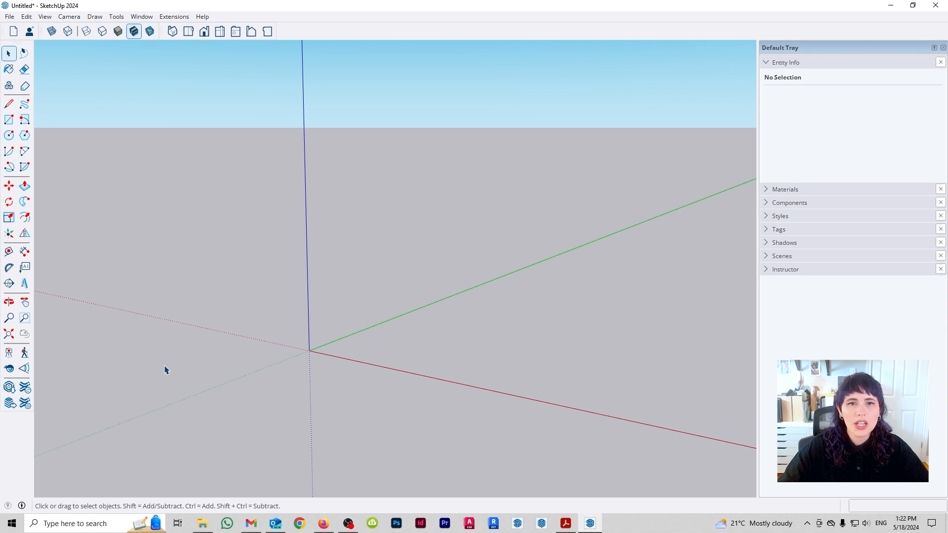
- Switch to the top view and draw four separate slanted lines, the leftmost about 1.57 m and the lowest about 1.27 m long
left_click(188, 31)
middle_click_drag(595, 173, 205, 426)
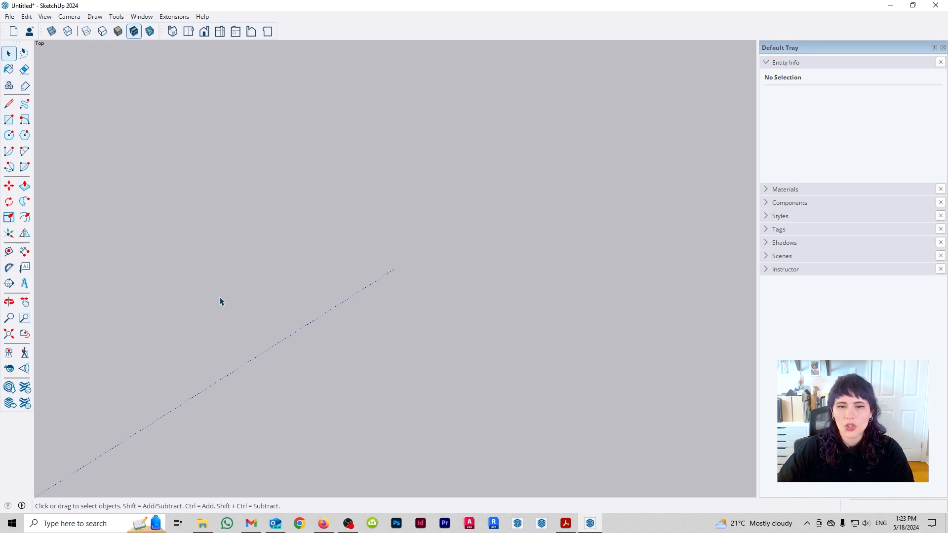
key("l")
left_click(146, 279)
left_click(222, 382)
key("Escape")
left_click(249, 238)
left_click(359, 325)
key("Escape")
left_click(262, 445)
left_click(327, 363)
key("Escape")
left_click(418, 239)
left_click(478, 363)
key("Escape")
- Draw an open chain of five connected edges around the second slanted line, ending near the lowest line
left_click(368, 192)
left_click(263, 182)
left_click(175, 221)
left_click(194, 281)
left_click(241, 299)
left_click(287, 363)
key("Escape")
- Draw a tall rectangle about 0.73 m wide overlapping the chain's upper edge and the middle slanted line
key("r")
left_click(267, 133)
left_click(327, 315)
- Draw a circle with a radius of about 0.72 m centred near the lower end of the line beside the rectangle
key("c")
left_click(407, 377)
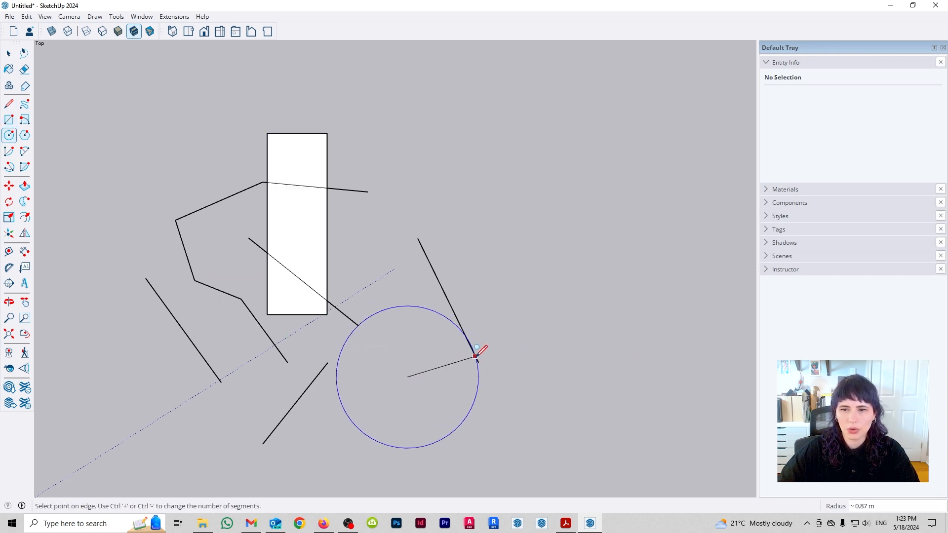
key("Escape")
left_click(473, 351)
left_click(526, 378)
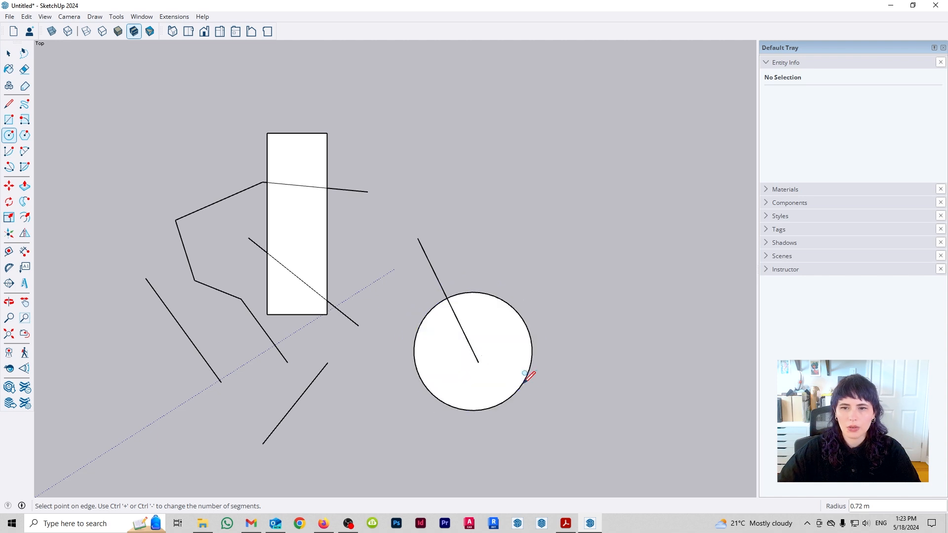
key("space")
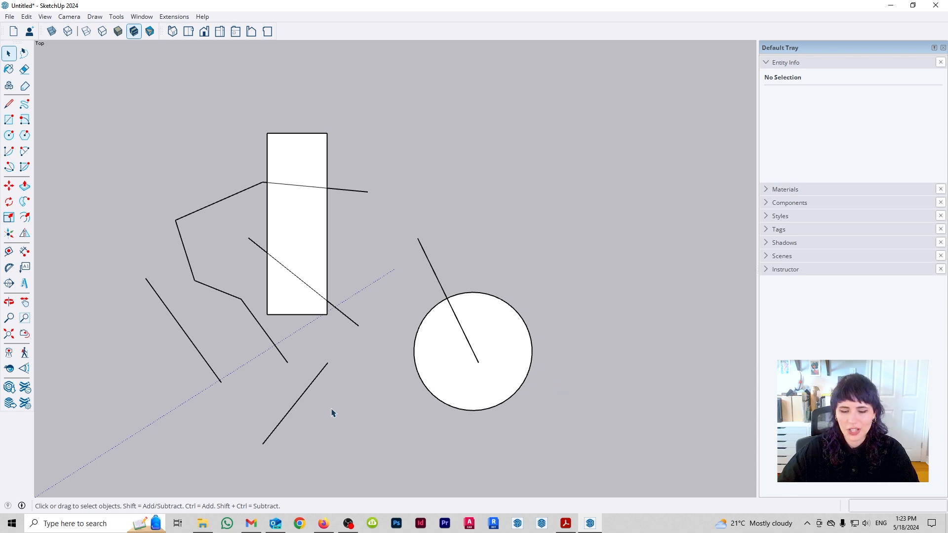
- Try to move the lowest line, the leftmost line and the rectangle's face one at a time without preselecting them
key("m")
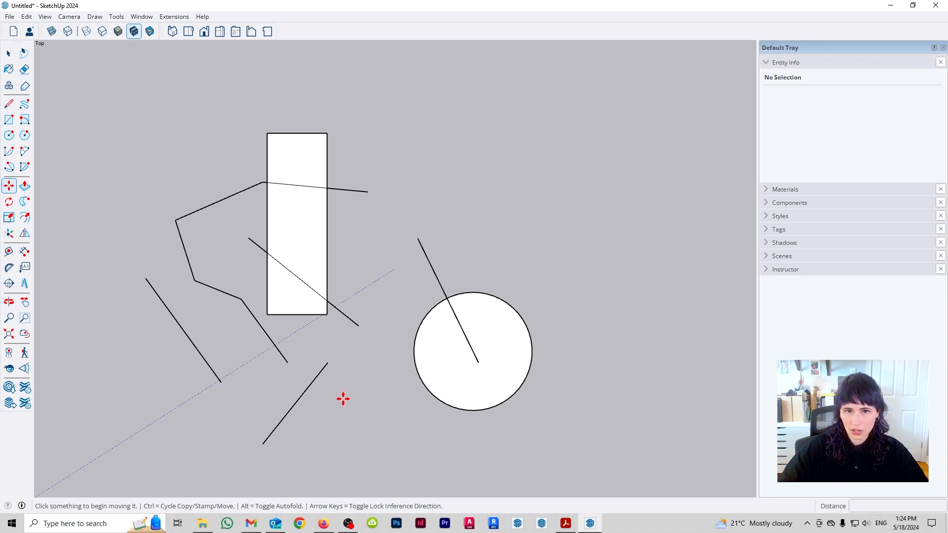
left_click(310, 385)
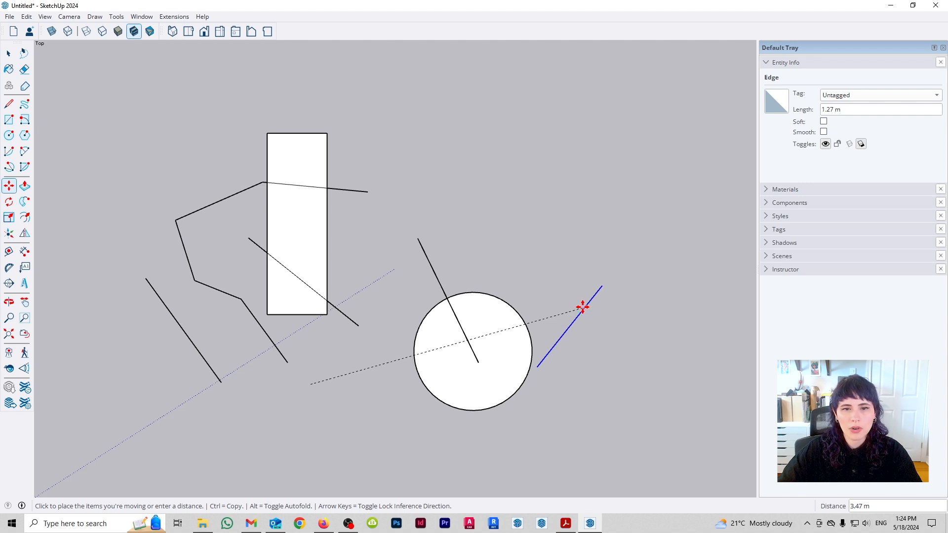
key("Escape")
left_click(197, 350)
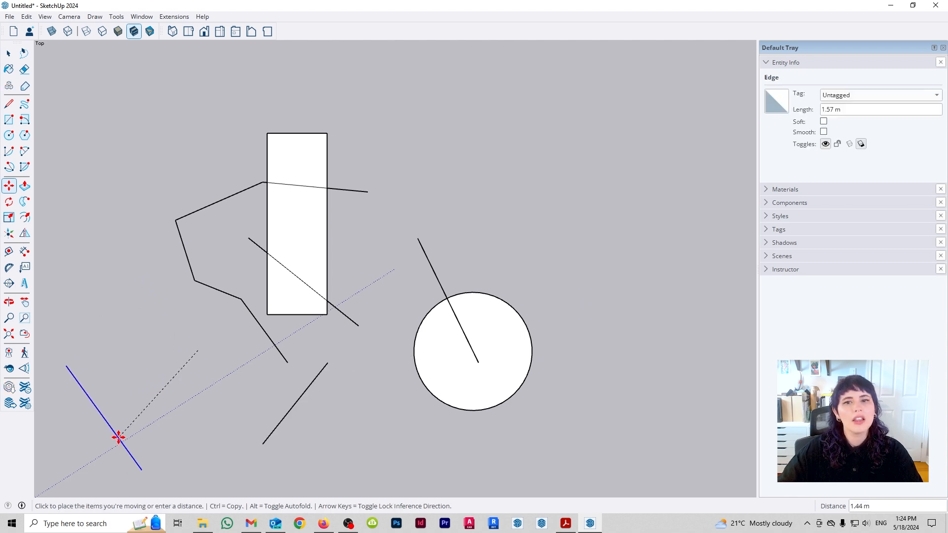
key("Escape")
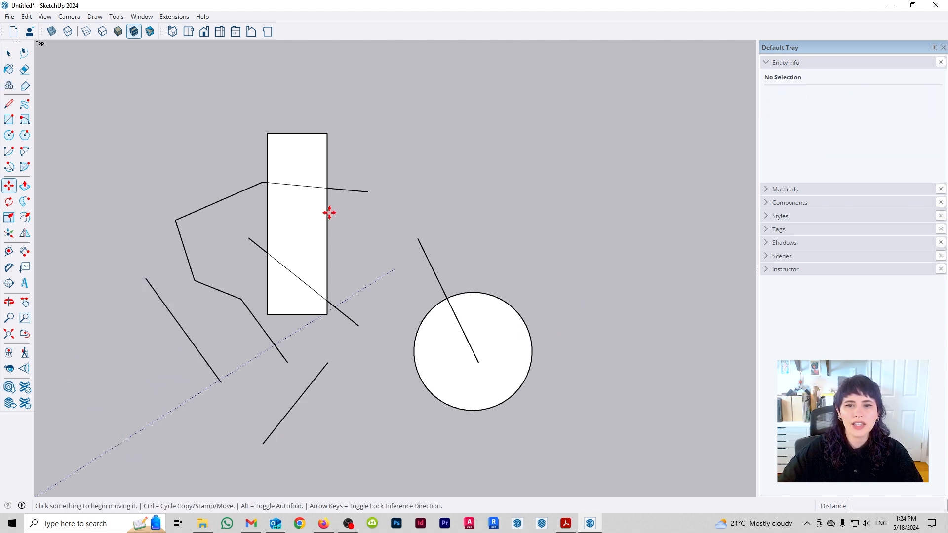
left_click(305, 227)
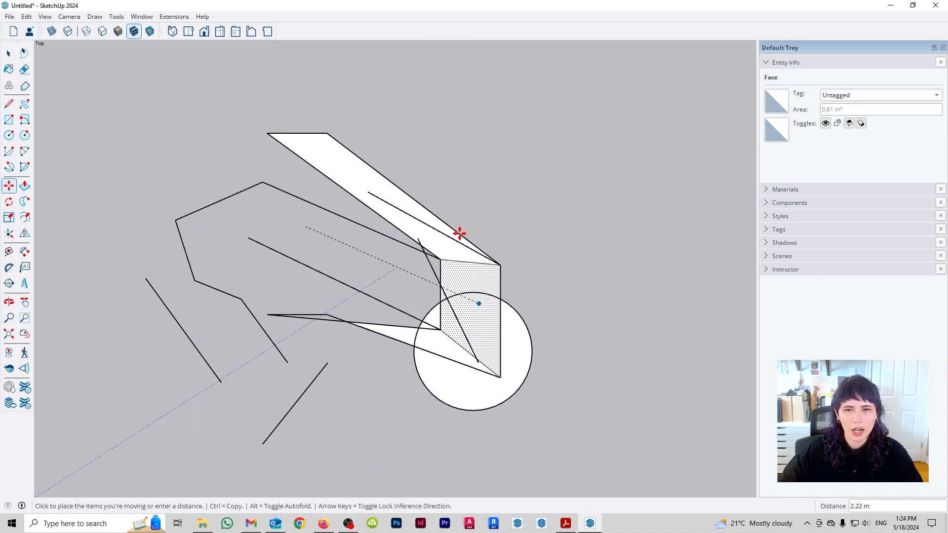
key("Escape")
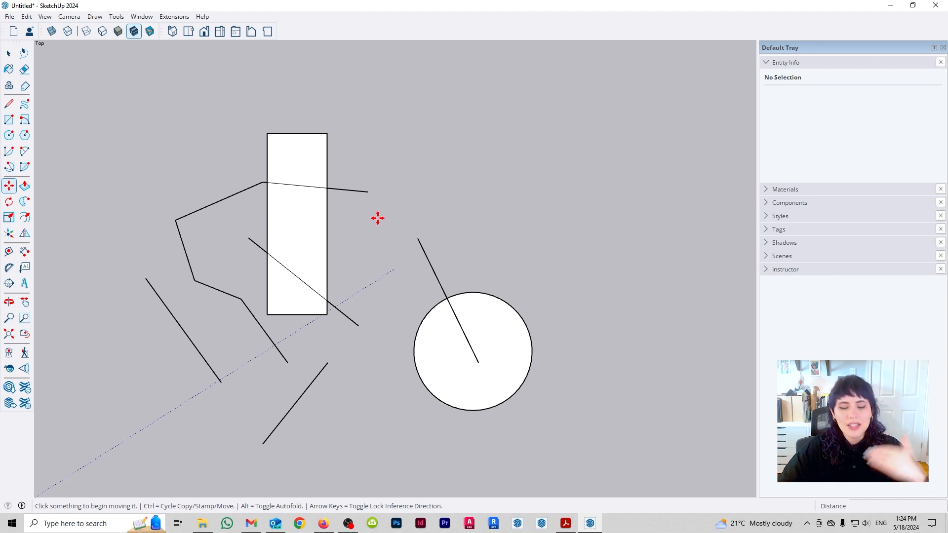
key("space")
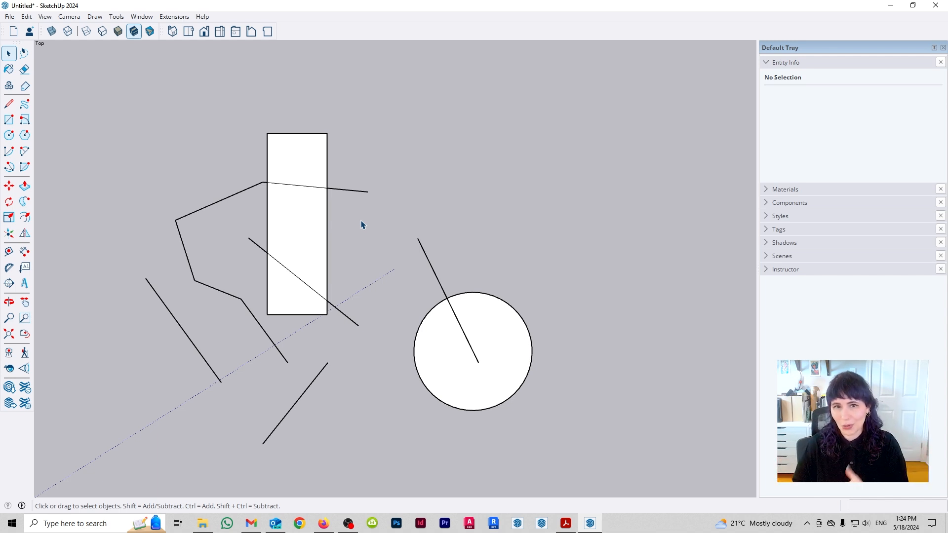
- Select single entities in turn, including the two lower lines, the rectangle's face and its bottom edge, and clear the selection
left_click(212, 370)
left_click(296, 402)
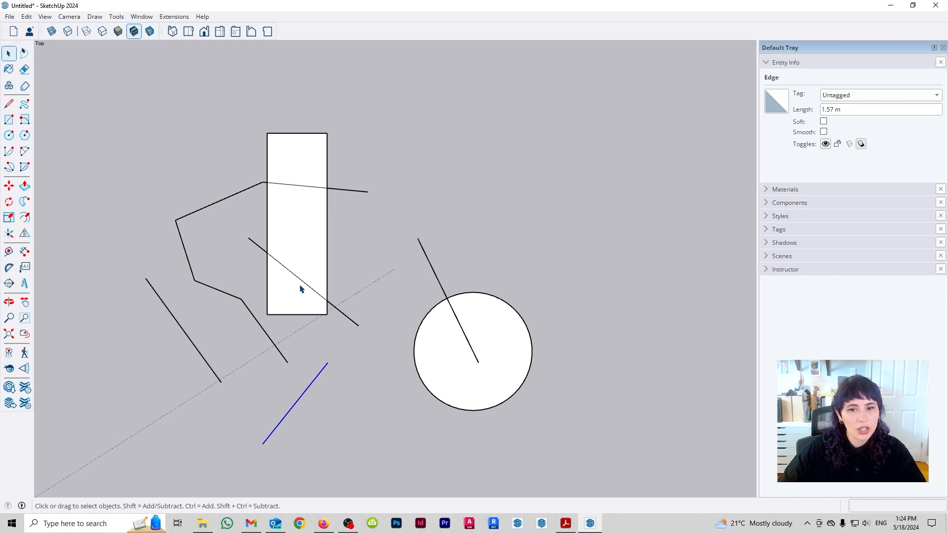
left_click(301, 290)
left_click(286, 315)
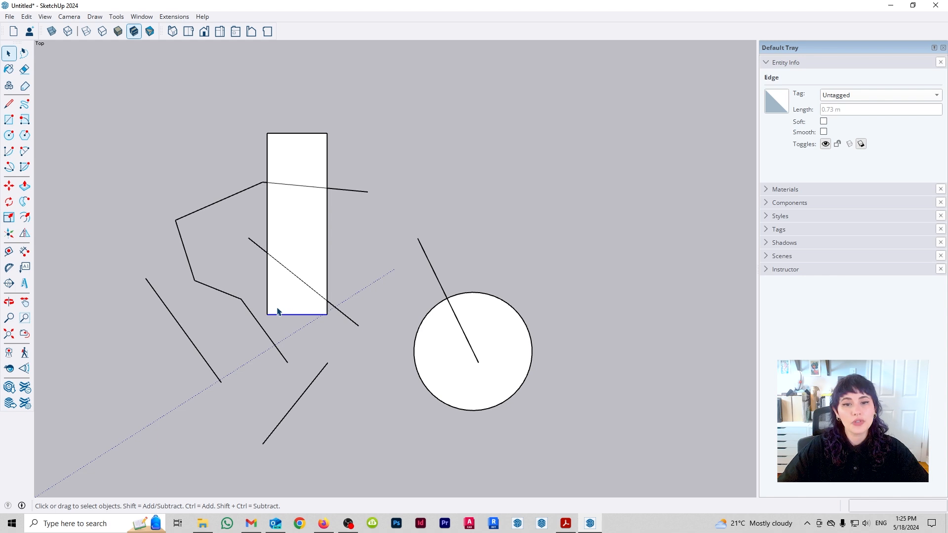
left_click(147, 243)
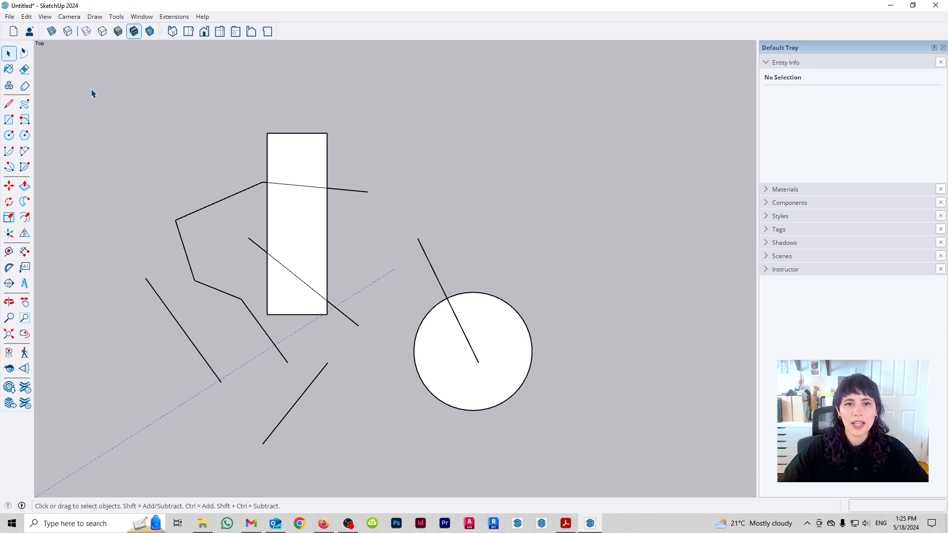
mouse_move(91, 89)
left_mouse_down()
mouse_move(228, 268)
mouse_move(543, 418)
mouse_move(575, 466)
mouse_move(461, 392)
mouse_move(166, 163)
left_mouse_up()
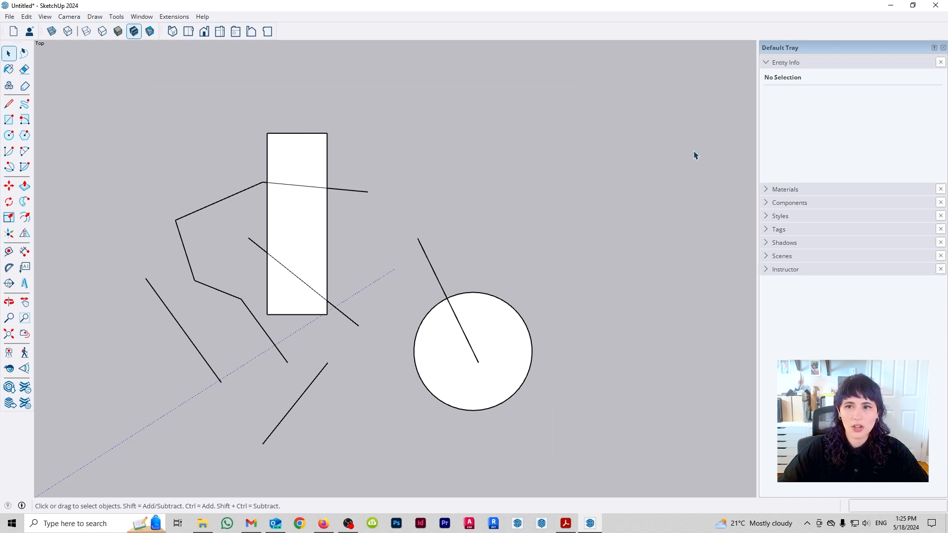
mouse_move(585, 120)
left_mouse_down()
mouse_move(262, 296)
mouse_move(48, 465)
mouse_move(568, 177)
mouse_move(583, 159)
left_mouse_up()
mouse_move(110, 108)
left_mouse_down()
mouse_move(571, 376)
mouse_move(615, 493)
mouse_move(606, 455)
mouse_move(337, 137)
mouse_move(601, 472)
mouse_move(434, 333)
mouse_move(451, 165)
left_mouse_up()
left_click_drag(606, 92, 578, 269)
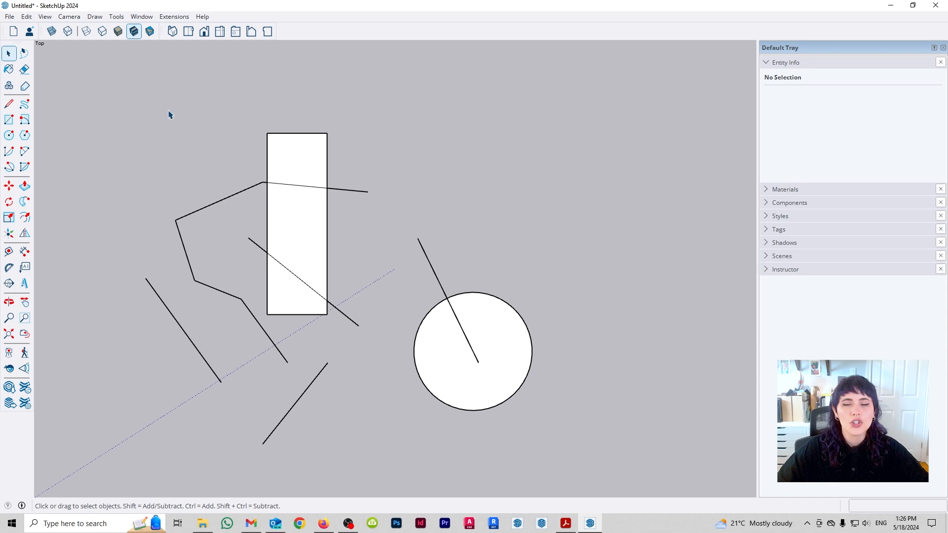
- Select only the entities fully enclosed by a window around the upper rectangle and chain, and clear the selection
left_click_drag(106, 84, 394, 300)
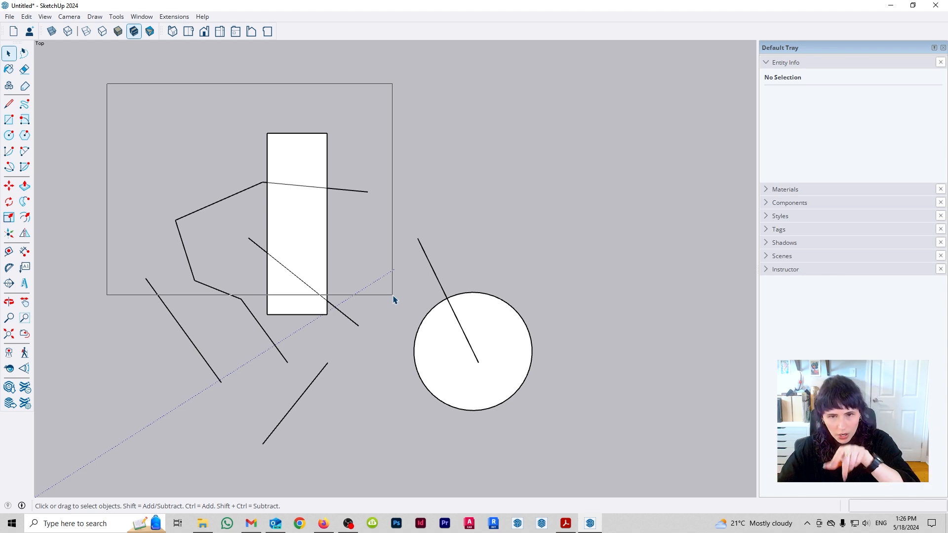
left_click_drag(394, 300, 394, 300)
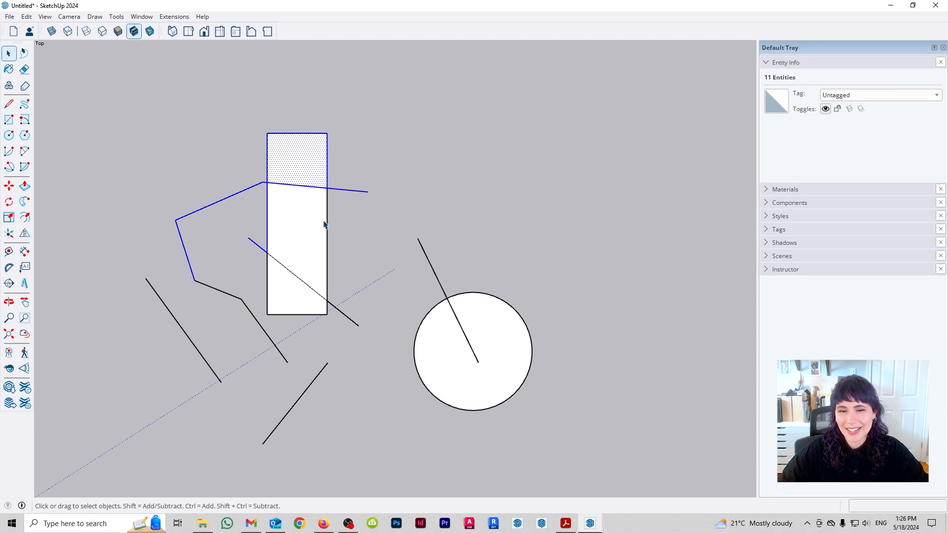
left_click(620, 112)
- Select everything touched by a crossing window over most of the drawing and try to move it
left_click_drag(638, 87, 206, 357)
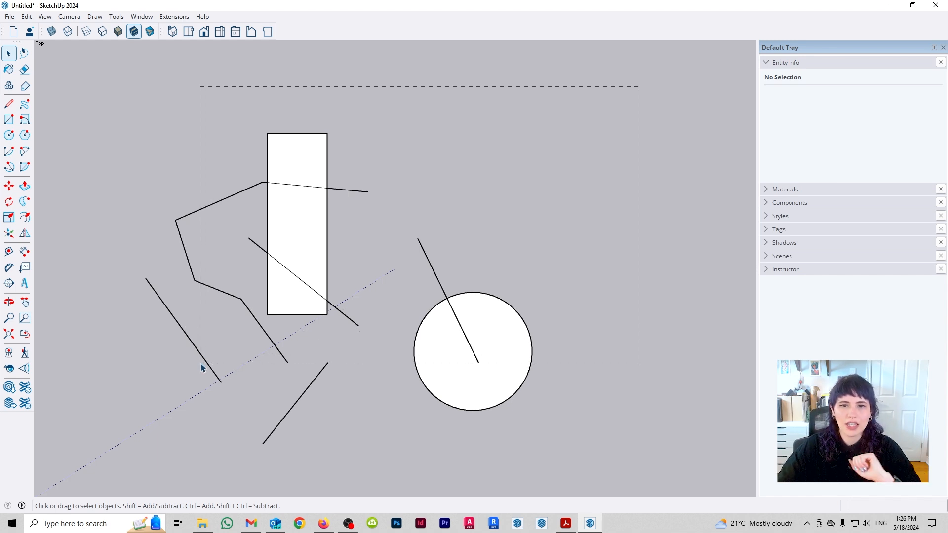
left_click_drag(201, 368, 203, 372)
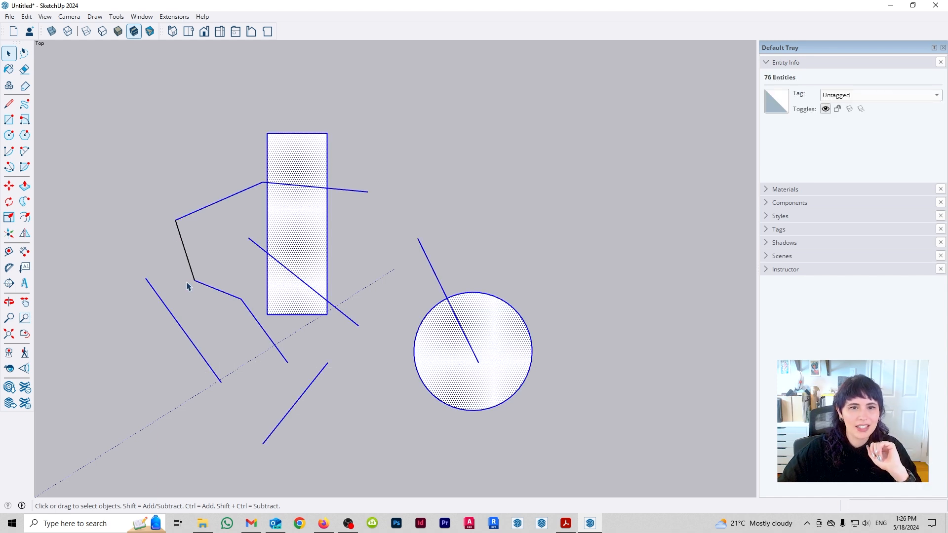
key("m")
left_click(225, 293)
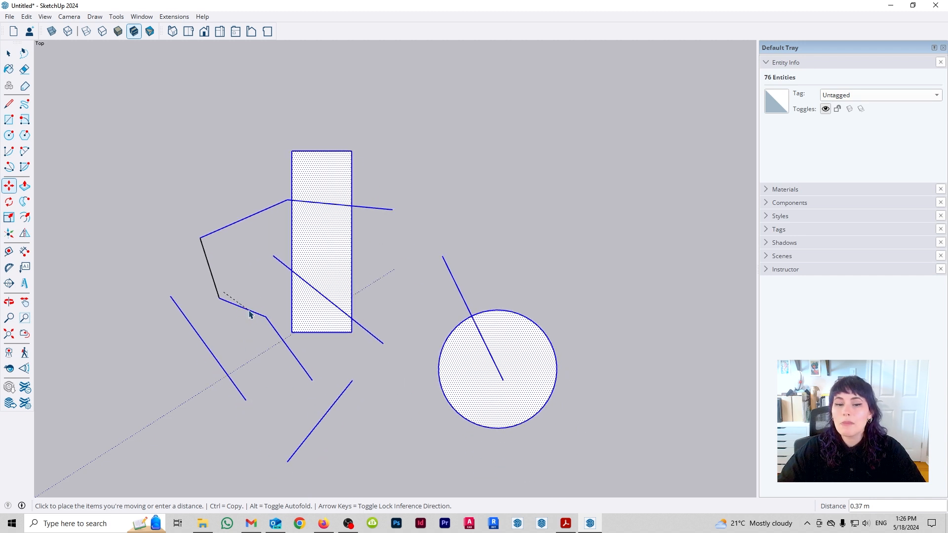
key("space")
left_click(483, 157)
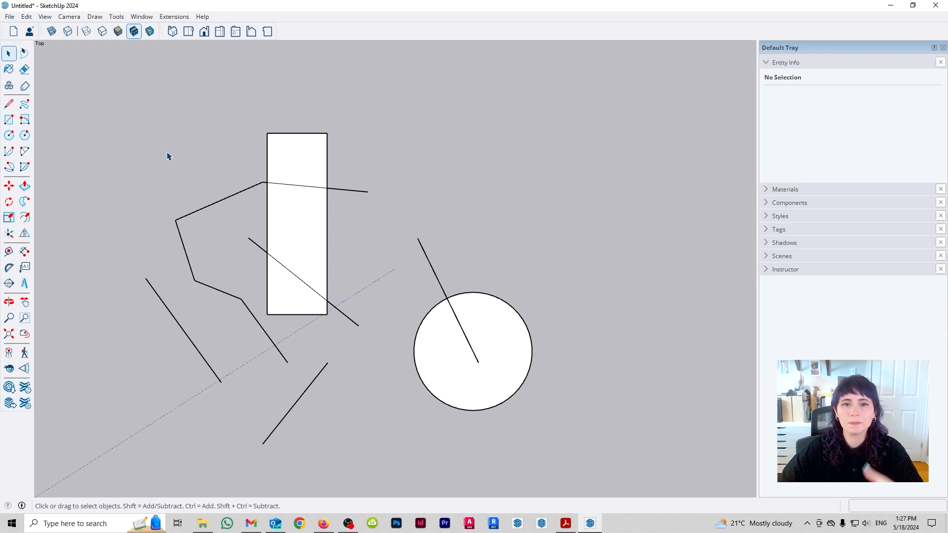
- Add three consecutive chain edges to the selection, extend it to all connected geometry, and clear the selection
left_click(206, 210)
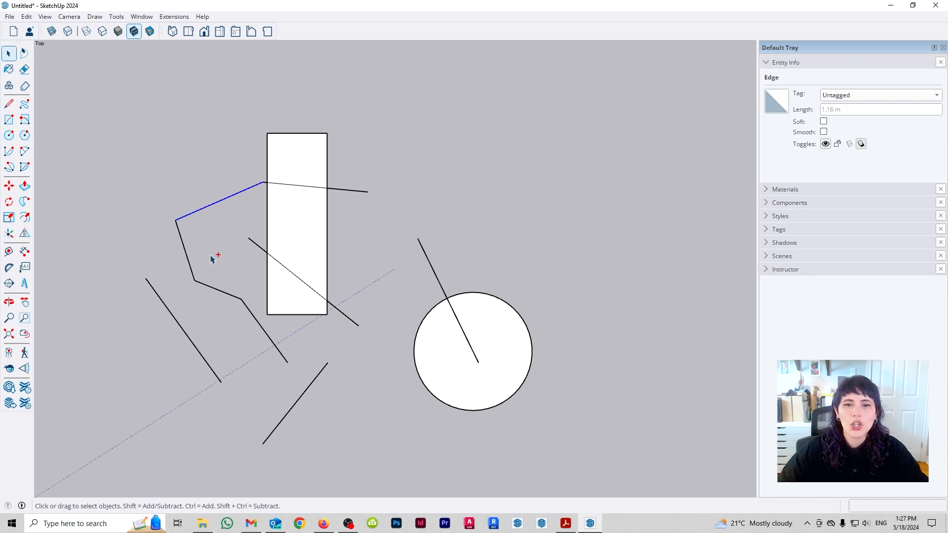
left_click(186, 251, "ctrl")
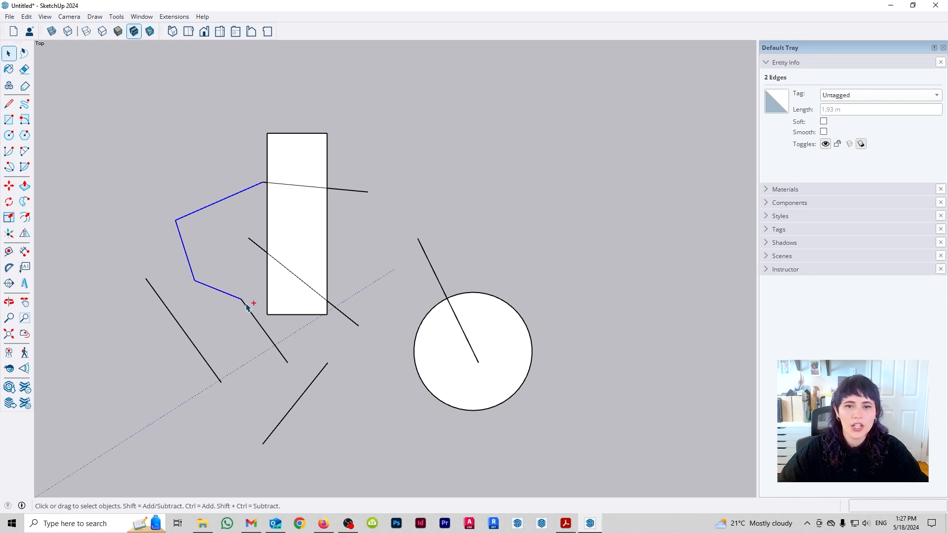
left_click(209, 289, "ctrl")
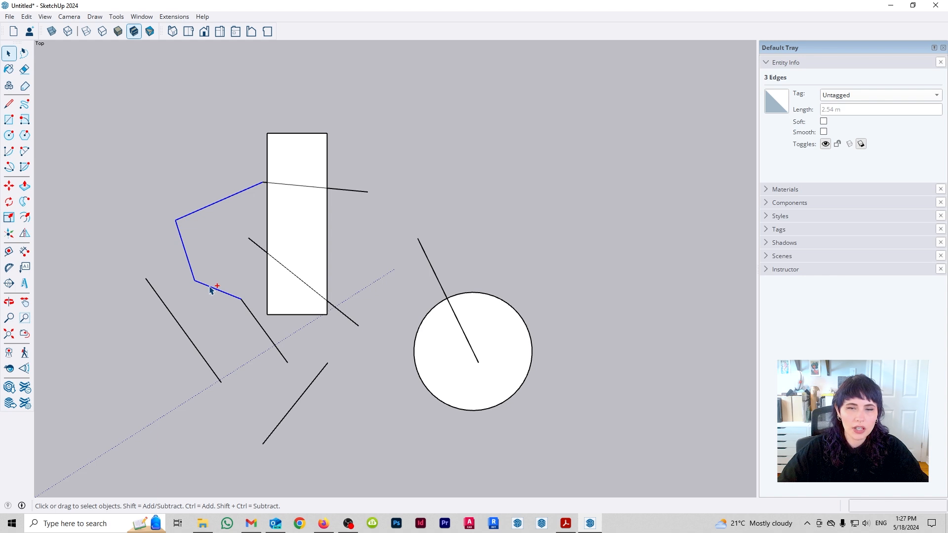
triple_click(210, 291)
left_click(237, 143)
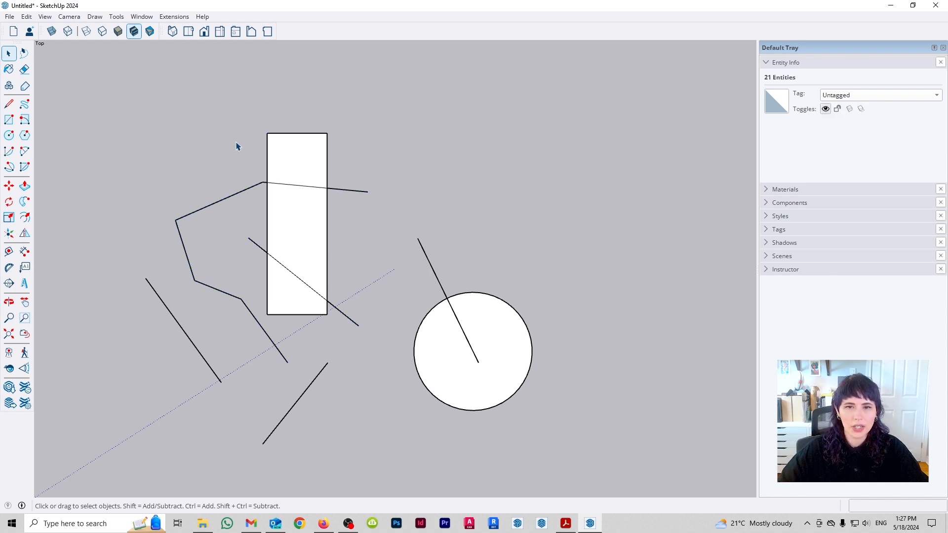
- Build a selection of the four chain edges outside the rectangle plus the separate leftmost line
left_click(247, 190)
left_click(182, 239, "ctrl")
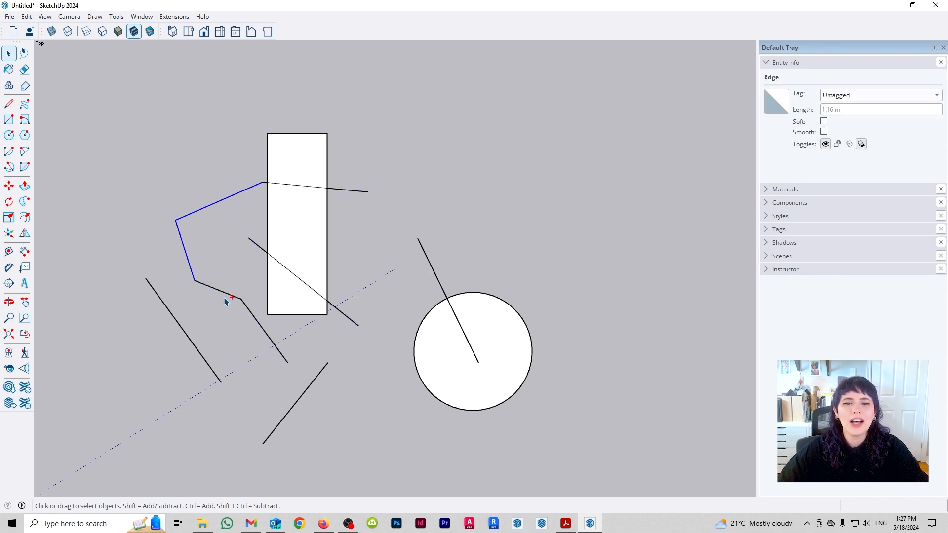
left_click(222, 291, "ctrl")
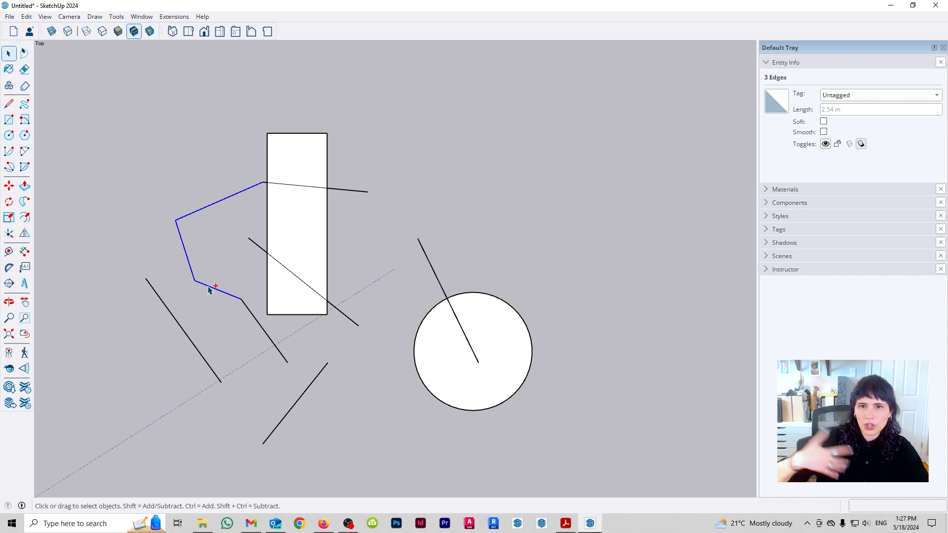
left_click(256, 318, "ctrl")
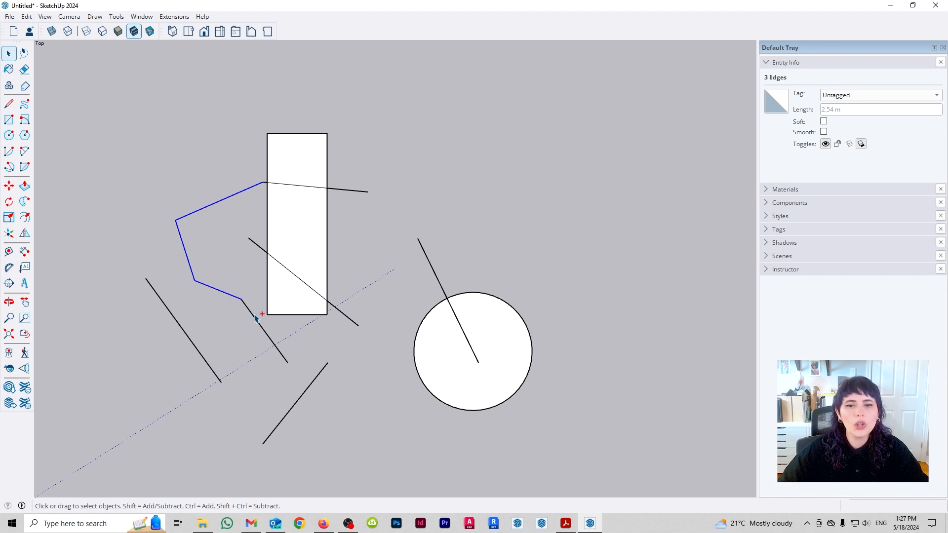
left_click(202, 359, "ctrl")
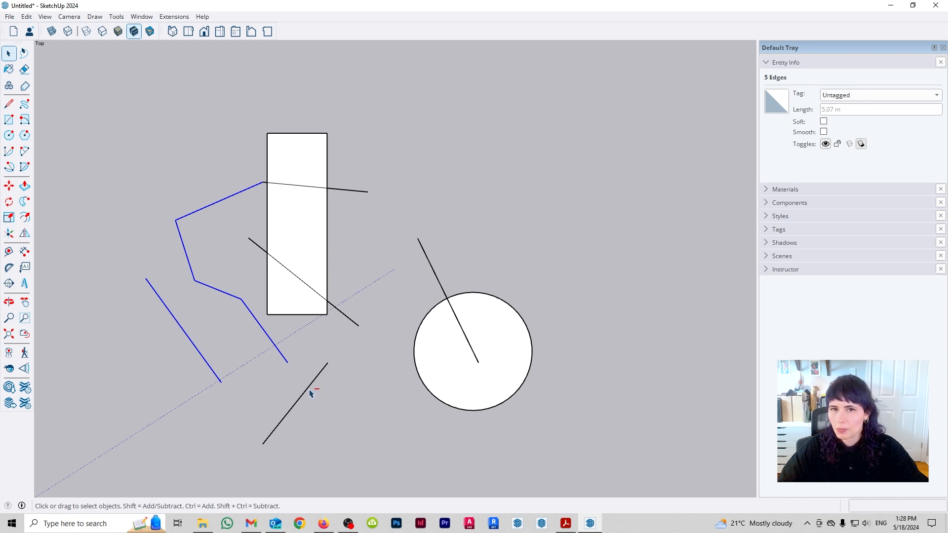
- Subtract the chain's last edge and the separate leftmost line from the selection
left_click(267, 335, "ctrl+shift")
left_click(201, 353, "ctrl+shift")
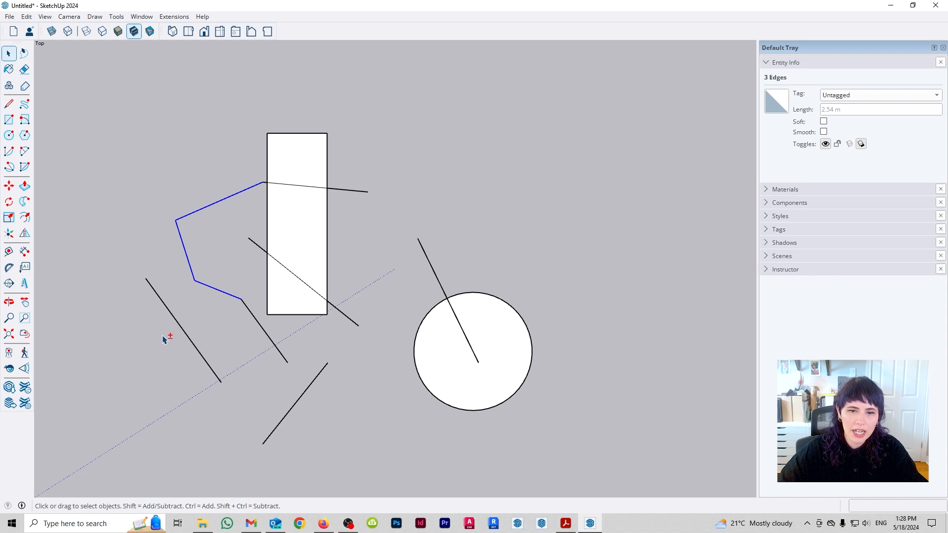
- Toggle the leftmost line and the chain's last two edges in the selection, and invert the selection of the whole drawing with a window
left_click(196, 345, "ctrl")
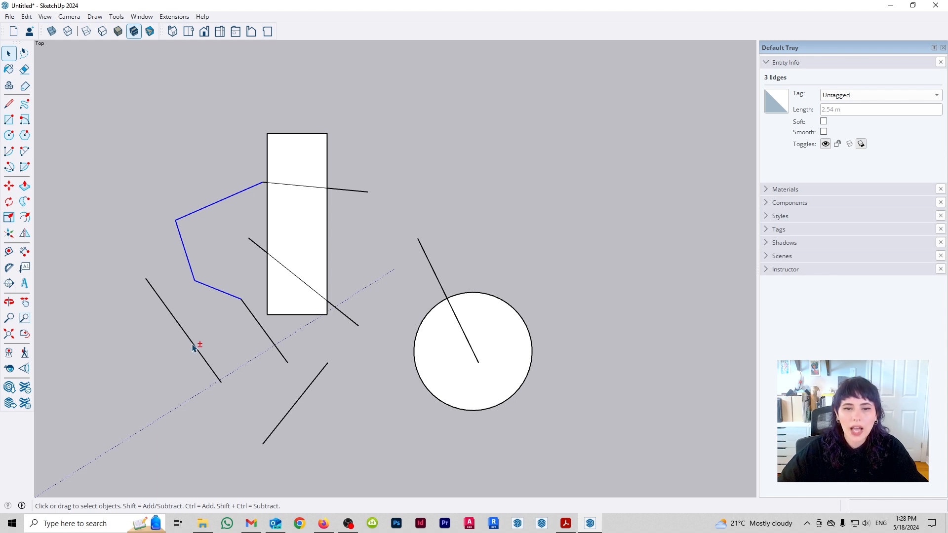
left_click(226, 292, "shift")
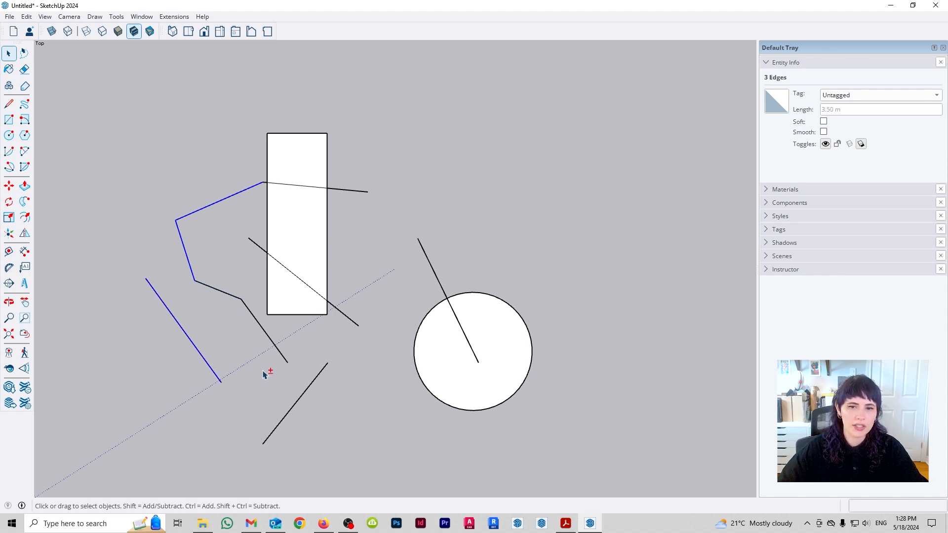
left_click(272, 343, "shift")
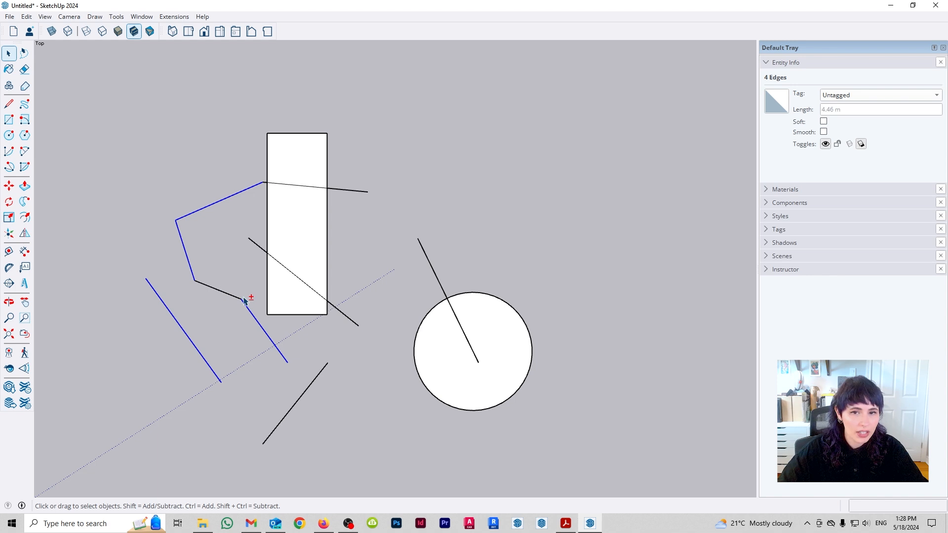
left_click_drag(109, 93, 621, 472, "shift")
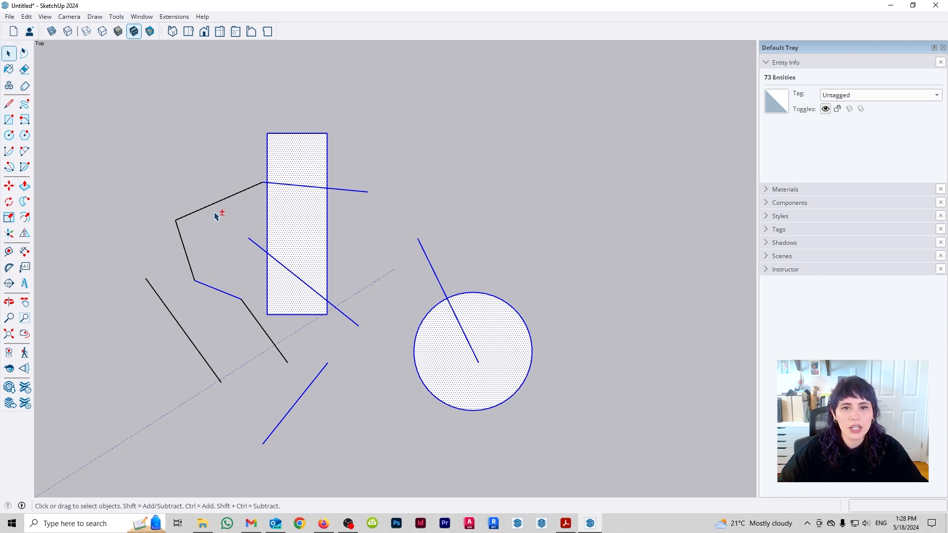
- Add the unselected chain edges and leftmost line to the selection with a window, and clear the whole selection
left_click_drag(115, 100, 376, 419, "ctrl")
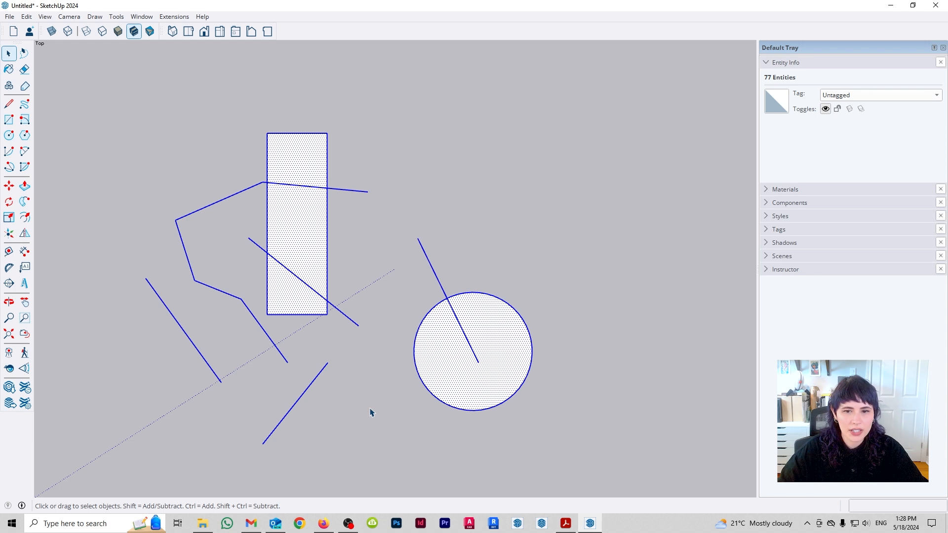
left_click(364, 390)
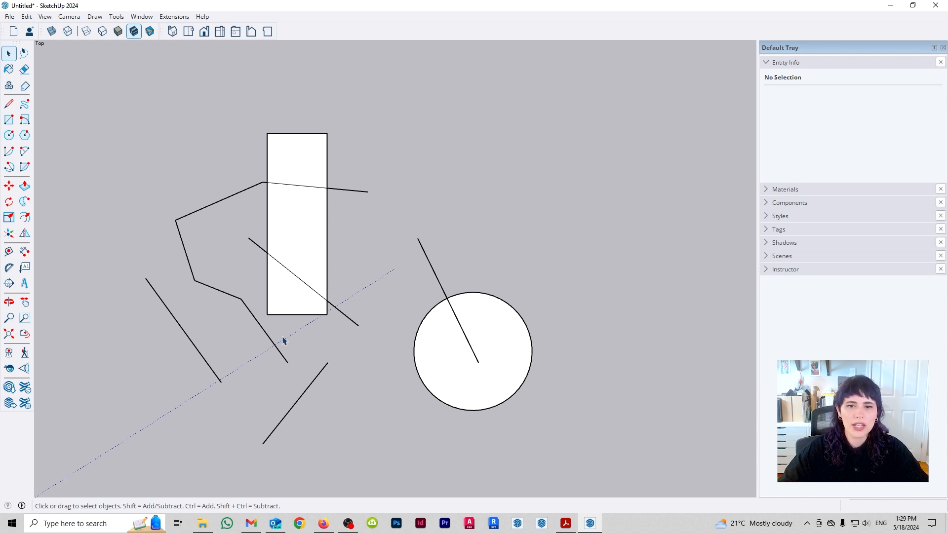
- Select the chain's lowest edge, switch to the rectangle's middle face together with its bounding edges, and clear the selection
left_click(265, 335)
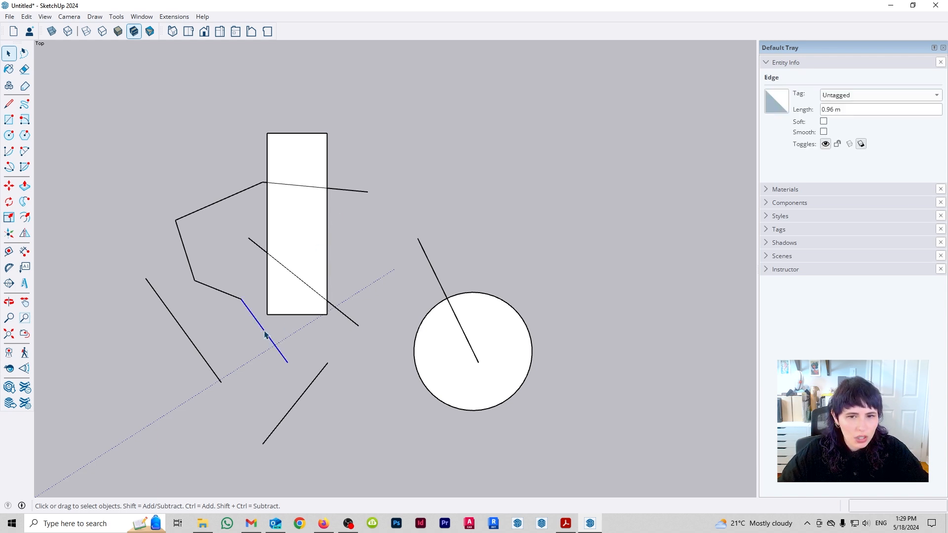
left_click(305, 225)
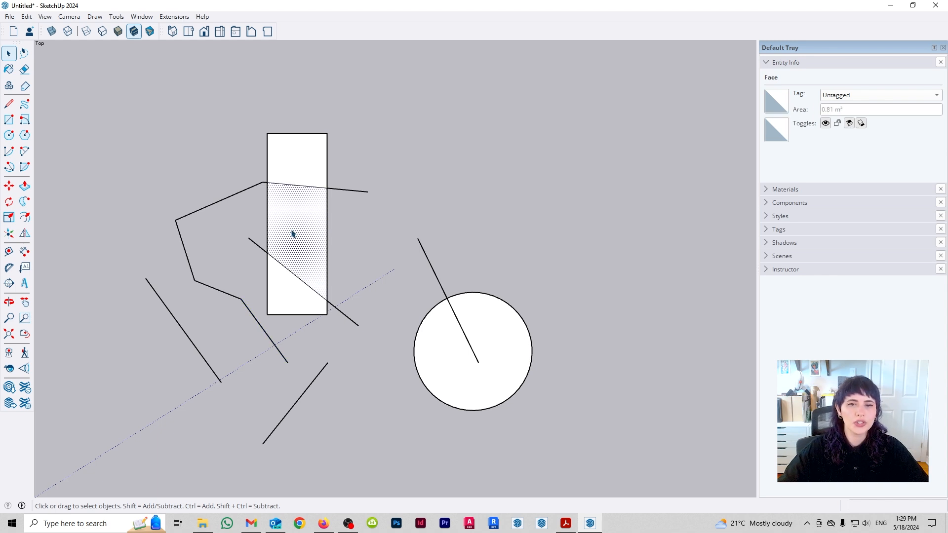
double_click(299, 223)
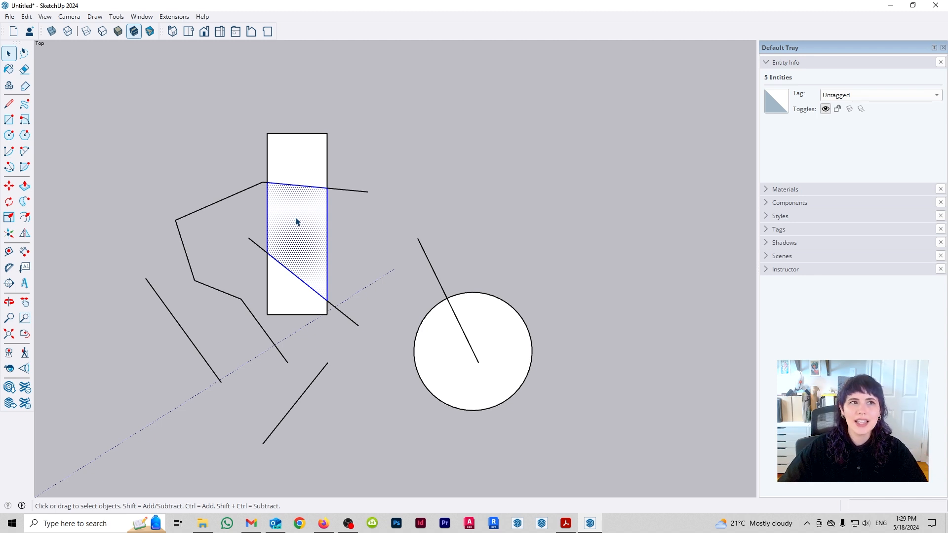
left_click(344, 200)
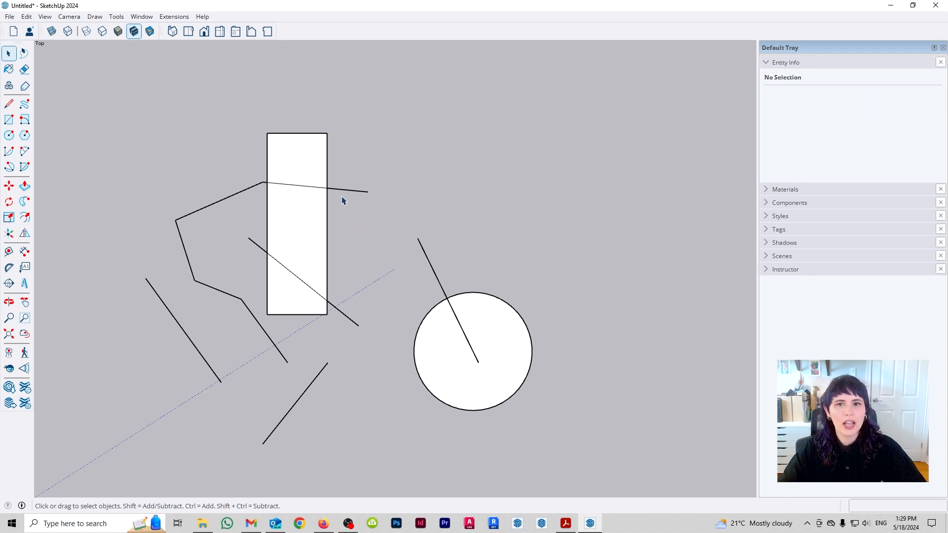
- Select the edge crossing the rectangle's upper part, extend it to its two adjoining faces, and clear the selection
left_click(307, 188)
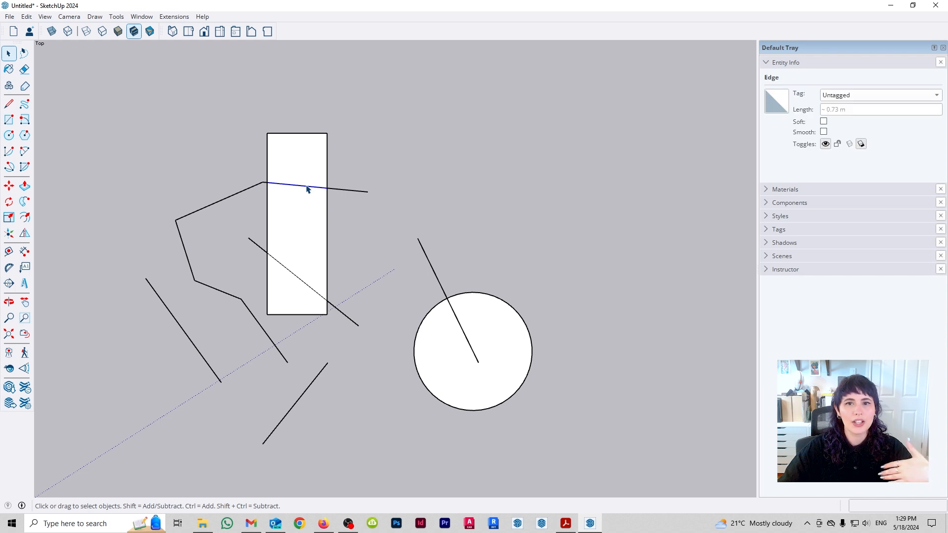
double_click(307, 188)
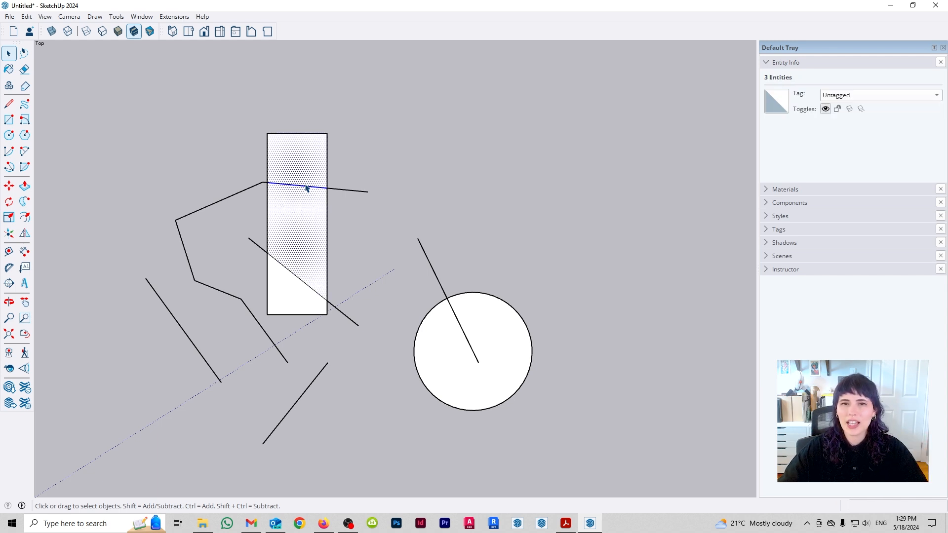
left_click(194, 221)
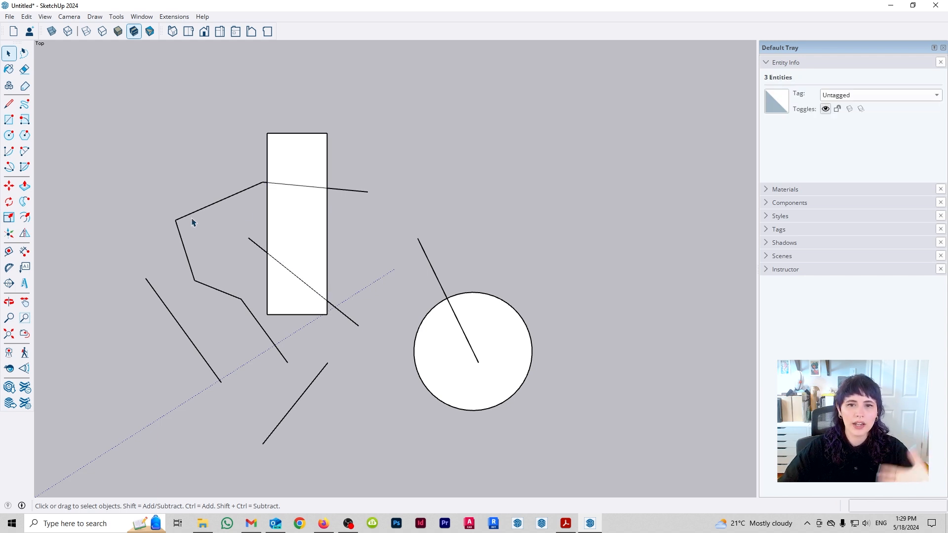
- Select the chain's steep edge on its own, and replace it with the sloping edge that leads to the rectangle
left_click(183, 247)
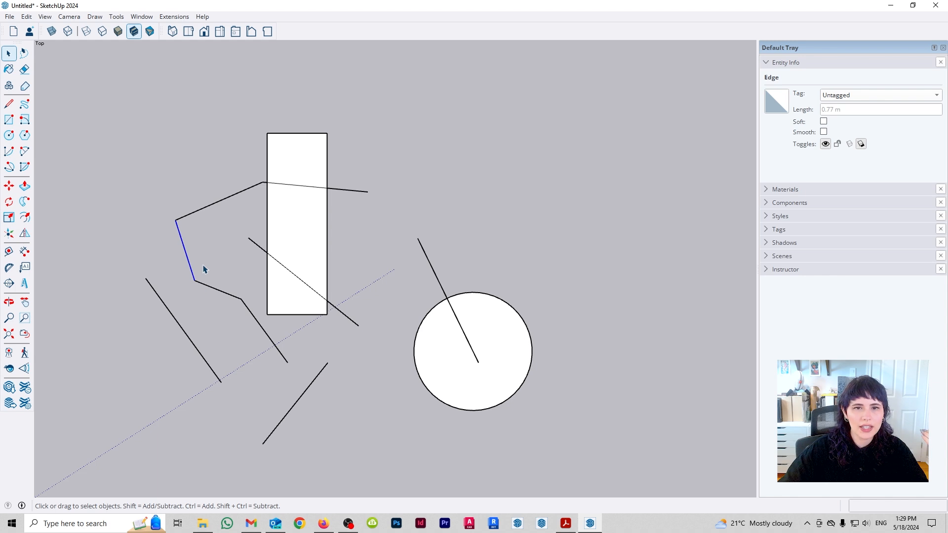
left_click(191, 218)
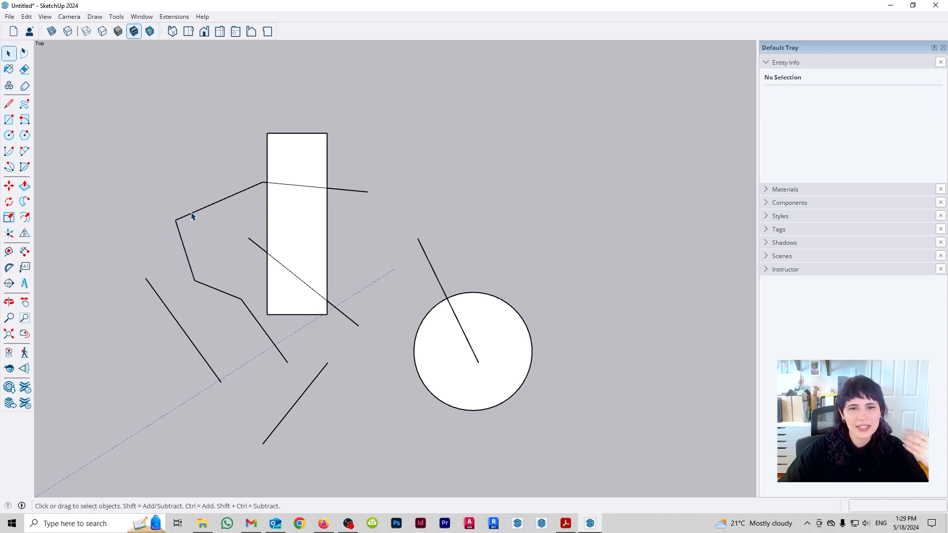
left_click(192, 217)
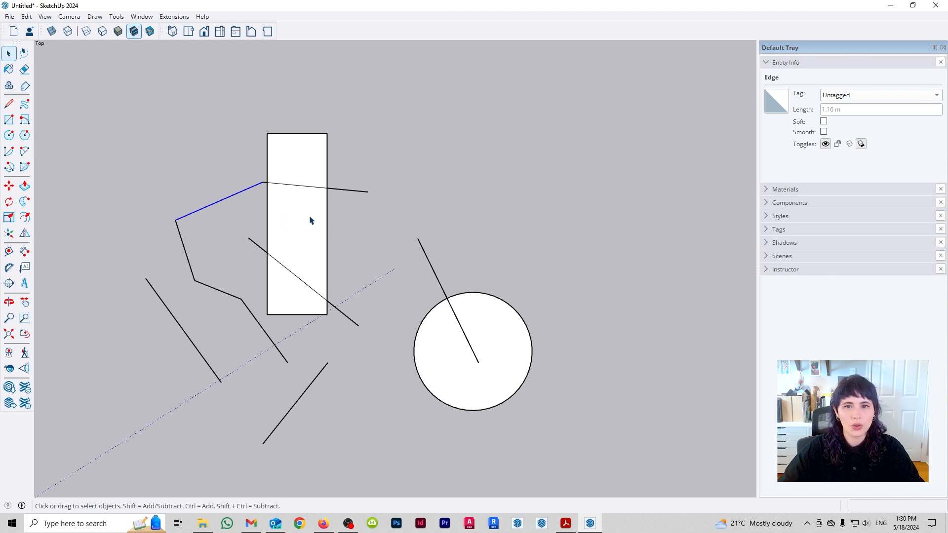
- Select all geometry connected to the rectangle, switch to everything connected to the circle, and clear the selection
left_click(291, 234)
triple_click(292, 237)
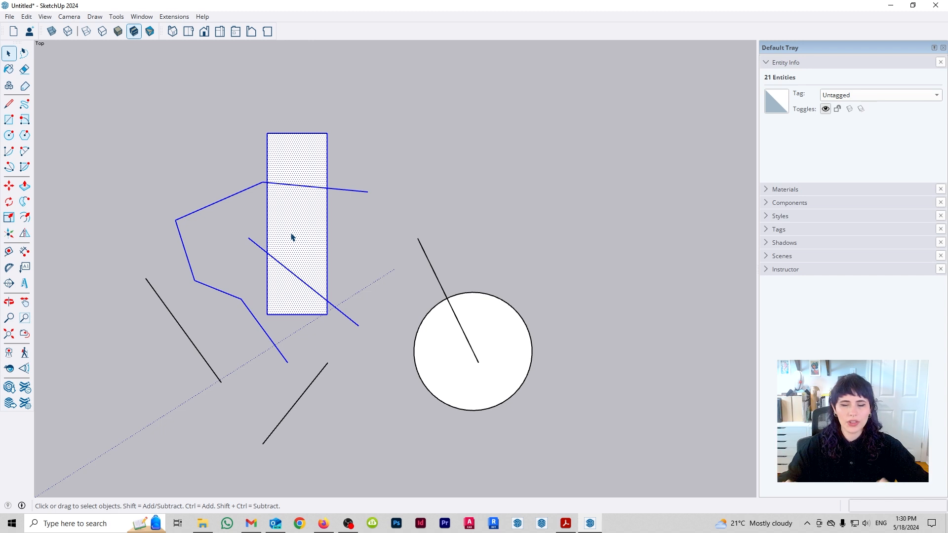
triple_click(457, 363)
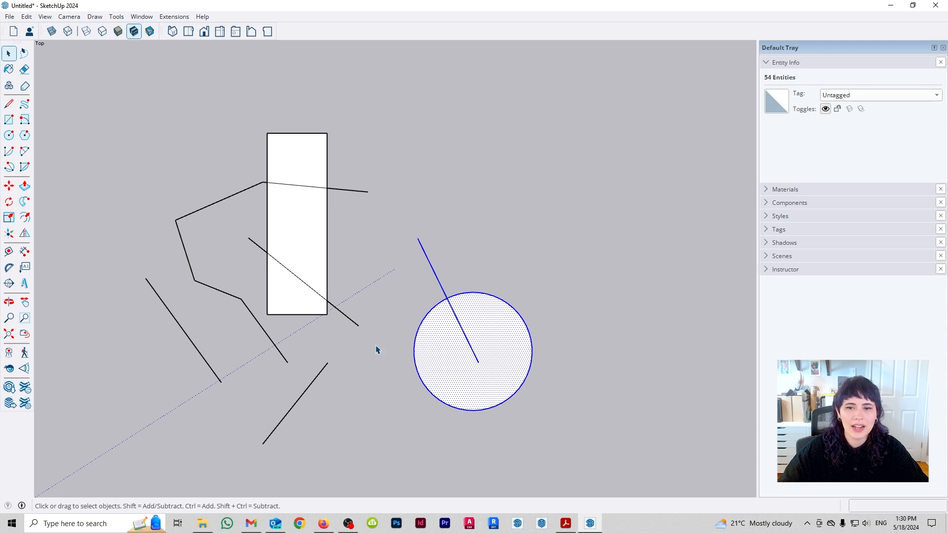
left_click(330, 350)
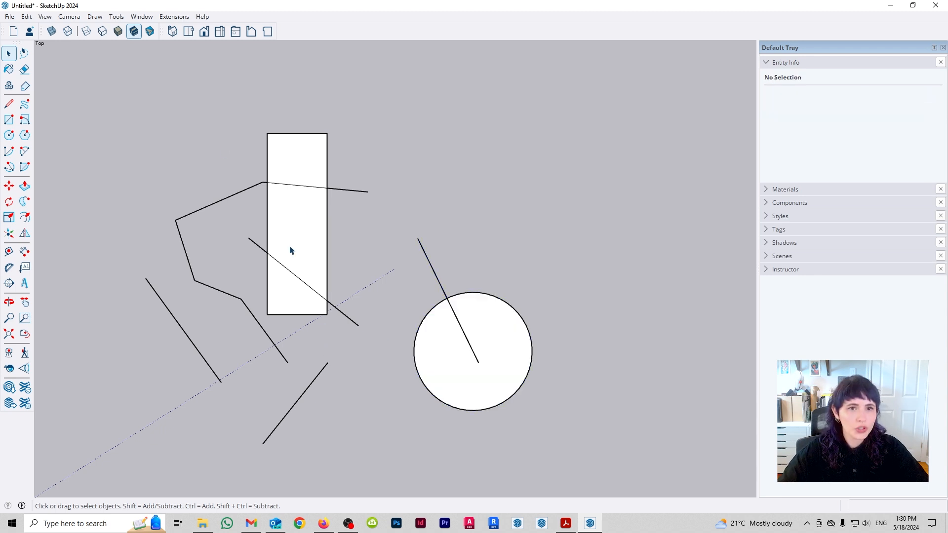
- Lasso-select everything except the circle and its line, extend the lasso selection to the whole drawing, and clear it
left_click(25, 53)
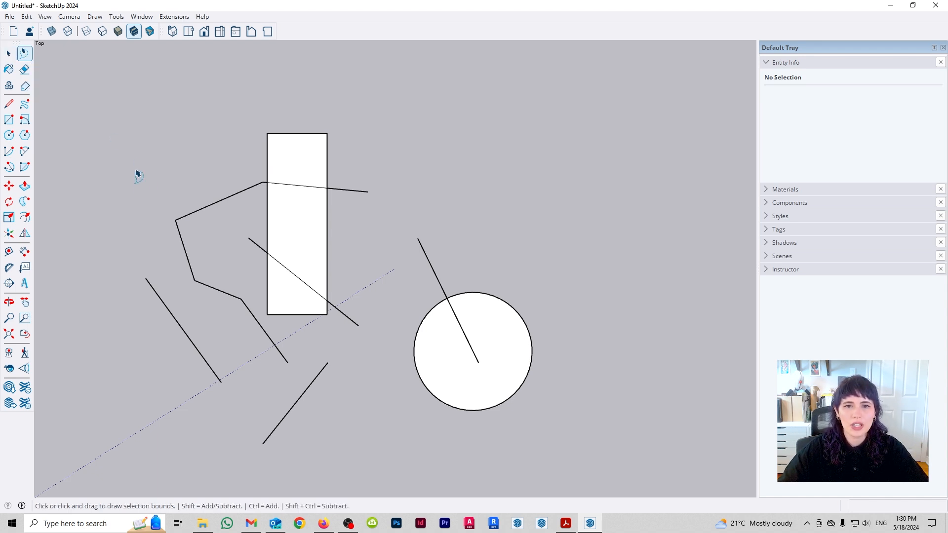
mouse_move(133, 174)
left_mouse_down()
mouse_move(232, 161)
mouse_move(353, 95)
mouse_move(395, 302)
mouse_move(354, 449)
mouse_move(87, 277)
mouse_move(121, 212)
left_mouse_up()
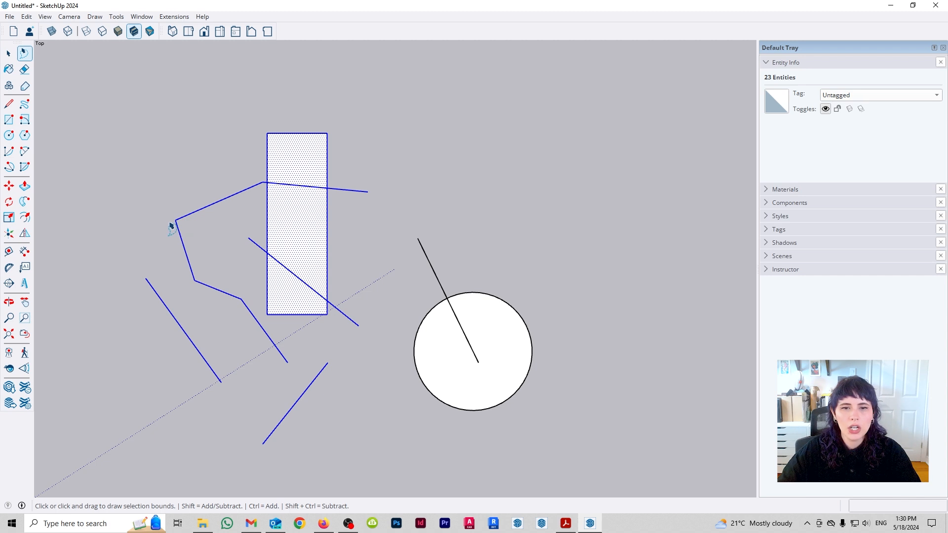
mouse_move(110, 142)
left_mouse_down()
mouse_move(344, 116)
mouse_move(217, 210)
mouse_move(217, 311)
mouse_move(257, 440)
mouse_move(409, 444)
mouse_move(583, 362)
mouse_move(413, 182)
mouse_move(385, 168)
mouse_move(383, 320)
mouse_move(376, 131)
mouse_move(260, 62)
mouse_move(241, 61)
left_mouse_up()
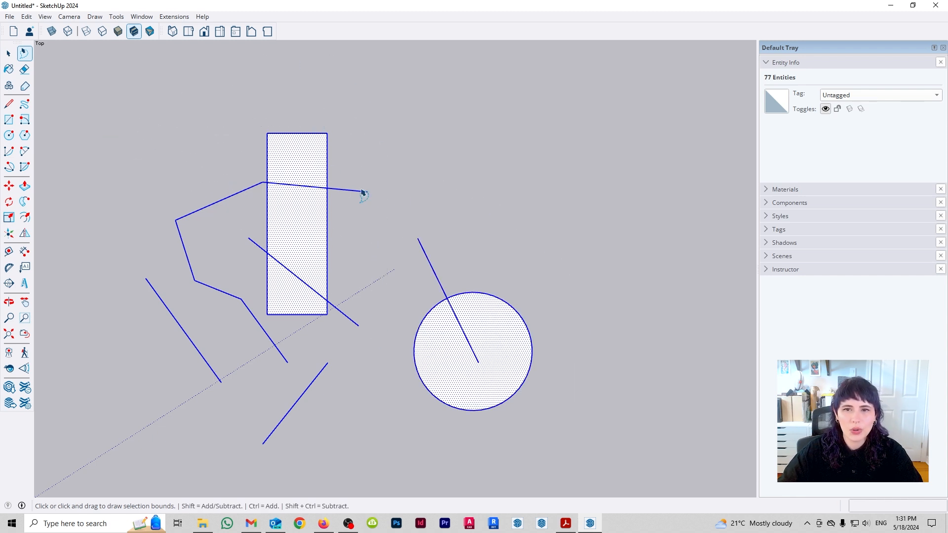
key("space")
left_click(361, 245)
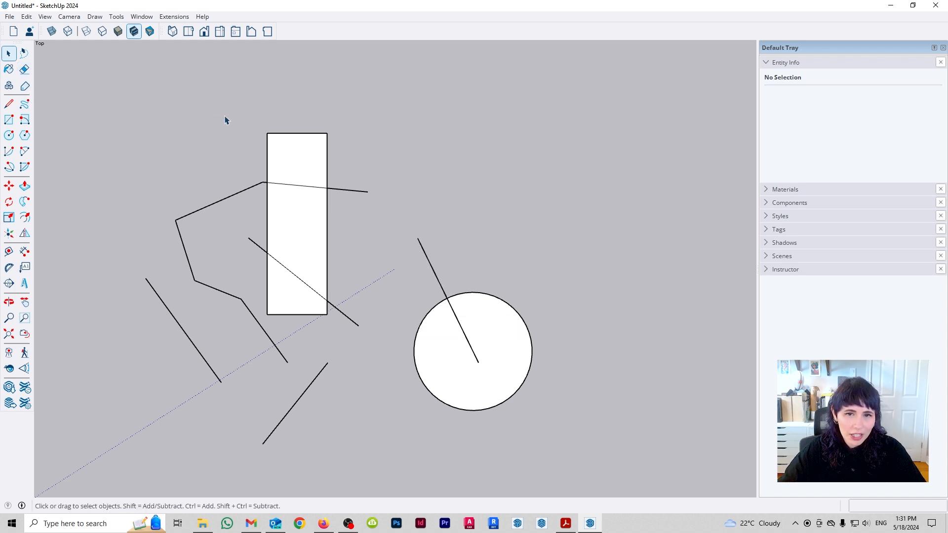
- Erase the rectangle's upper short edge and the chain's sloping edge that meets the rectangle
key("e")
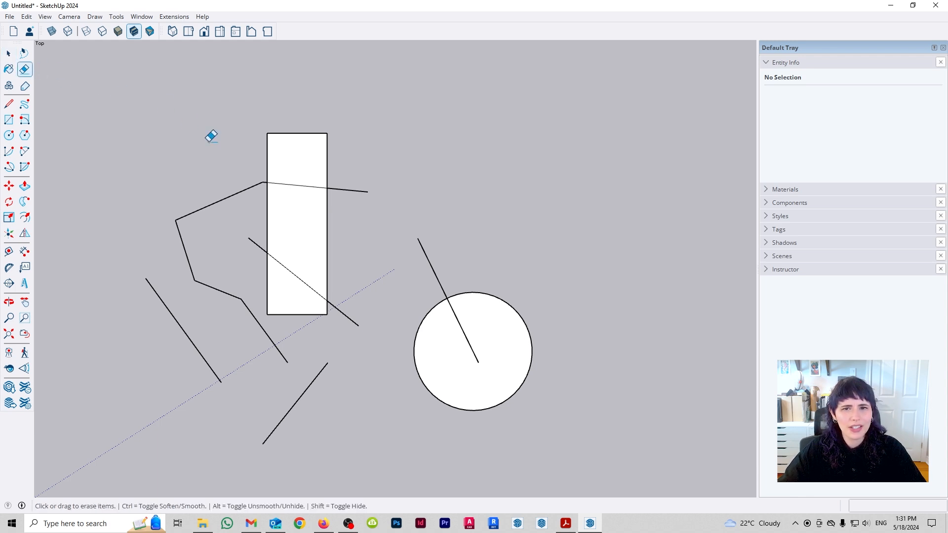
left_click(291, 133)
left_click(230, 197)
mouse_move(187, 232)
left_mouse_down()
mouse_move(170, 264)
mouse_move(236, 294)
mouse_move(268, 333)
mouse_move(306, 352)
mouse_move(279, 335)
mouse_move(158, 322)
mouse_move(278, 323)
mouse_move(229, 331)
mouse_move(229, 302)
mouse_move(267, 296)
mouse_move(280, 330)
mouse_move(286, 322)
mouse_move(258, 313)
mouse_move(271, 332)
left_mouse_up()
key("space")
left_click(351, 342)
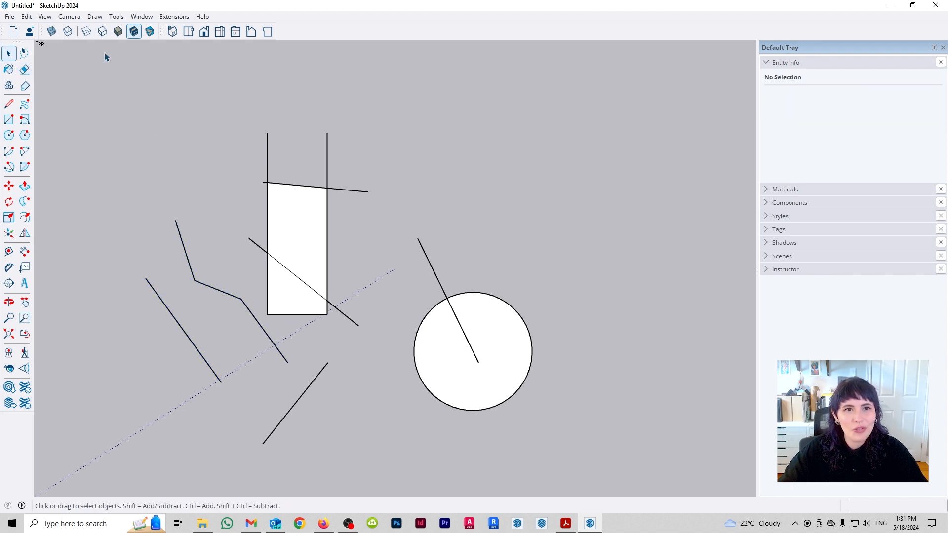
- Erase the circle, the chain, the loose lines and parts of the rectangle in one Eraser stroke, and undo it
left_click(24, 69)
mouse_move(241, 185)
left_mouse_down()
mouse_move(216, 275)
mouse_move(275, 328)
mouse_move(290, 327)
mouse_move(268, 332)
mouse_move(258, 319)
mouse_move(217, 346)
mouse_move(182, 335)
mouse_move(240, 275)
mouse_move(222, 282)
mouse_move(251, 320)
mouse_move(298, 324)
mouse_move(416, 428)
mouse_move(512, 240)
mouse_move(405, 264)
mouse_move(540, 225)
left_mouse_up()
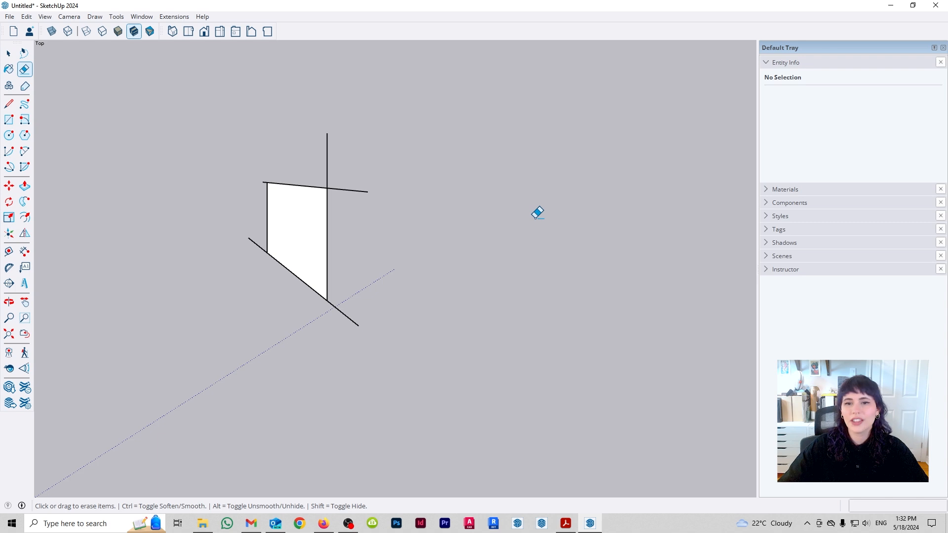
key("ctrl+z")
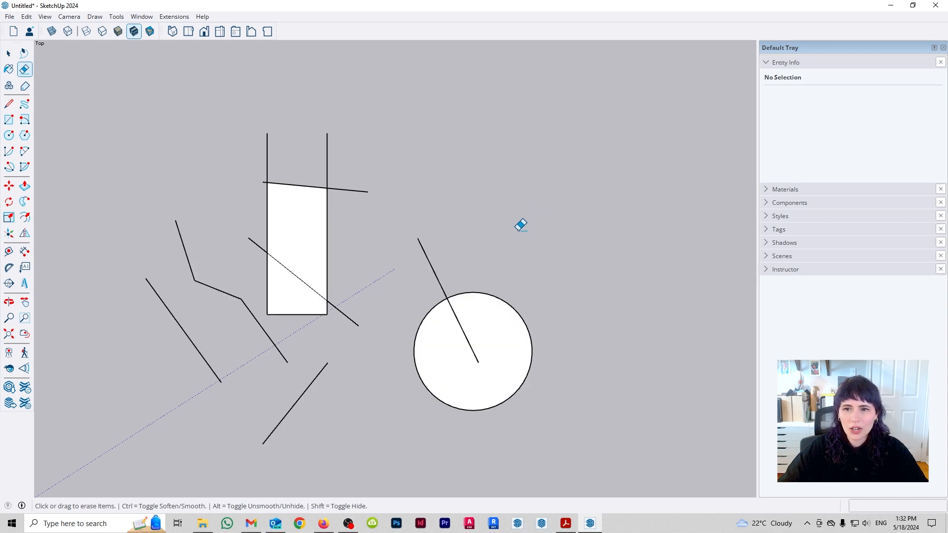
- Erase the line above the circle and the rectangle's lower right-hand edges in one Eraser stroke, and undo it
mouse_move(435, 254)
left_mouse_down()
mouse_move(303, 296)
mouse_move(434, 260)
mouse_move(409, 270)
mouse_move(451, 267)
mouse_move(429, 258)
mouse_move(449, 241)
mouse_move(449, 256)
left_mouse_up()
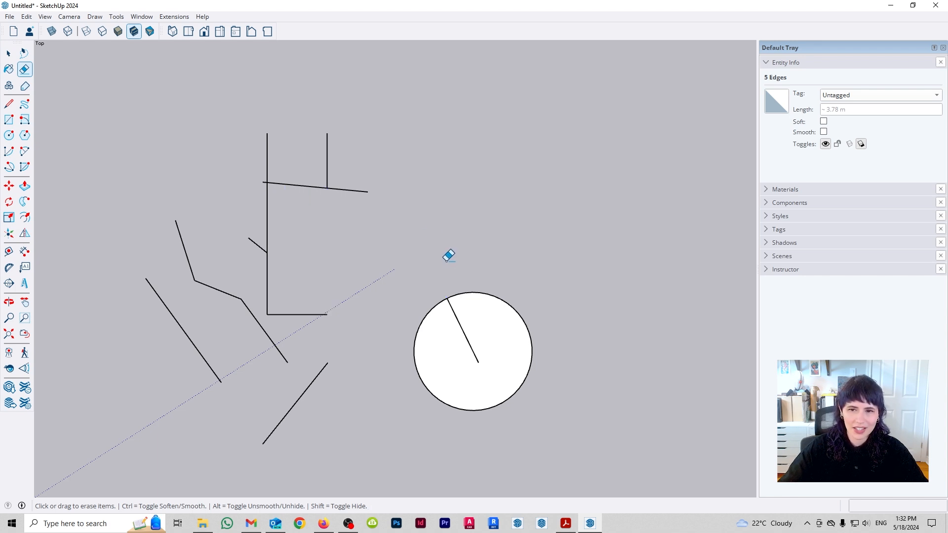
key("space")
key("ctrl+z")
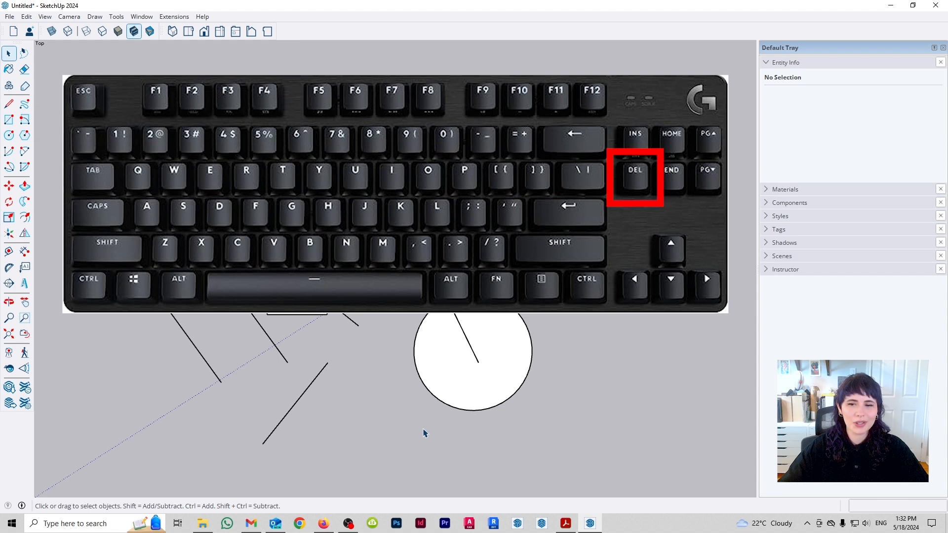
- Select all entities in the drawing, delete them, and undo the deletion
key("ctrl+a")
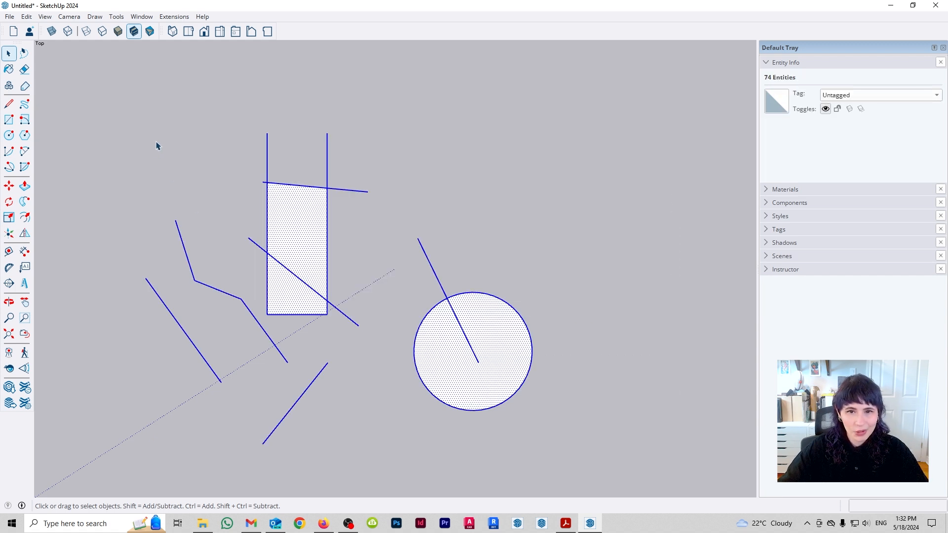
key("Delete")
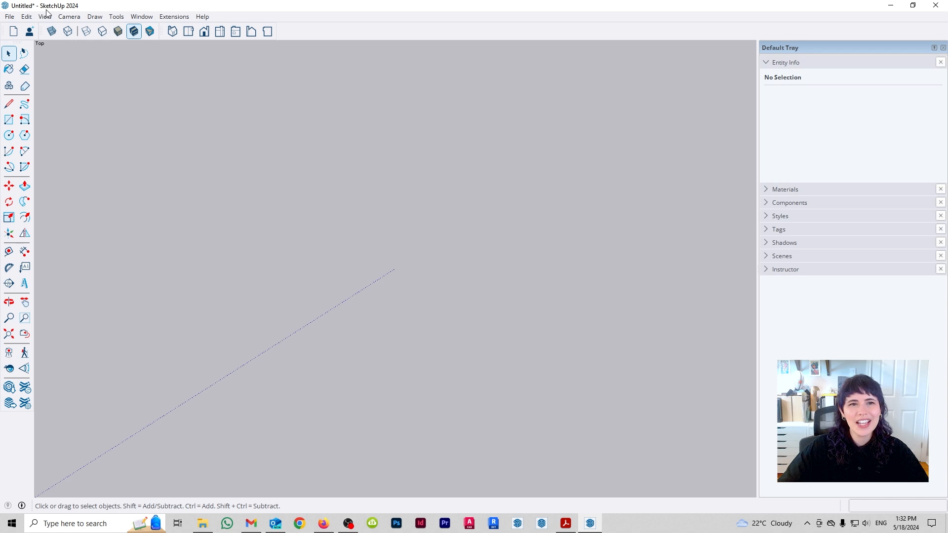
key("ctrl+z")
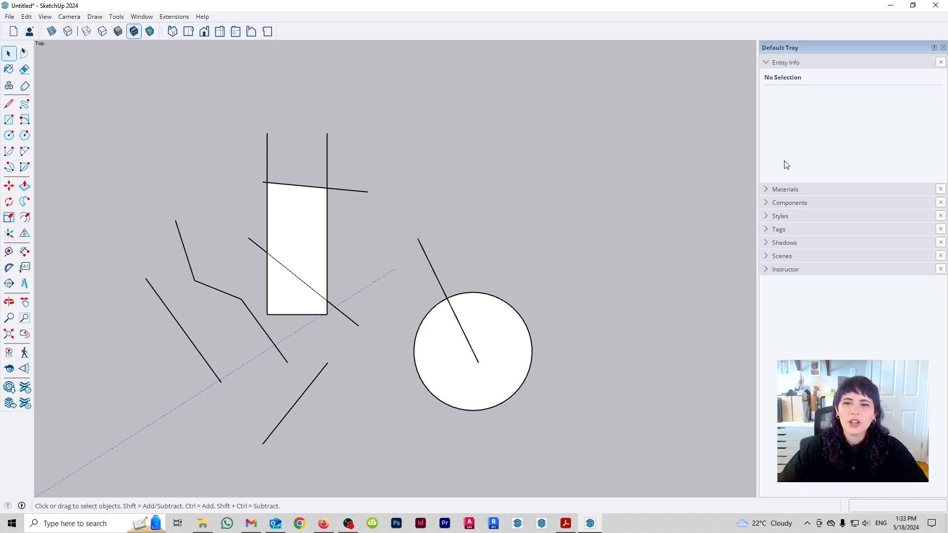
- Delete all the shapes using a crossing selection around the whole drawing
left_click_drag(614, 427, 121, 129)
key("Delete")
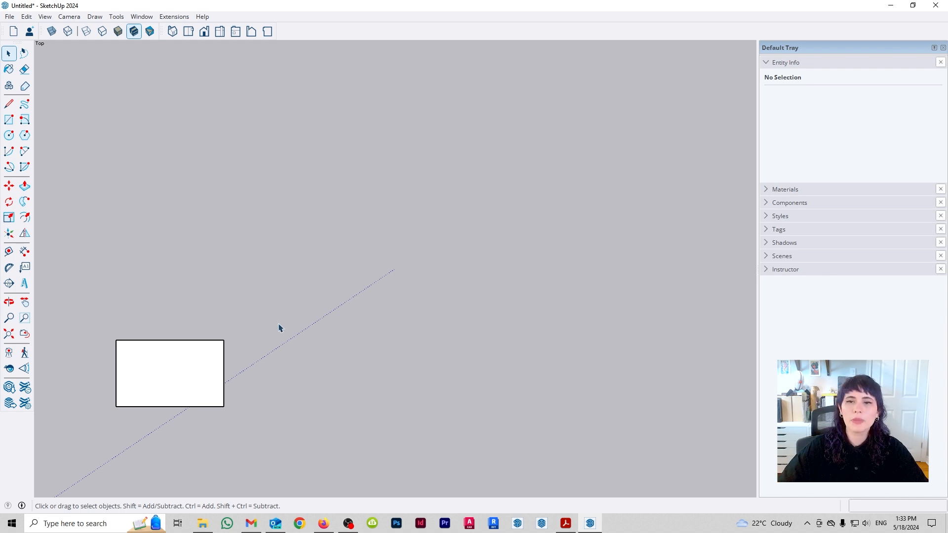
- Window-select the entire rectangle, try moving it about 4.37 m up and to the right, and undo the move
left_click_drag(89, 280, 405, 476)
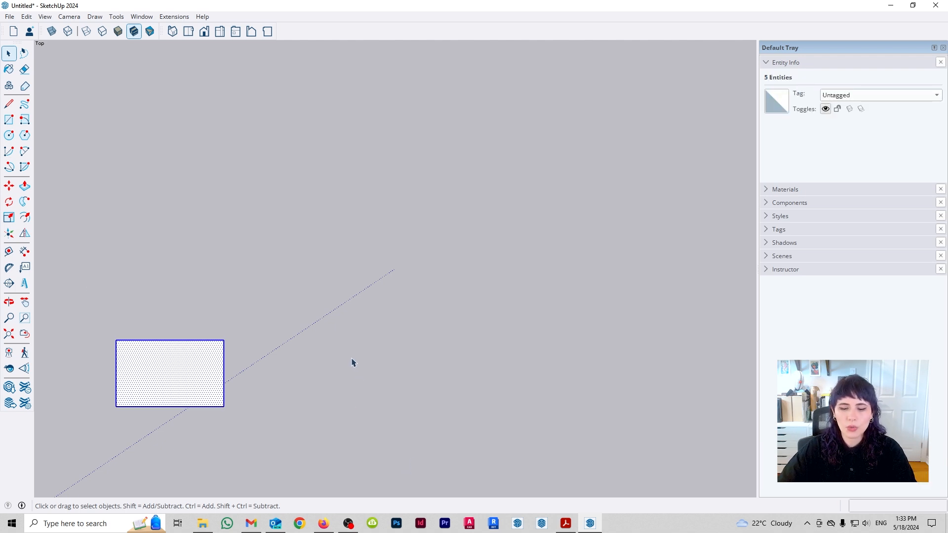
key("m")
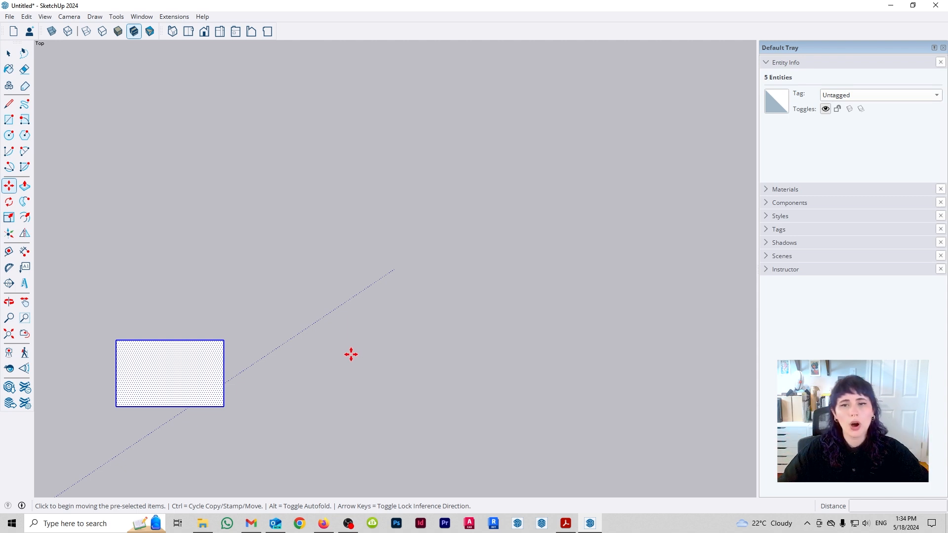
left_click(156, 375)
left_click(541, 293)
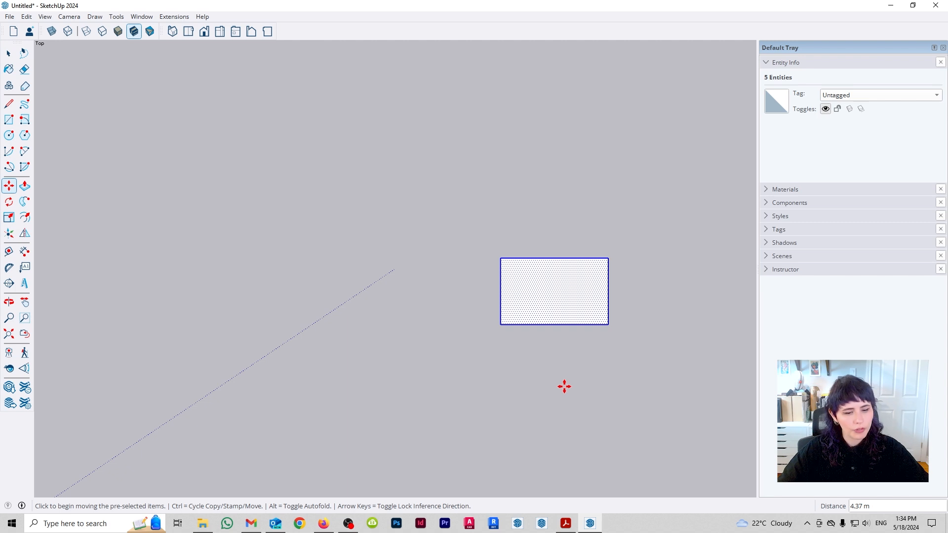
key("ctrl+z")
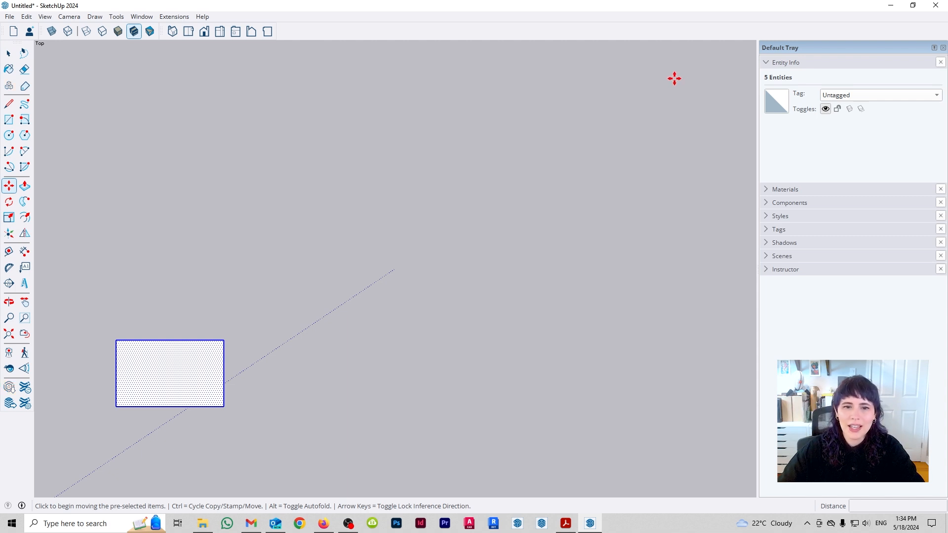
- Move the selected rectangle 3 m to the right along the red axis, using a base point away from it
left_click(675, 78)
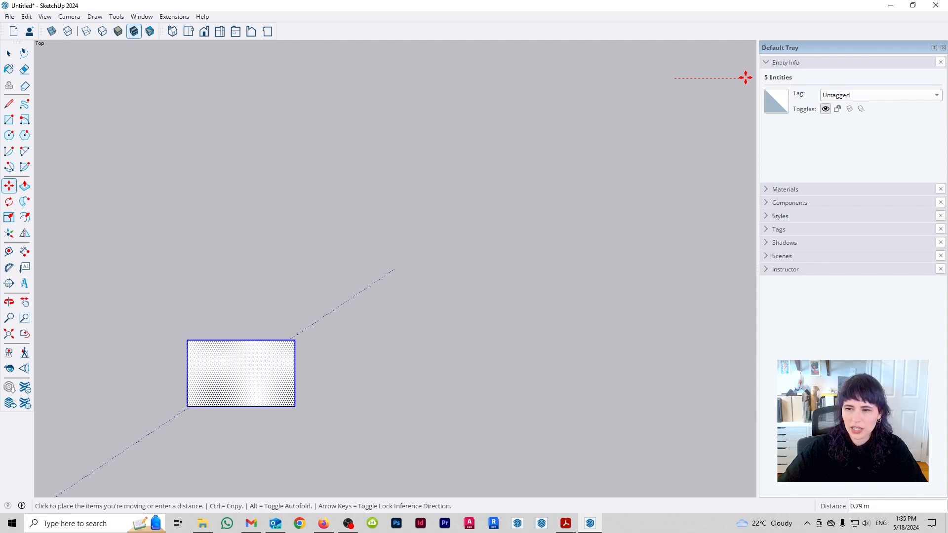
key("Return")
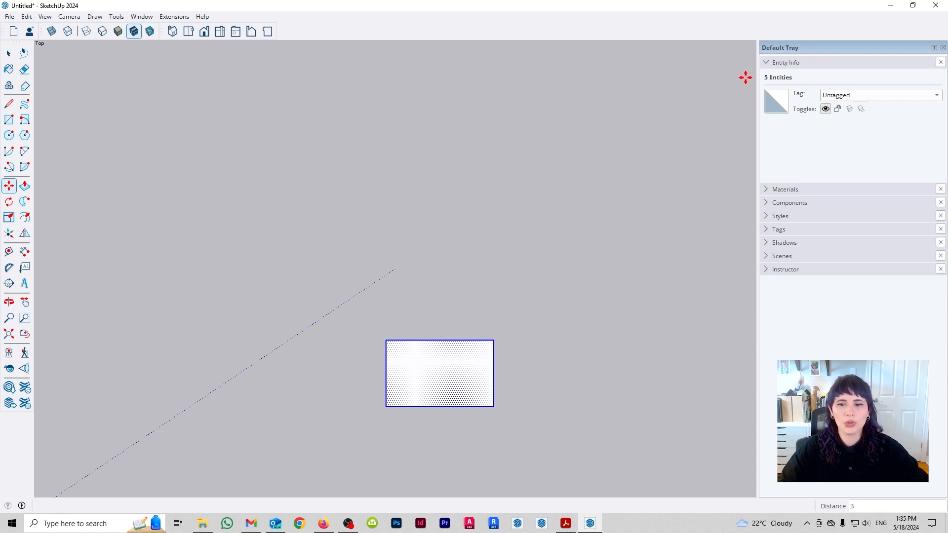
- Undo the 3 m move and draw an L-shaped corner above and right of the rectangle, with a vertical line about 0.74 m long
key("ctrl+z")
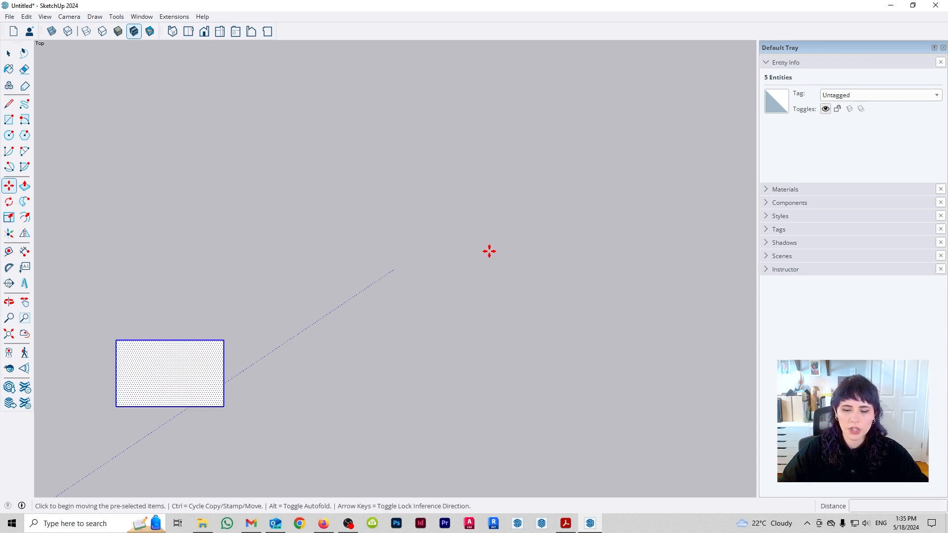
key("l")
left_click(366, 270)
left_click(428, 270)
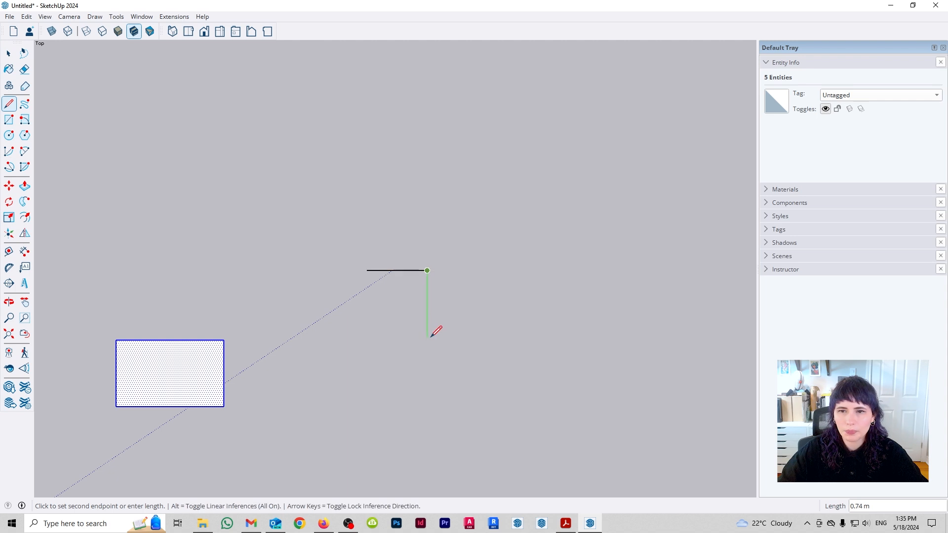
left_click(427, 338)
key("space")
left_click(362, 366)
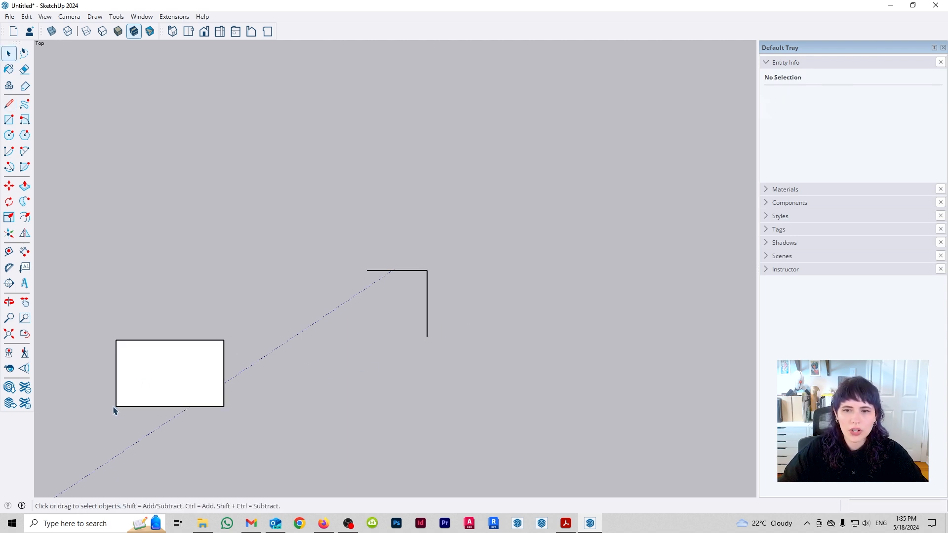
- Window-select the rectangle, try moving it about 3.77 m from a point inside its face towards the L-shaped corner, and undo the move
left_click_drag(96, 310, 270, 446)
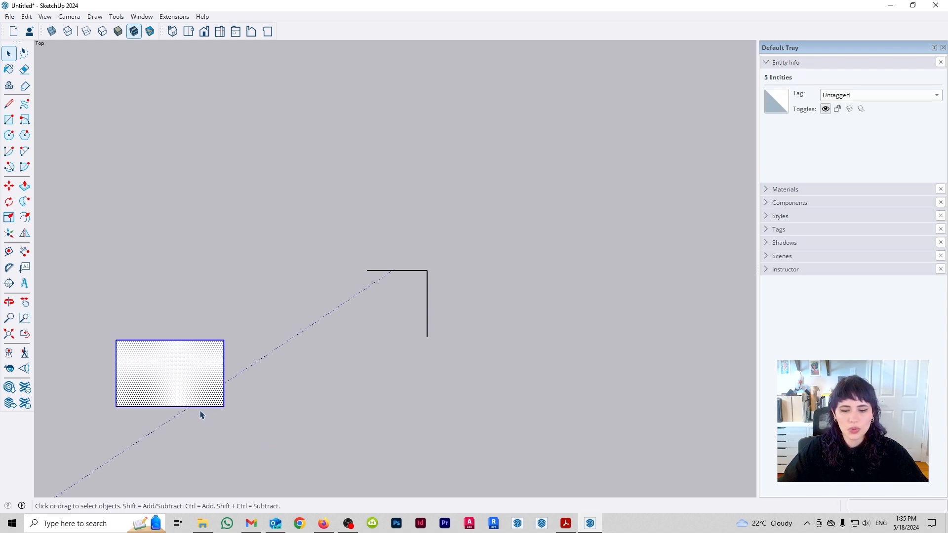
key("m")
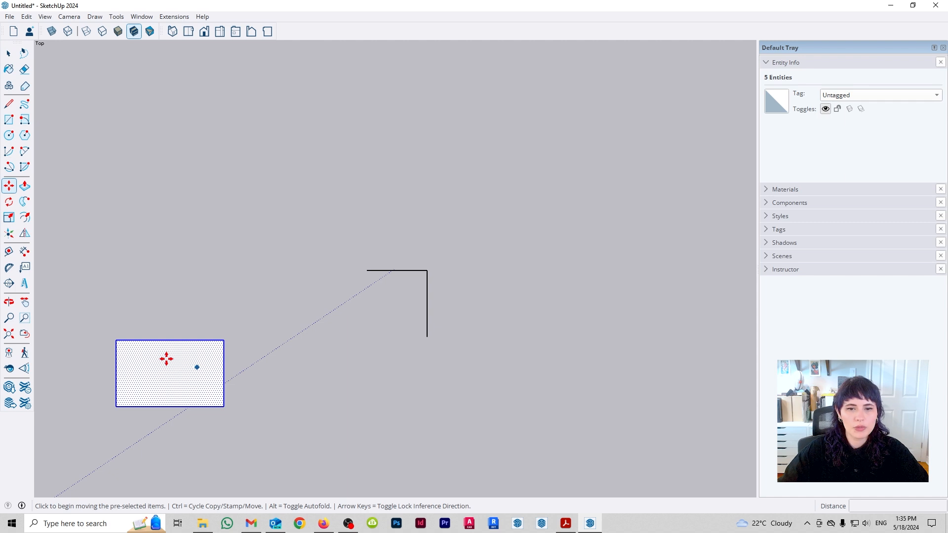
left_click(171, 376)
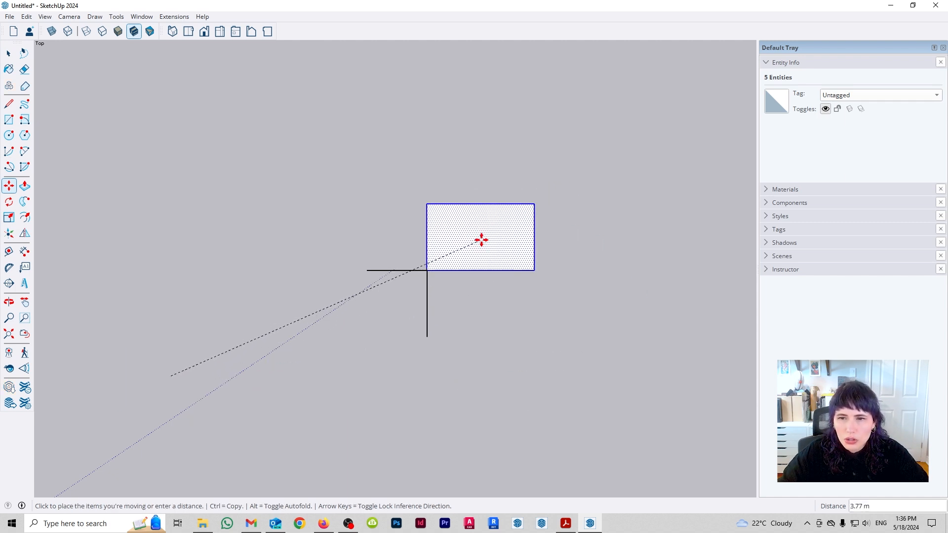
left_click(481, 240)
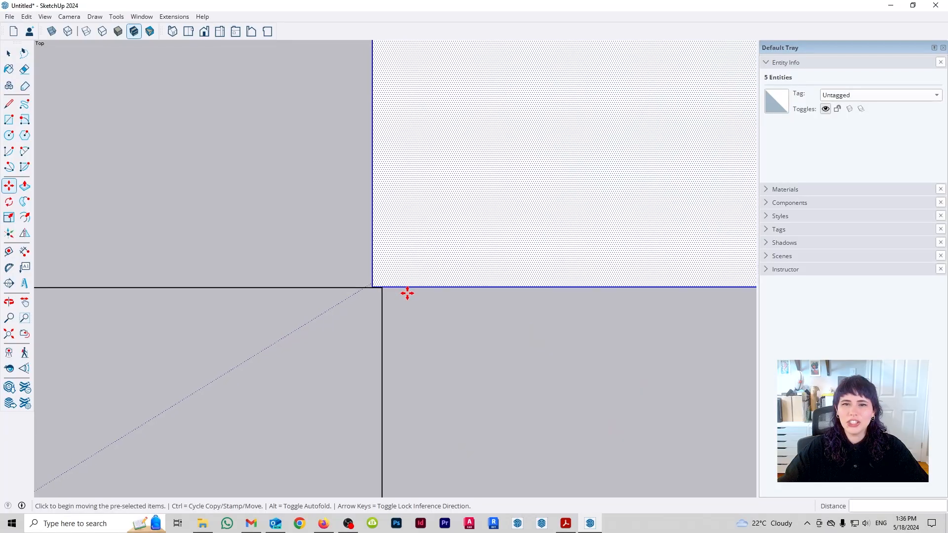
scroll(357, 282, "up", 5)
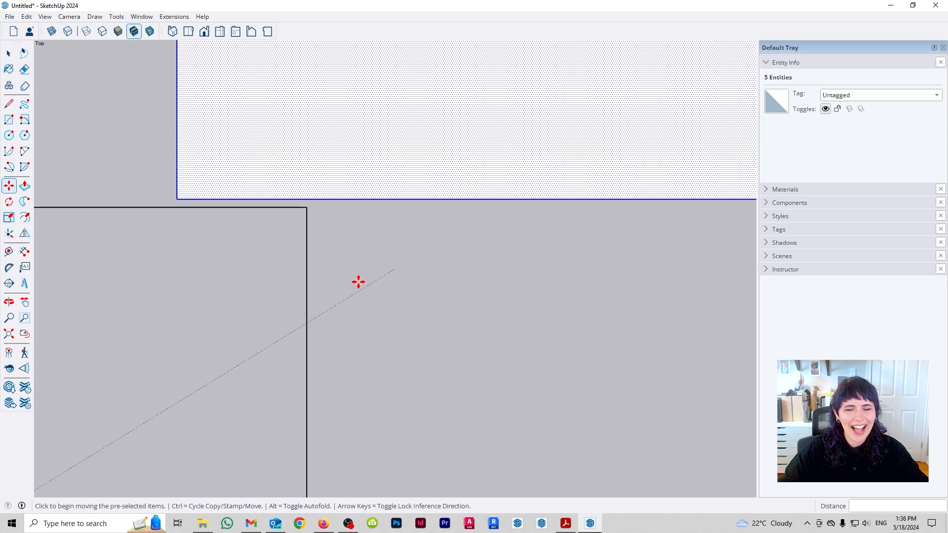
scroll(359, 281, "down", 5)
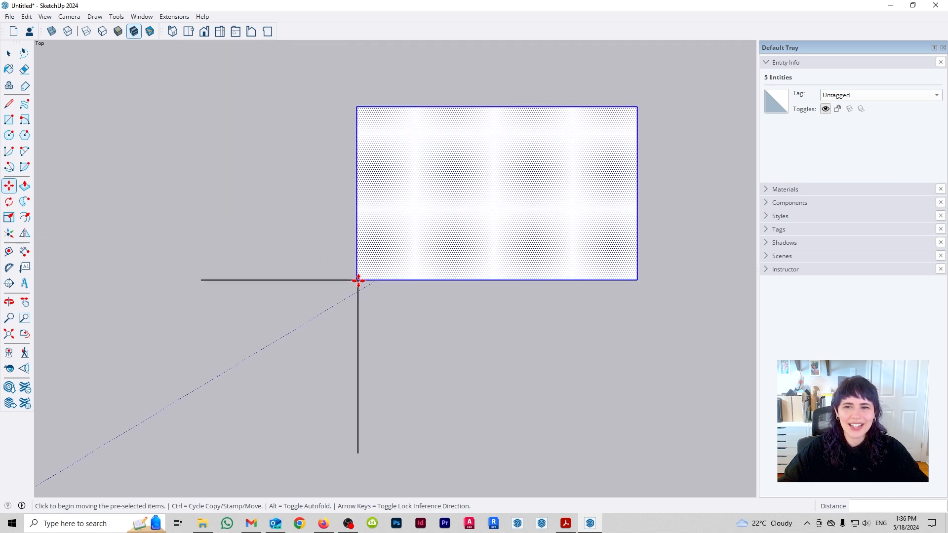
scroll(359, 281, "down", 5)
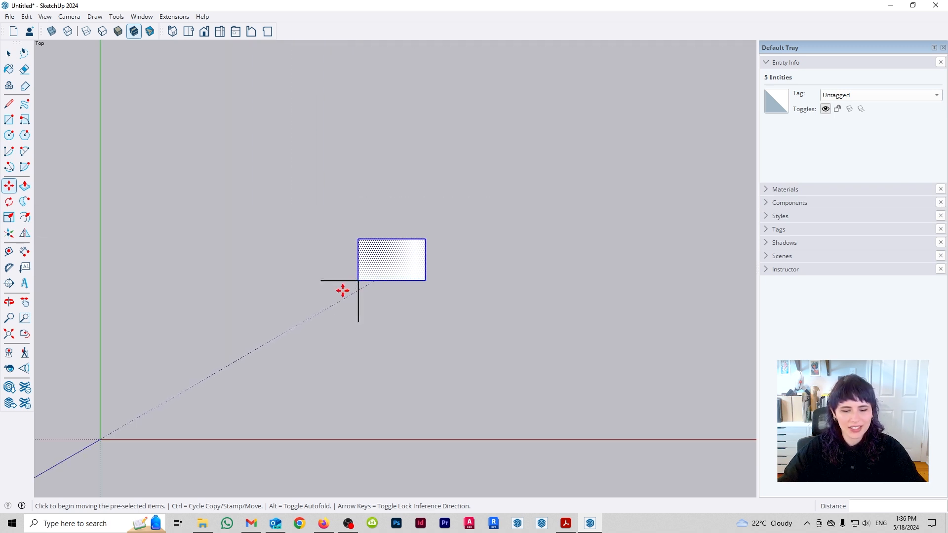
key("ctrl+z")
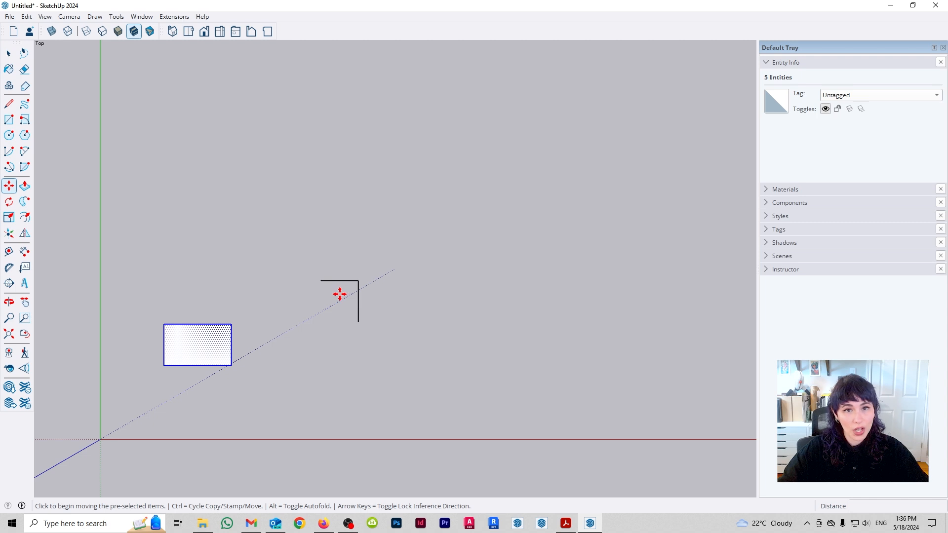
- Try moving the rectangle from its lower-left endpoint onto the corner of the L-shaped lines, check the alignment, and undo the move
scroll(229, 313, "up", 2)
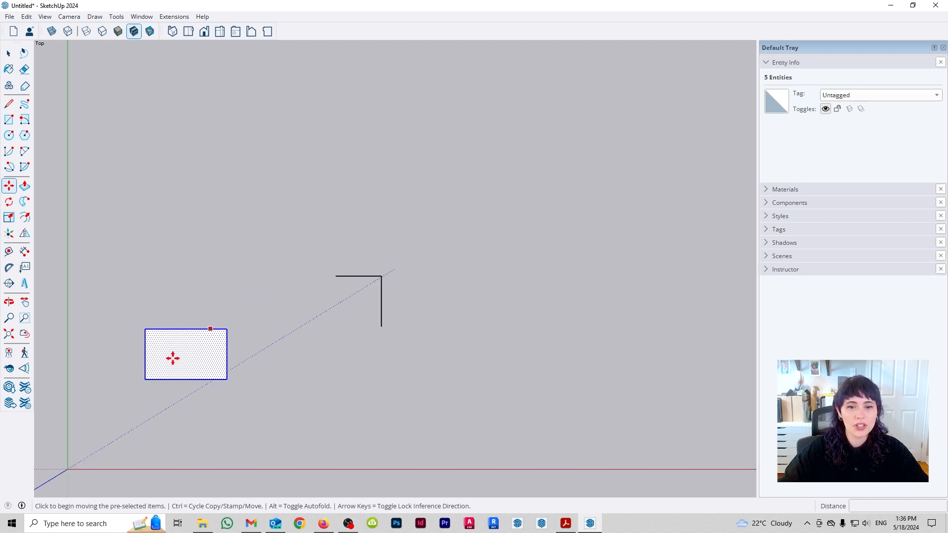
left_click(144, 381)
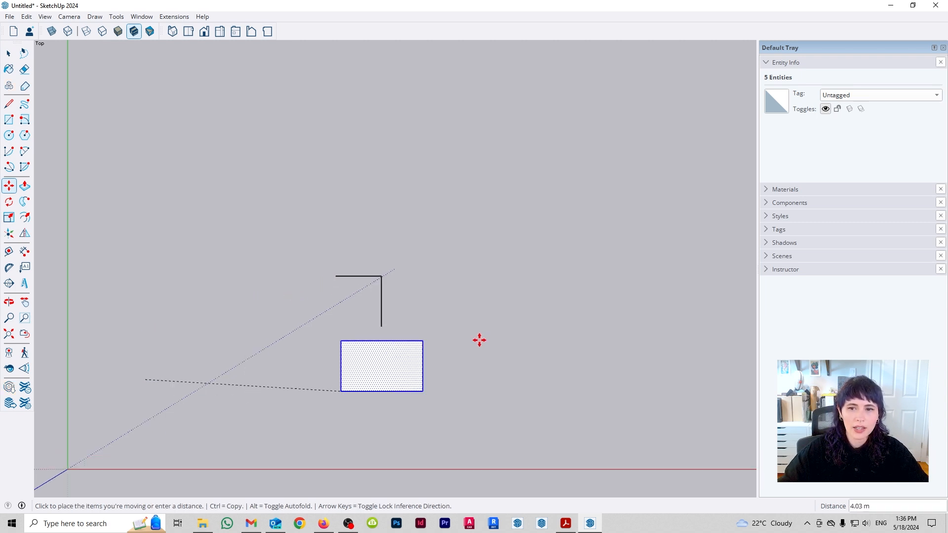
left_click(382, 278)
scroll(381, 287, "up", 6)
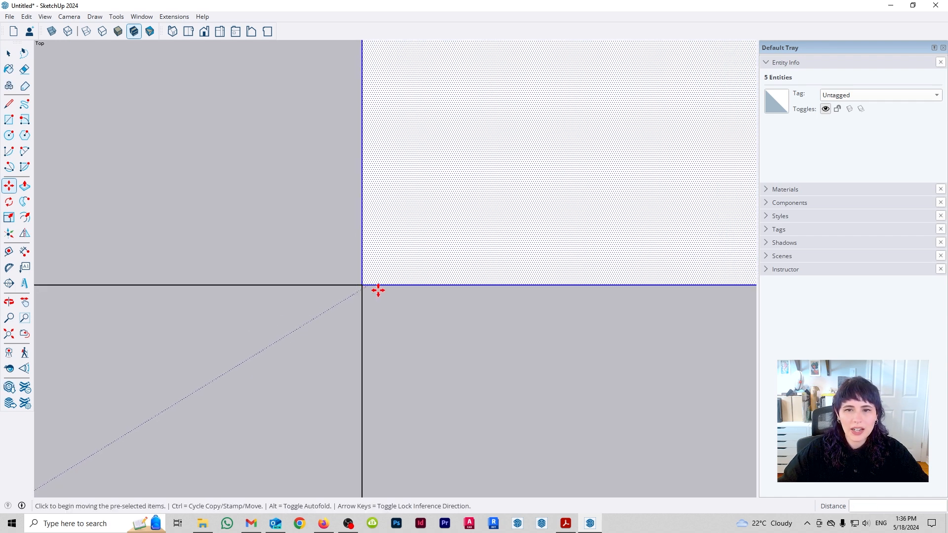
scroll(359, 294, "up", 1)
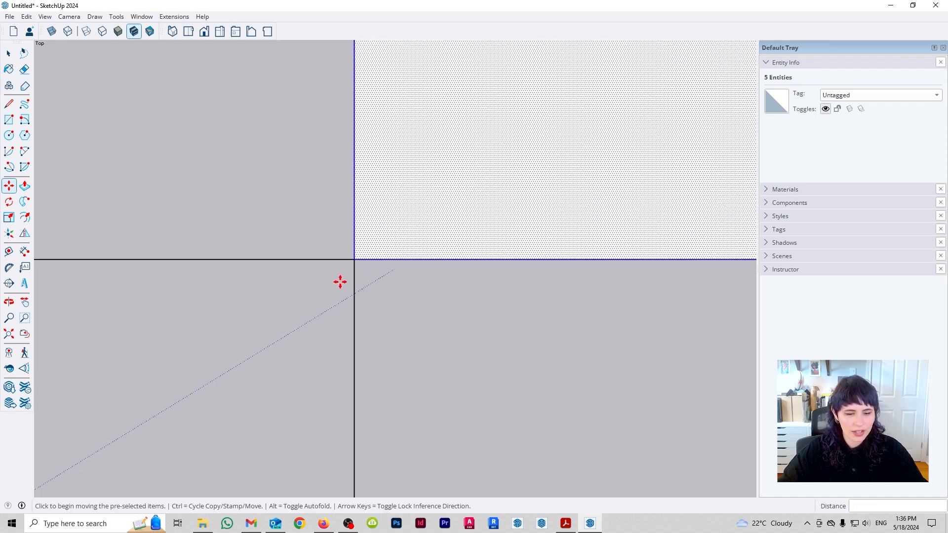
key("space")
key("ctrl+z")
scroll(372, 277, "down", 5)
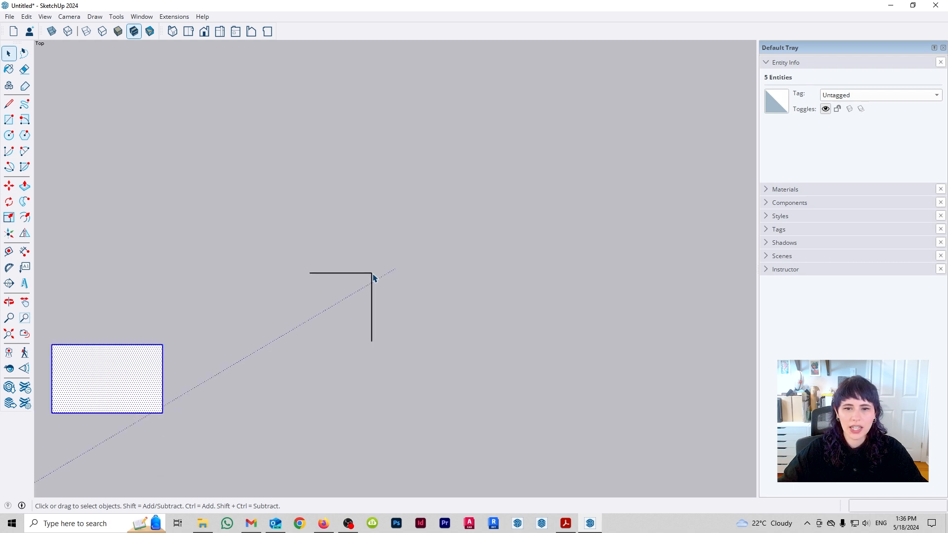
scroll(374, 278, "down", 2)
scroll(374, 278, "up", 1)
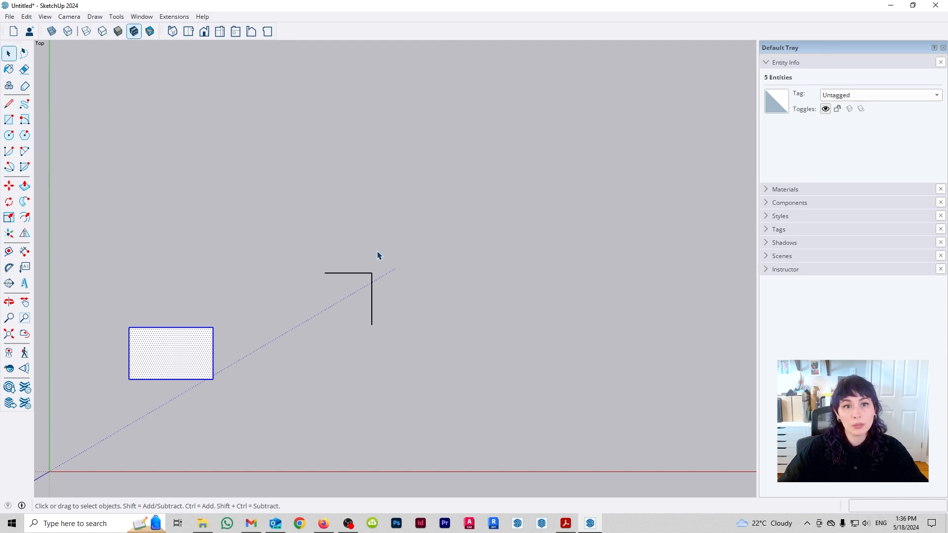
- Delete the L-shaped lines and draw a rectangle about 4.89 m by 3.42 m to the right of the small one
left_click_drag(389, 249, 288, 400)
key("Delete")
key("r")
left_click(262, 420)
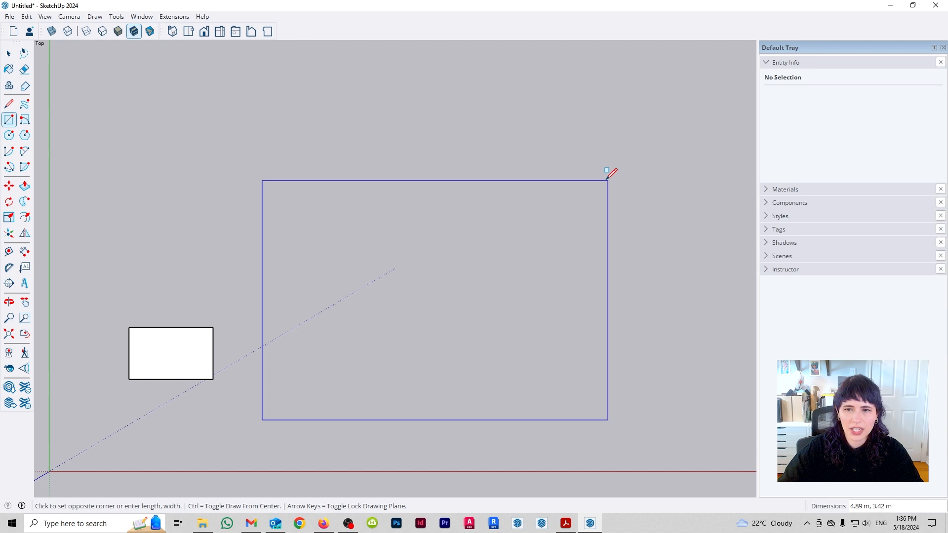
left_click(605, 180)
key("space")
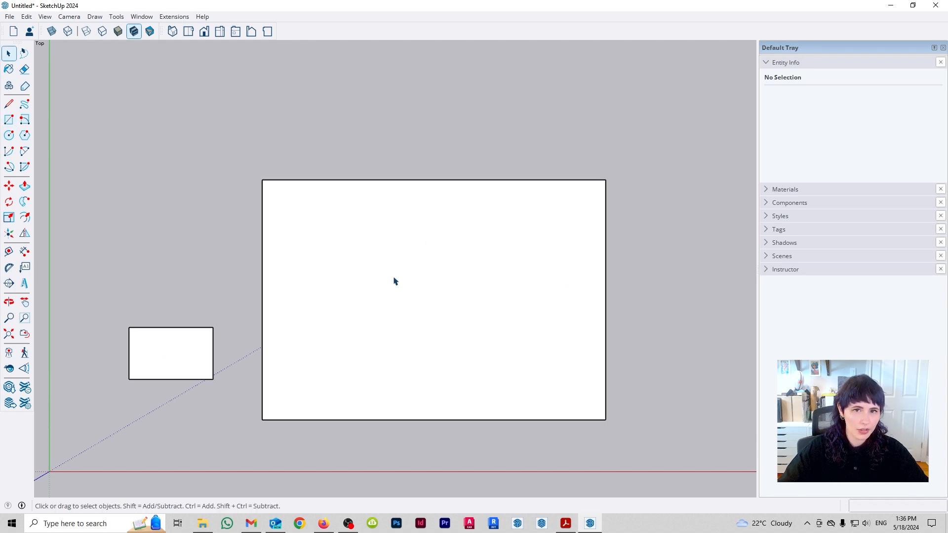
- Try moving the small rectangle from its top-edge midpoint to the large rectangle's top-edge midpoint and on down the green axis, and undo it
left_click_drag(108, 301, 223, 403)
key("m")
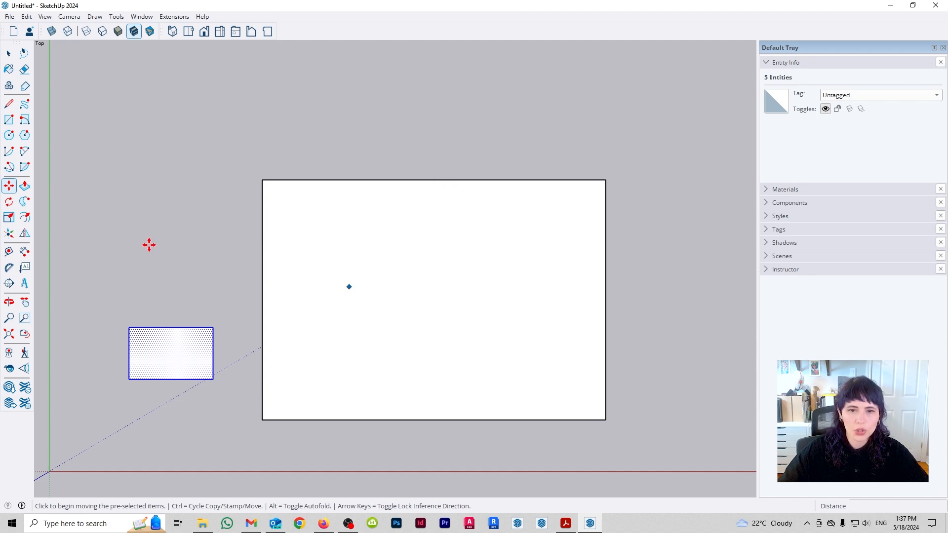
left_click(171, 328)
left_click(433, 180)
left_click(434, 178)
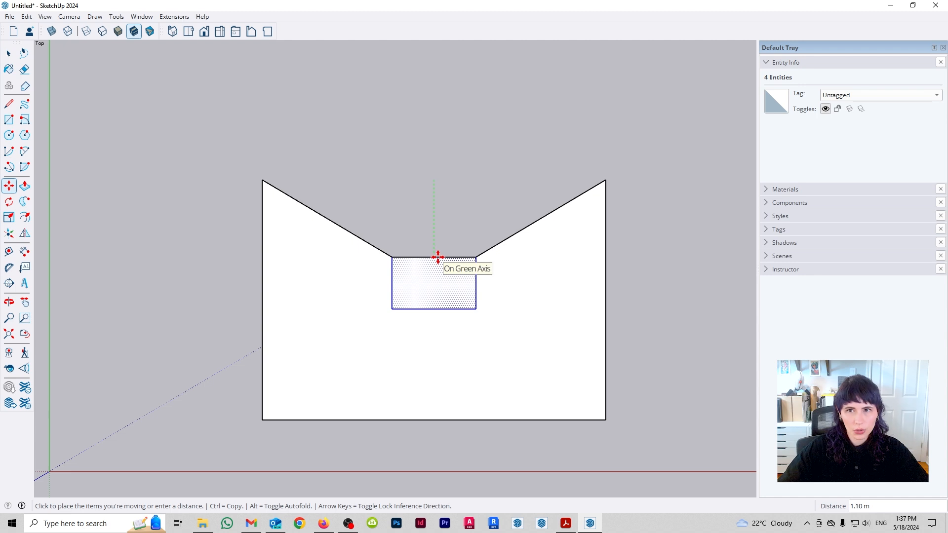
key("Escape")
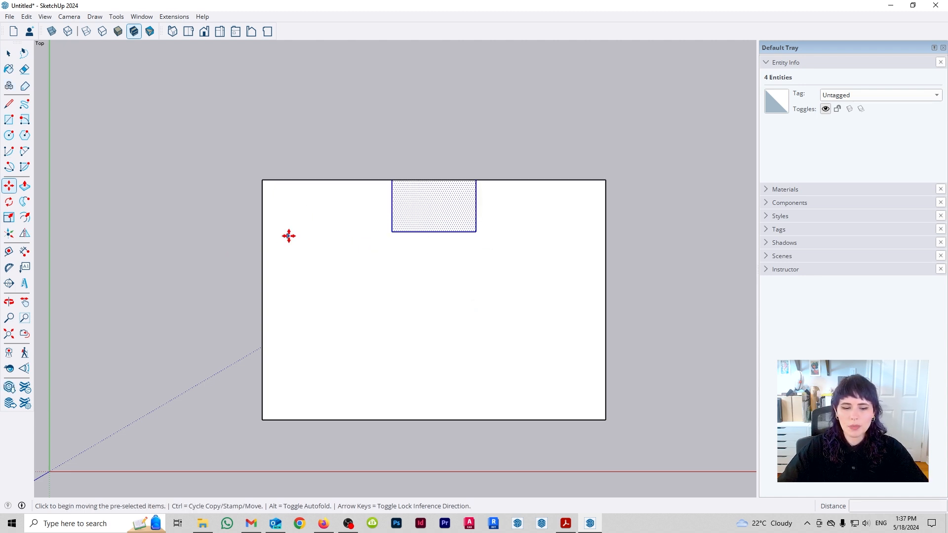
key("ctrl+z")
- Window-select the small rectangle, try moving it from its inferred centre to the centre of the large rectangle, and undo the move
key("space")
left_click_drag(103, 302, 227, 403)
key("m")
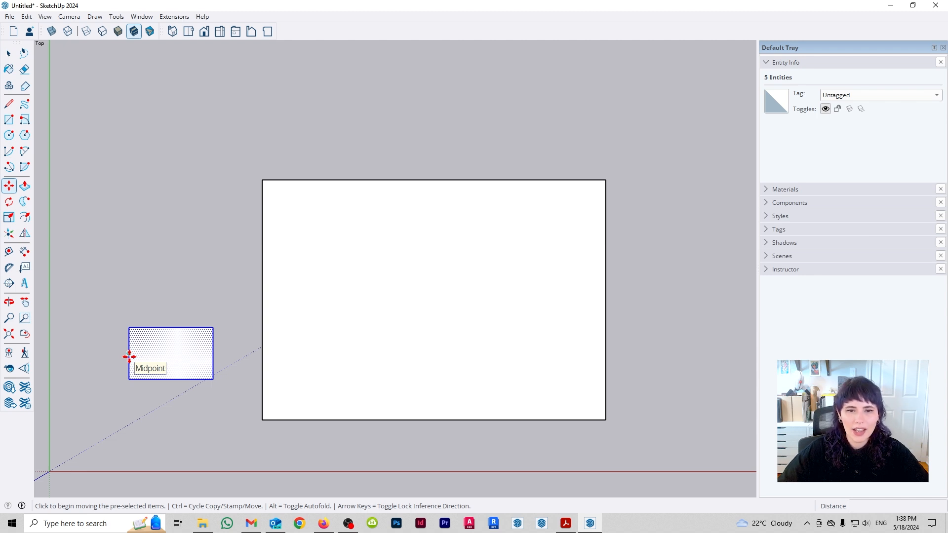
left_click(171, 354)
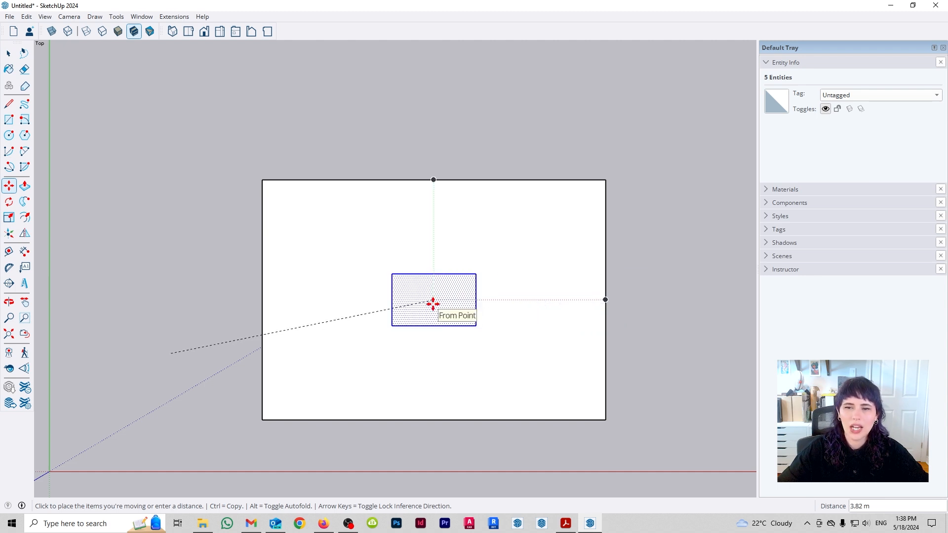
left_click(434, 299)
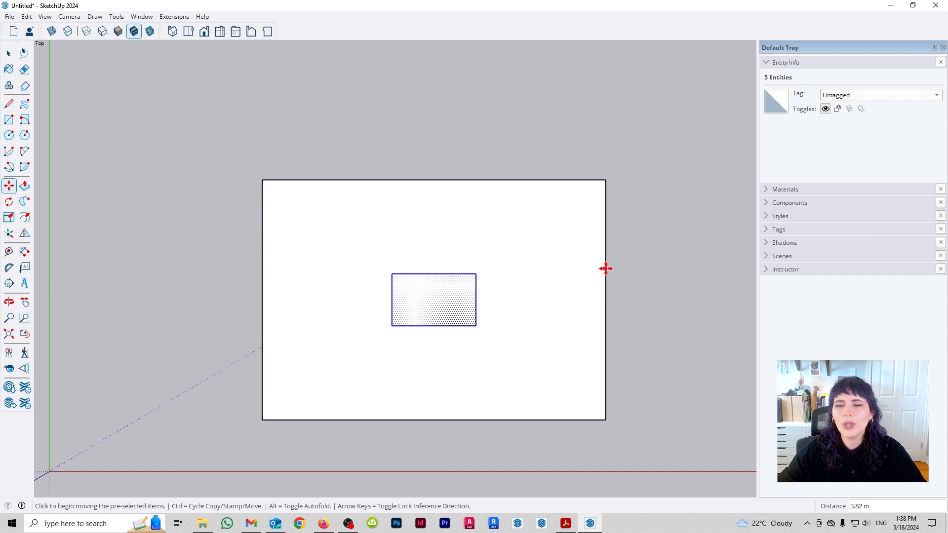
key("ctrl+z")
key("ctrl+z")
- Undo the drawing of the large rectangle and clear the selection
key("space")
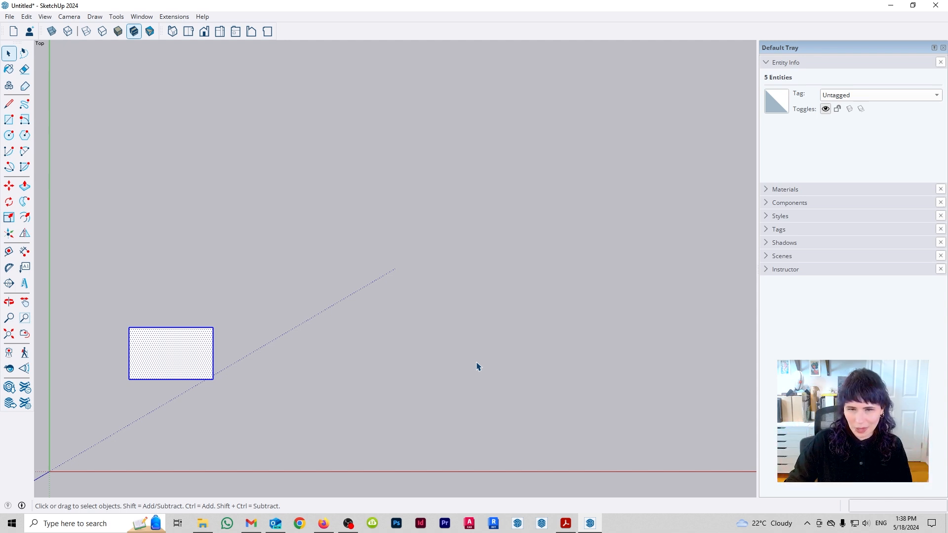
left_click(478, 367)
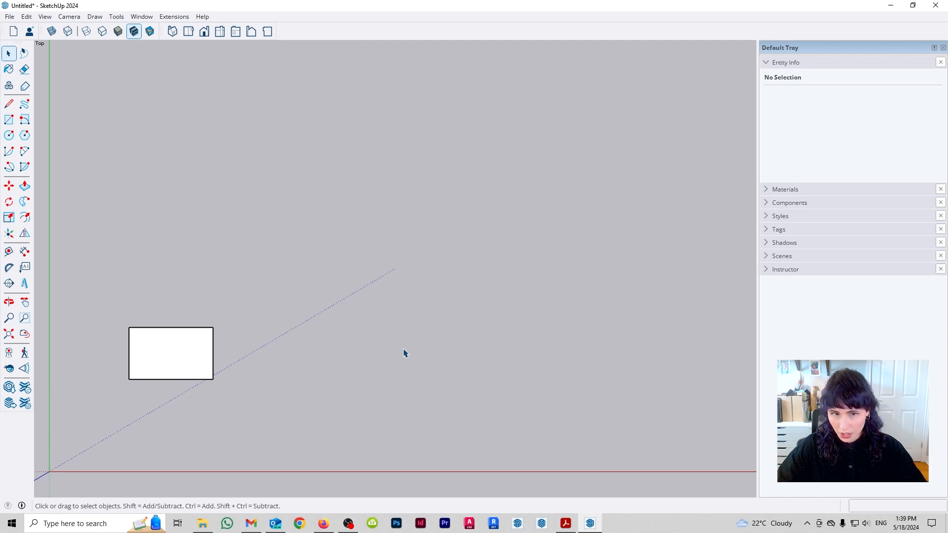
- Copy the window-selected rectangle, paste the copy to its right, and undo the paste
left_click_drag(55, 265, 339, 446)
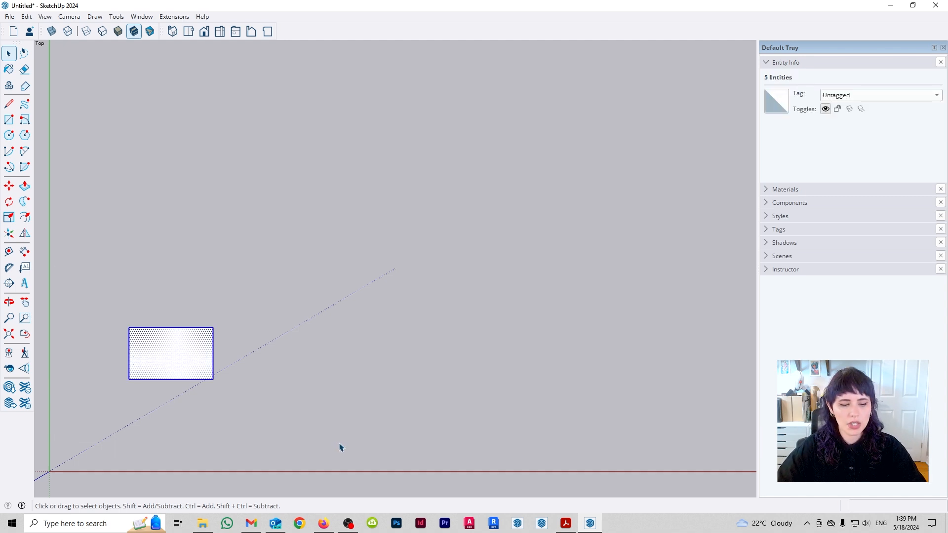
key("ctrl+c")
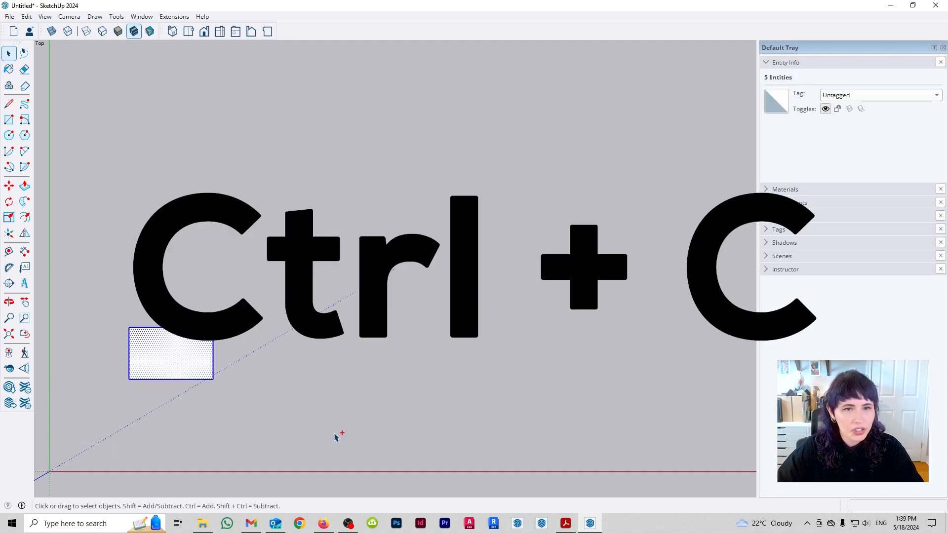
left_click(26, 16)
left_click(49, 67)
key("ctrl+v")
left_click(27, 16)
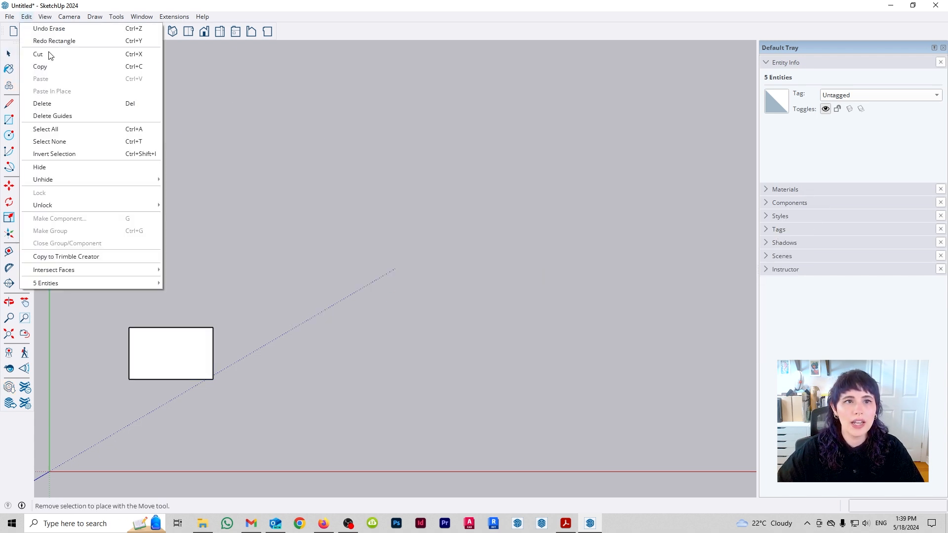
left_click(377, 364)
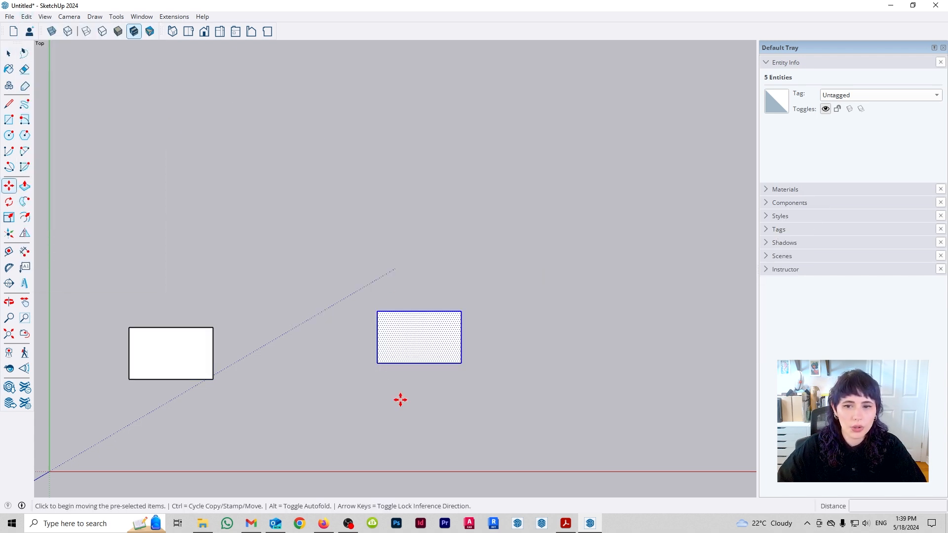
key("ctrl+z")
- Select and copy the whole rectangle and try pasting it twice, cancelling each placement
key("space")
left_click_drag(98, 300, 294, 425)
key("ctrl+c")
key("ctrl+v")
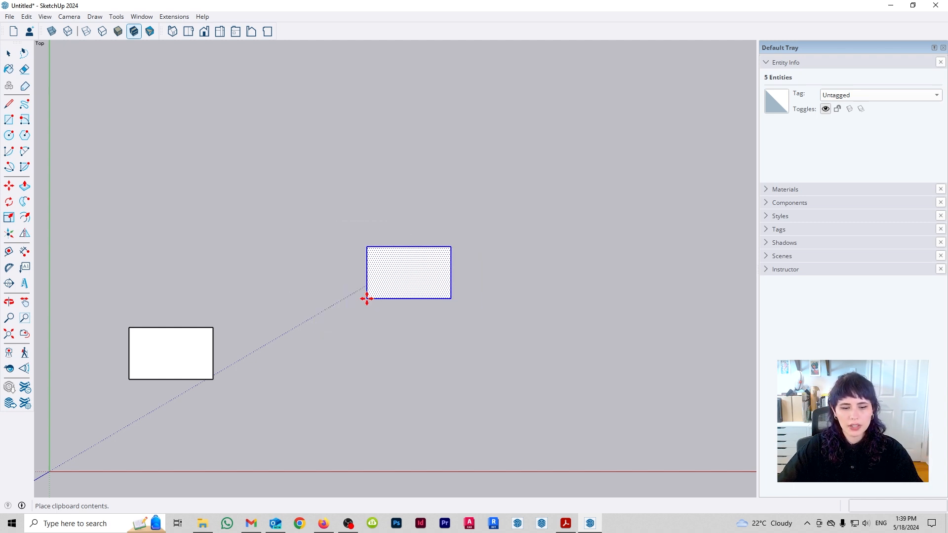
key("Escape")
left_click_drag(259, 301, 93, 460)
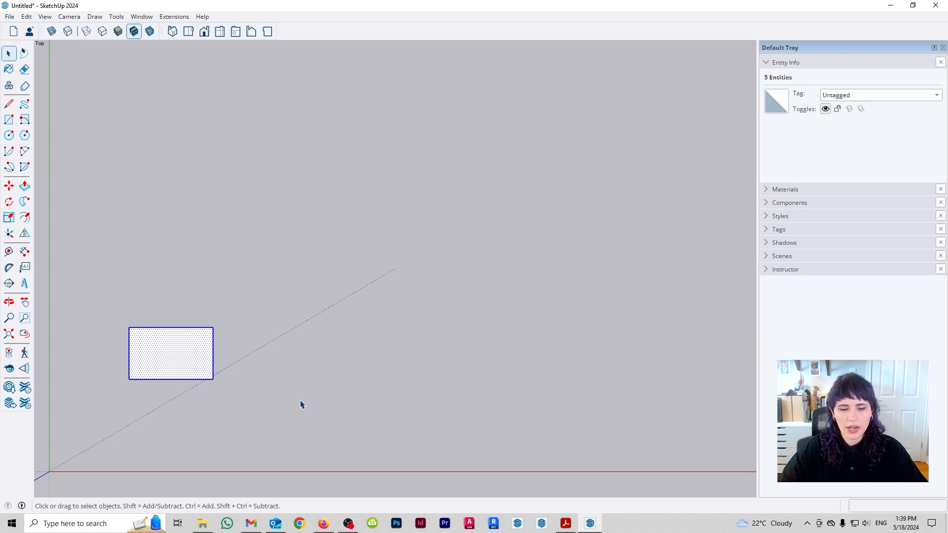
key("ctrl+v")
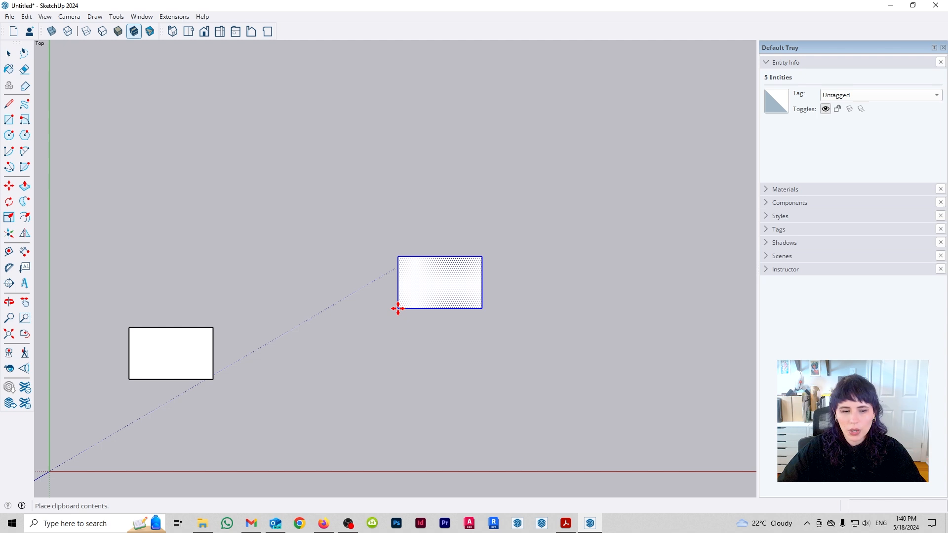
key("Escape")
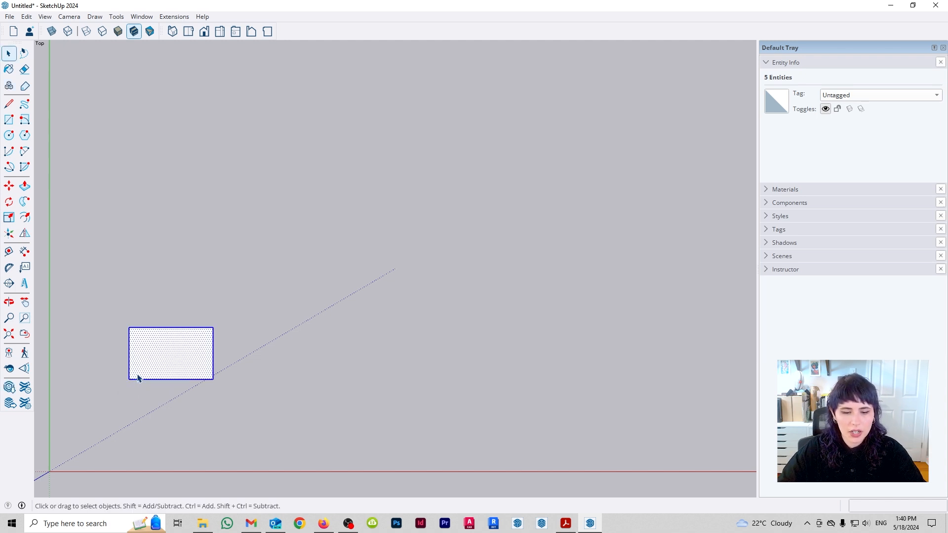
- Clear the selection and move only the rectangle's lower-left corner inward by about 0.37 m
left_click(142, 397)
key("m")
left_click(129, 379)
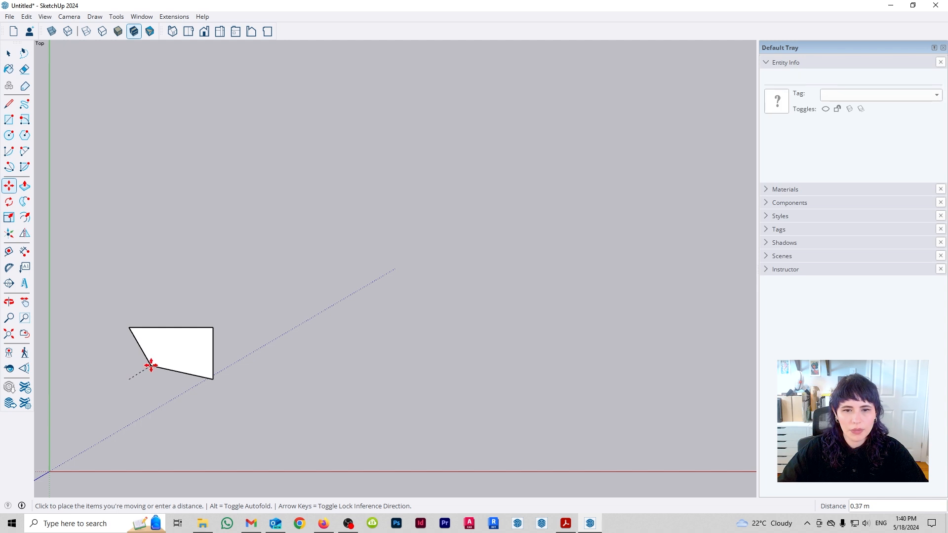
left_click(151, 365)
- Copy and paste the reshaped quadrilateral, and move the copy from its inner lower-left corner to the original's upper-right corner
key("space")
left_click_drag(97, 288, 308, 433)
key("ctrl+c")
key("ctrl+v")
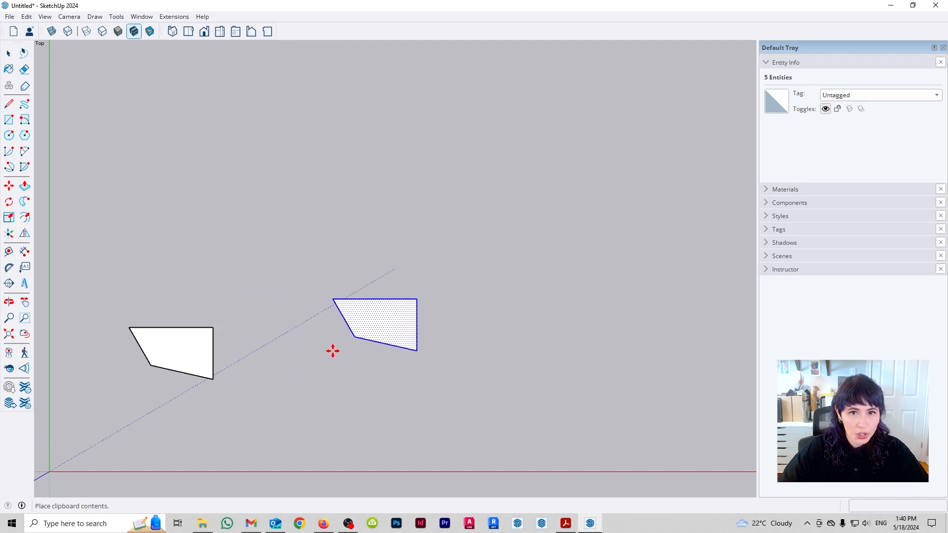
left_click(381, 346)
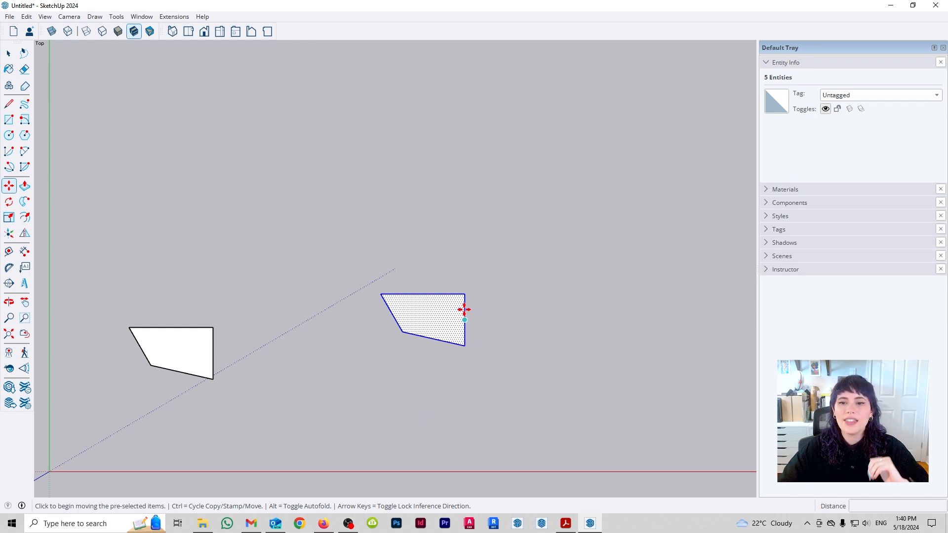
left_click(400, 331)
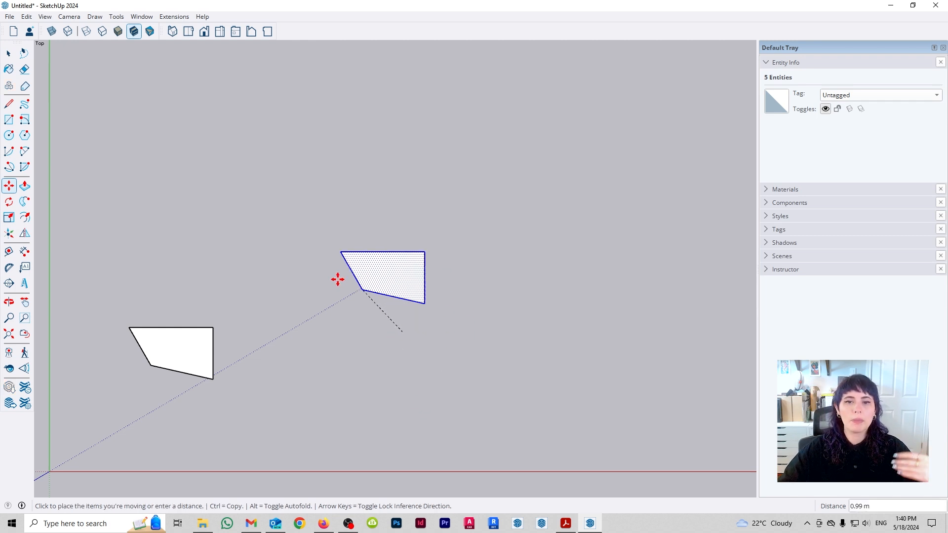
left_click(213, 328)
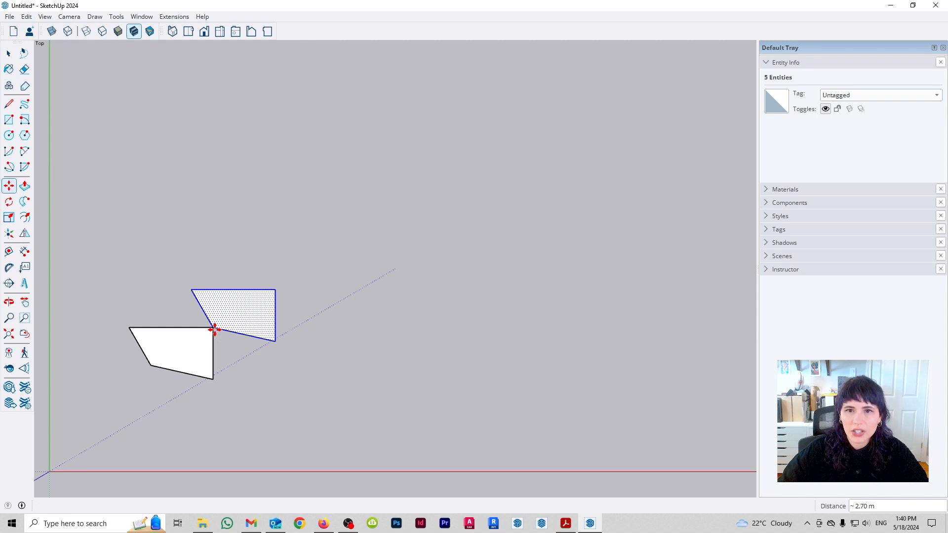
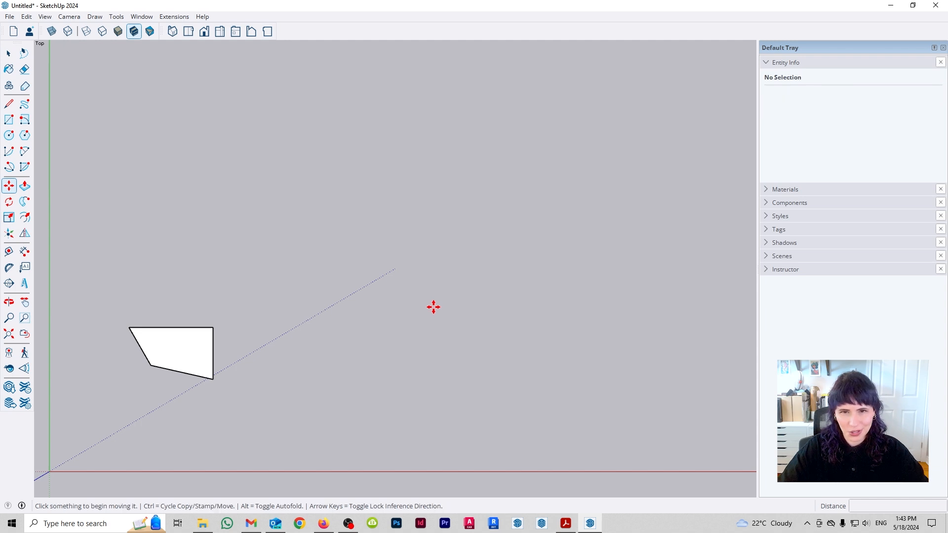
- Select the whole quadrilateral and use Move in copy mode to copy it from its inner lower-left corner to its upper-right corner
key("space")
left_click_drag(60, 271, 414, 439)
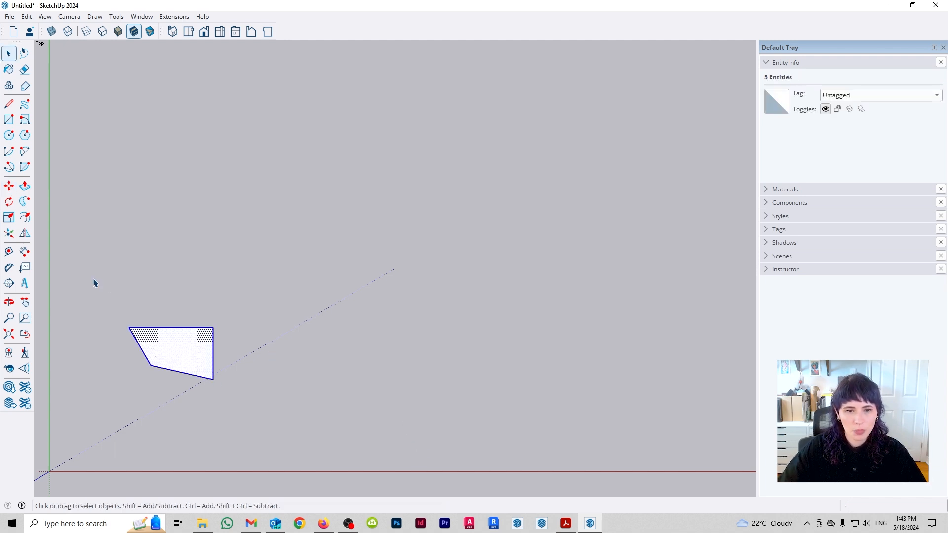
key("m")
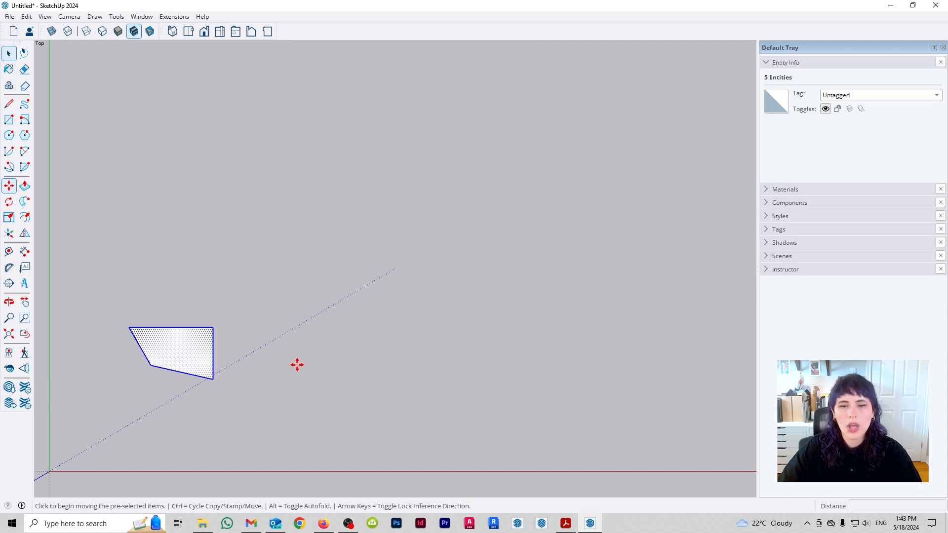
left_click(150, 365)
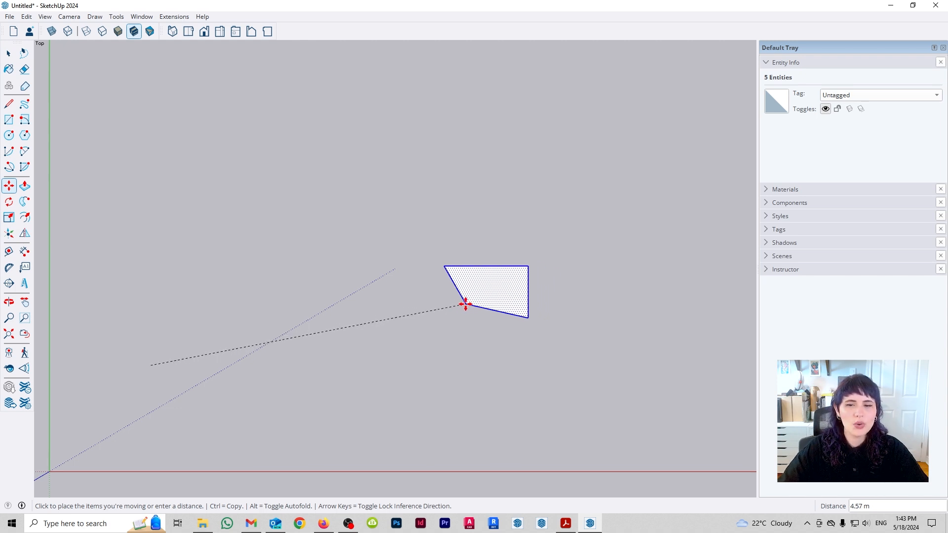
key("ctrl")
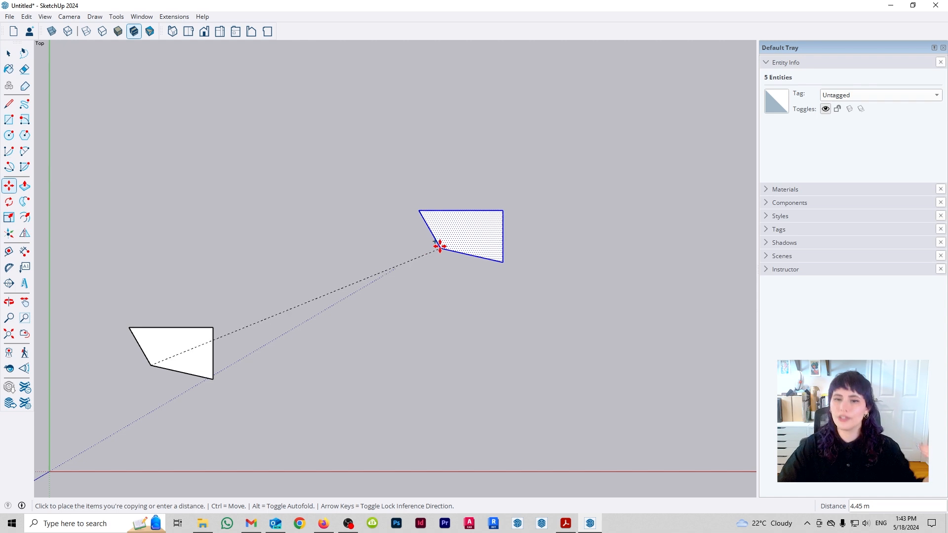
key("ctrl")
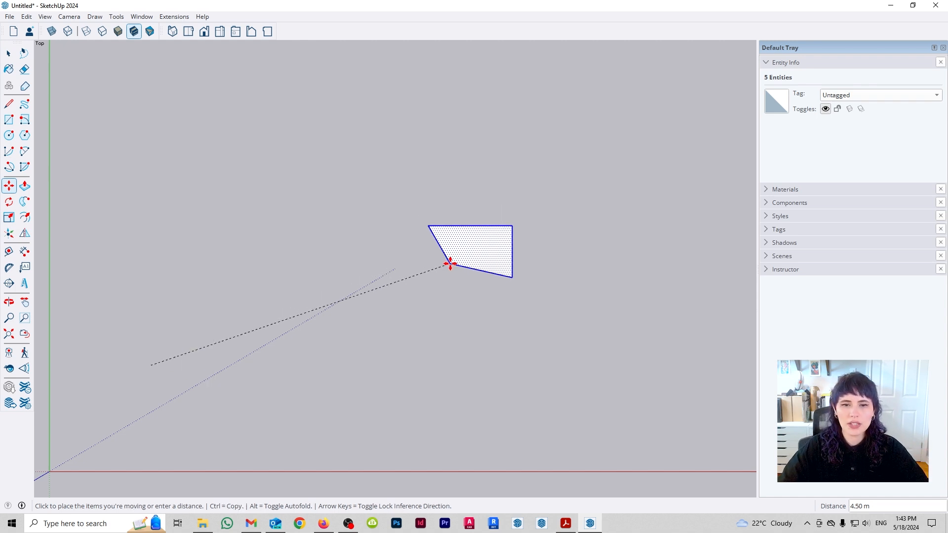
key("ctrl")
key("ctrl")
key("ctrl")
key("ctrl")
key("ctrl")
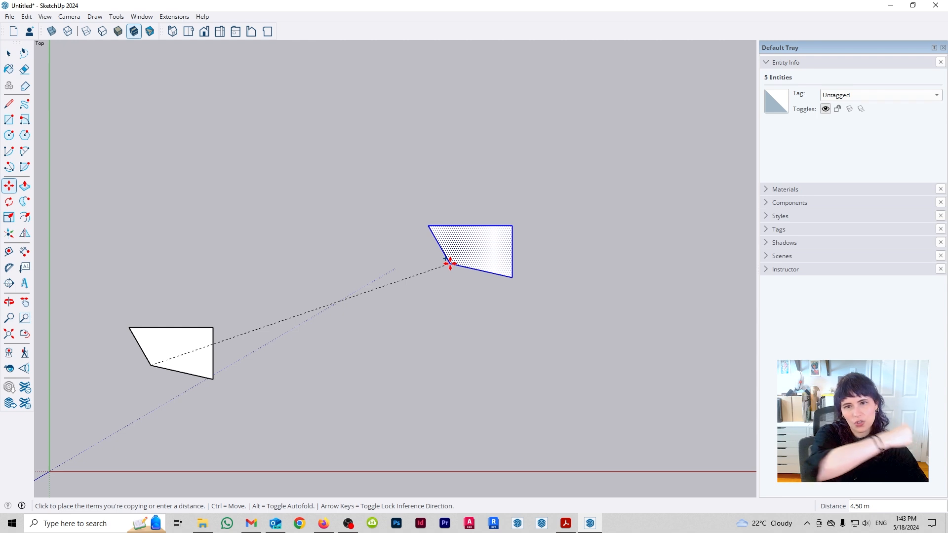
key("ctrl")
key("ctrl")
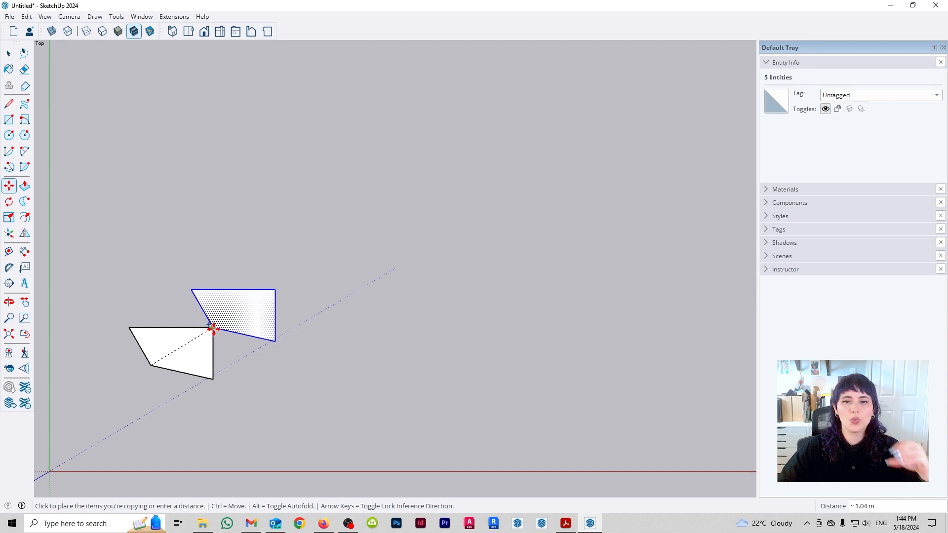
left_click(213, 328)
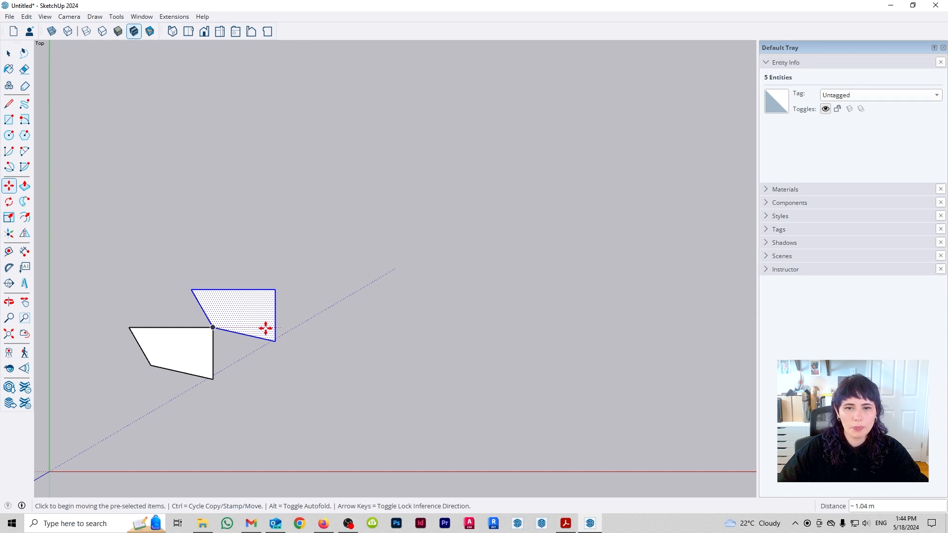
- Try copying the upper quadrilateral again from its inner lower-left corner, cancel the placement, and delete the upper quadrilateral
left_click(213, 328)
key("ctrl")
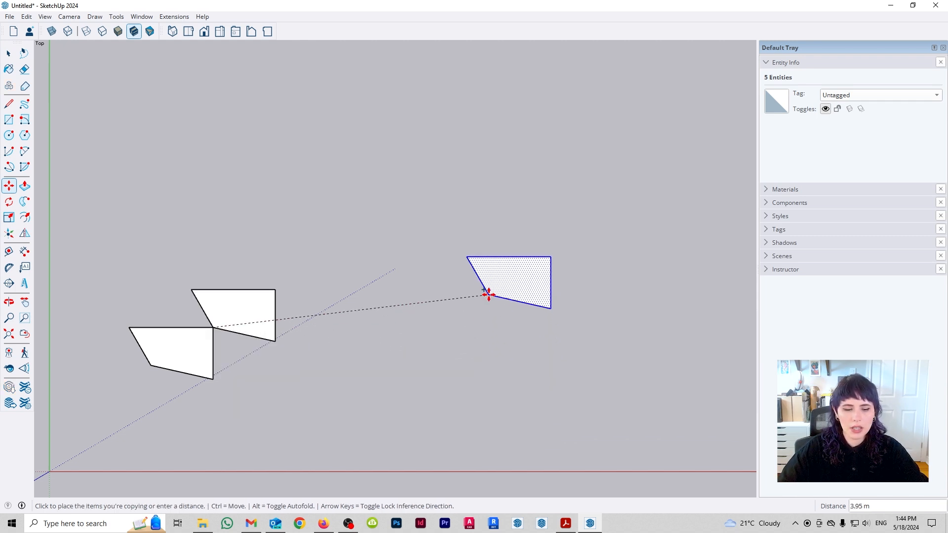
key("ctrl")
key("ctrl")
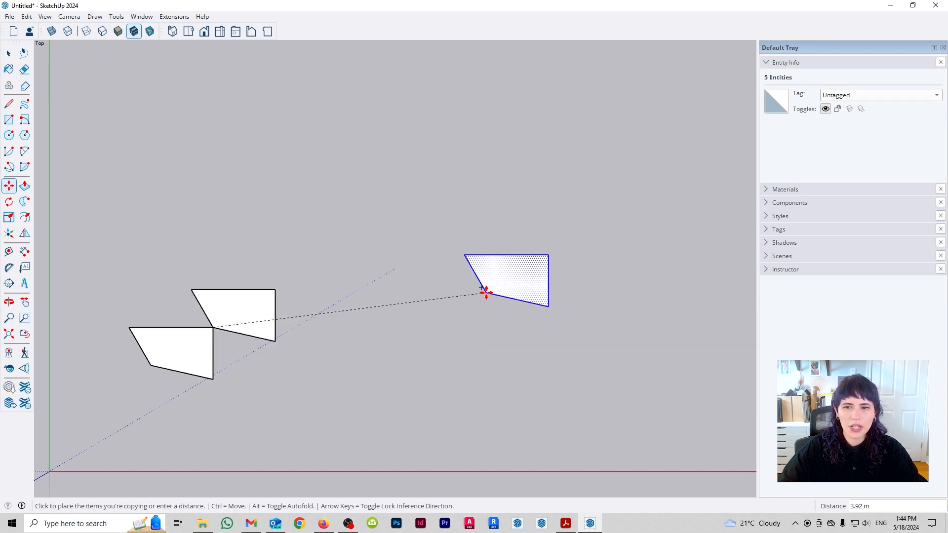
key("space")
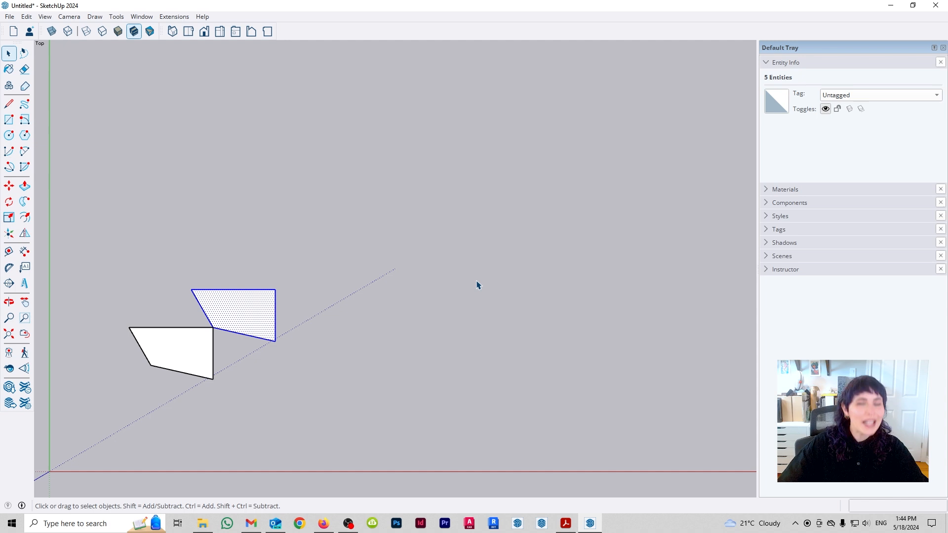
key("Delete")
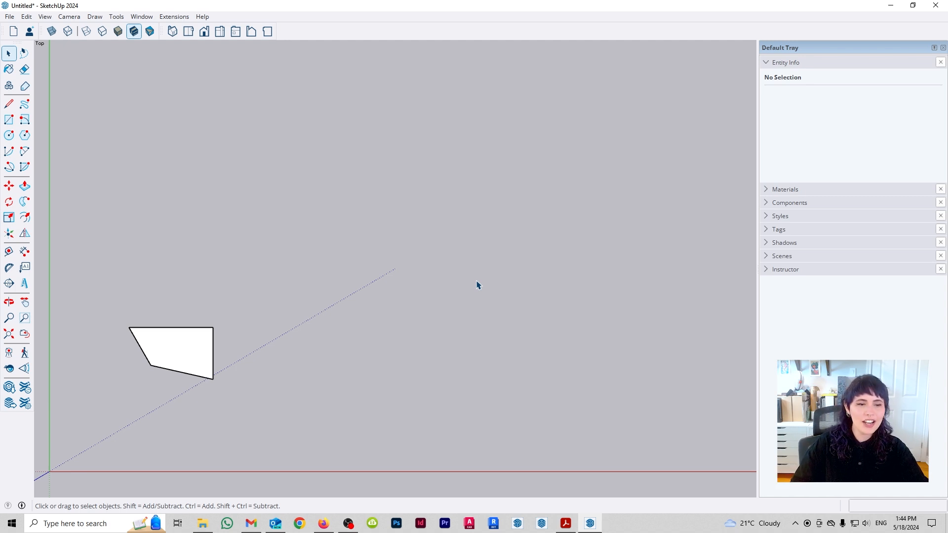
- Copy the remaining quadrilateral from its inner lower-left corner to its upper-right corner and array it into five copies with x5
left_click_drag(118, 285, 304, 432)
key("m")
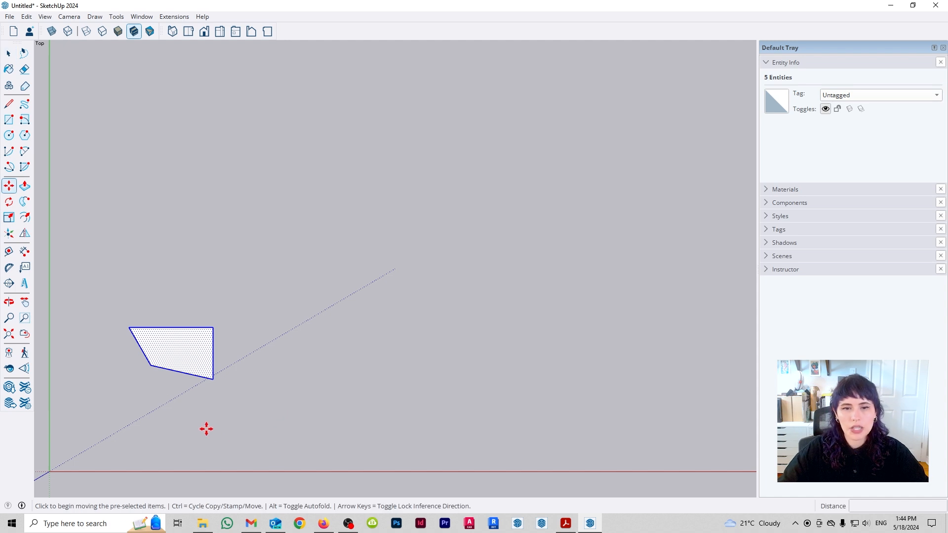
left_click(149, 366)
key("ctrl")
left_click(215, 330)
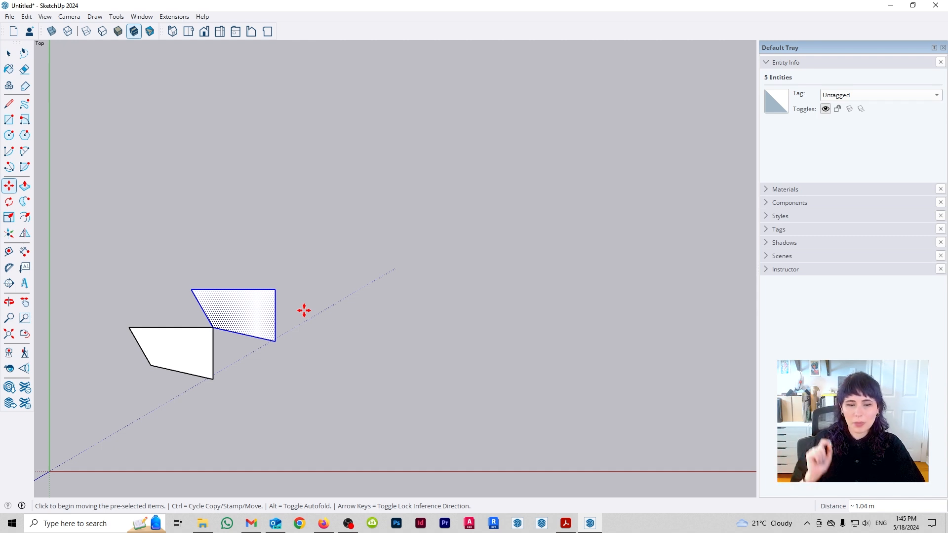
type("x5")
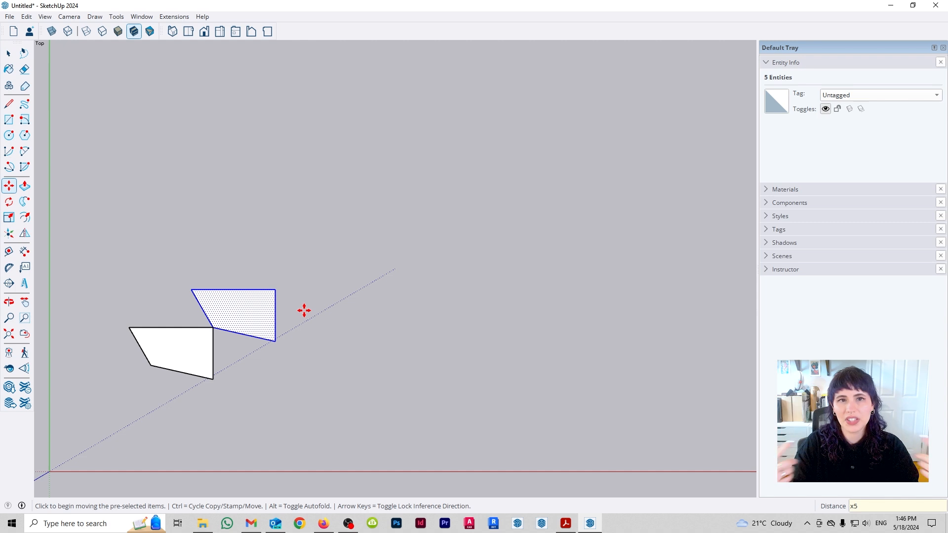
key("Return")
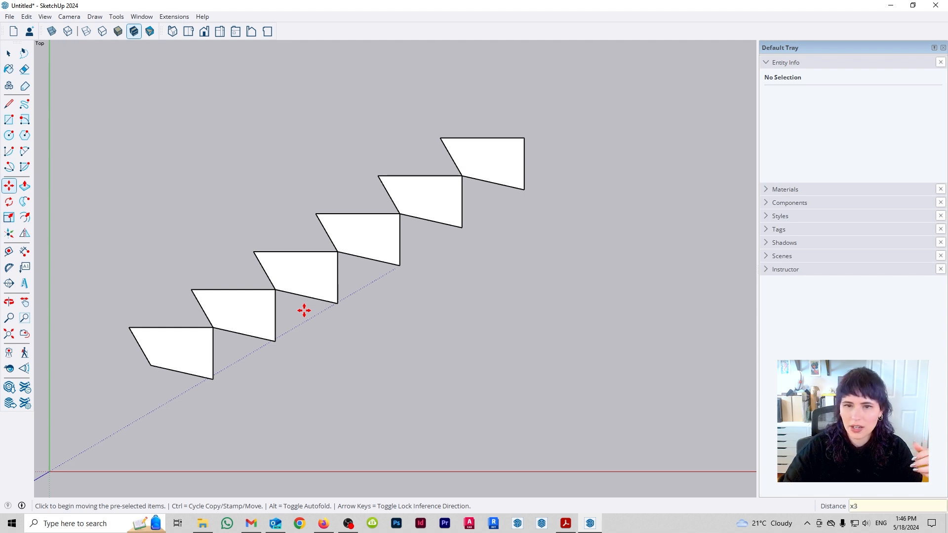
- Change the diagonal array to three copies with x3, and undo all the copies
key("Return")
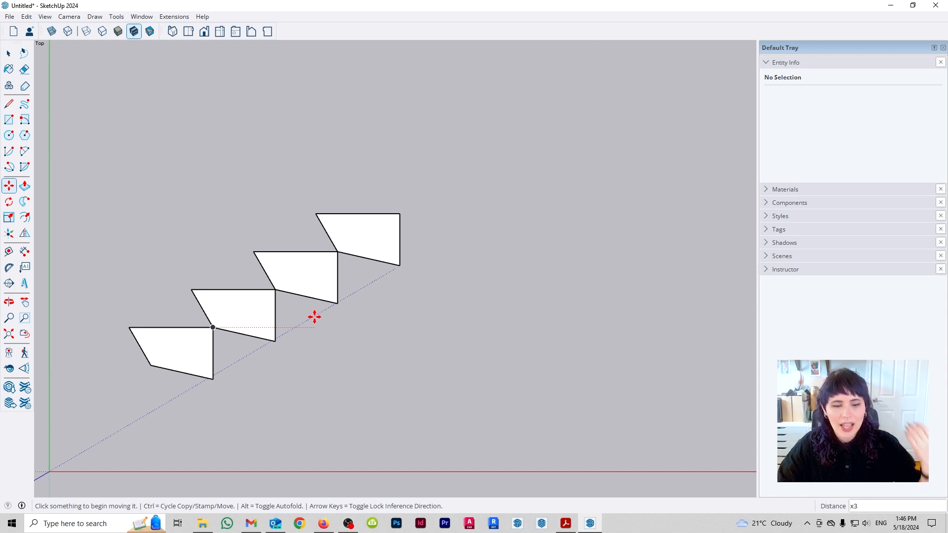
key("ctrl+z")
key("space")
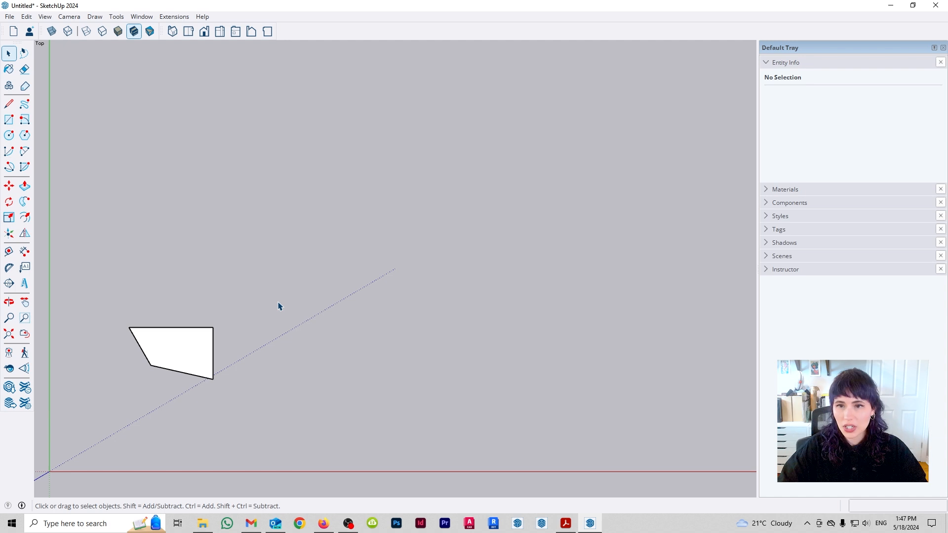
- Select the quadrilateral and copy it 12 m along the red axis from its inner lower-left corner
left_click_drag(101, 265, 349, 438)
key("m")
left_click(151, 365)
key("ctrl")
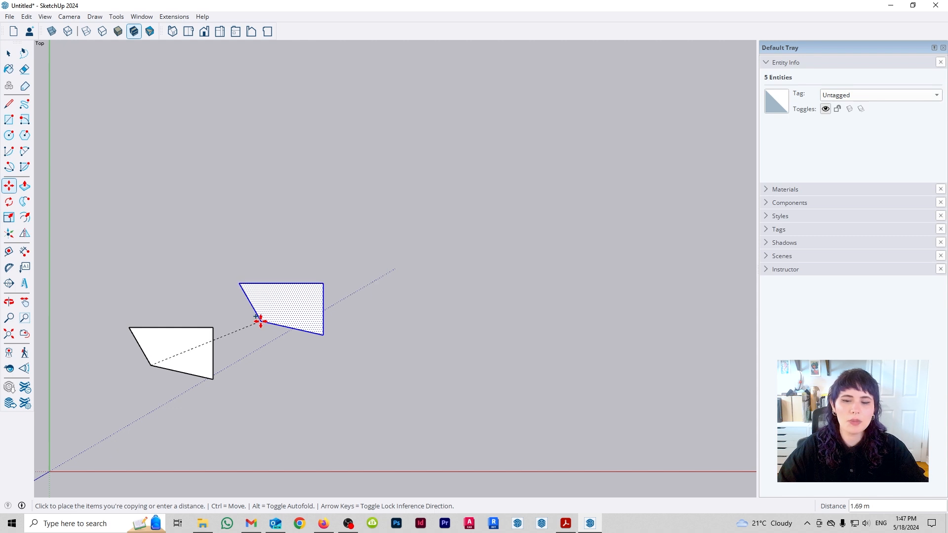
scroll(197, 364, "down", 3)
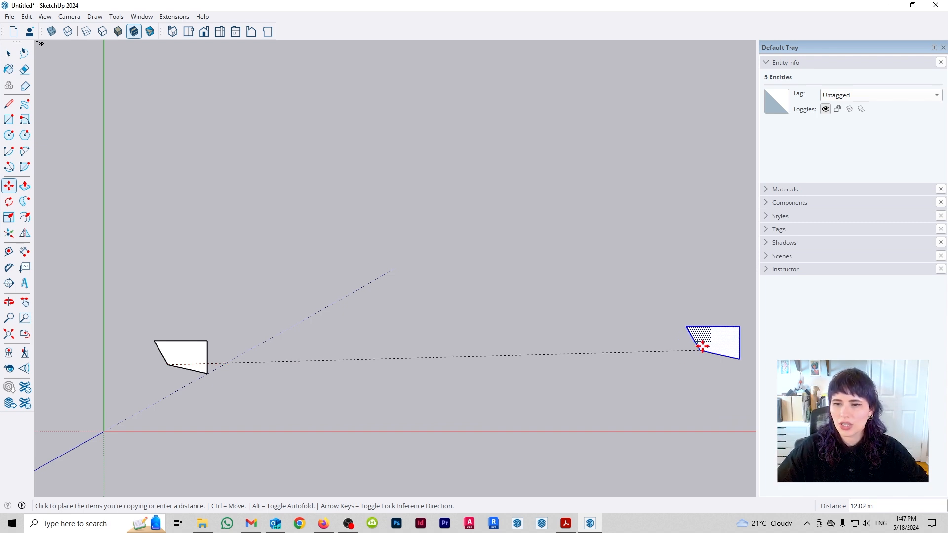
type("12")
key("Return")
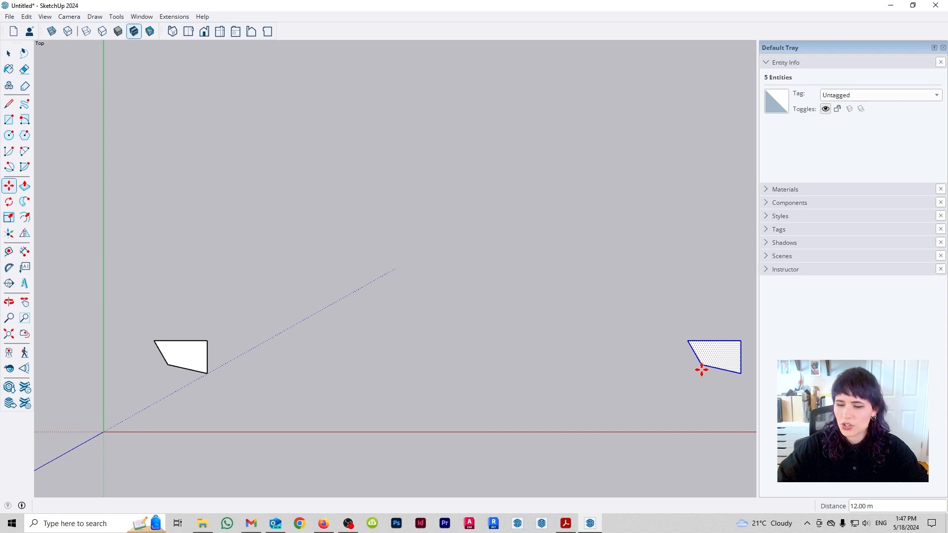
- Divide the 12 m copy distance into five equal intervals with /5
type("/")
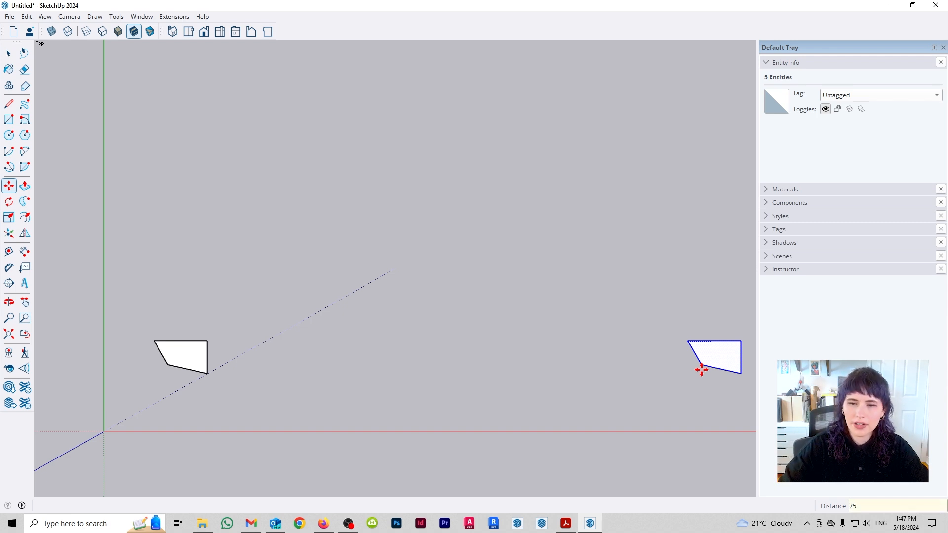
type("5")
key("Return")
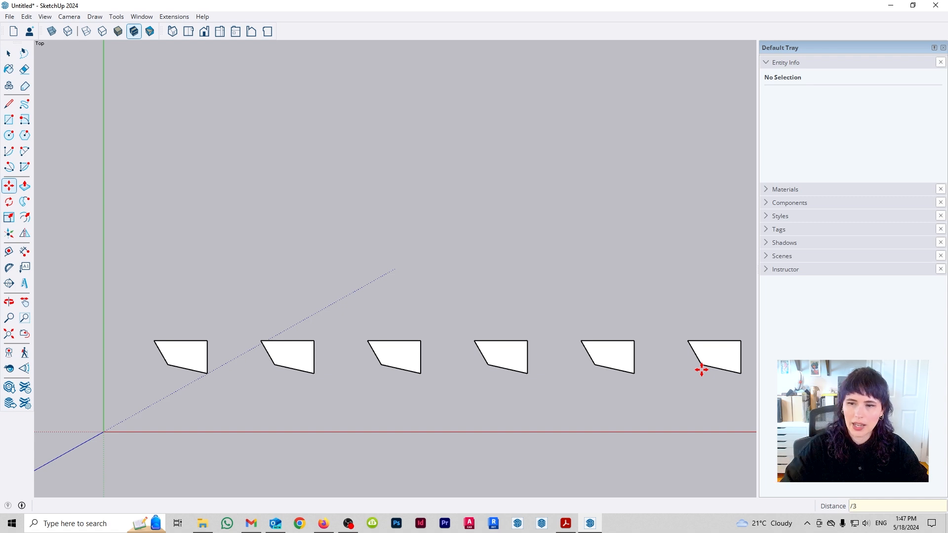
- Change the array division to three intervals with /3, and replace it with two copies at full spacing using x2
type("/3")
key("Return")
scroll(189, 303, "down", 6)
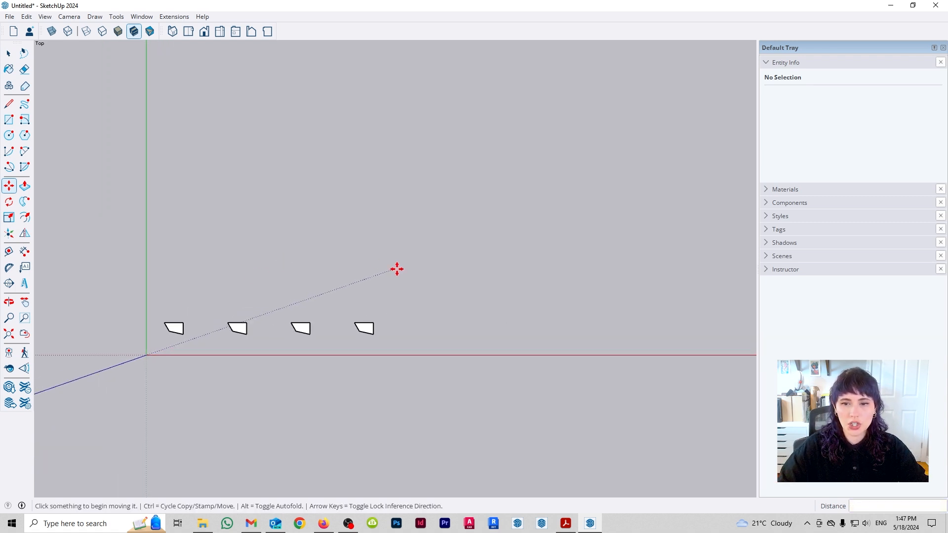
scroll(397, 269, "up", 2)
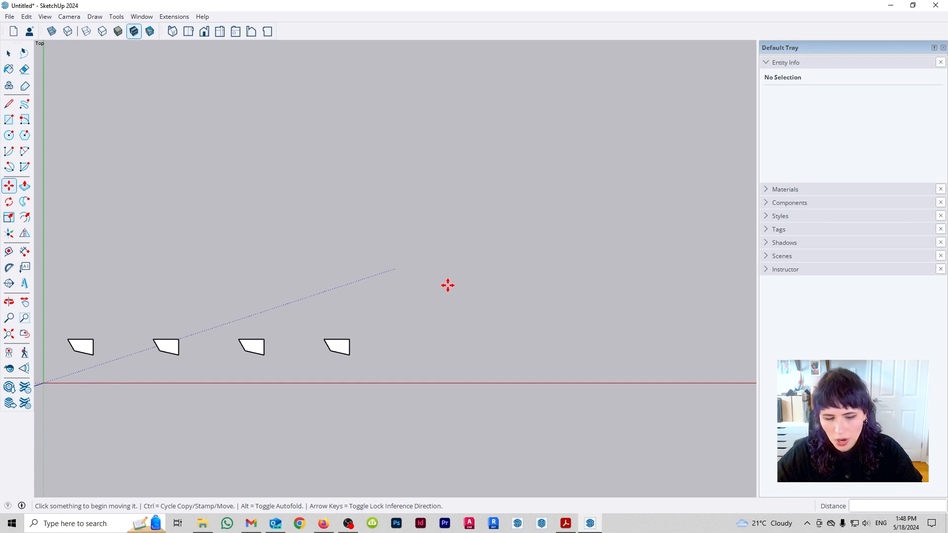
type("x2")
key("Return")
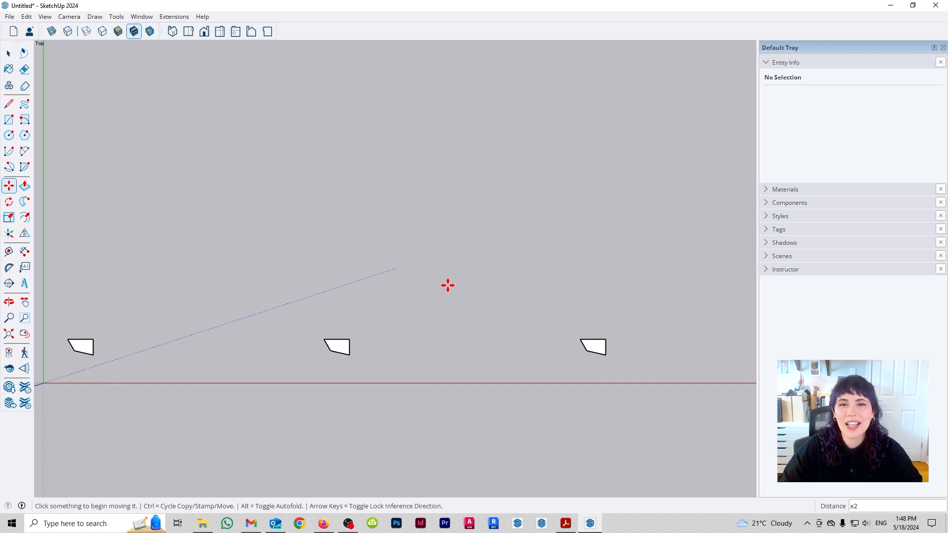
- Select the two copies and delete them, leaving only the original quadrilateral
key("space")
left_click_drag(648, 264, 251, 435)
key("Delete")
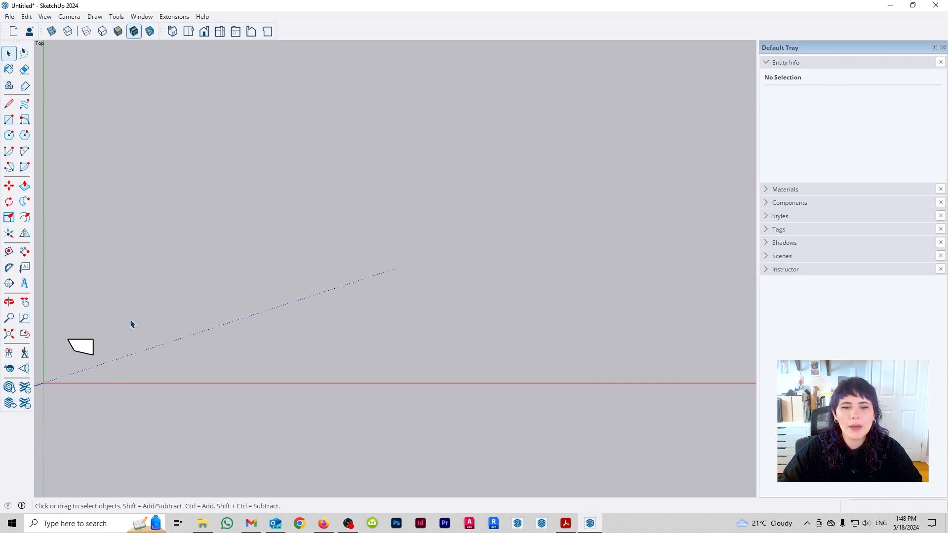
- Select the quadrilateral and rotate it freehand by about 55° around its centre
scroll(482, 334, "down", 2)
scroll(159, 343, "up", 3)
scroll(209, 352, "up", 4)
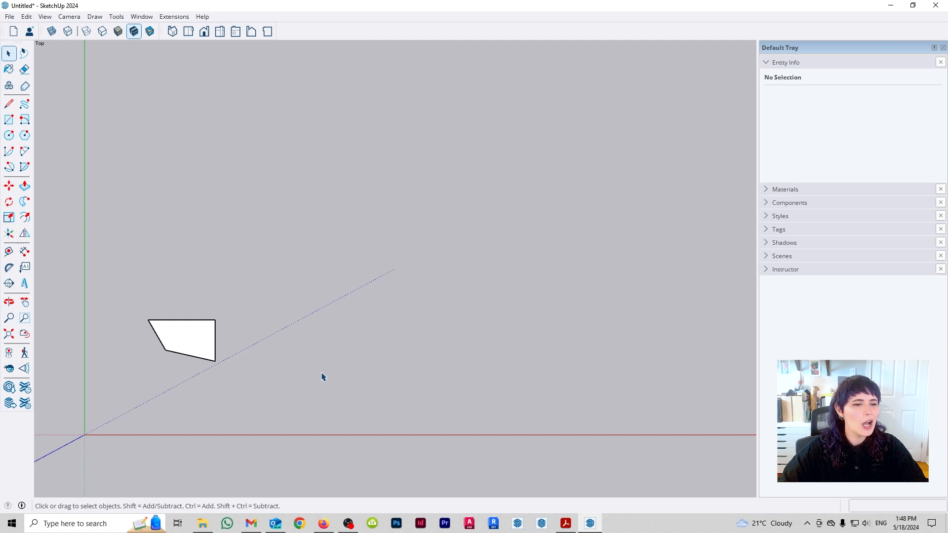
scroll(443, 368, "down", 1)
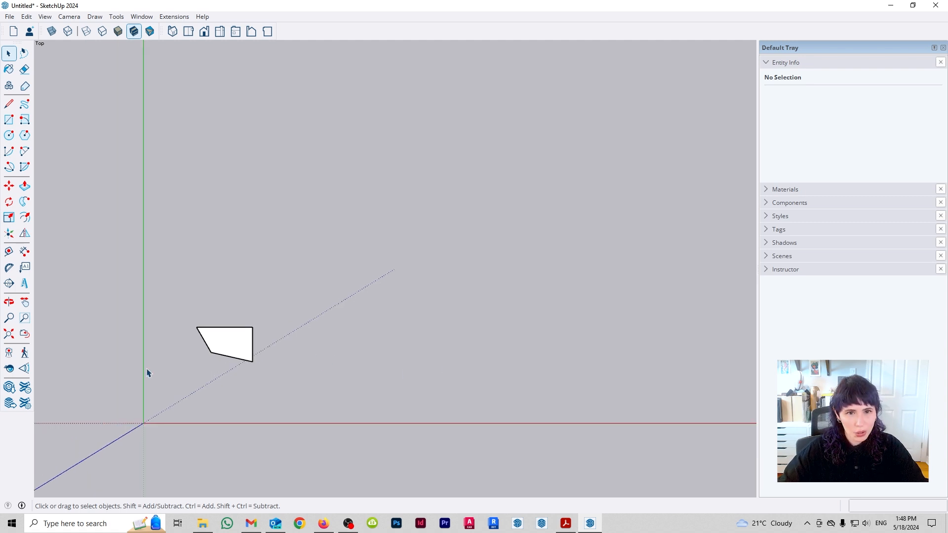
scroll(89, 327, "up", 1)
scroll(113, 341, "up", 1)
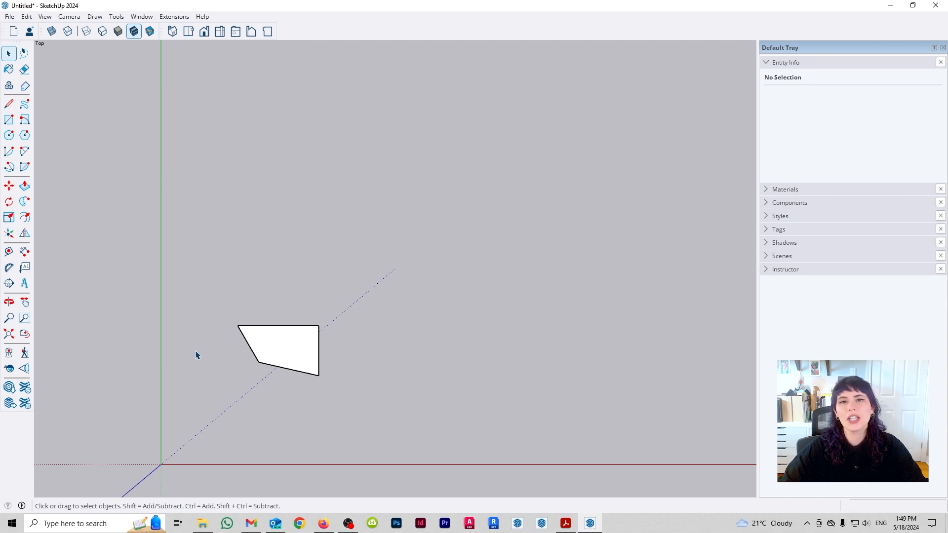
left_click_drag(141, 228, 531, 452)
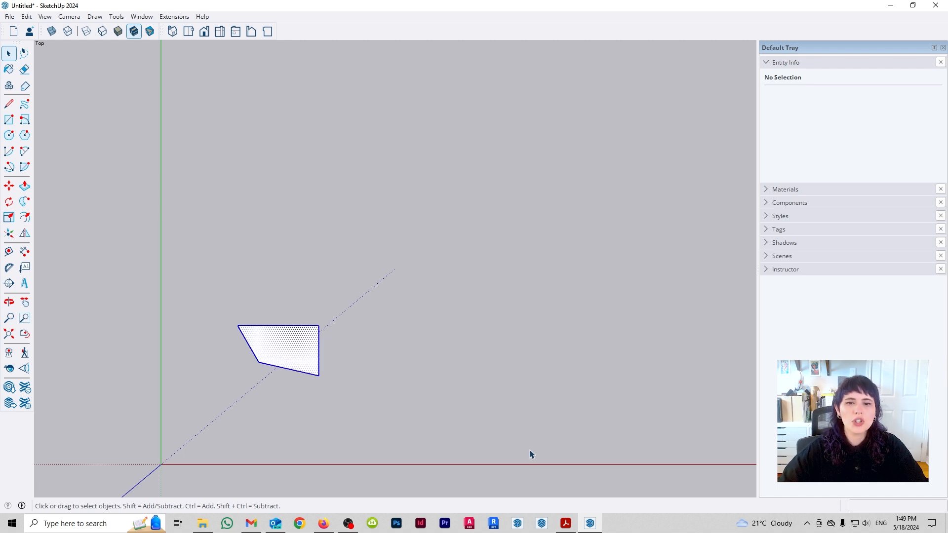
key("q")
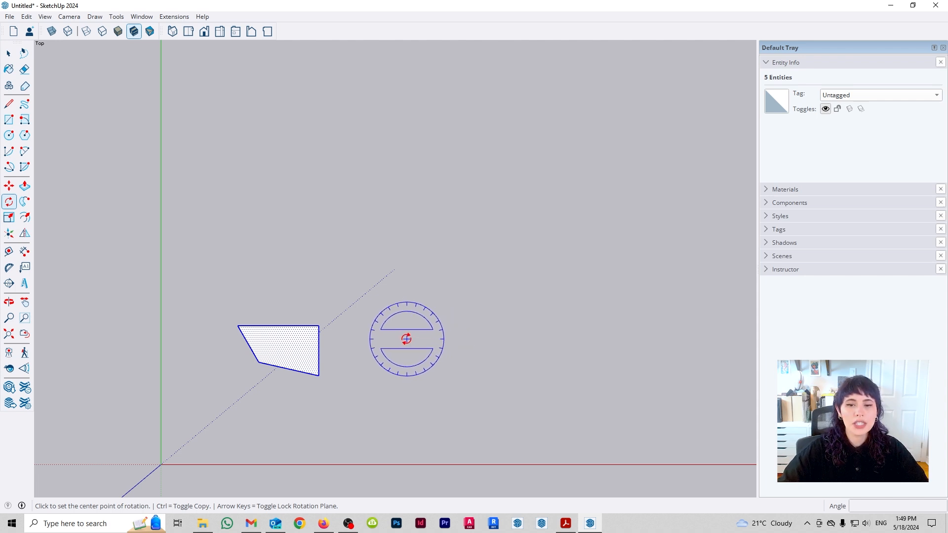
left_click(286, 348)
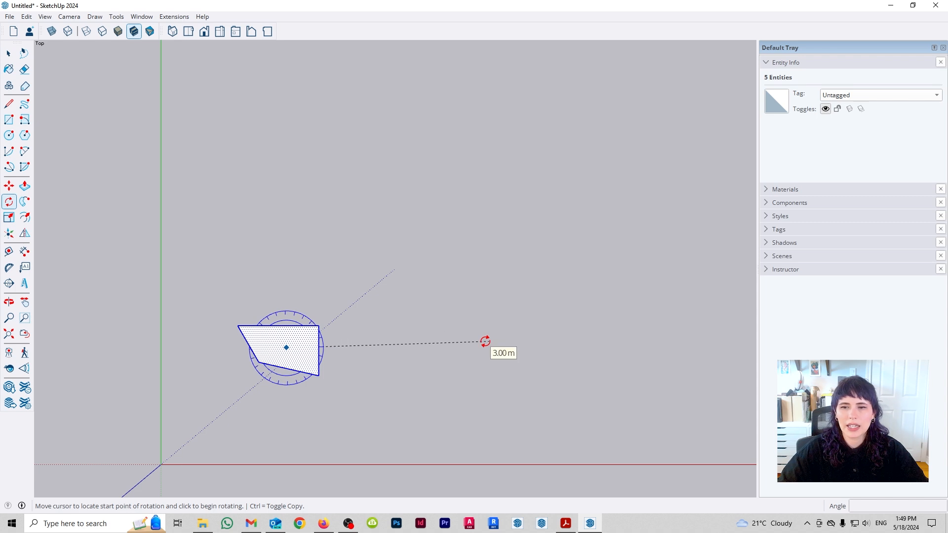
left_click(484, 345)
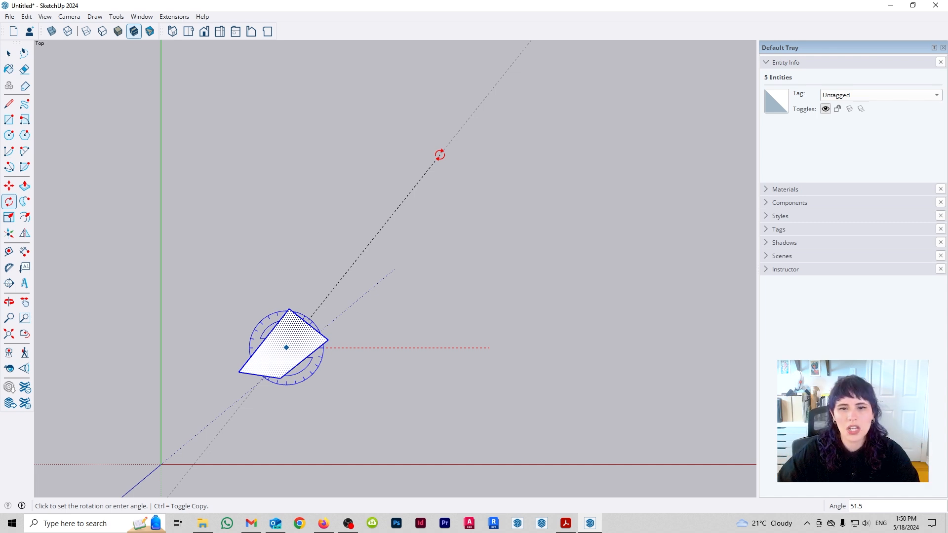
left_click(329, 276)
- Rotate the quadrilateral by exactly 90° around its centre, and undo that rotation
left_click(287, 346)
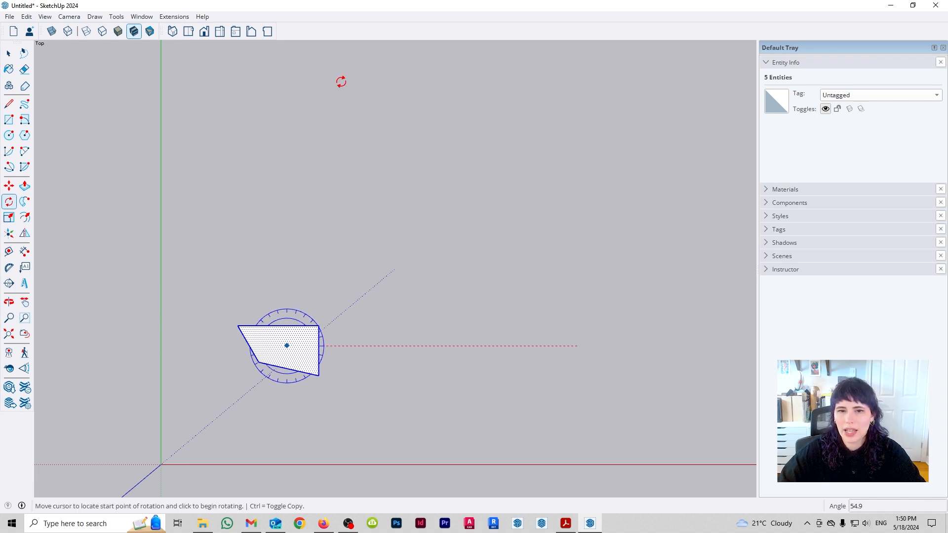
left_click(180, 334)
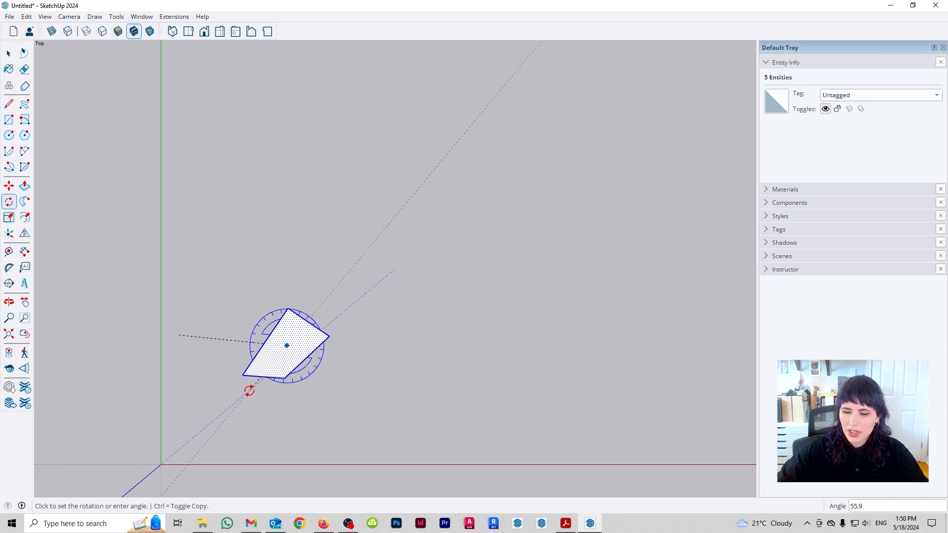
type("90")
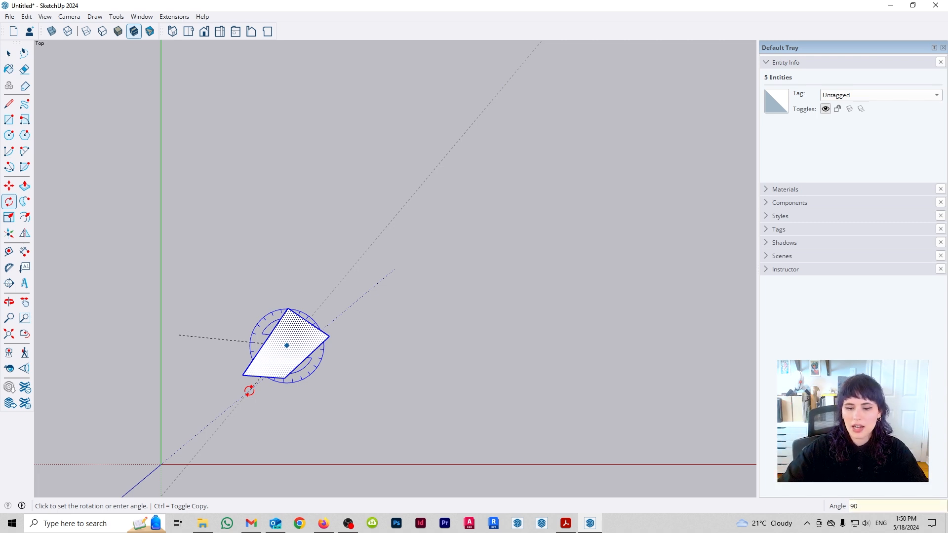
key("Return")
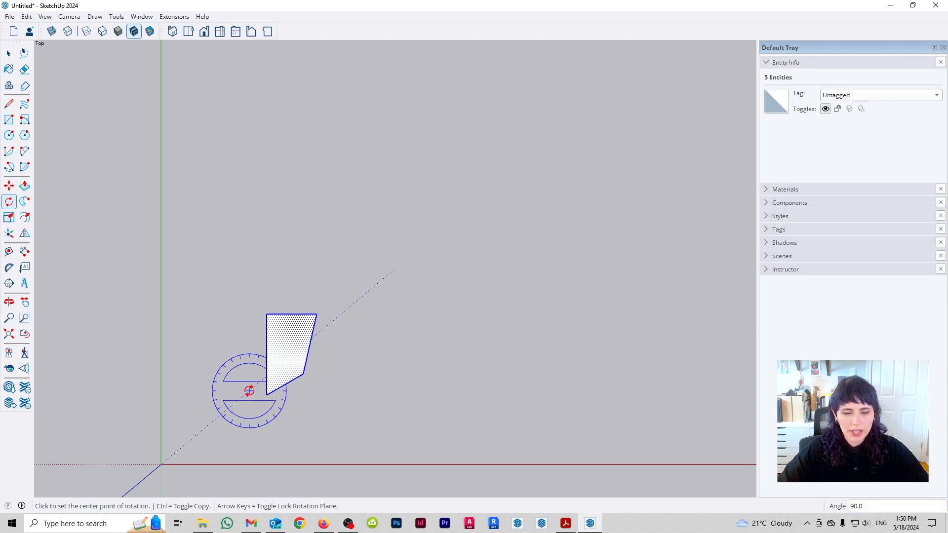
key("ctrl+z")
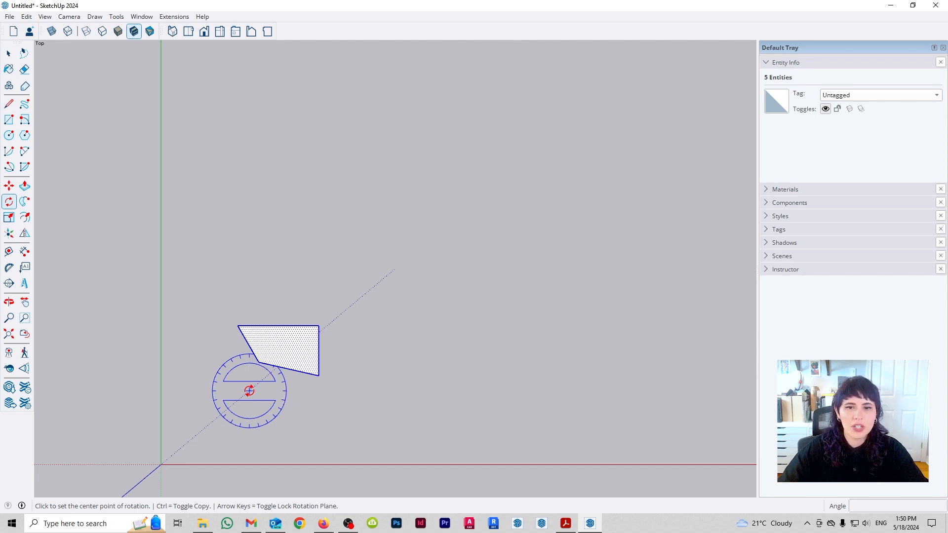
- Rotate the quadrilateral by 45° around its centre, starting from a reference point outside the shape
left_click(285, 345)
left_click(395, 392)
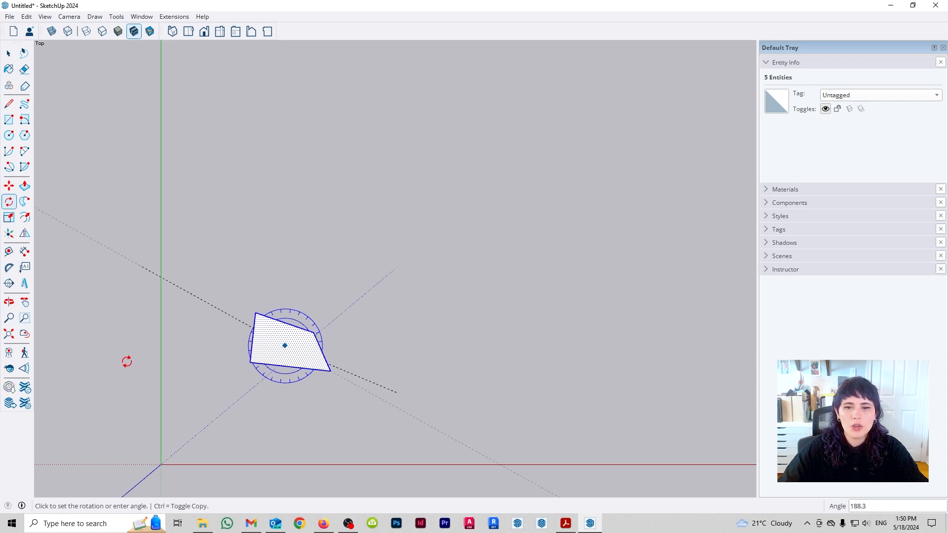
left_click(327, 326)
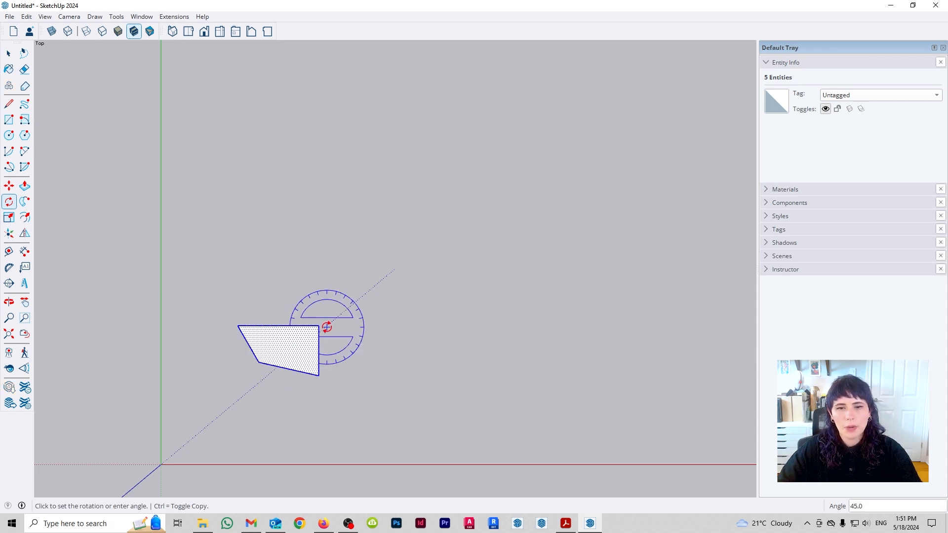
- Rotate the quadrilateral by about 71° around its upper-left corner
left_click(237, 326)
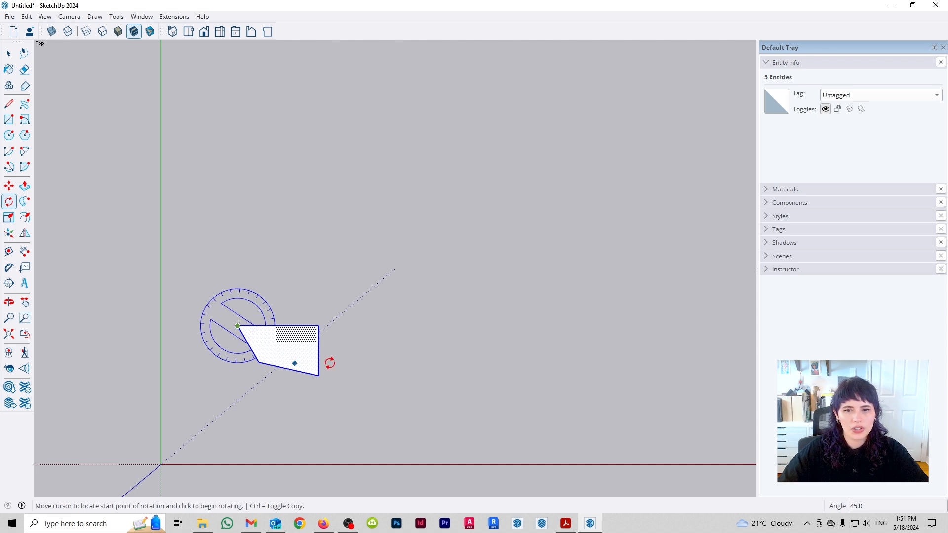
left_click(377, 376)
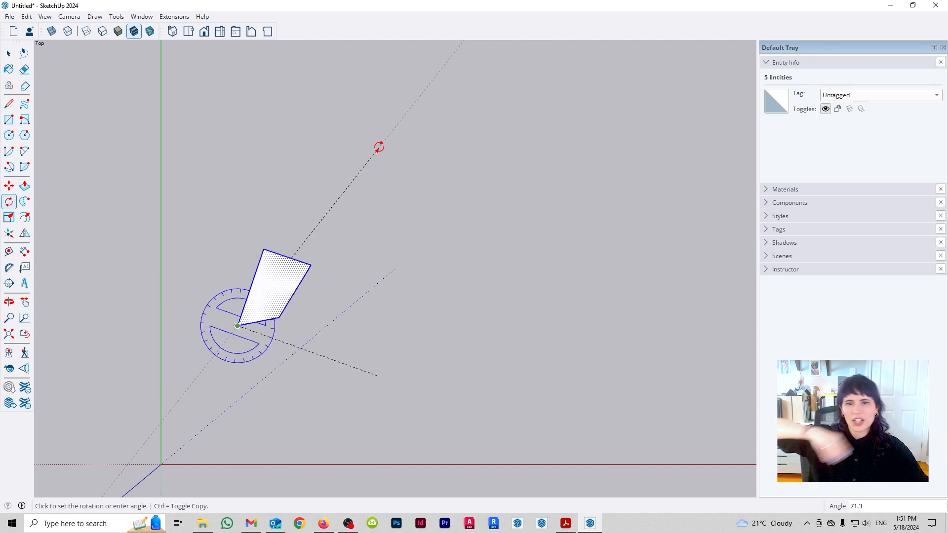
left_click(378, 146)
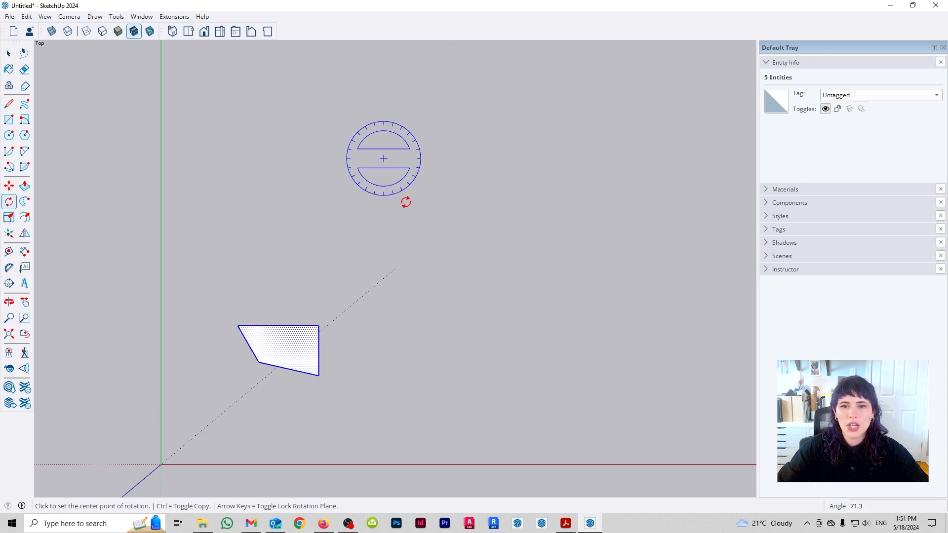
- Try to rotate the quadrilateral around a distant point aligned with its upper-left corner along the red axis, using that corner as the start point
scroll(202, 297, "down", 3)
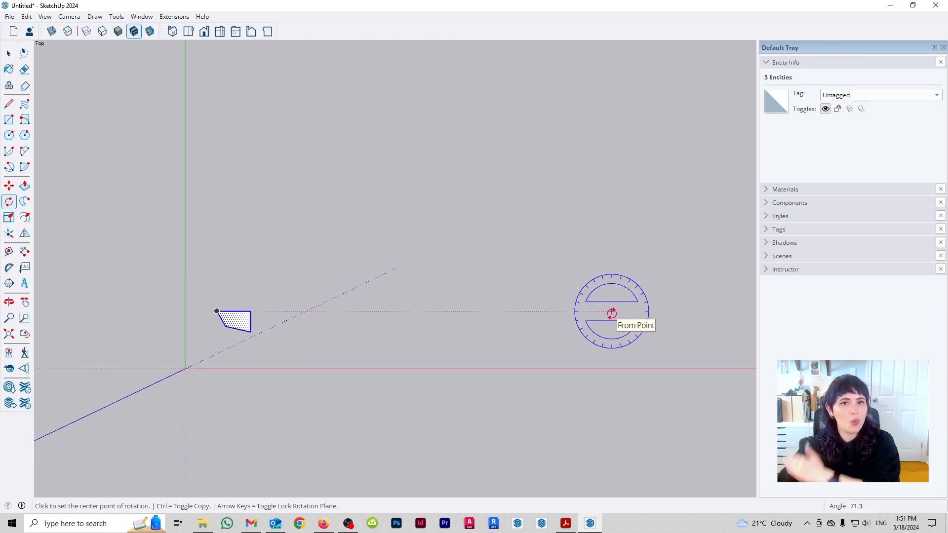
left_click(611, 312)
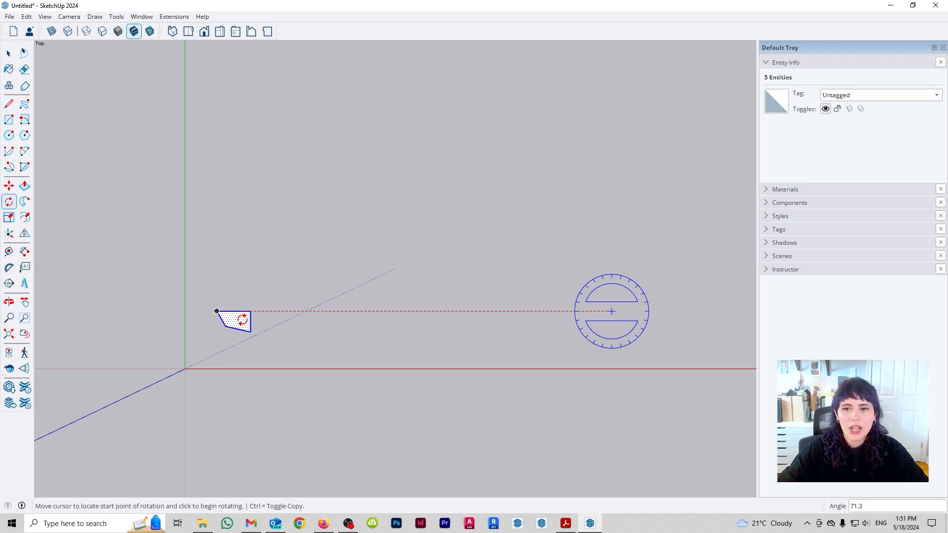
left_click(217, 312)
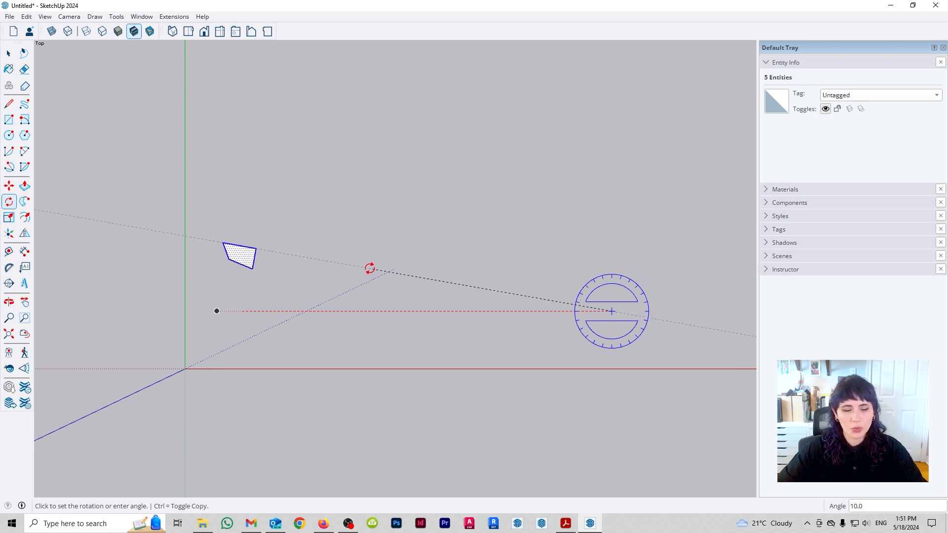
key("Escape")
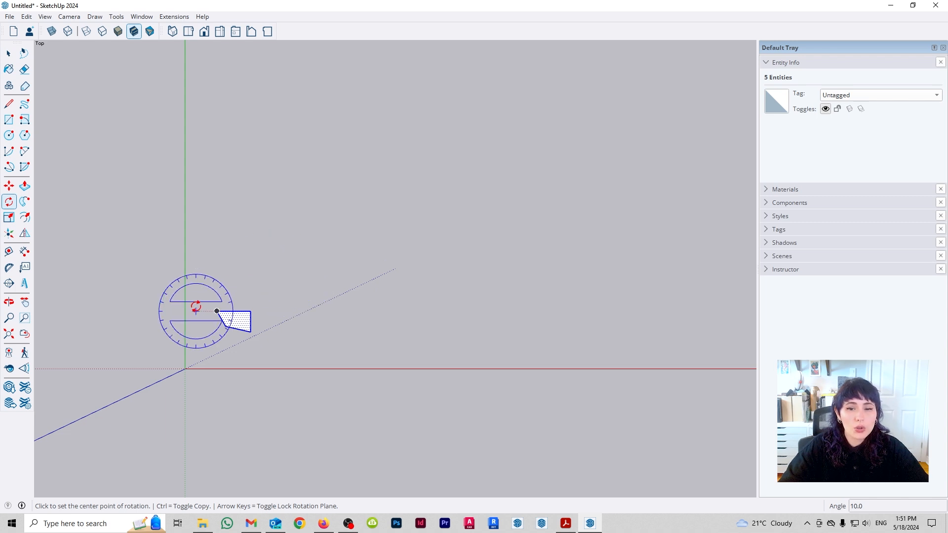
- Draw a small horizontal rectangle to the upper right of the quadrilateral and a long slanted line farther right
scroll(168, 309, "up", 3)
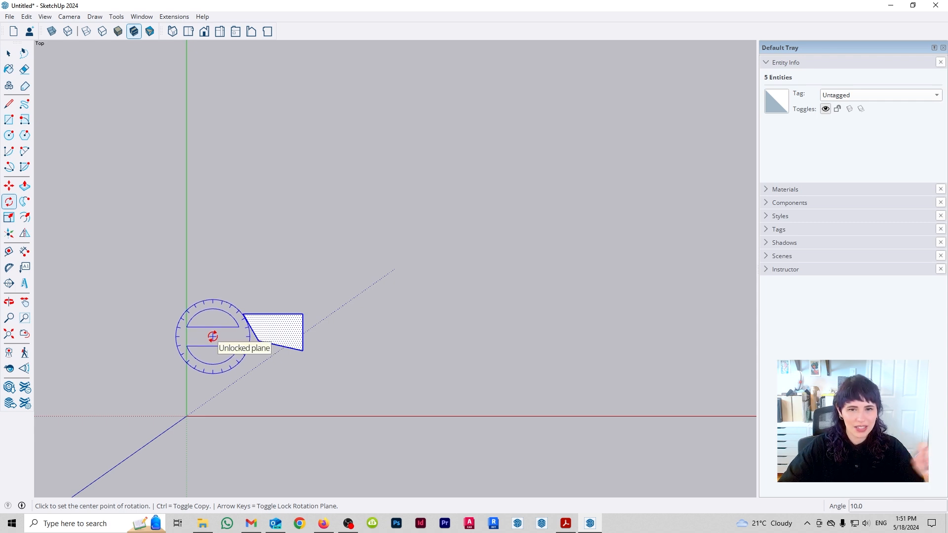
key("r")
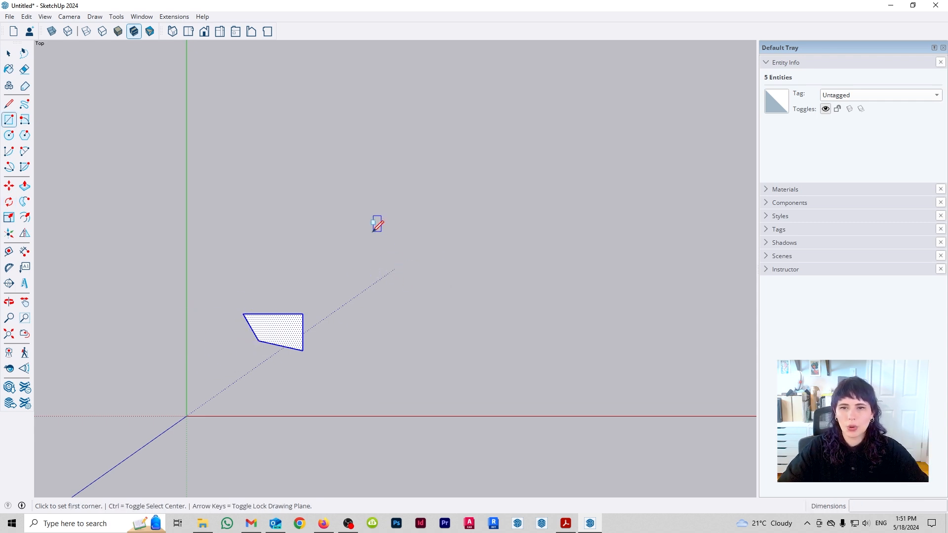
left_click(370, 233)
left_click(442, 268)
key("l")
left_click(495, 123)
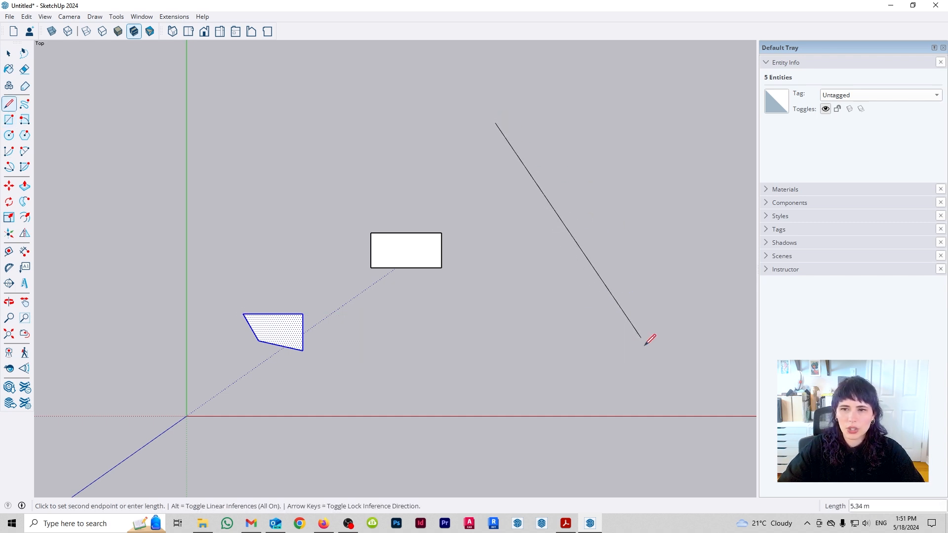
left_click(591, 326)
- Select the rectangle with its edges, rotate it 90° around its centre so it stands upright, and clear the selection
key("space")
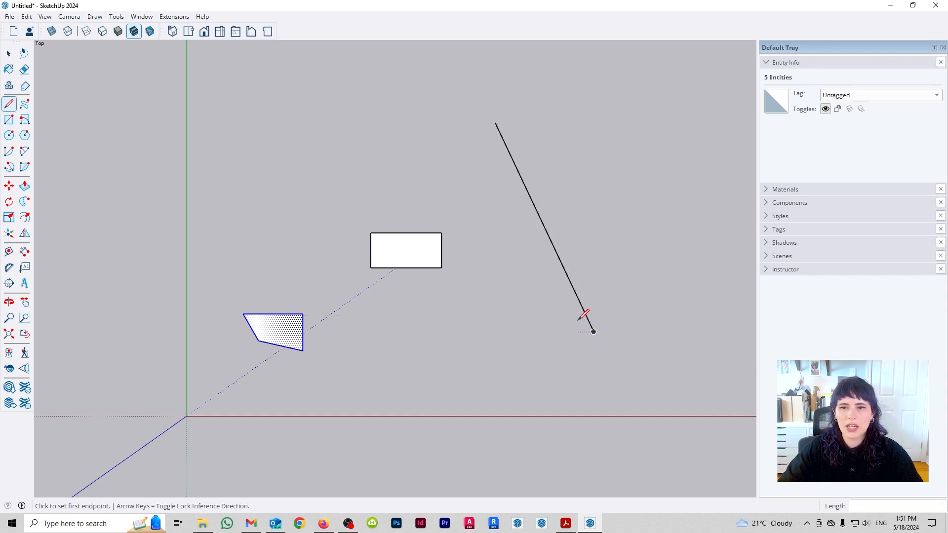
double_click(415, 259)
key("q")
left_click(406, 252)
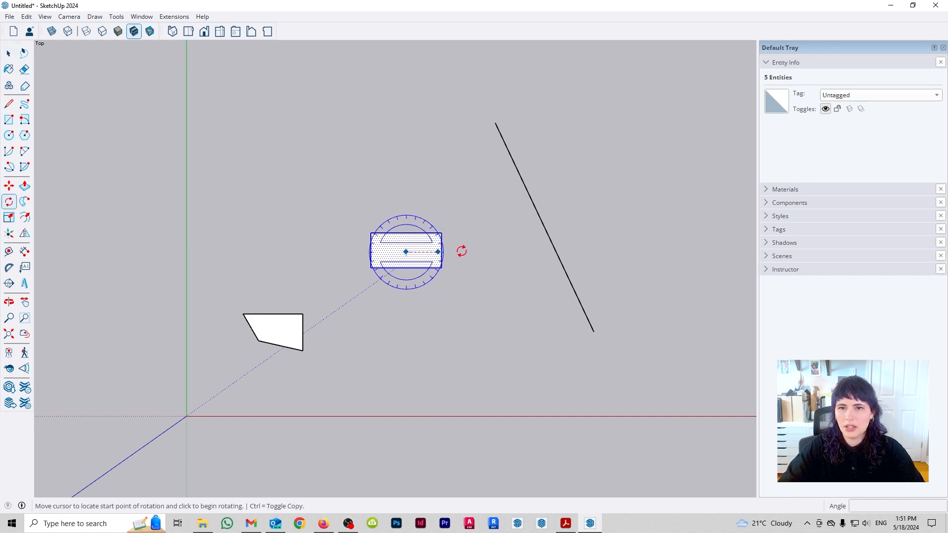
left_click(471, 253)
type("90")
key("Return")
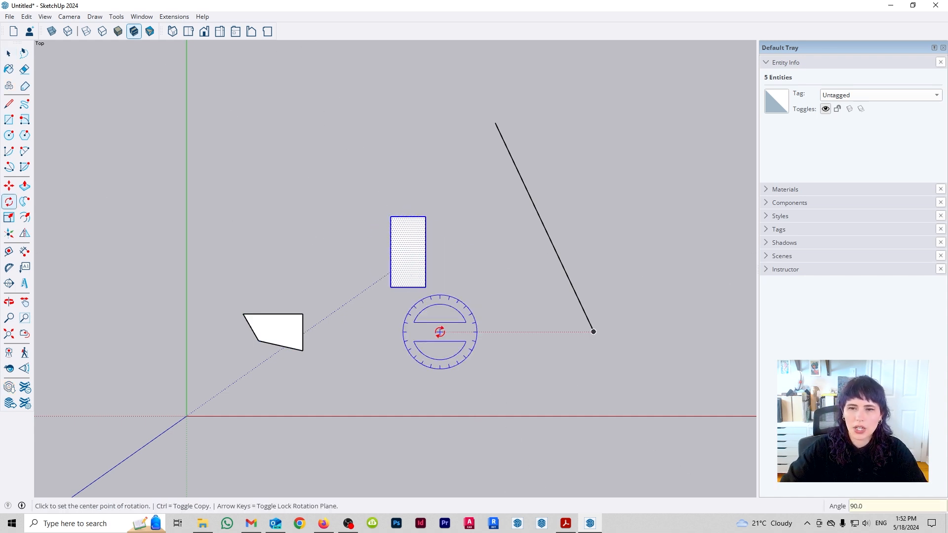
key("space")
left_click(455, 289)
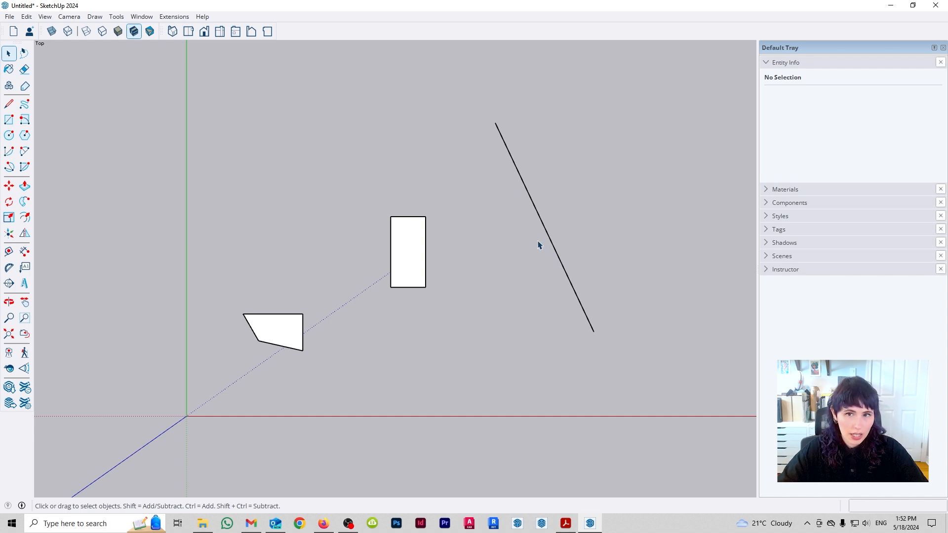
- Select the upright rectangle and rotate it around its upper-right corner until its long right edge is parallel to the slanted line
left_click_drag(379, 192, 466, 348)
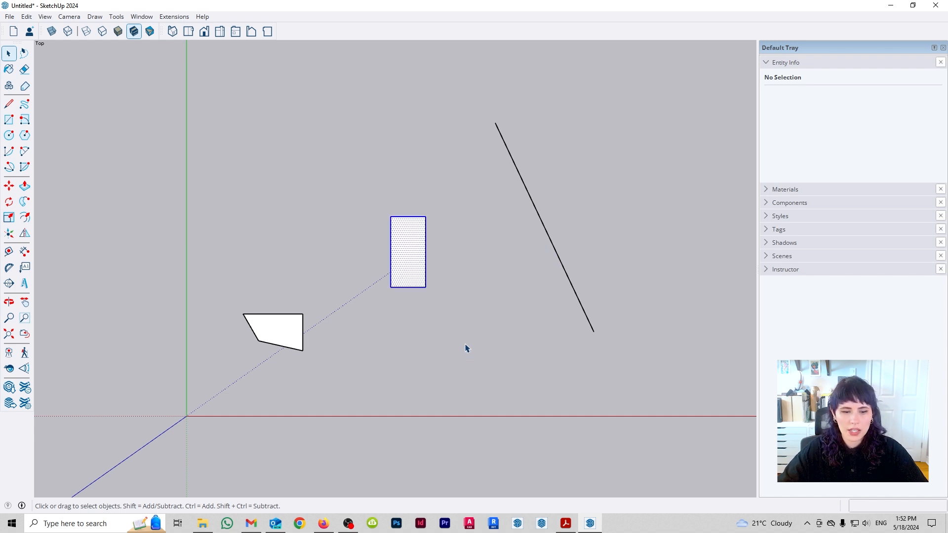
key("q")
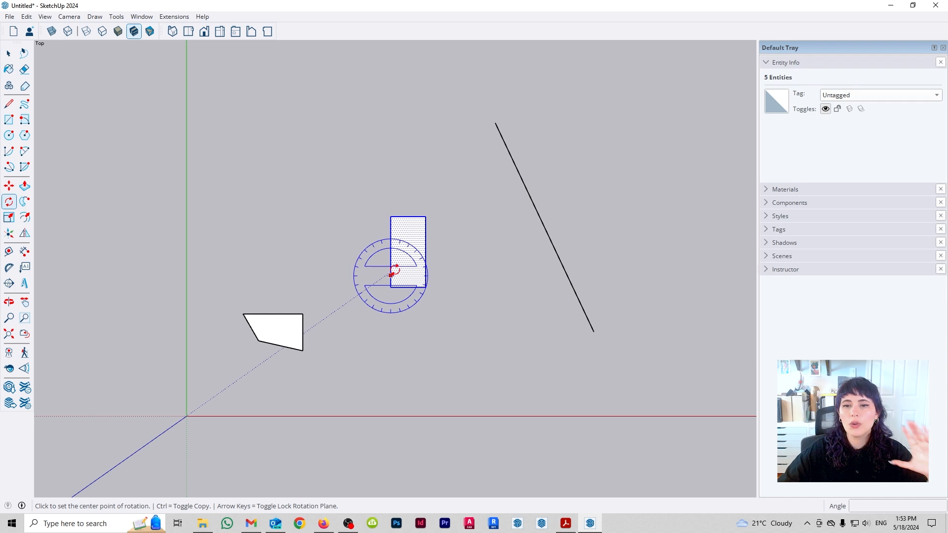
left_click(425, 216)
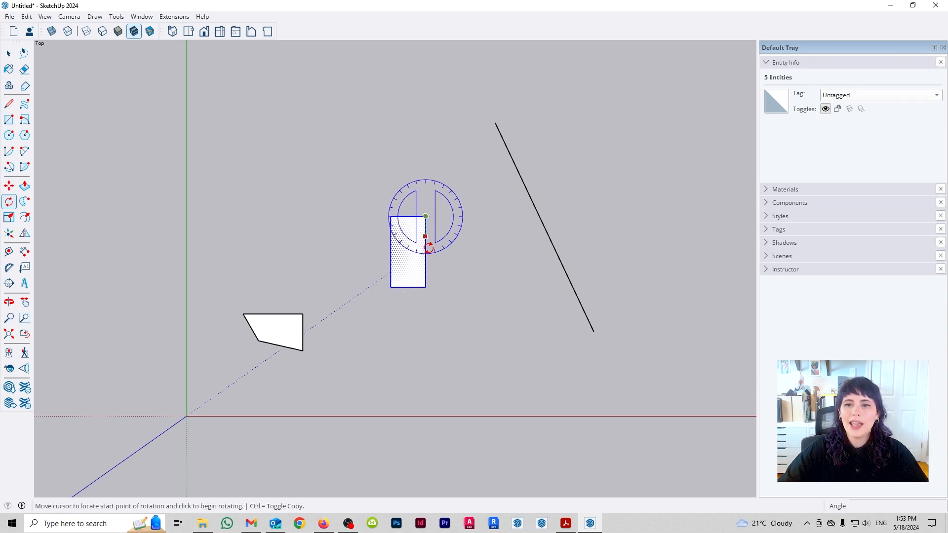
left_click(425, 287)
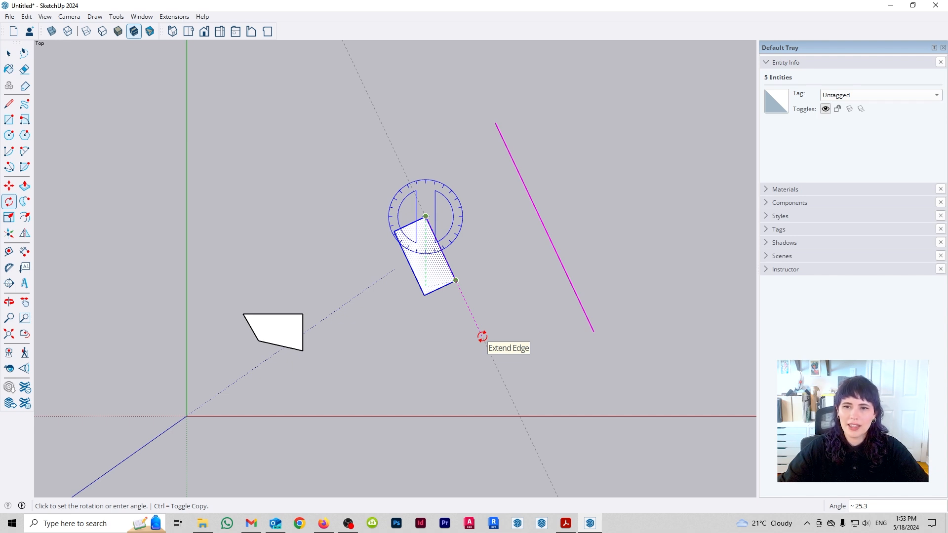
left_click(482, 337)
- Move the tilted rectangle so that its long right edge lies on the slanted line
key("m")
left_click(441, 248)
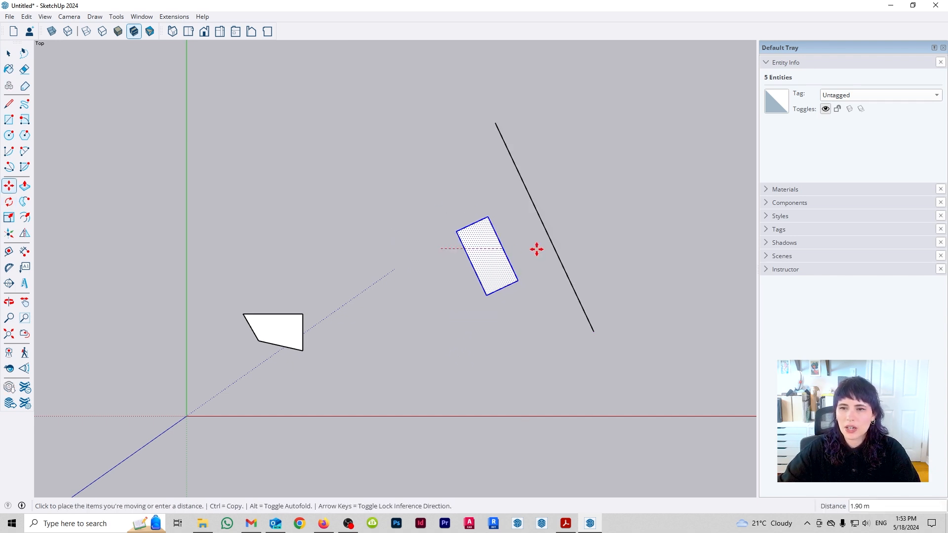
left_click(554, 243)
scroll(555, 244, "up", 3)
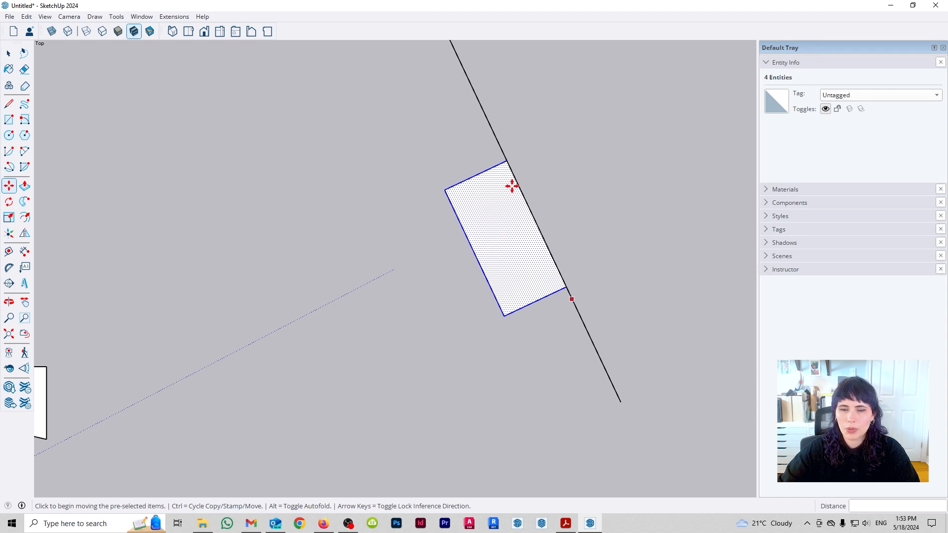
- Undo the rectangle's move onto the slanted line and its rotation parallel to that line
scroll(512, 185, "down", 3)
key("ctrl+z")
key("ctrl+z")
scroll(524, 244, "down", 1)
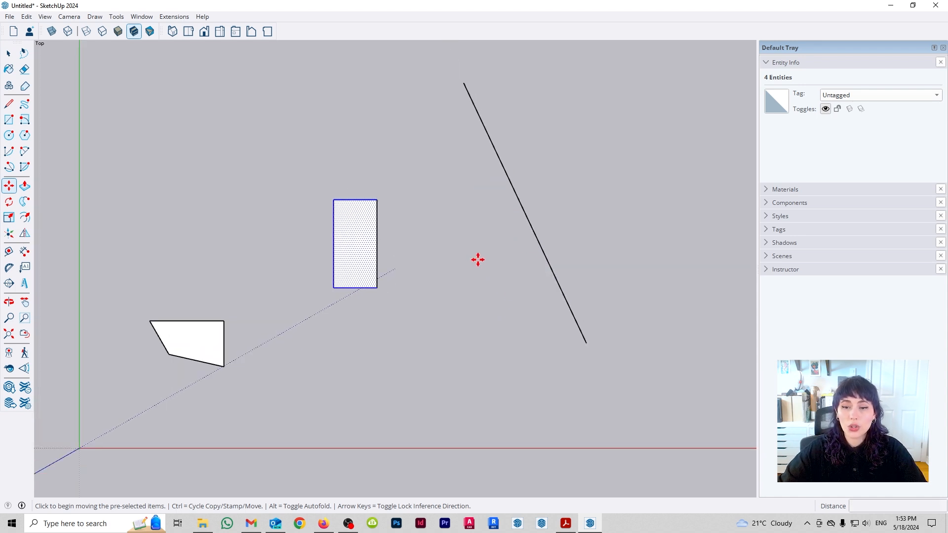
- Select the upright rectangle and rotate it around its centre by eye to roughly match the slanted line's angle
key("space")
left_click(417, 257)
left_click_drag(275, 166, 437, 357)
key("q")
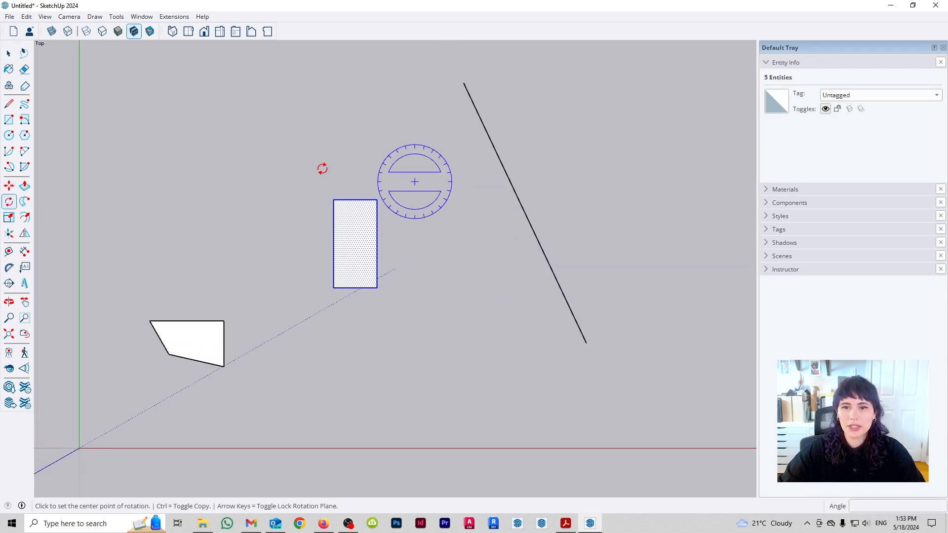
left_click(355, 239)
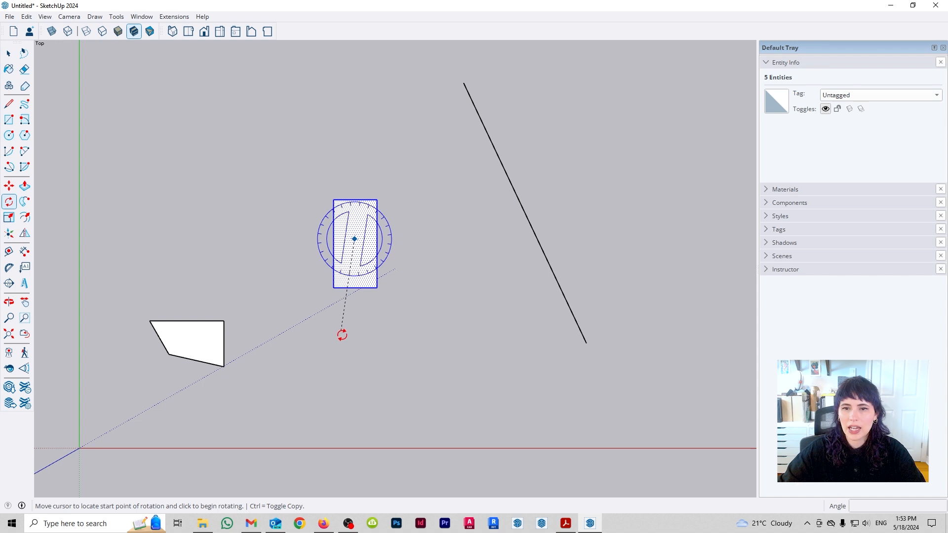
left_click(342, 335)
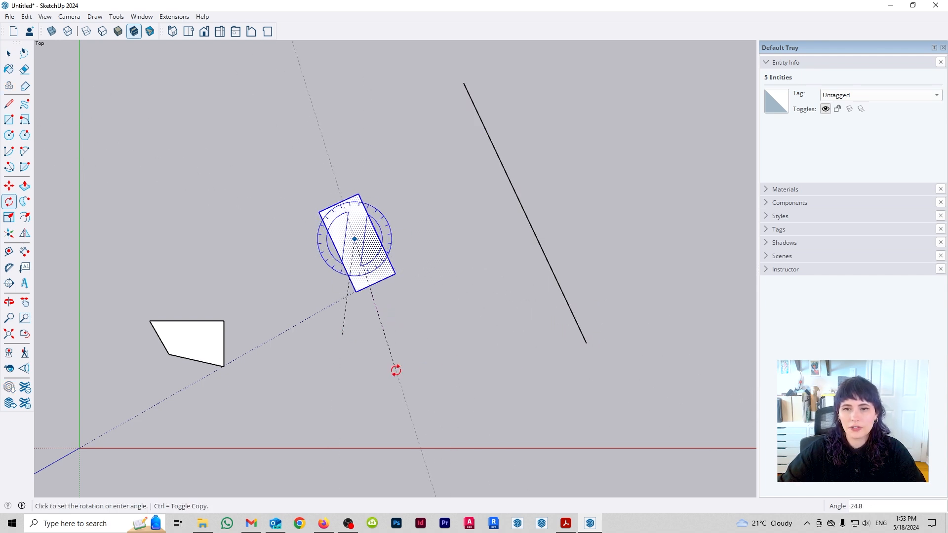
left_click(415, 375)
- Try to move the tilted rectangle against the slanted line by eye
key("m")
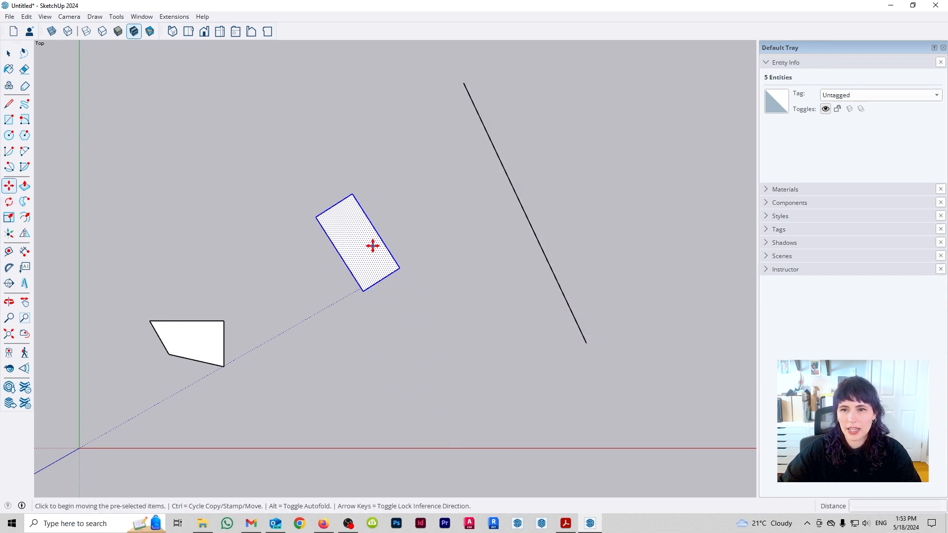
left_click(373, 245)
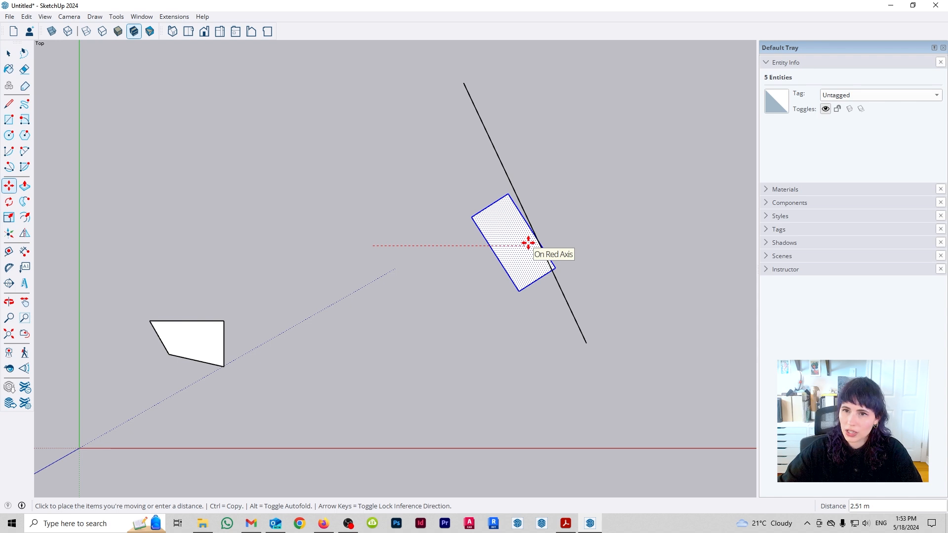
key("Escape")
- Delete the tilted rectangle together with the slanted line
key("space")
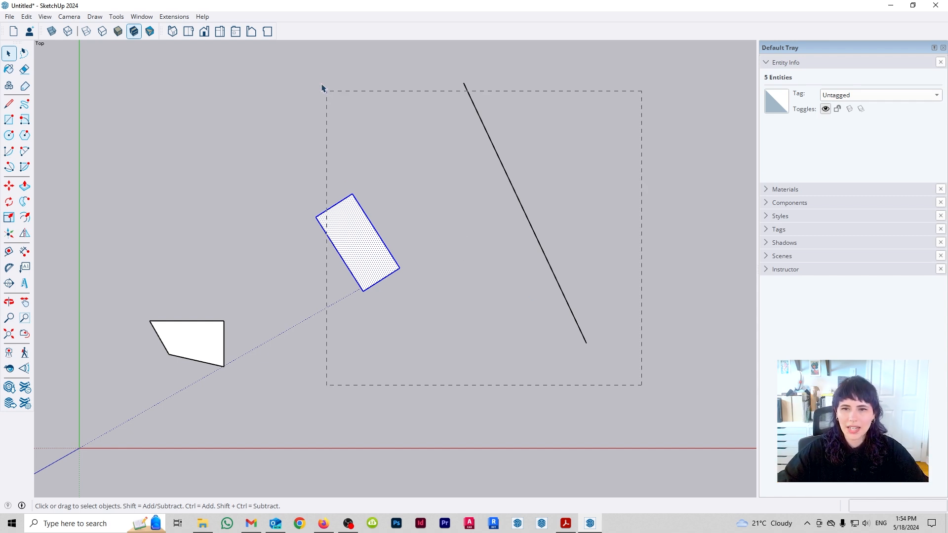
key("Delete")
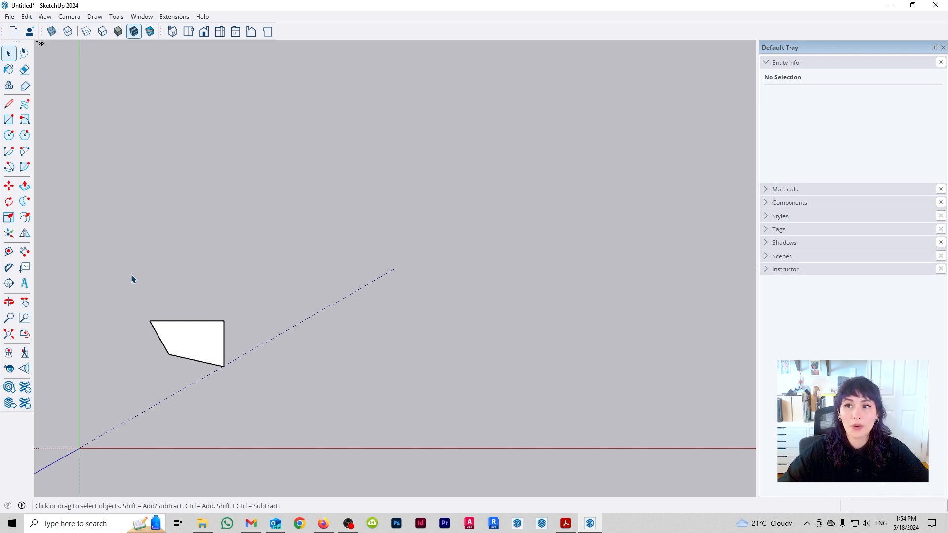
- Select the four-sided shape and make a copy of it rotated 90° around its upper-right corner
left_click_drag(122, 274, 346, 440)
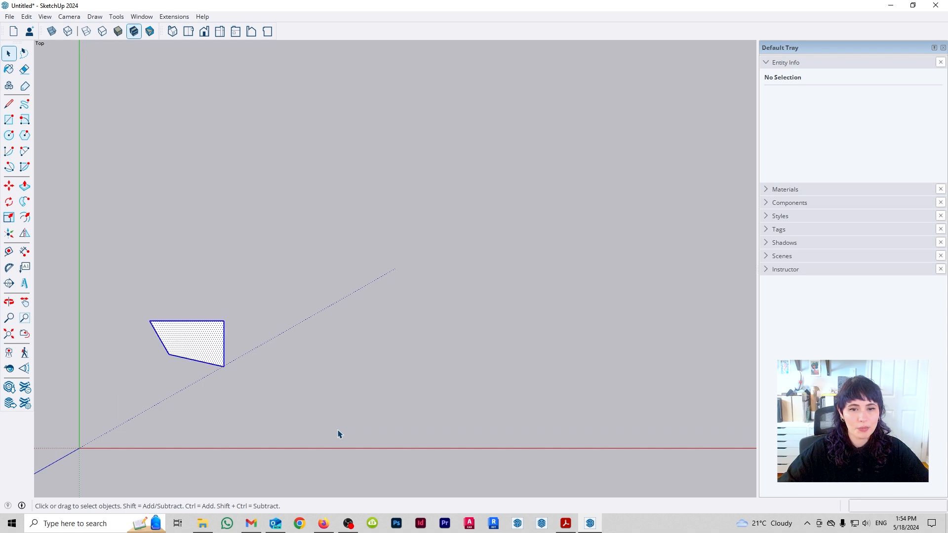
key("q")
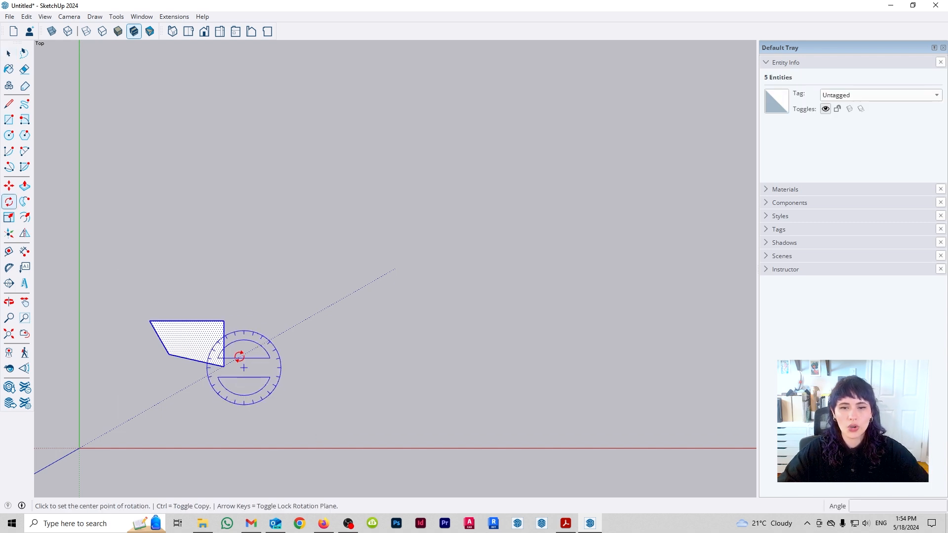
left_click(224, 321)
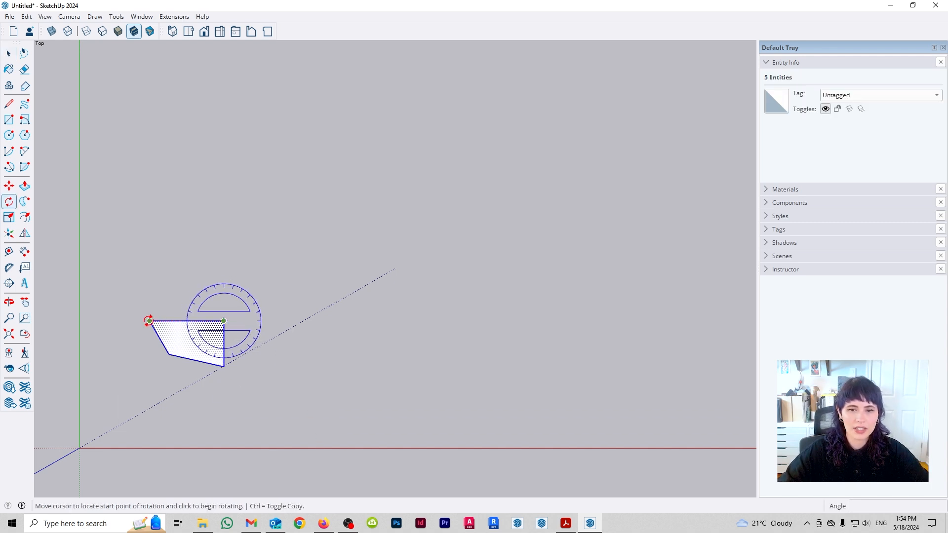
left_click(149, 321)
key("ctrl")
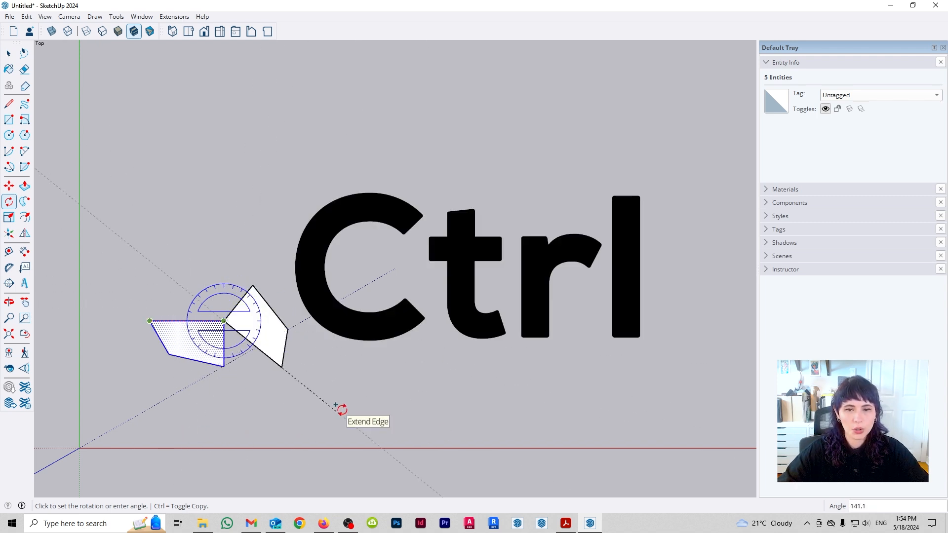
left_click(223, 415)
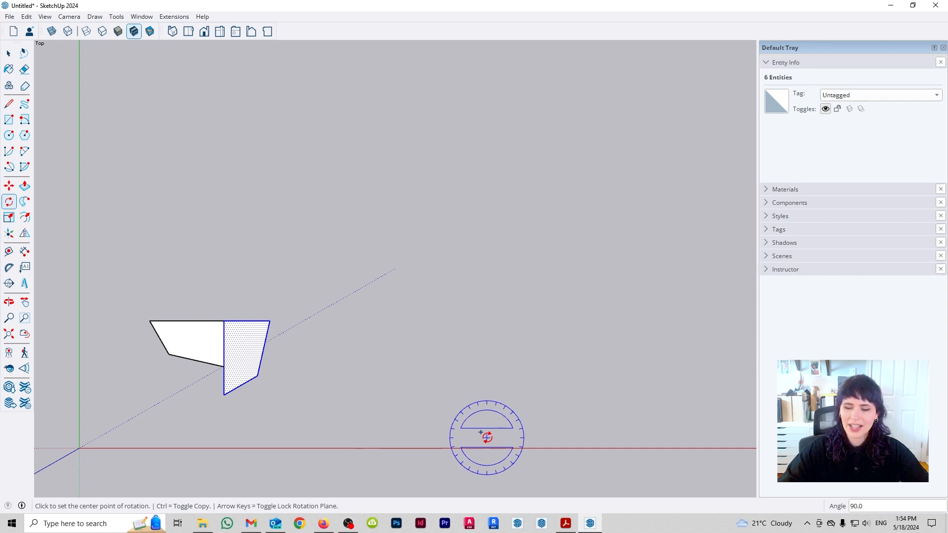
- Array the rotated copy with x3, and replace that with /2 to divide the 90° rotation
type("x")
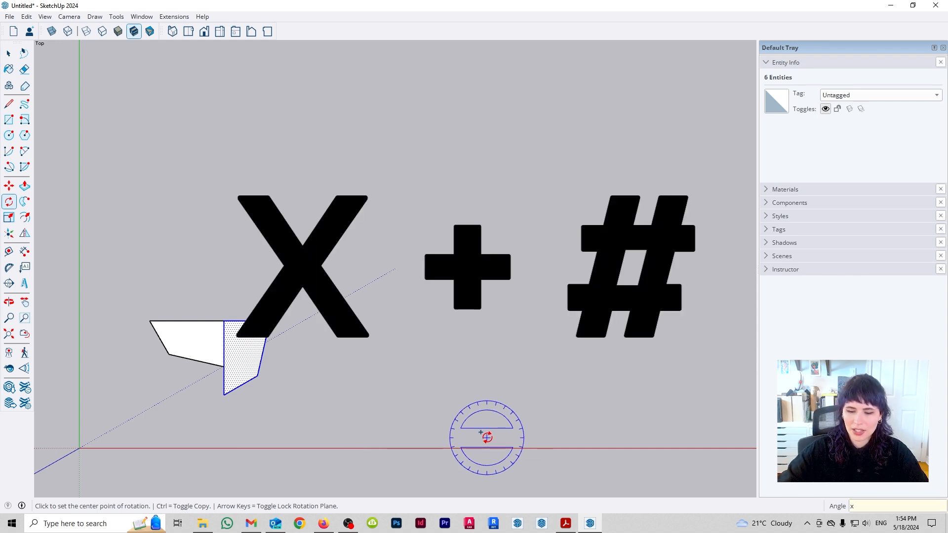
type("3")
key("Return")
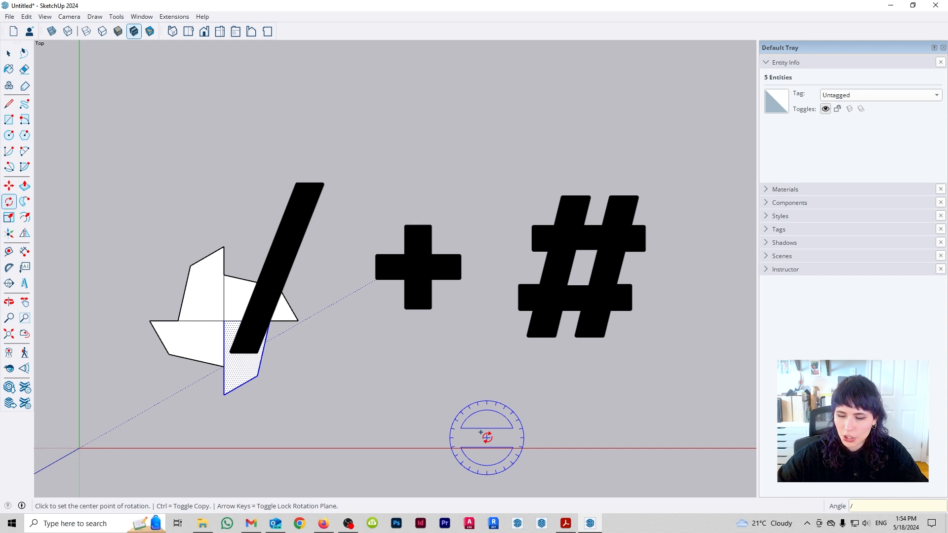
type("/2")
key("Return")
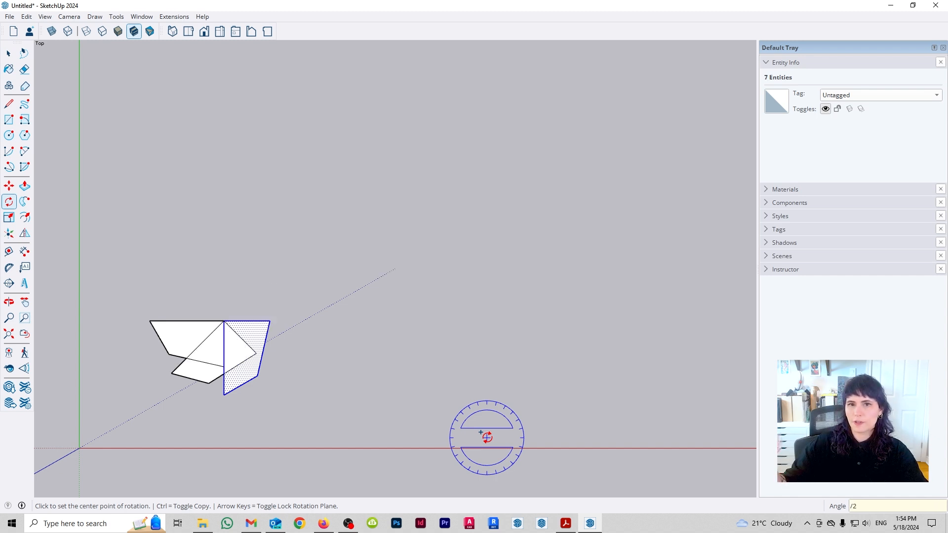
- Select the whole radial array of four-sided shapes and delete it
key("space")
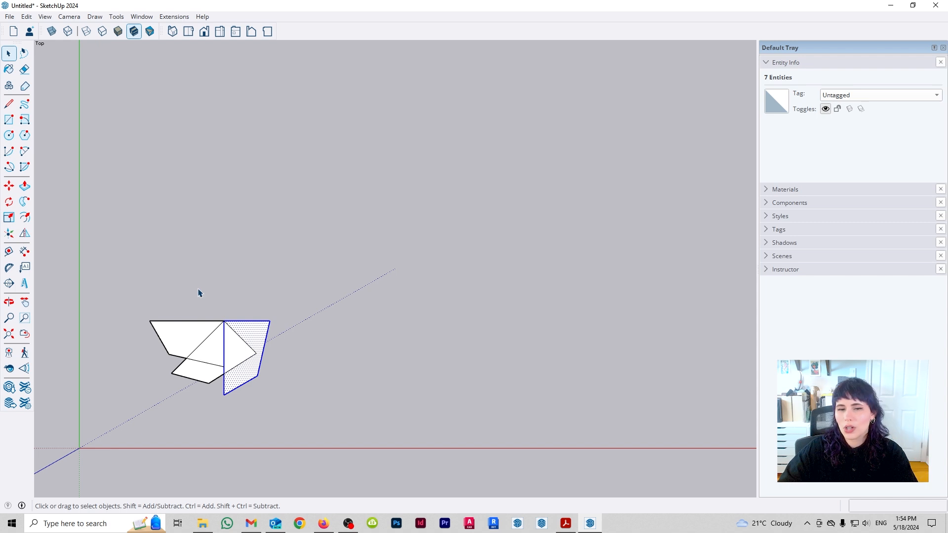
left_click_drag(137, 274, 332, 439)
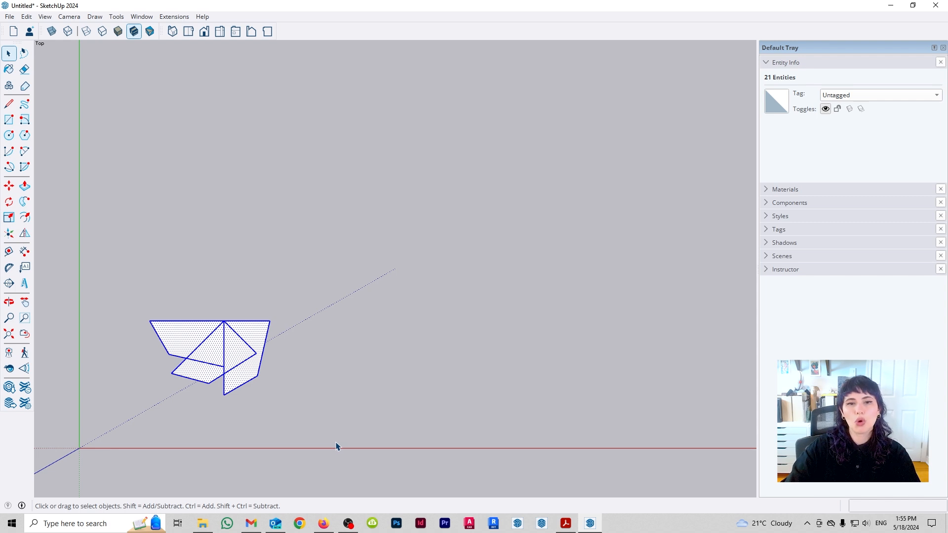
key("Delete")
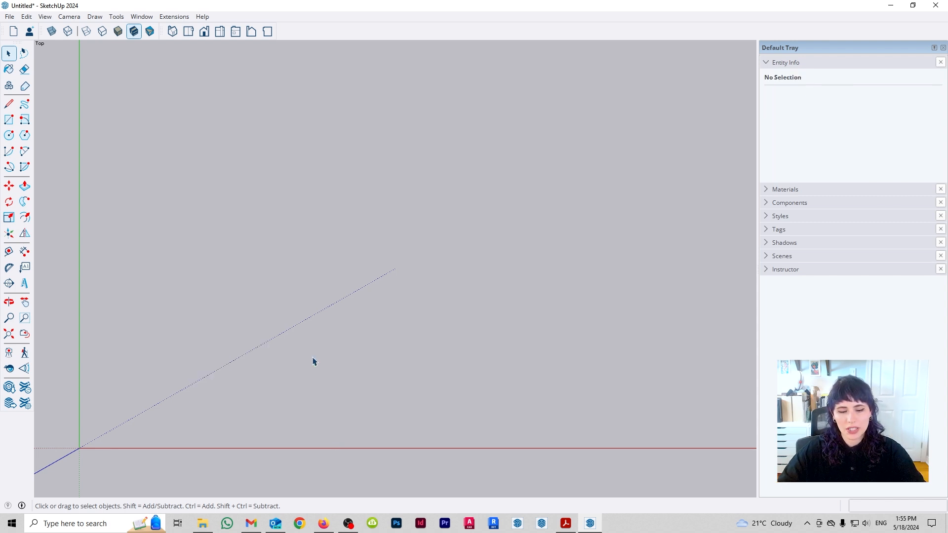
- Draw a circle with a radius of about 1.38 m as a round table top
key("c")
left_click(281, 268)
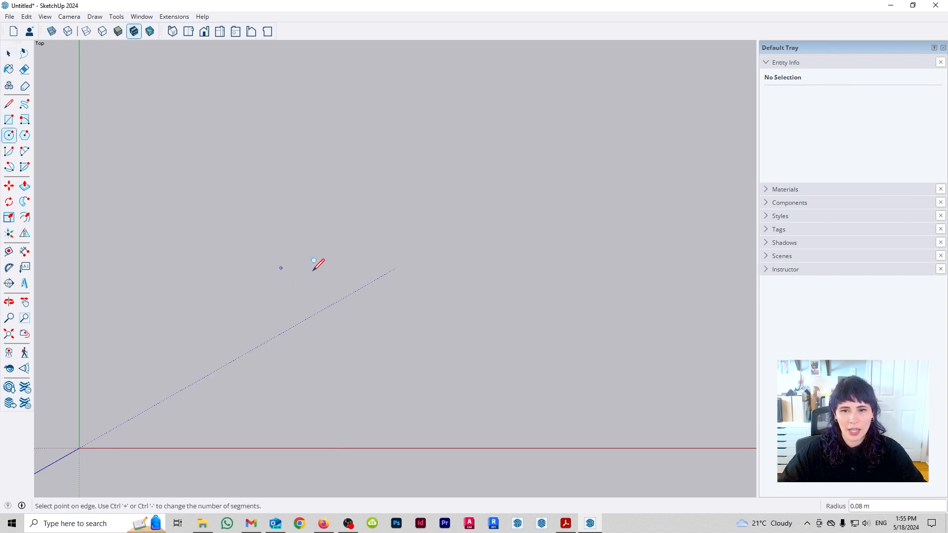
left_click(366, 268)
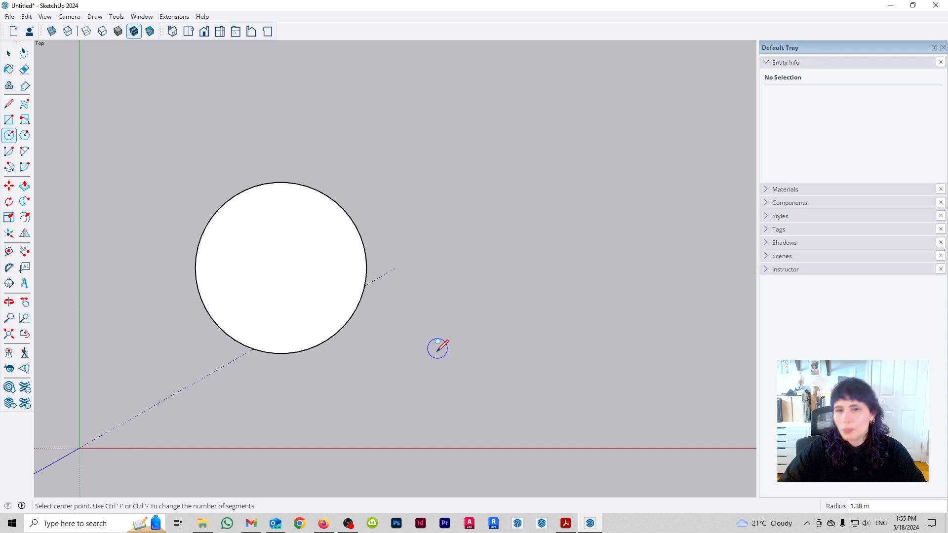
- Draw a chair below the circle as a rectangle about 0.57 by 0.62 m with a backrest line near its lower edge
key("r")
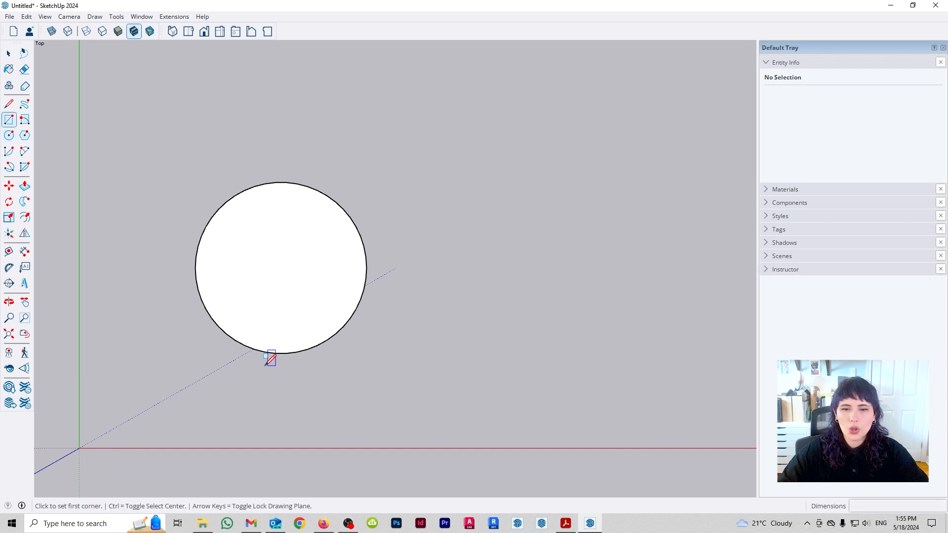
left_click(245, 390)
left_click(281, 428)
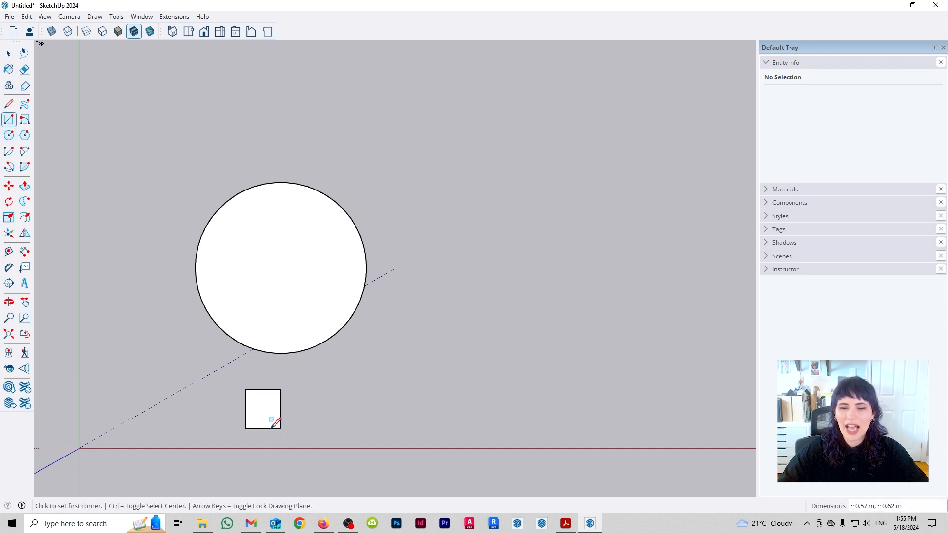
key("l")
left_click(245, 422)
left_click(281, 422)
key("space")
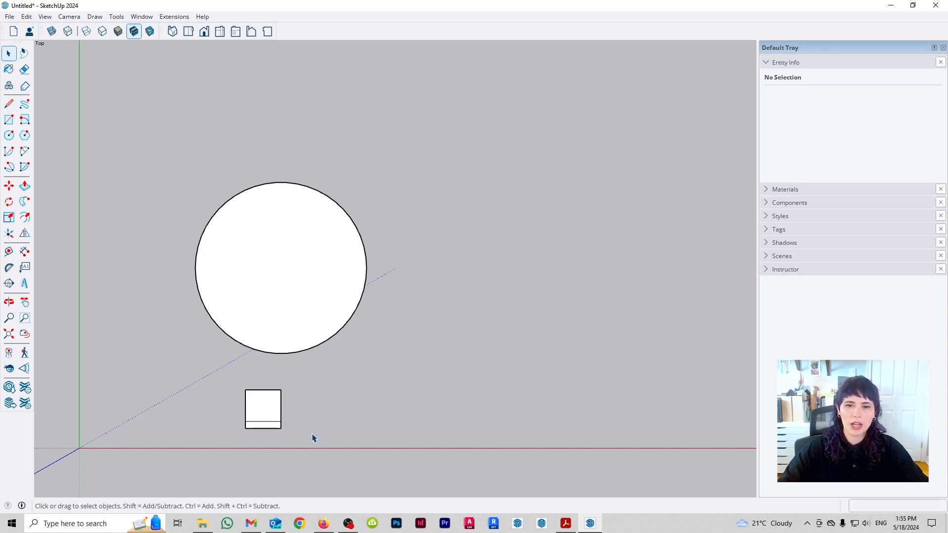
- Select the whole chair and move it close under the circle's lower edge, roughly centred
left_click_drag(206, 368, 287, 428)
key("m")
left_click(260, 409)
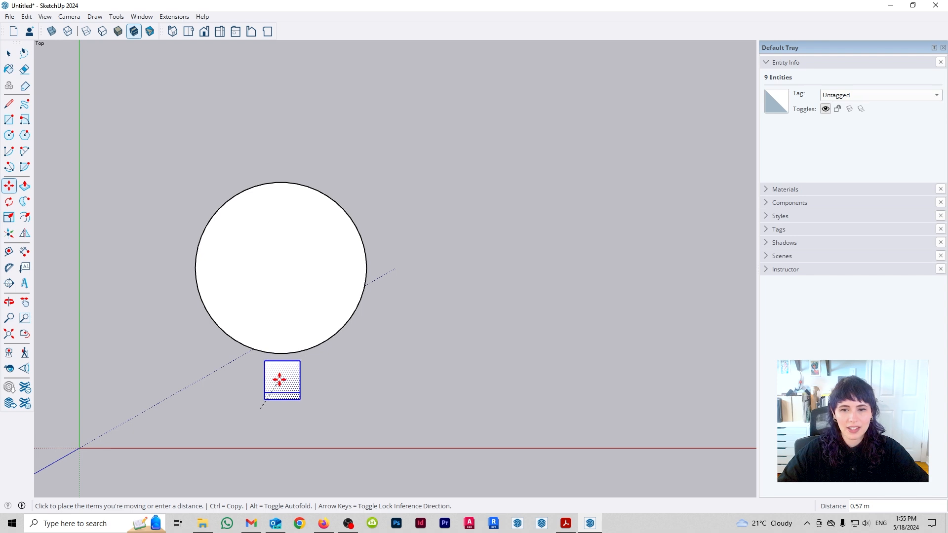
left_click(282, 379)
- Copy the chair by eye to the right of, above and to the left of the round table
left_click(283, 378)
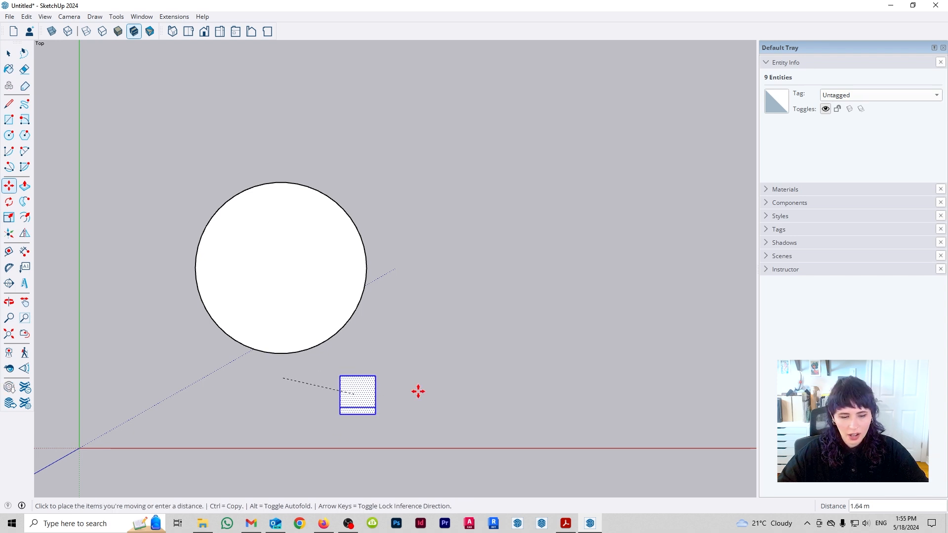
key("ctrl")
left_click(393, 273)
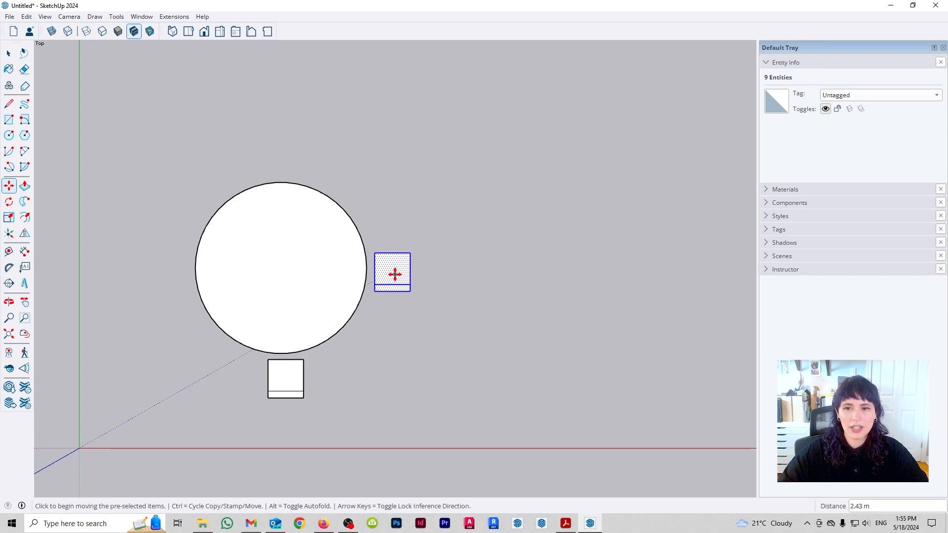
left_click(393, 270)
key("ctrl")
left_click(287, 157)
left_click(287, 157)
key("ctrl")
left_click(173, 271)
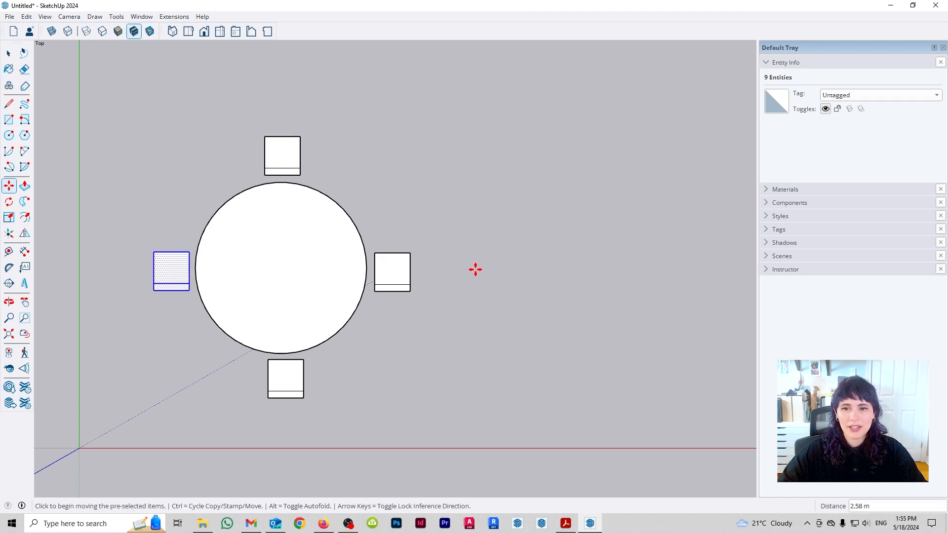
- Select the chair to the right of the table and rotate it 90° so its backrest faces outward
key("space")
left_click(400, 271)
key("q")
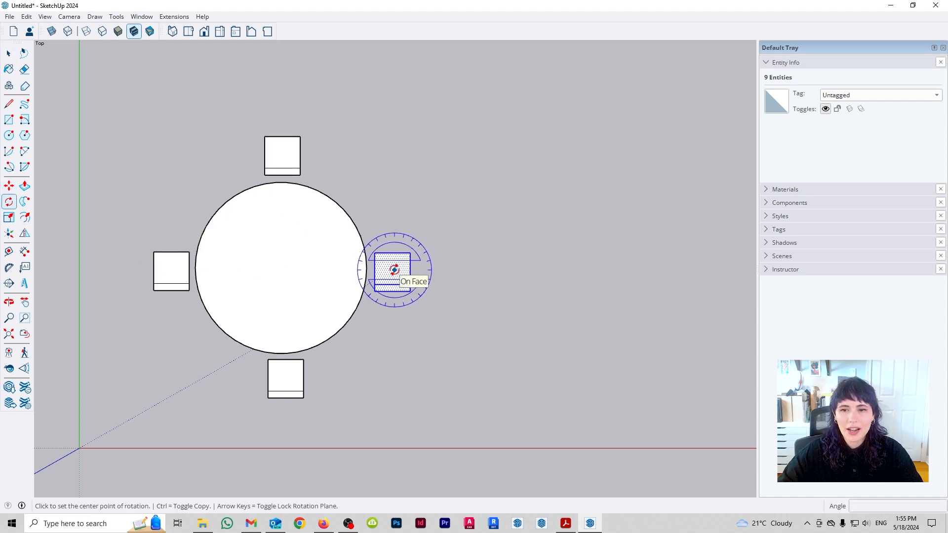
left_click(394, 272)
left_click(489, 272)
left_click(388, 192)
- Select the chair above the table and rotate it 180° so its backrest faces outward
key("space")
left_click_drag(228, 114, 366, 187)
key("q")
left_click(276, 158)
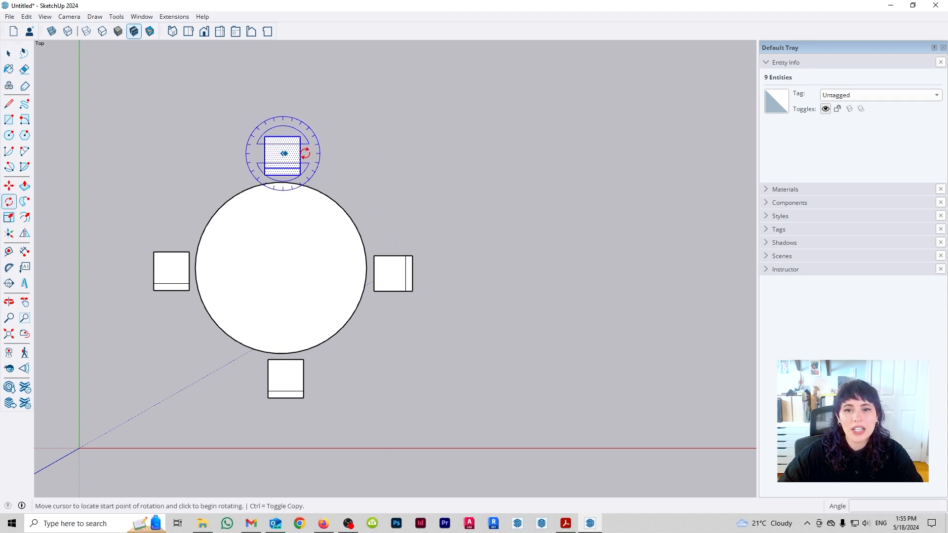
left_click(309, 157)
left_click(241, 157)
- Select the chair to the left of the table and rotate it 90° so its backrest faces outward
key("space")
left_click_drag(127, 246, 230, 307)
key("q")
left_click(176, 271)
left_click(208, 271)
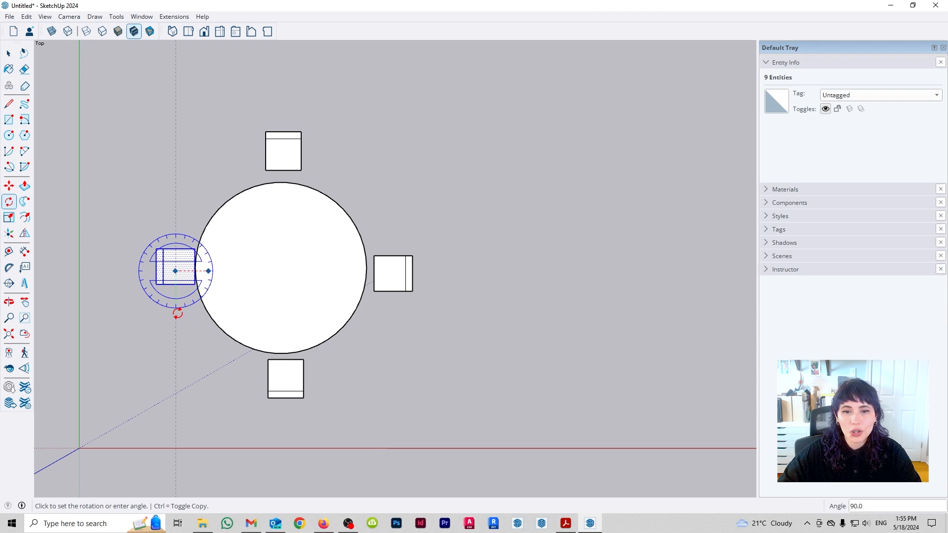
left_click(177, 313)
key("space")
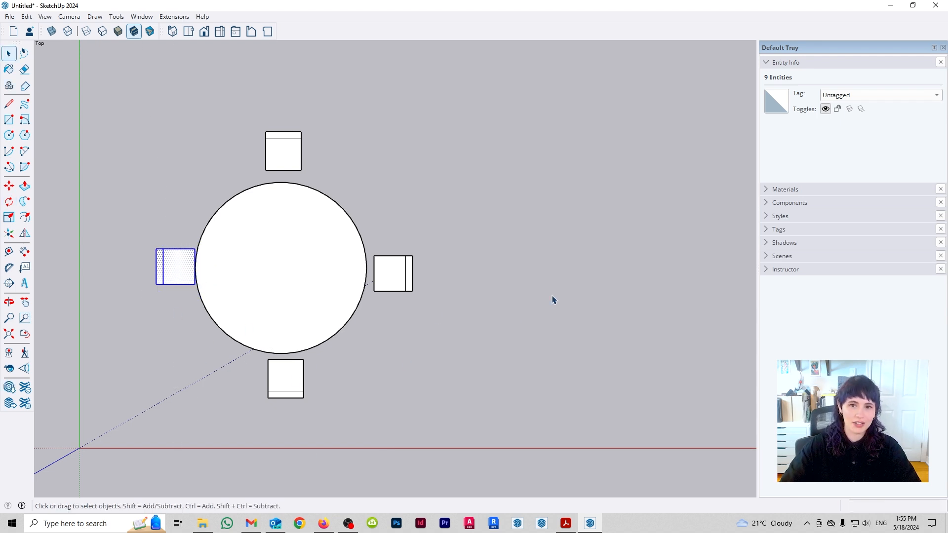
- Undo the chair rotations and the manually placed chair copies around the table
key("ctrl+z")
key("ctrl+z")
key("ctrl+z")
key("ctrl+z")
key("ctrl+z")
key("ctrl+z")
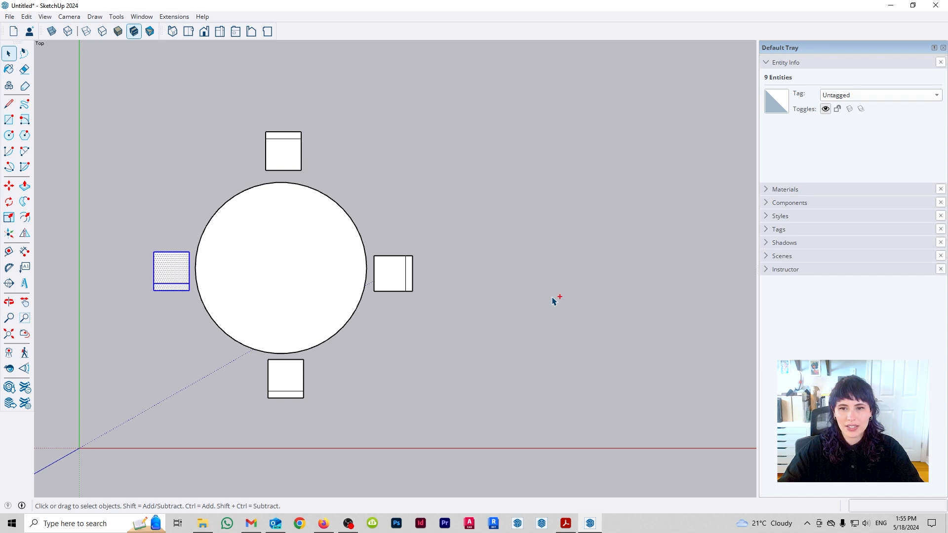
- Select the chair below the table and array rotated copies of it through 360° about the table's centre, divided by 4
left_click(459, 354)
left_click_drag(143, 337, 434, 442)
key("q")
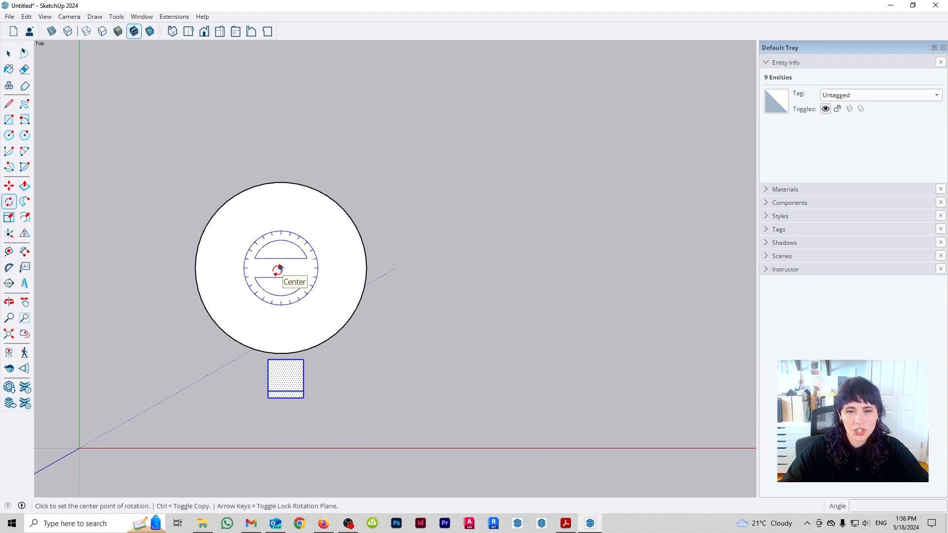
left_click(278, 269)
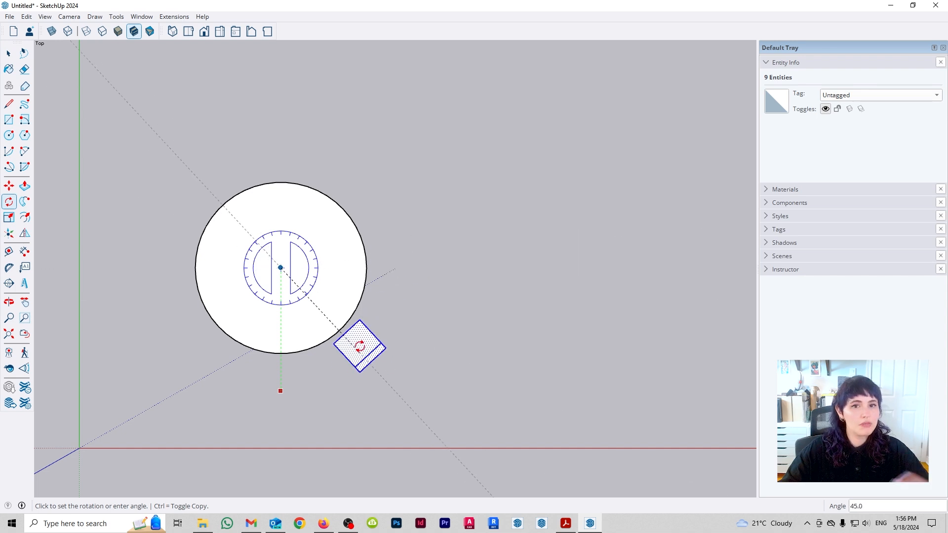
key("ctrl")
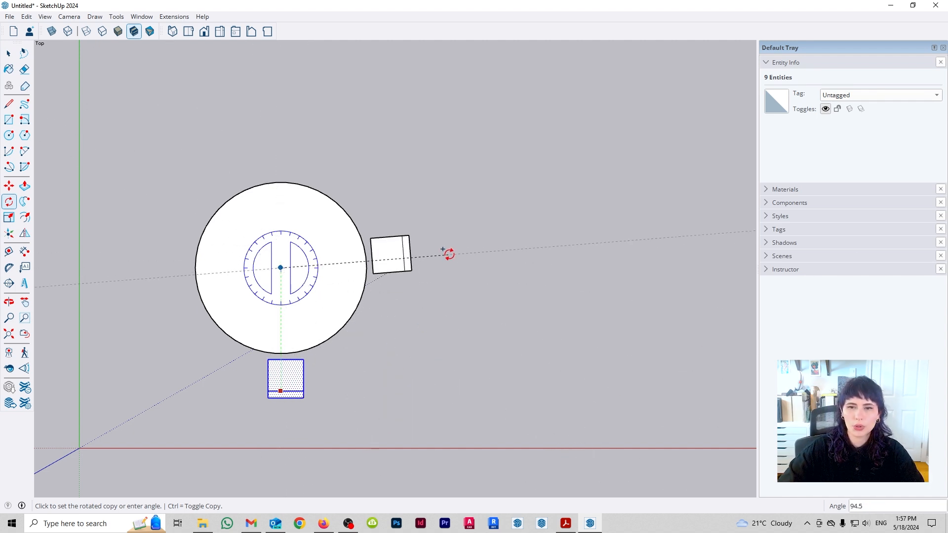
type("360")
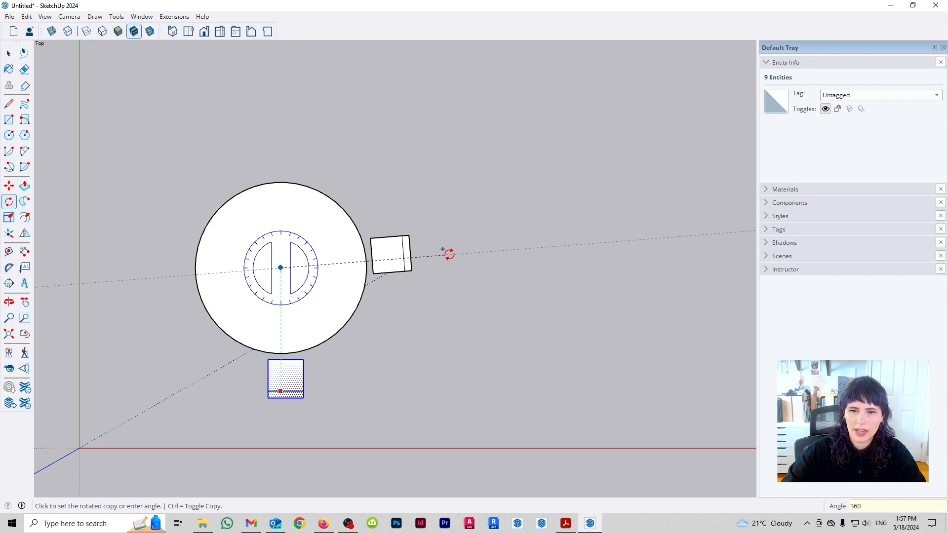
key("Return")
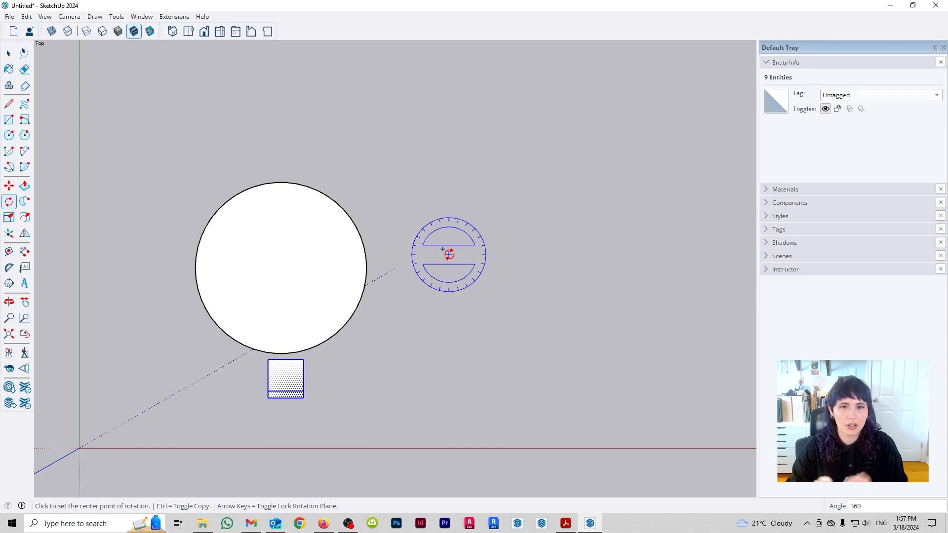
type("/4")
key("Return")
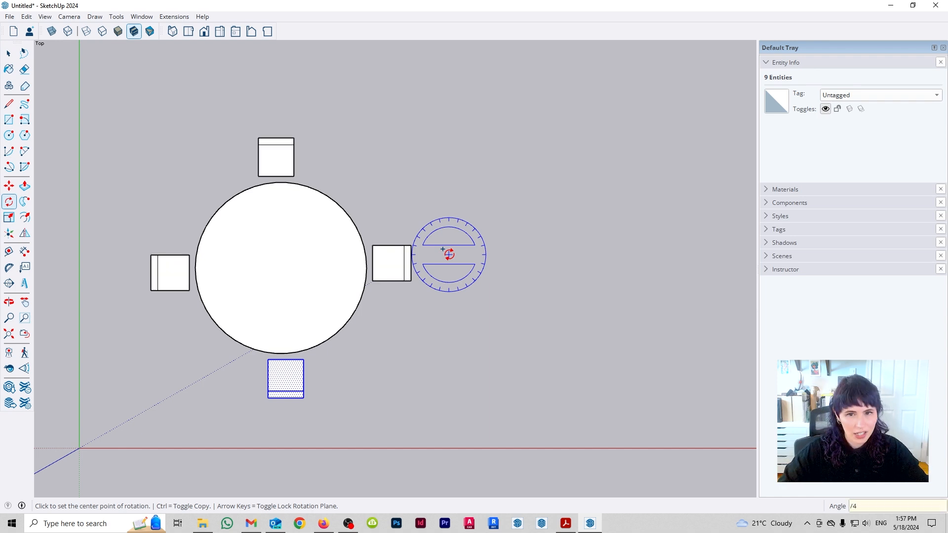
- Change the radial array's division to 10, 12 and finally 13 chairs
type("/10")
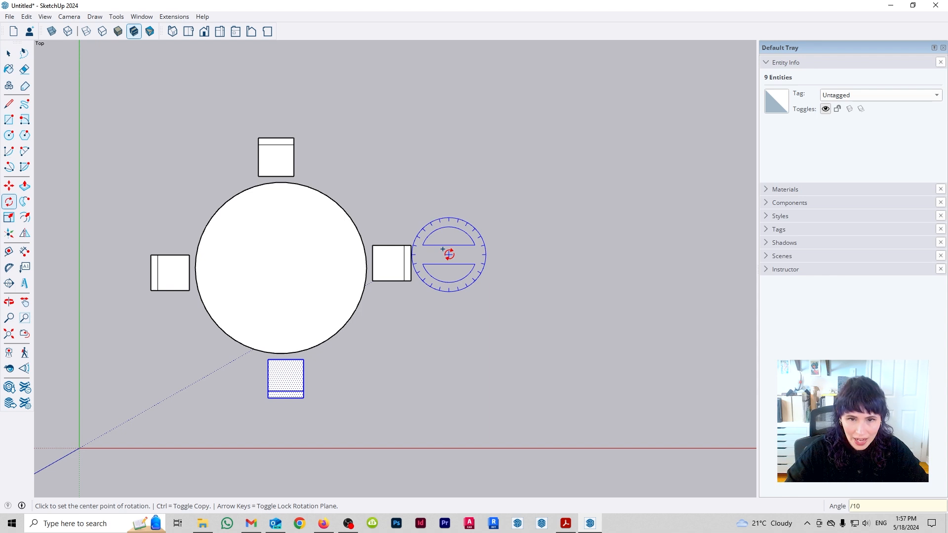
key("Return")
type("/12")
key("Return")
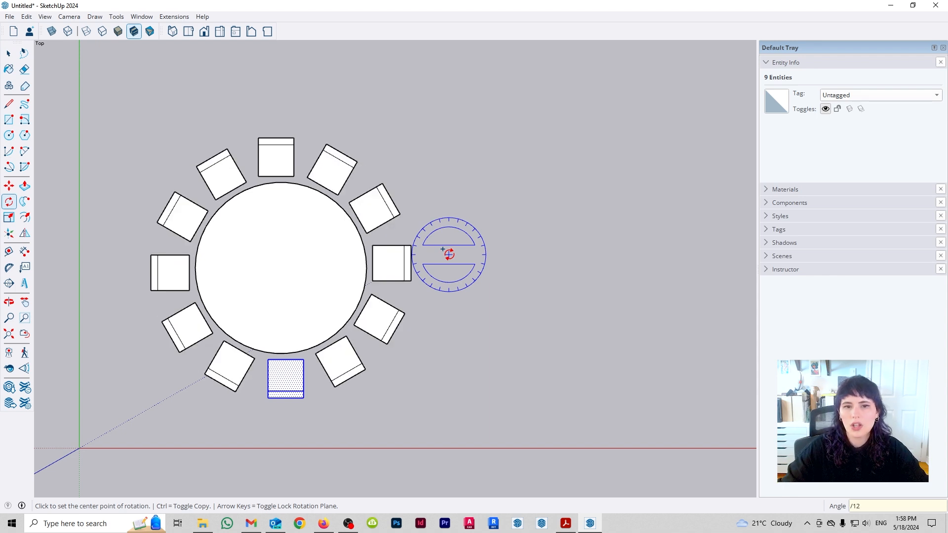
type("/")
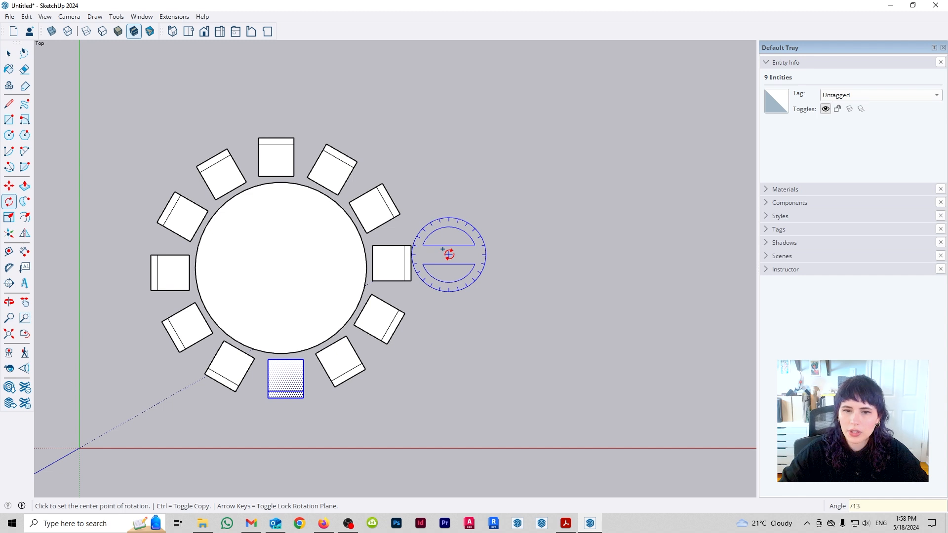
type("13")
key("Return")
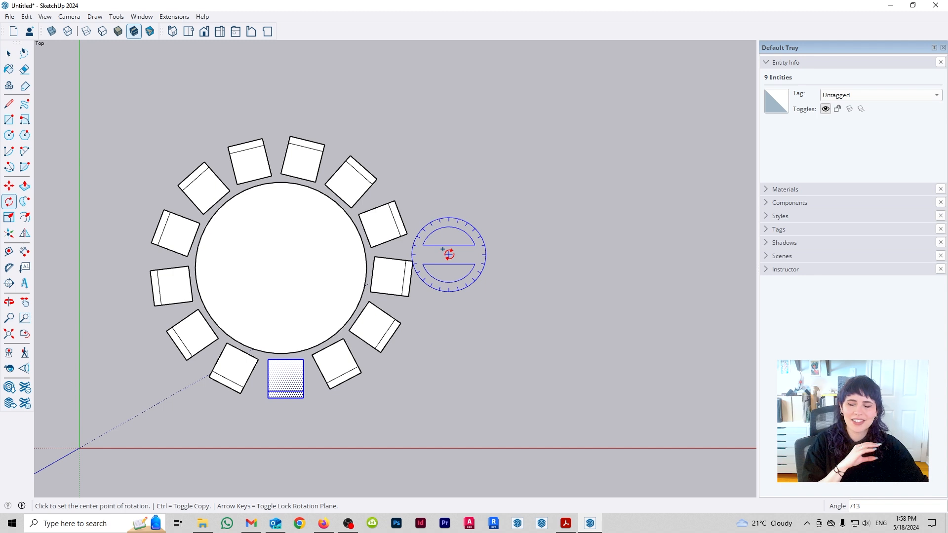
- Select the table with all its chairs and delete them
key("space")
left_click_drag(114, 110, 625, 489)
key("Delete")
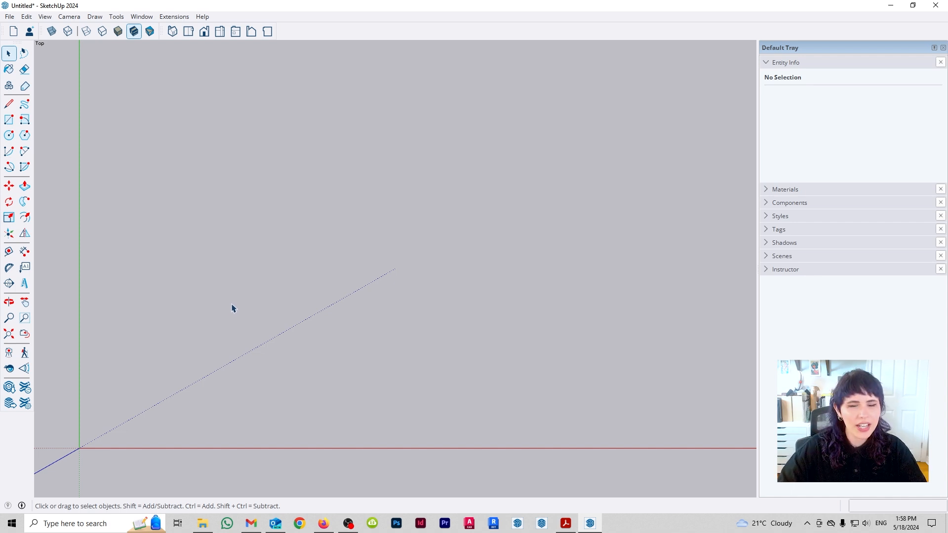
- Draw a slanted line about 2.1 m long and a two-point arc with a bulge of about 0.73 m beside it
key("l")
left_click(127, 343)
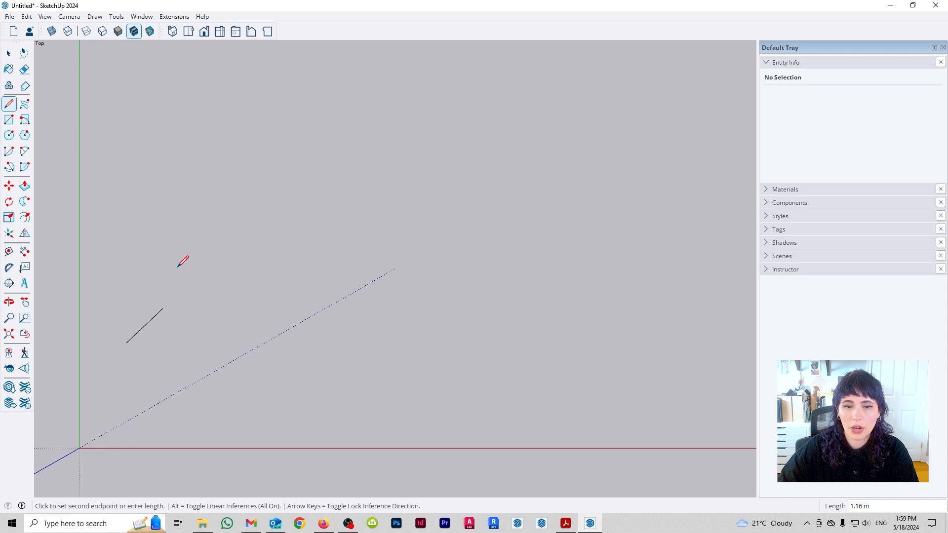
left_click(191, 227)
key("a")
left_click(210, 346)
left_click(337, 408)
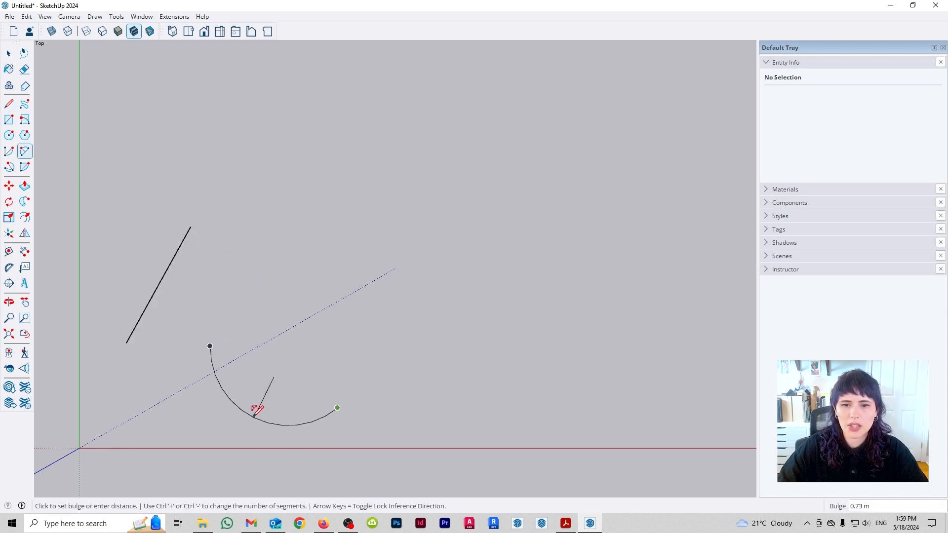
left_click(258, 414)
- Draw a rectangle about 3.56 m by 1.87 m next to the line and a small circle inside it
key("r")
left_click(283, 227)
left_click(503, 342)
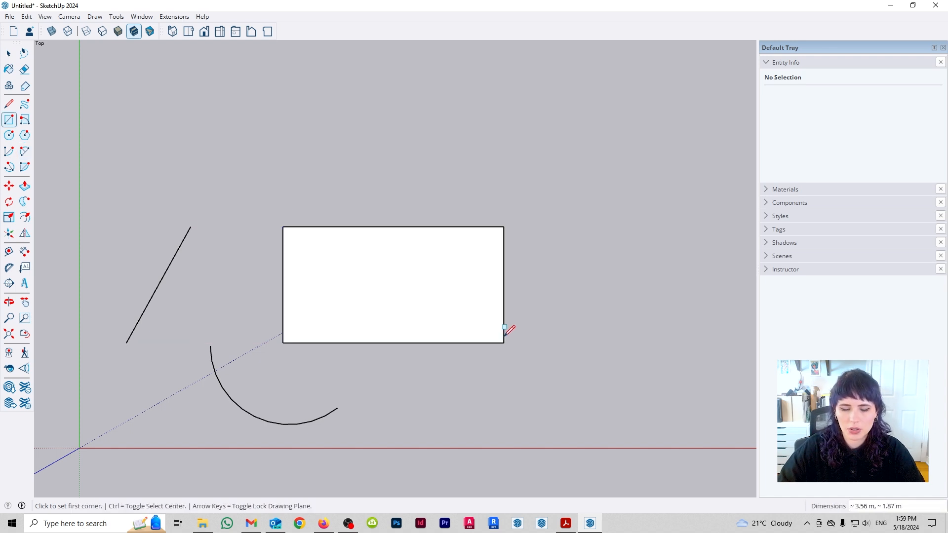
key("c")
left_click(411, 282)
left_click(443, 282)
key("space")
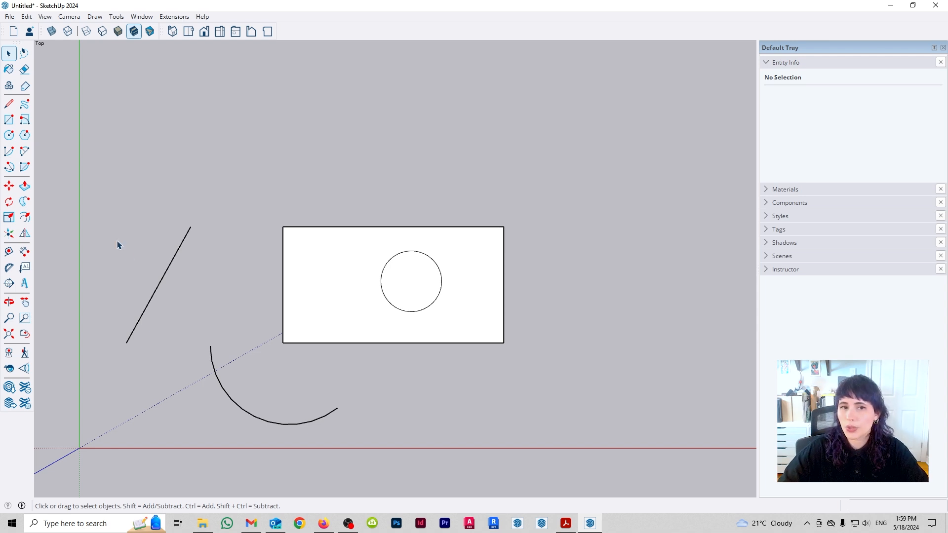
- Offset the arc outward by 1 m
left_click(24, 217)
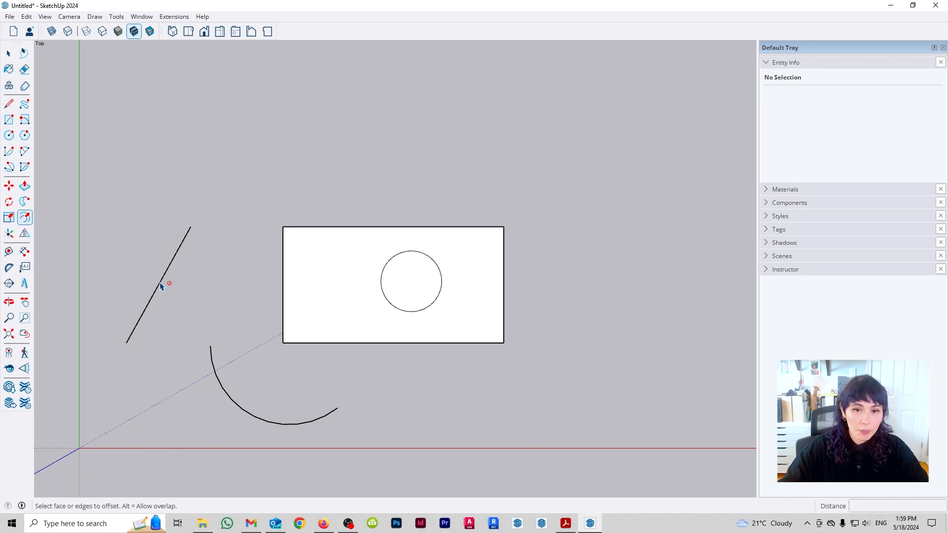
left_click(236, 404)
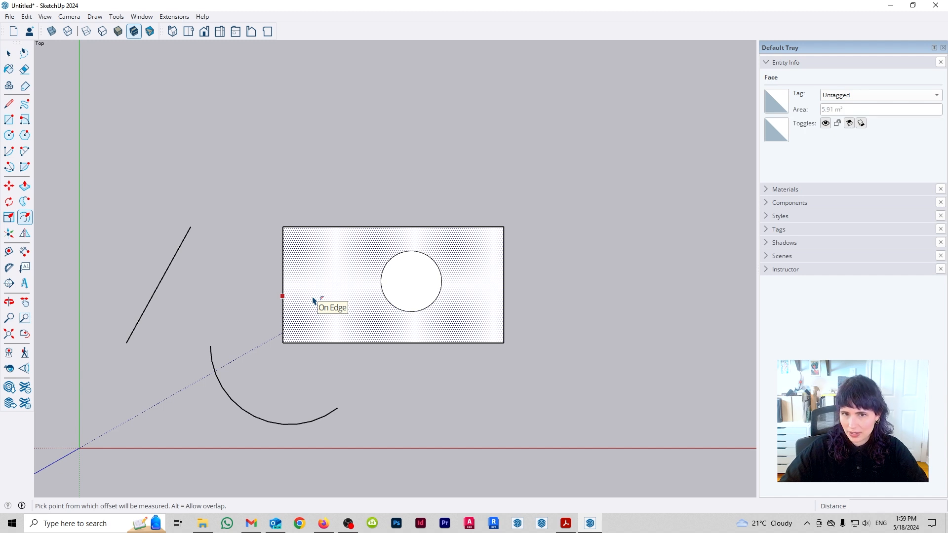
left_click(243, 410)
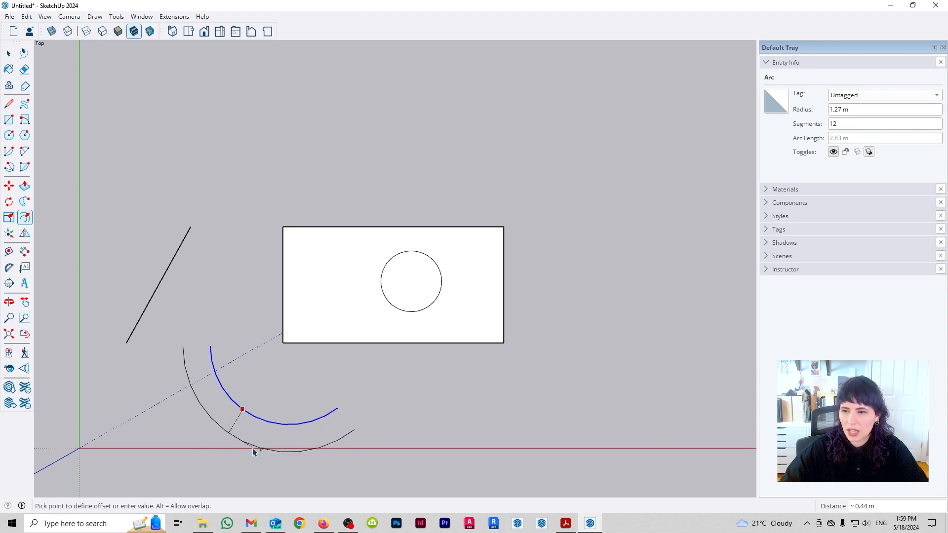
type("1")
key("Return")
key("space")
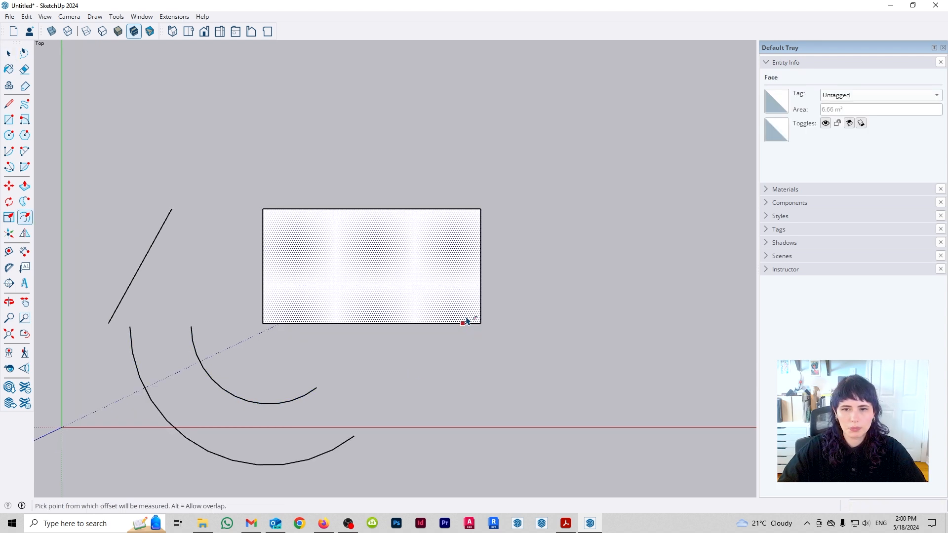
key("Escape")
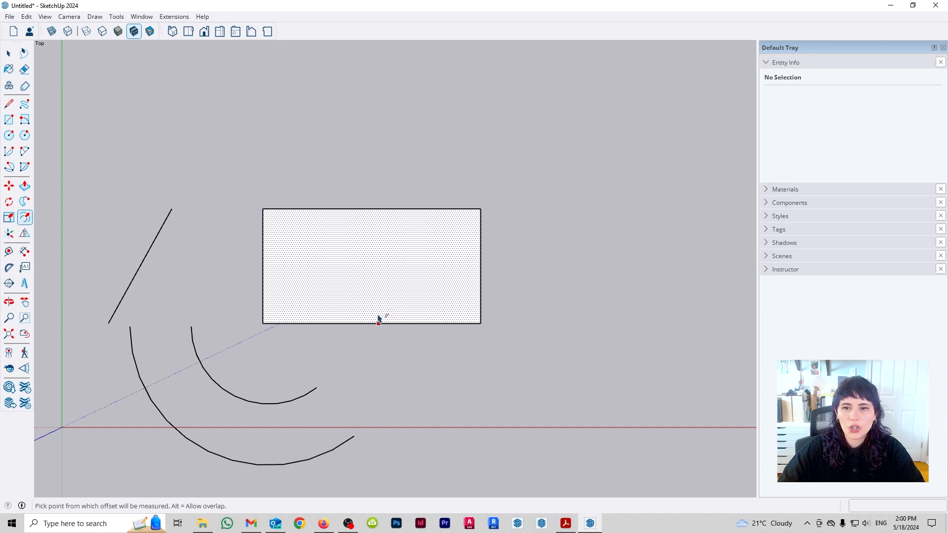
- Try to offset the rectangle's outline inward from its upper edge
left_click(377, 317)
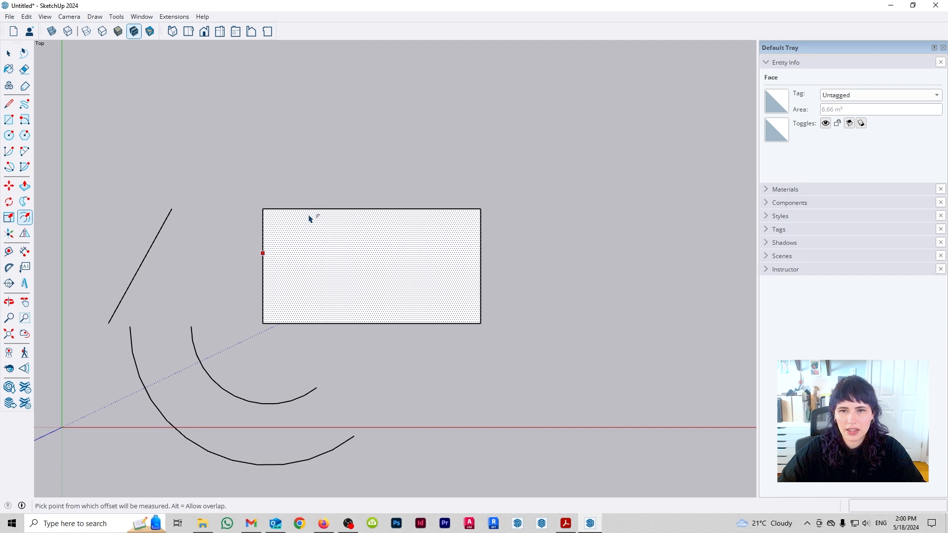
left_click(403, 246)
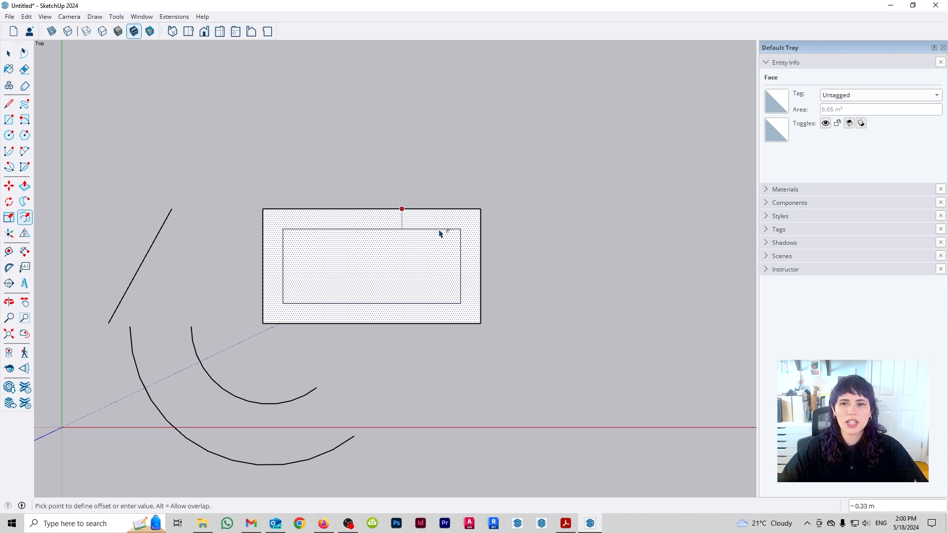
key("space")
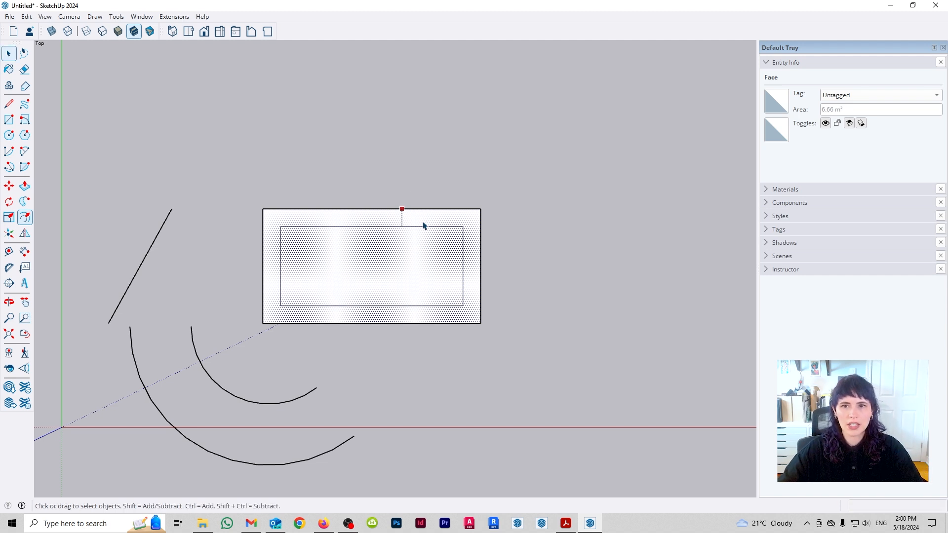
left_click(421, 159)
- Draw a slanted line across the rectangle, starting above its upper edge and ending below its lower edge
key("l")
left_click(399, 163)
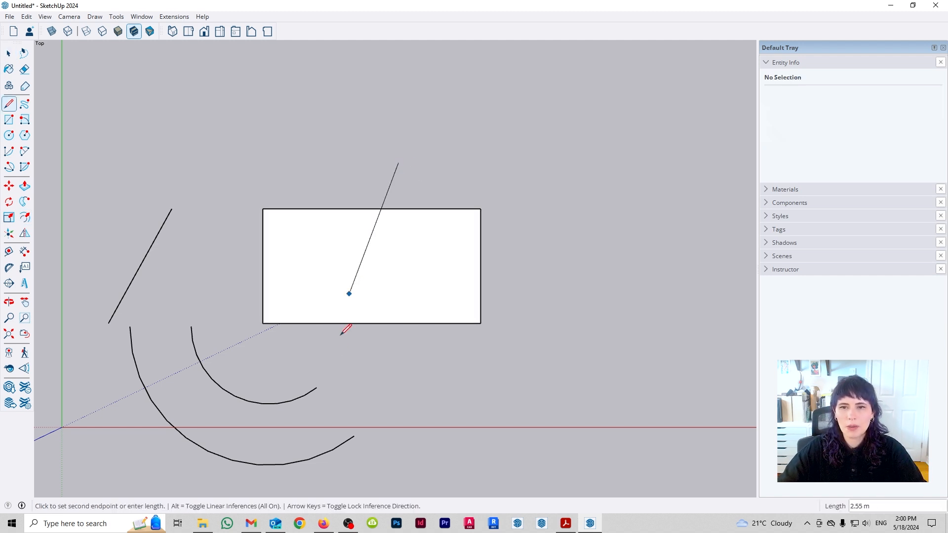
left_click(343, 356)
key("space")
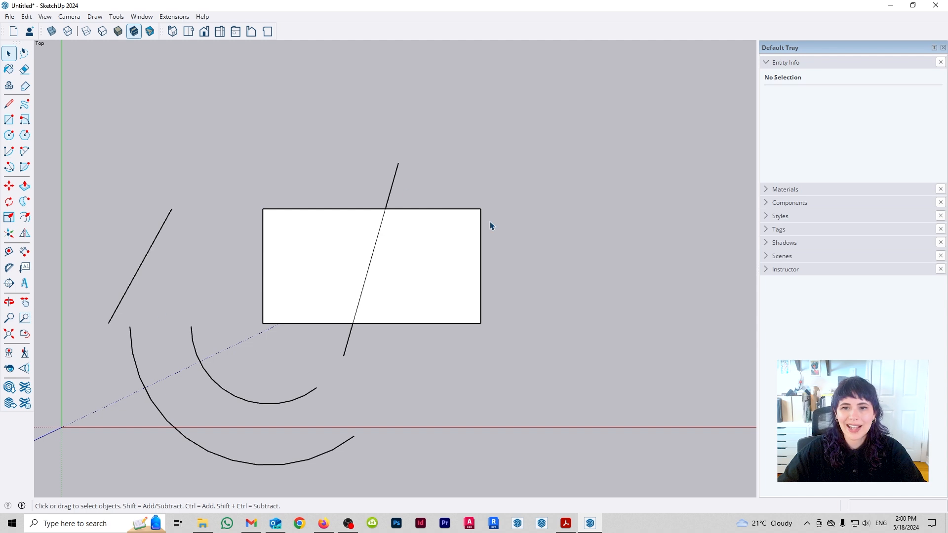
- Offset the outlines of both halves of the split rectangle inward by about 0.33 m
key("f")
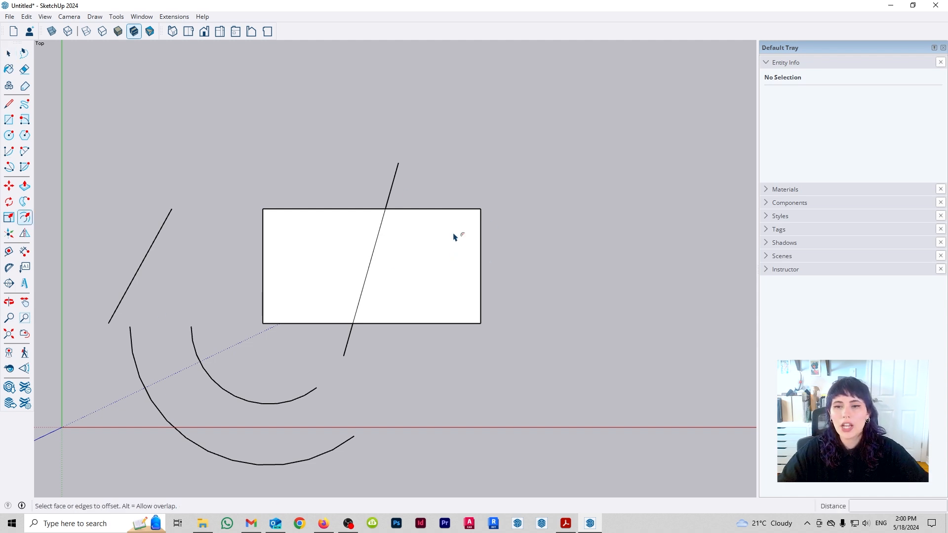
left_click(418, 216)
left_click(422, 234)
left_click(364, 215)
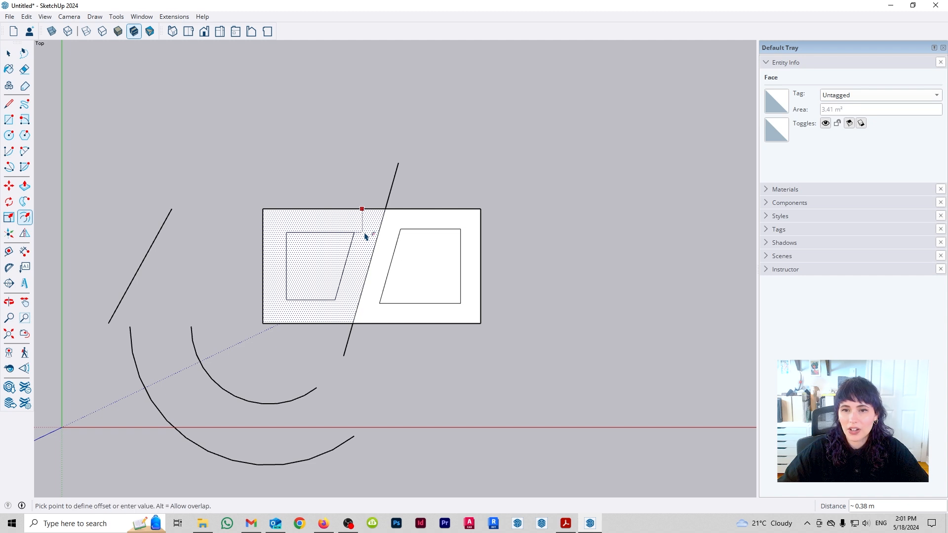
left_click(404, 231)
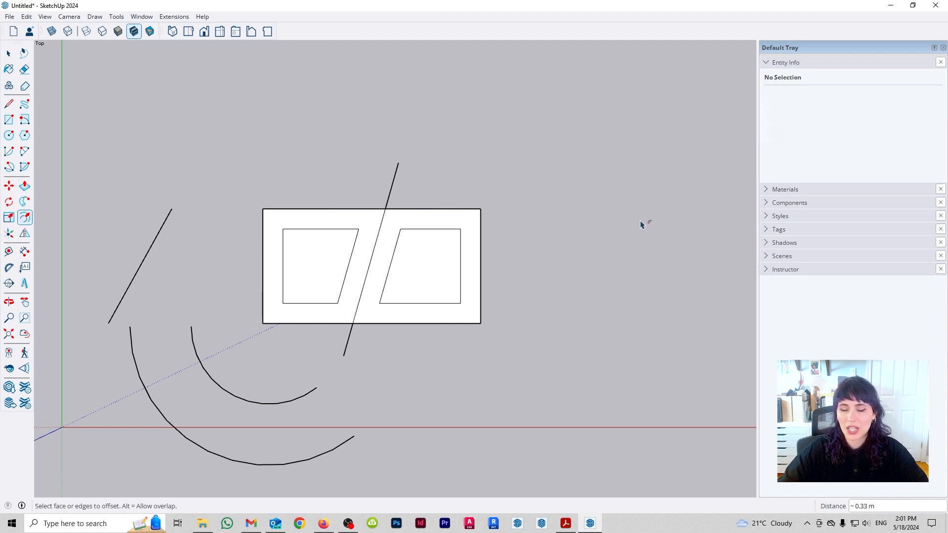
- Undo the inward offsets in both halves of the rectangle
key("ctrl+z")
key("ctrl+z")
key("ctrl+z")
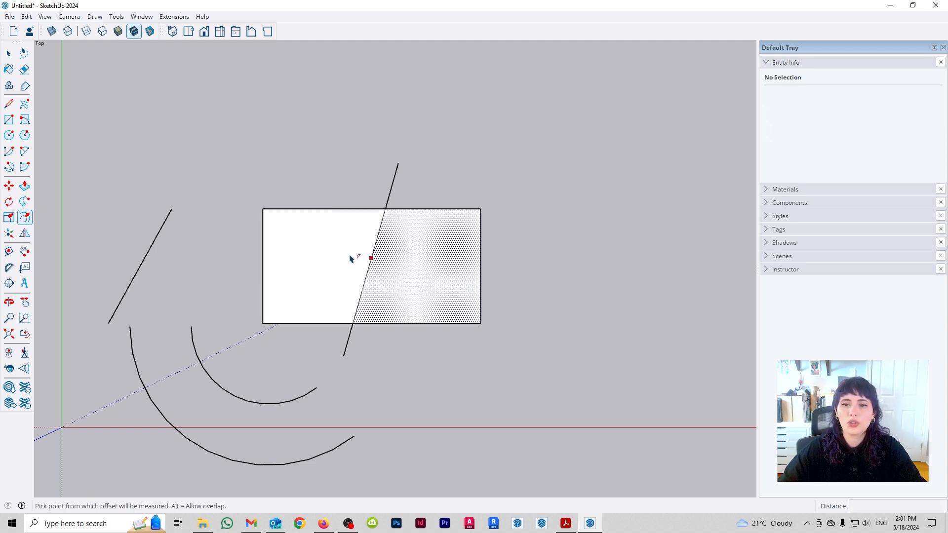
key("space")
left_click(402, 222)
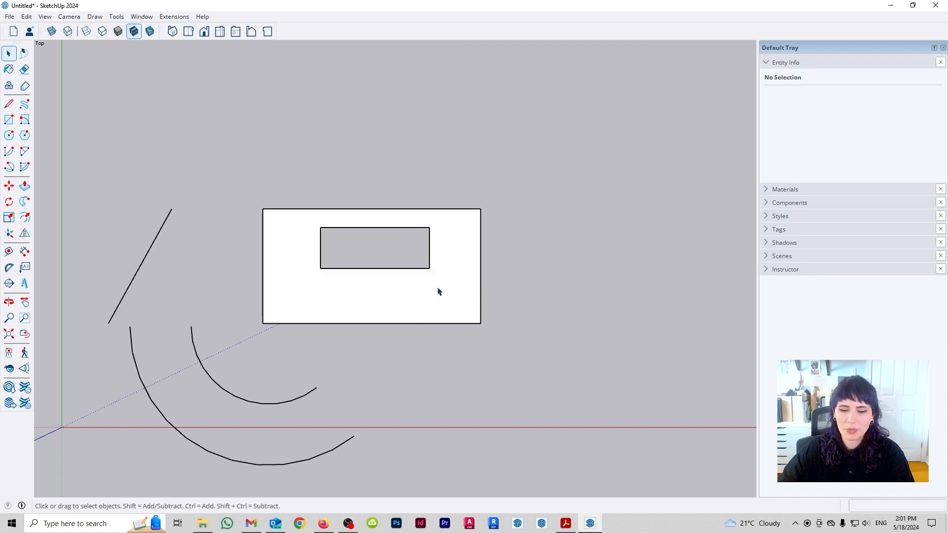
- Try to offset the outer boundary of the rectangle with the rectangular hole outward by about 0.63 m
key("f")
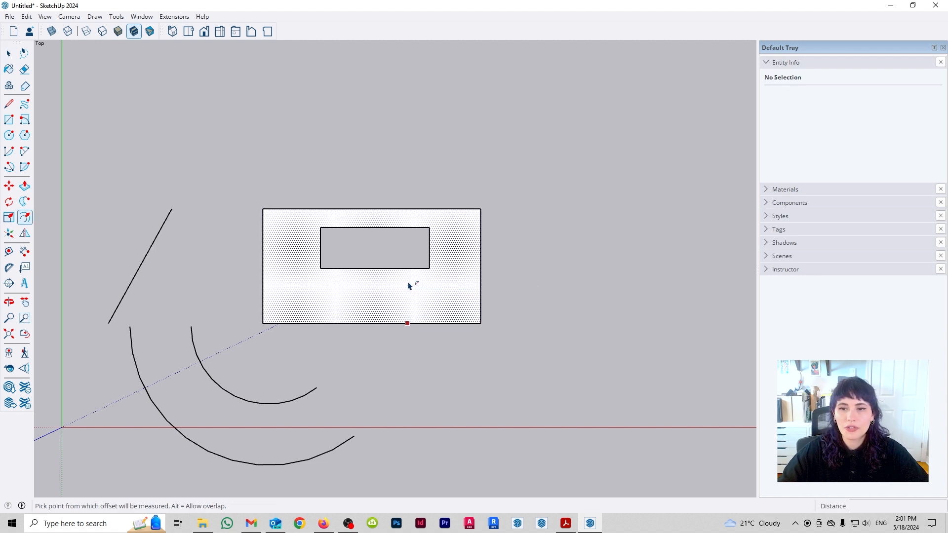
left_click(351, 277)
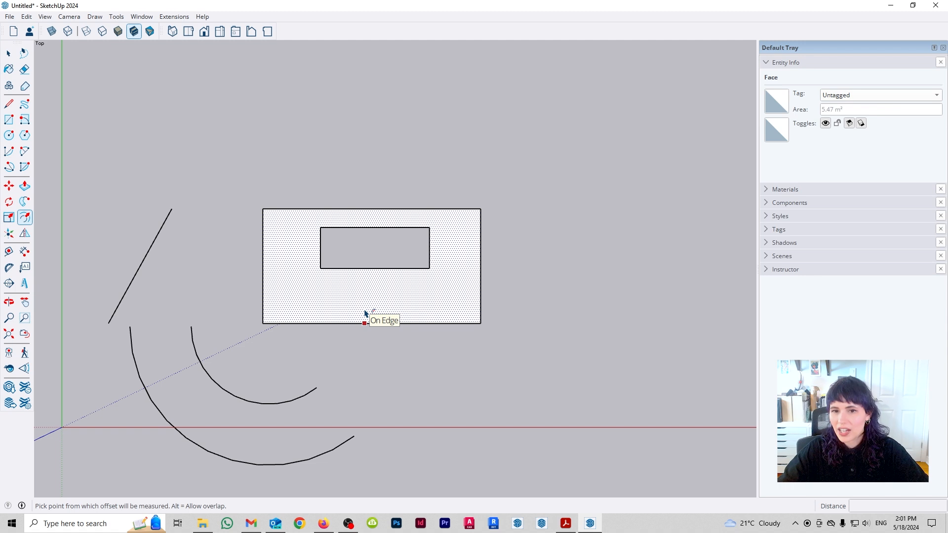
left_click(365, 321)
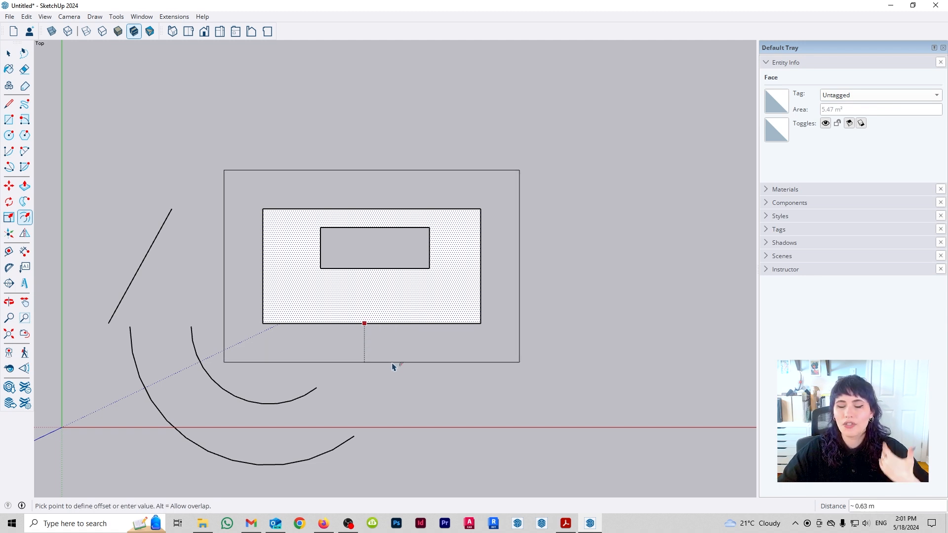
key("Escape")
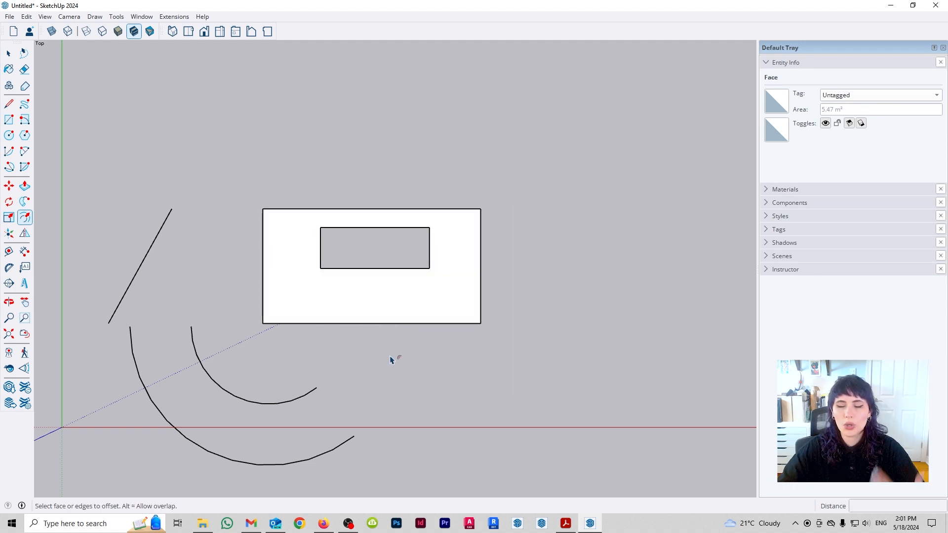
key("space")
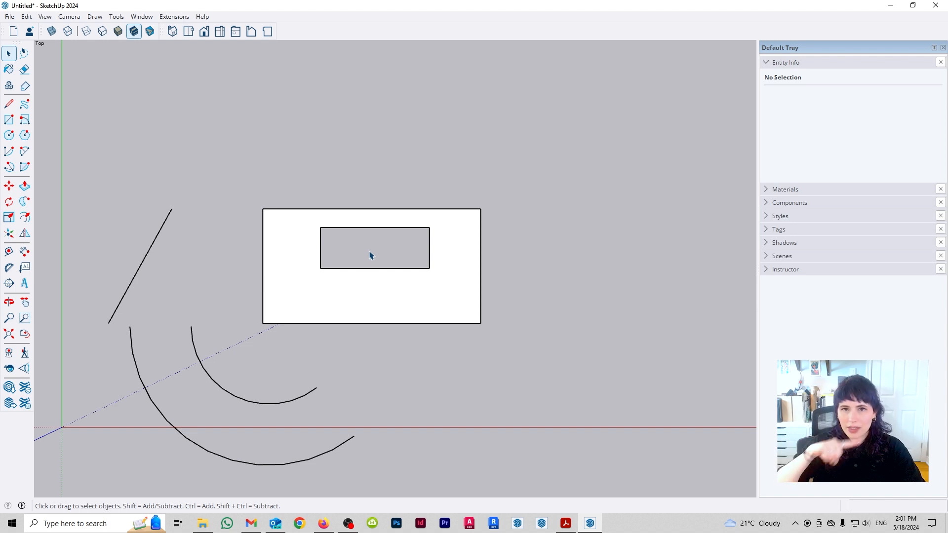
- Retrace one short edge of the rectangular hole with a 0.67 m line to fill the hole with a face
key("l")
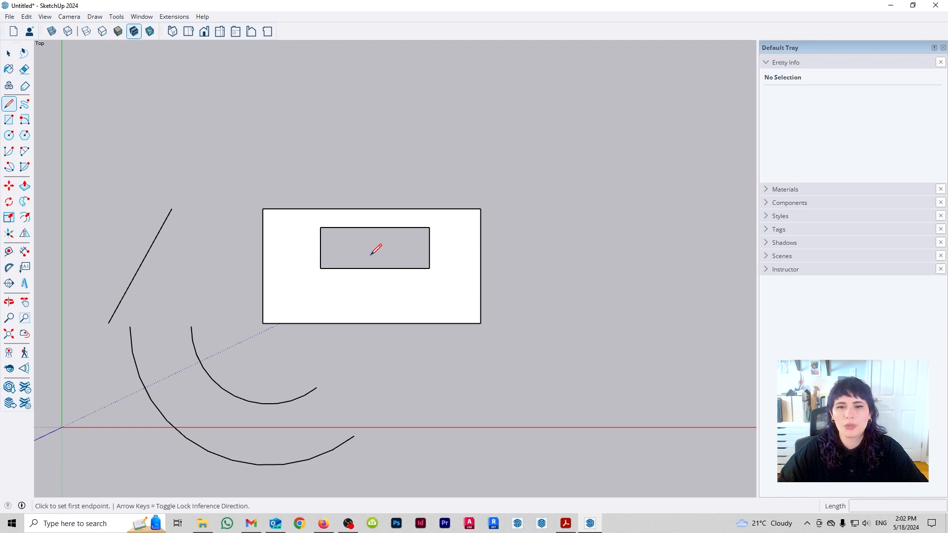
left_click(320, 268)
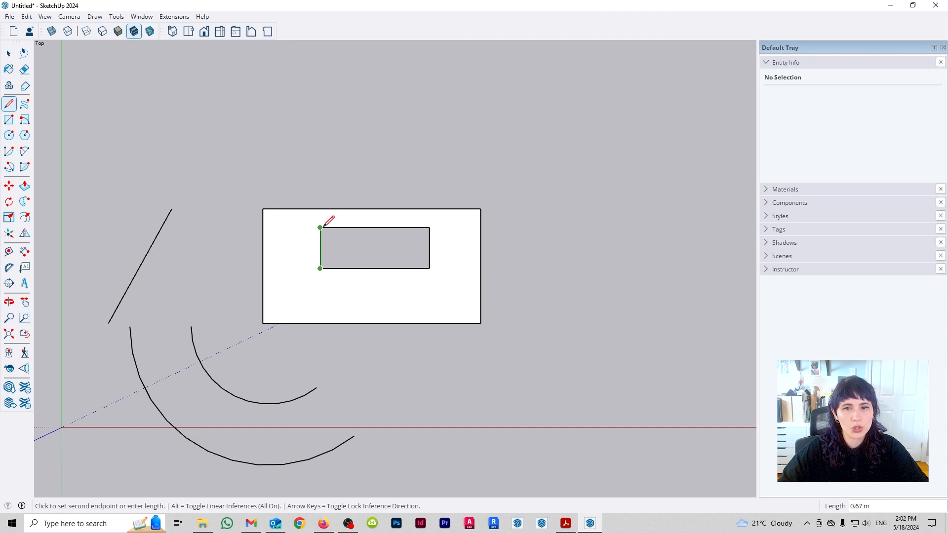
left_click(320, 228)
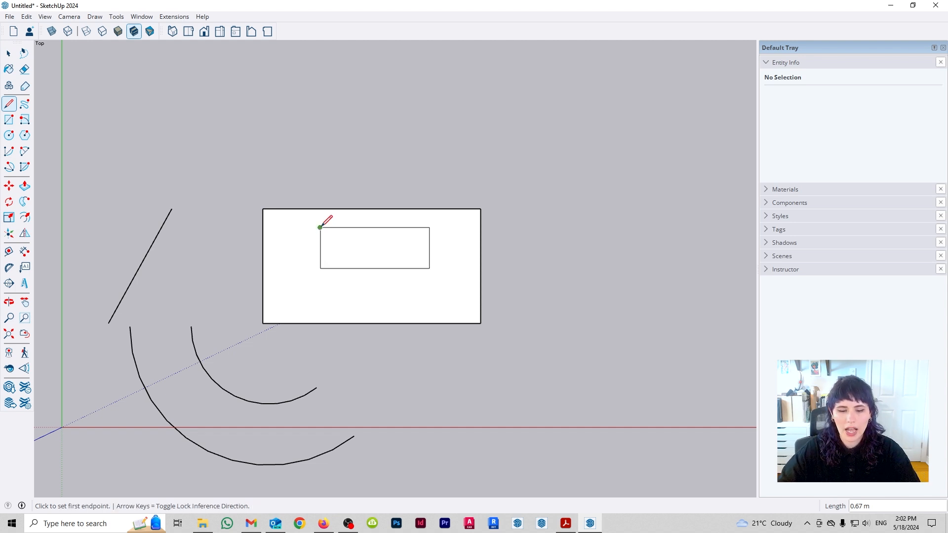
- Try to offset the outer rectangle outward by about 0.66 m and the filled inner rectangle inward by about 0.19 m
key("f")
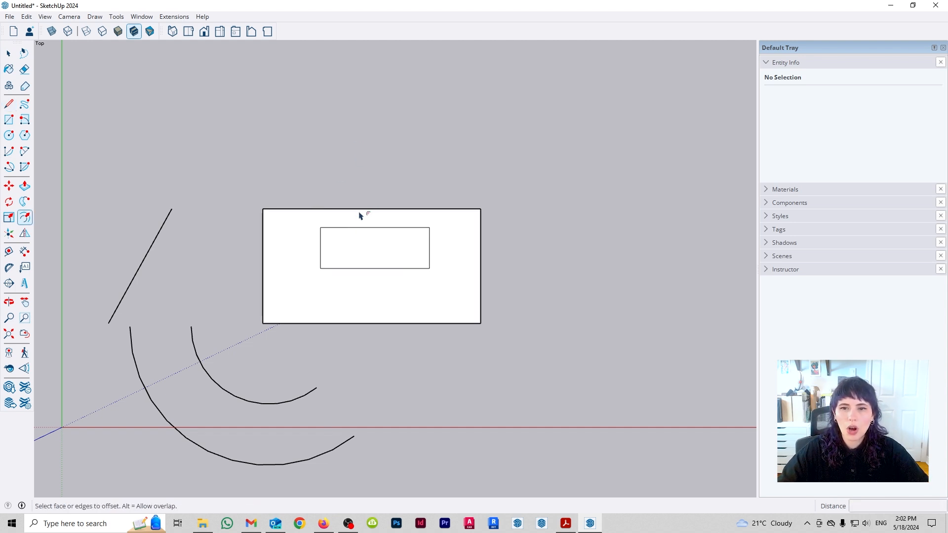
left_click(357, 209)
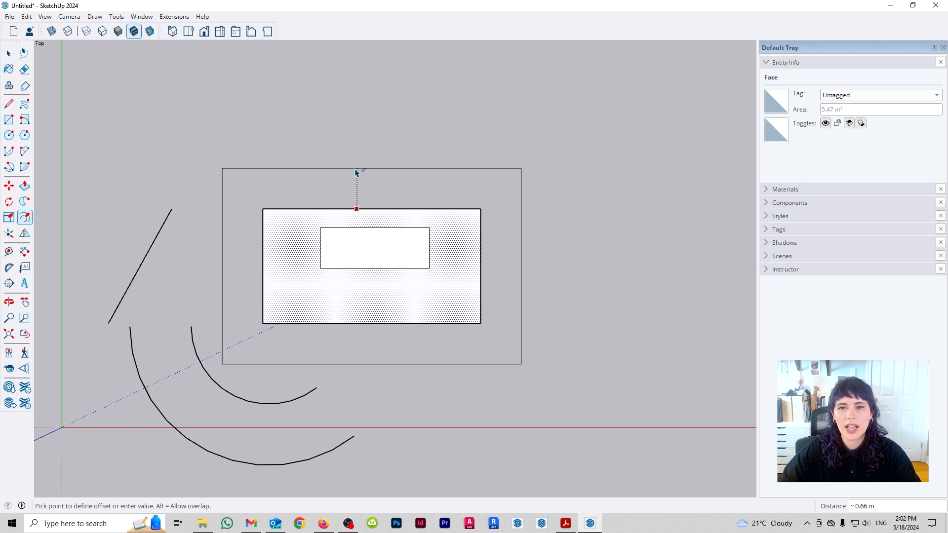
key("Escape")
left_click(361, 228)
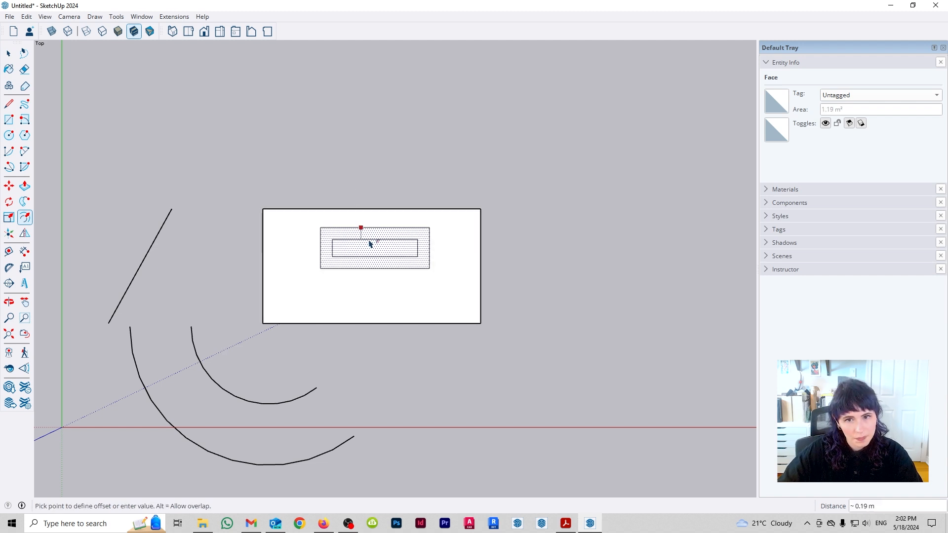
key("space")
- Delete all the drawn geometry, including the rectangles, the arcs and the slanted line
left_click(572, 271)
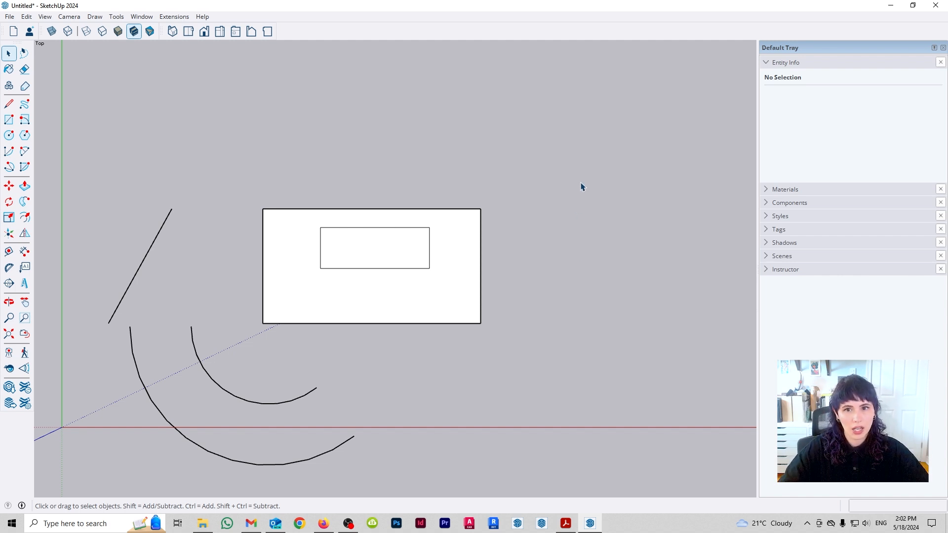
left_click_drag(570, 162, 143, 435)
key("Delete")
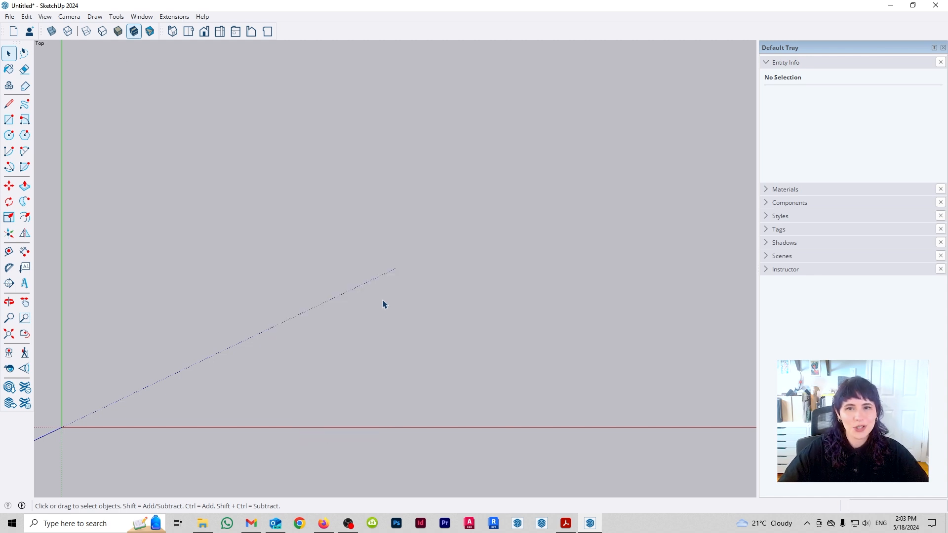
- Draw a rectangle of about 2.15 m by 1.95 m near the origin
key("r")
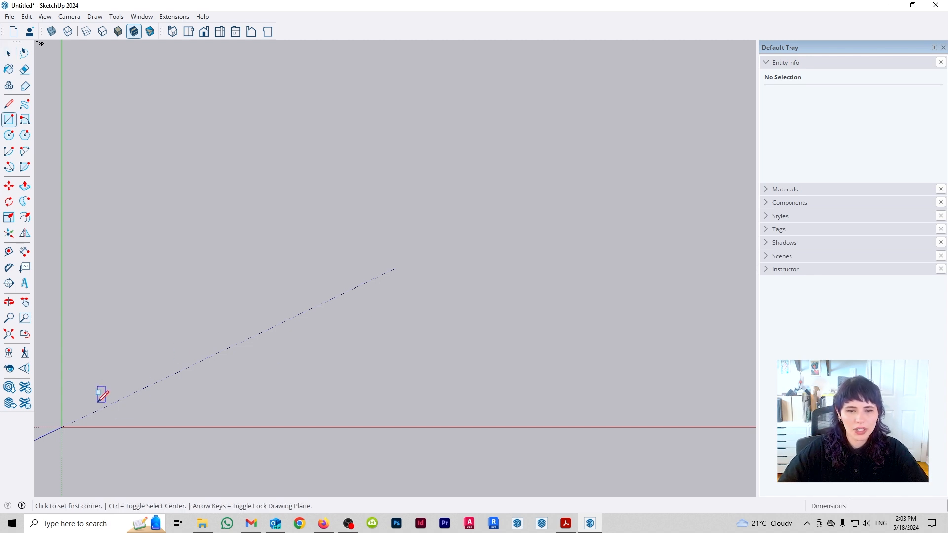
left_click(97, 402)
left_click(229, 283)
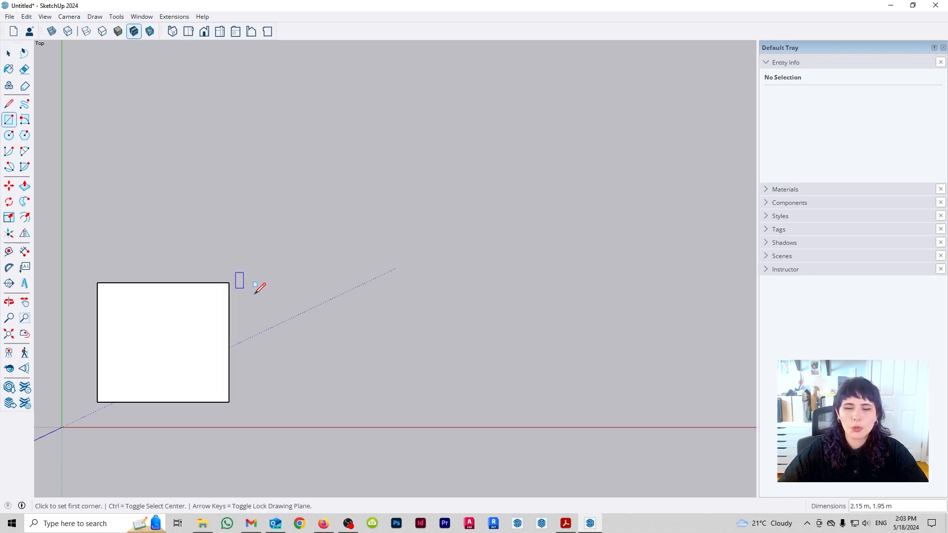
key("space")
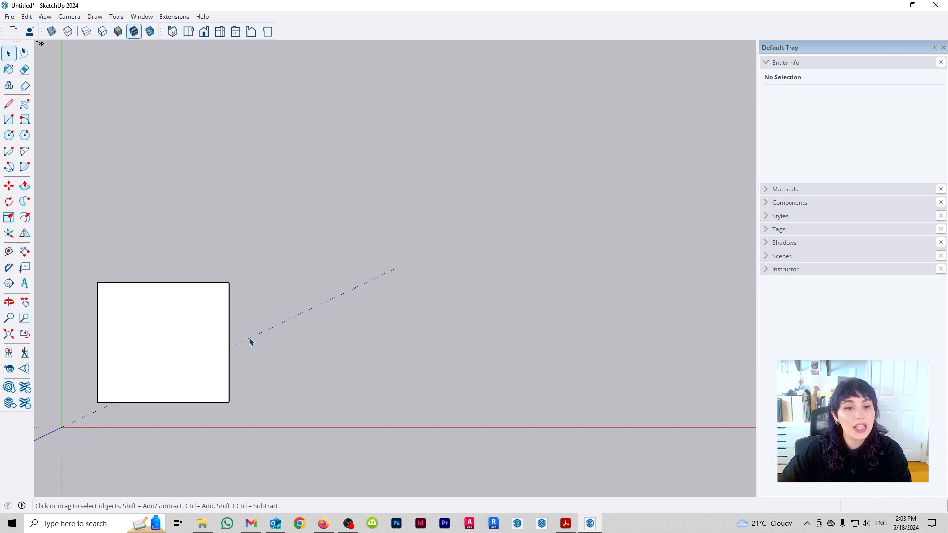
- Push/Pull the rectangle upward by about 1.14 m in the top view and undo the extrusion
key("p")
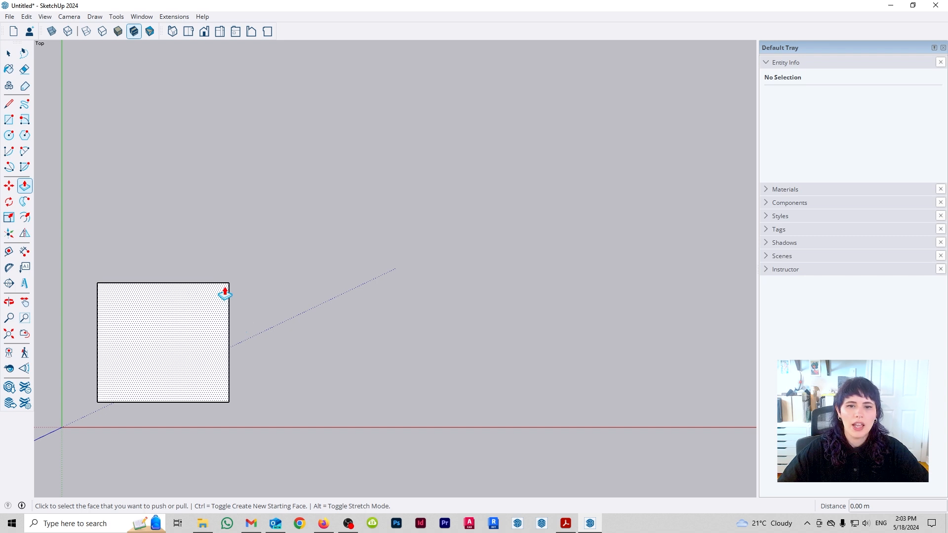
left_click(191, 337)
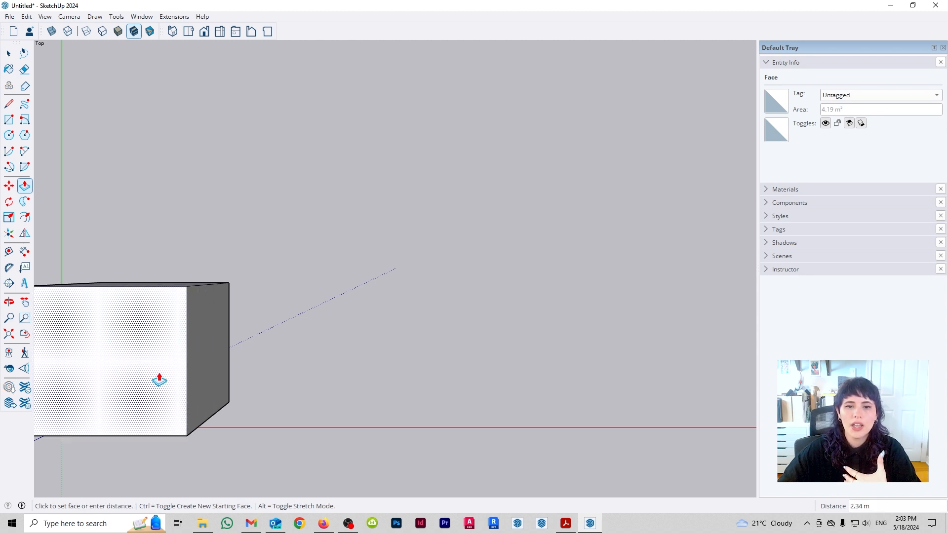
left_click(173, 357)
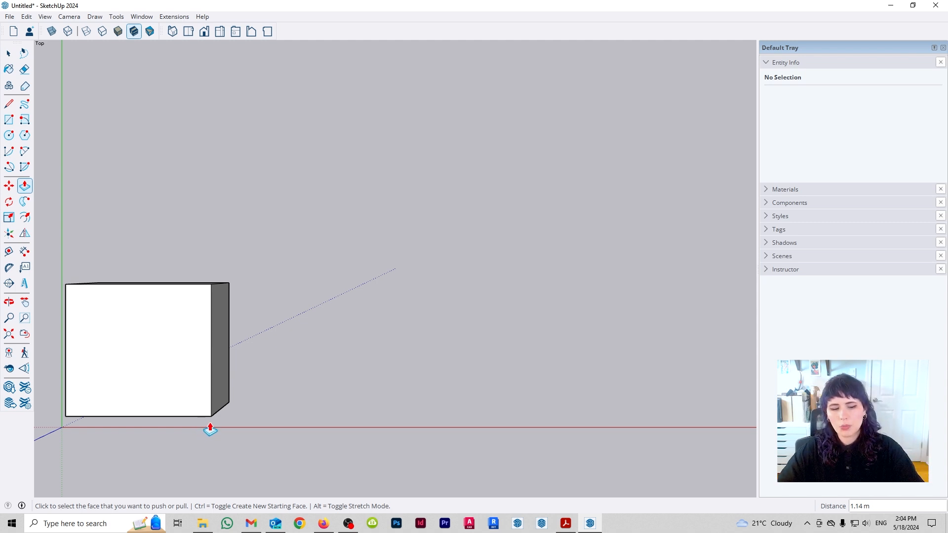
key("ctrl+z")
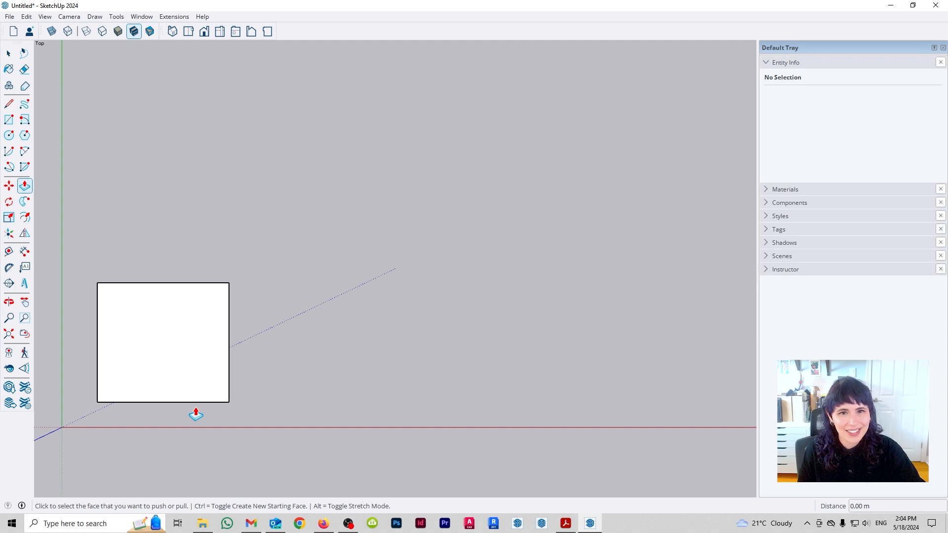
- Extrude the rectangle upward by about 1.82 m with Push/Pull in a 3D view and undo the extrusion
left_click(202, 397)
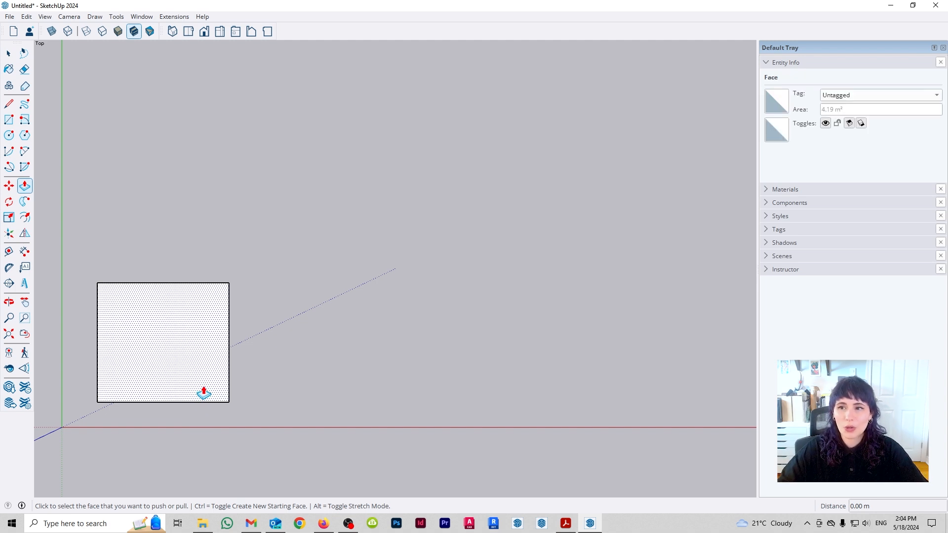
key("o")
left_click_drag(377, 402, 381, 375)
key("p")
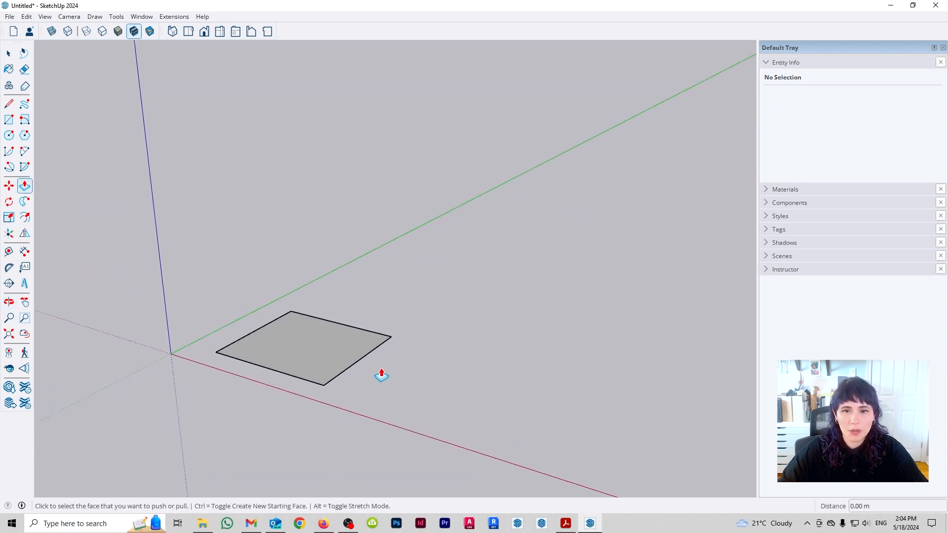
left_click(318, 361)
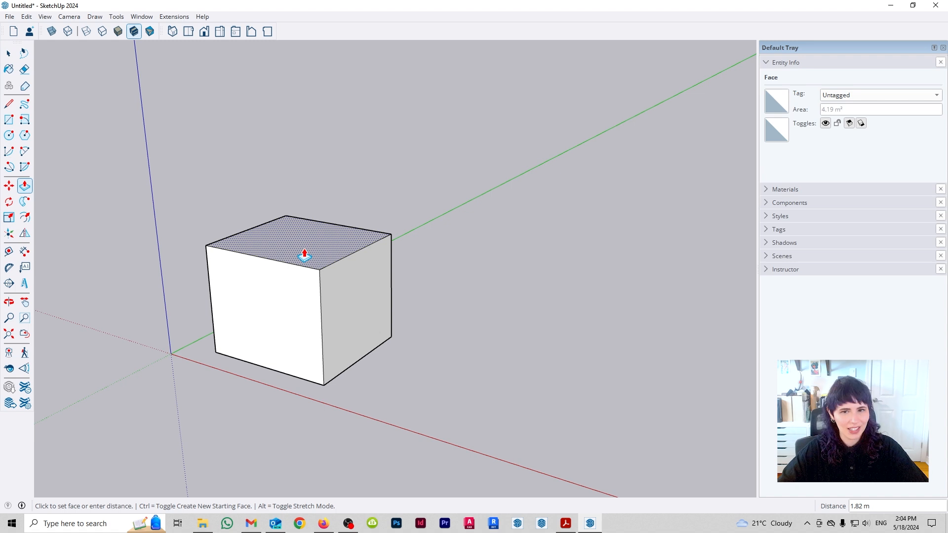
left_click(304, 255)
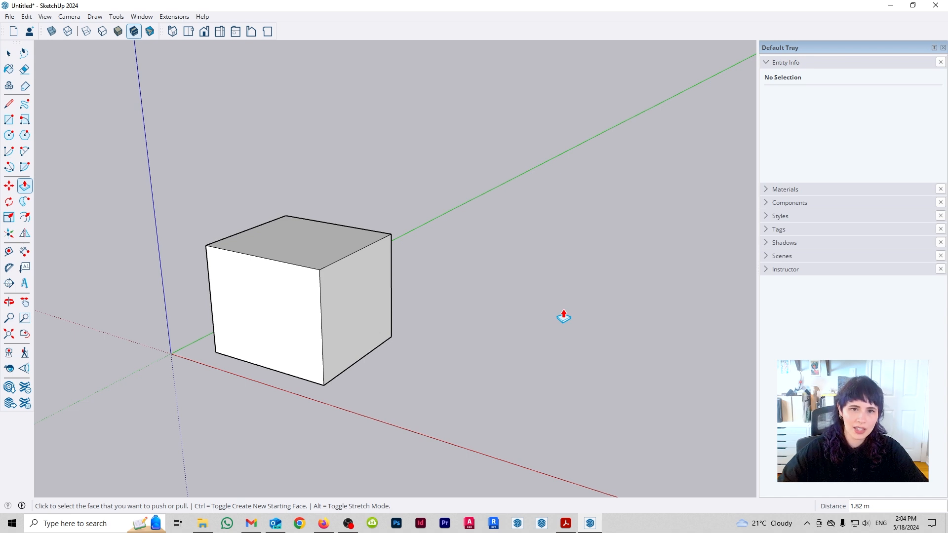
key("ctrl+z")
- Draw two more separate rectangles on the ground plane, one beside the first and a wider one behind it
key("r")
left_click(409, 377)
left_click(516, 352)
left_click(393, 238)
left_click(478, 293)
- Select all three rectangles and try to extrude them together with Push/Pull
key("space")
left_click_drag(453, 332, 694, 470)
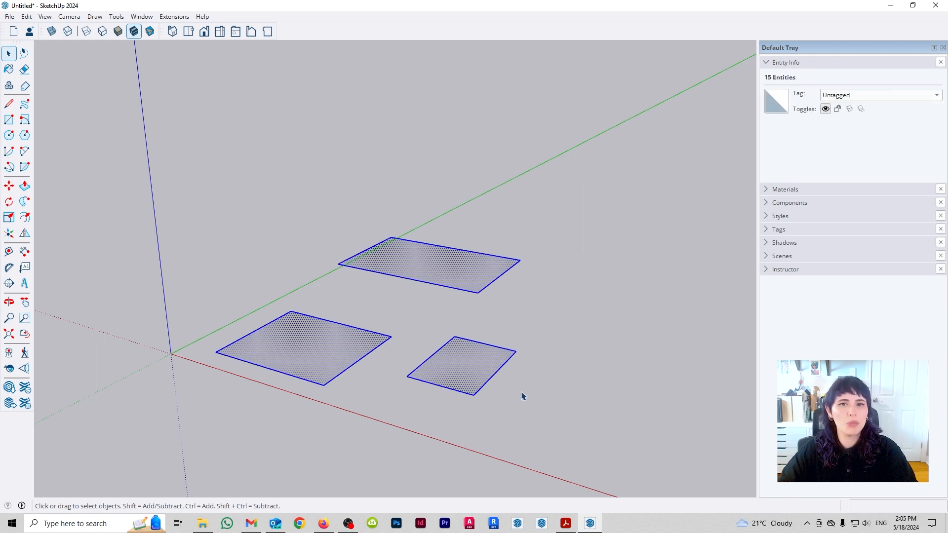
key("p")
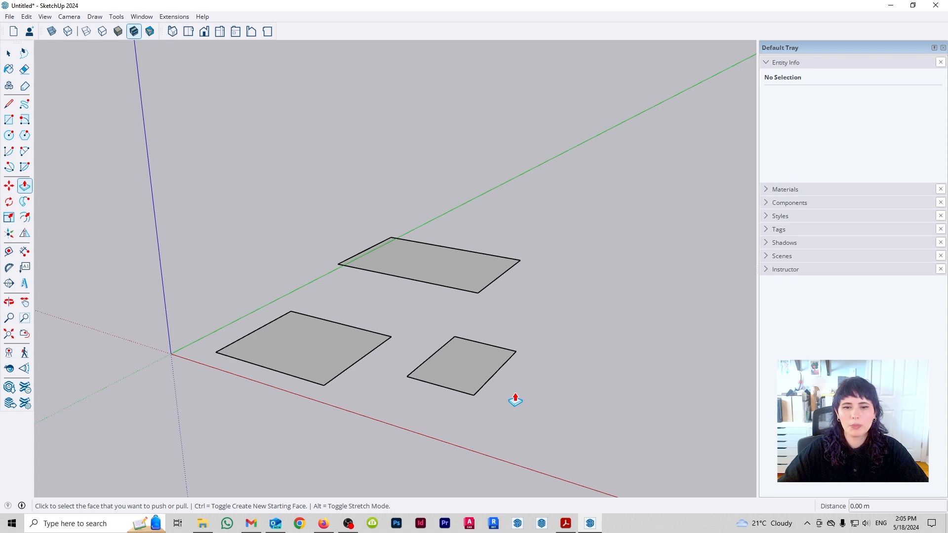
left_click(271, 343)
key("space")
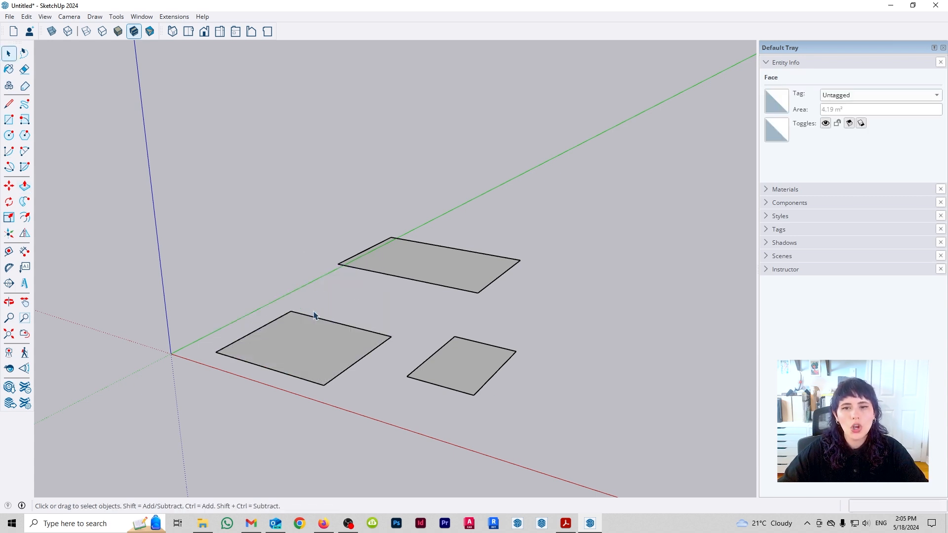
- Undo the two additional rectangles, keeping only the one nearest the origin
left_click(600, 409)
key("ctrl+z")
key("ctrl+z")
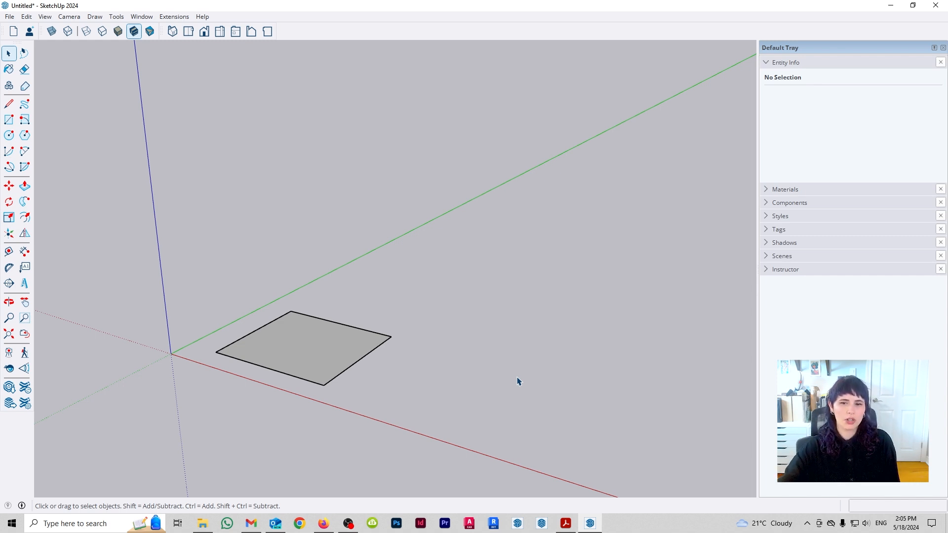
- Try to extrude the remaining rectangle upward by about 1.87 m with Push/Pull
key("p")
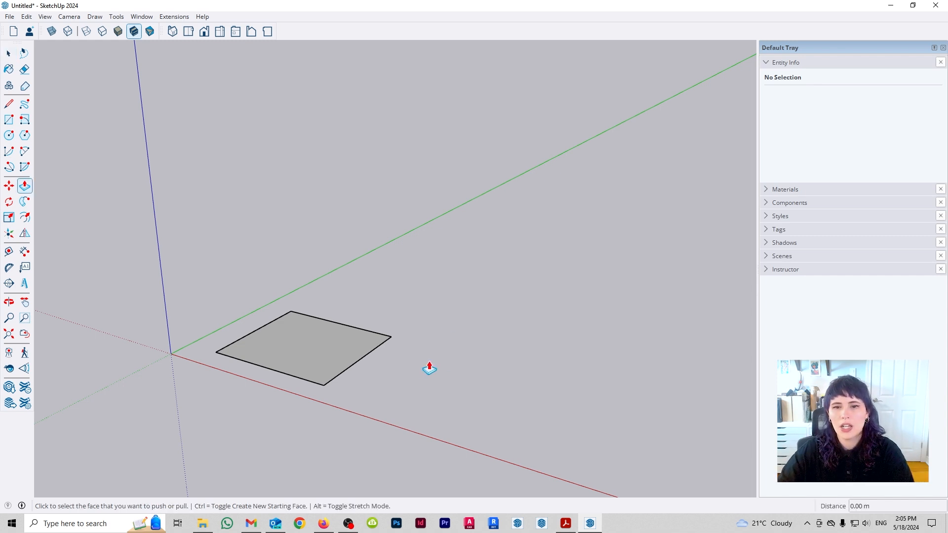
left_click(340, 362)
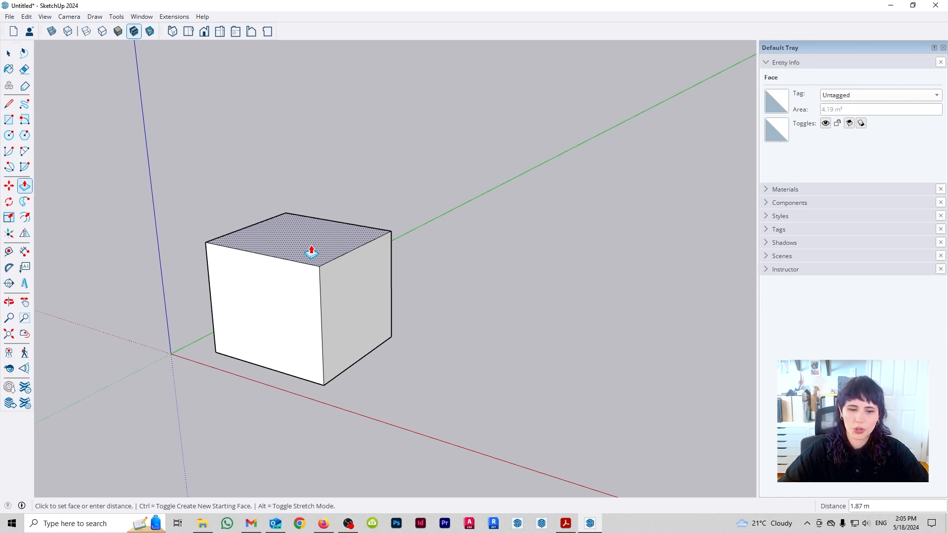
key("Escape")
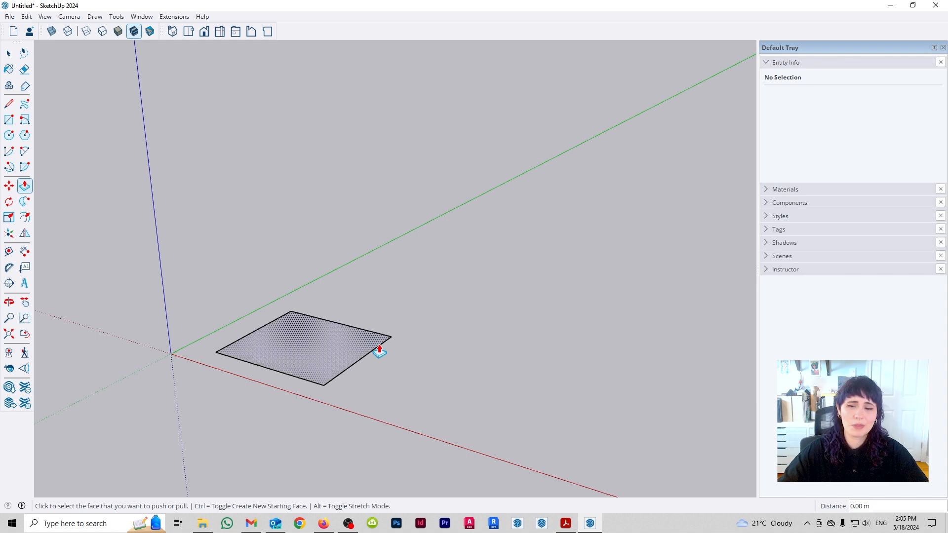
key("space")
- Draw a second rectangle adjoining the first, starting from a point along their shared side
mouse_move(401, 369)
middle_mouse_down()
mouse_move(387, 353)
mouse_move(390, 371)
middle_mouse_up()
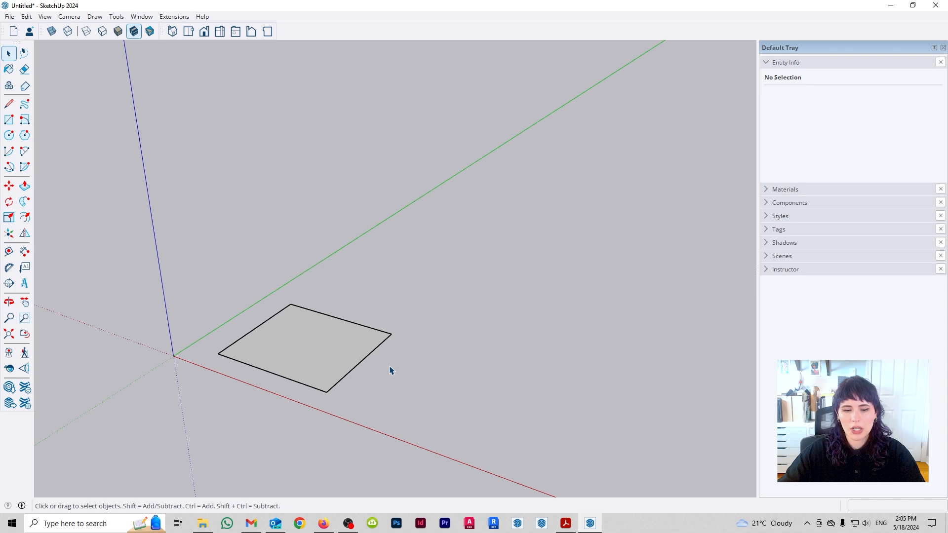
key("r")
left_click(361, 362)
left_click(565, 332)
key("space")
- Offset the second rectangle's outline inward to create a smaller rectangle inside it
key("f")
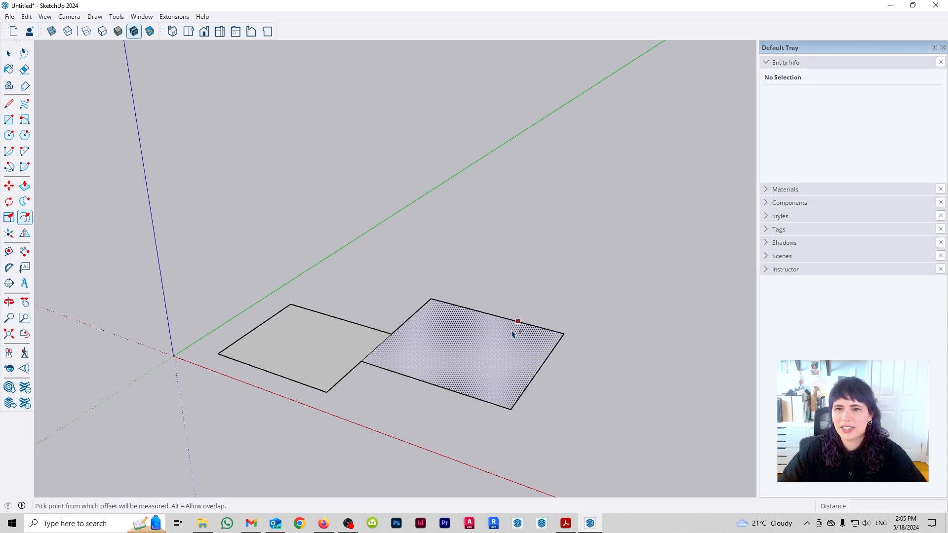
left_click(514, 330)
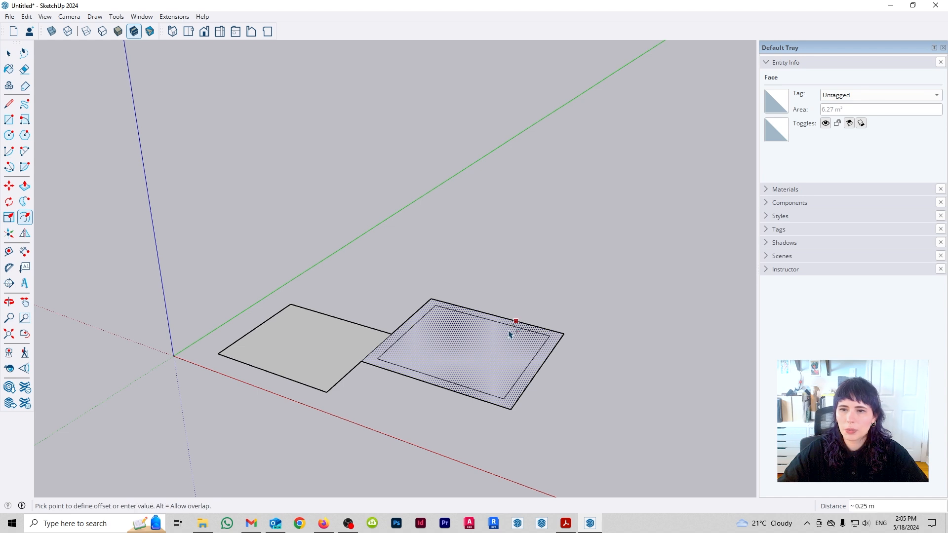
left_click(510, 334)
key("space")
- Extrude the first rectangle upward by about 2.08 m with Push/Pull
key("p")
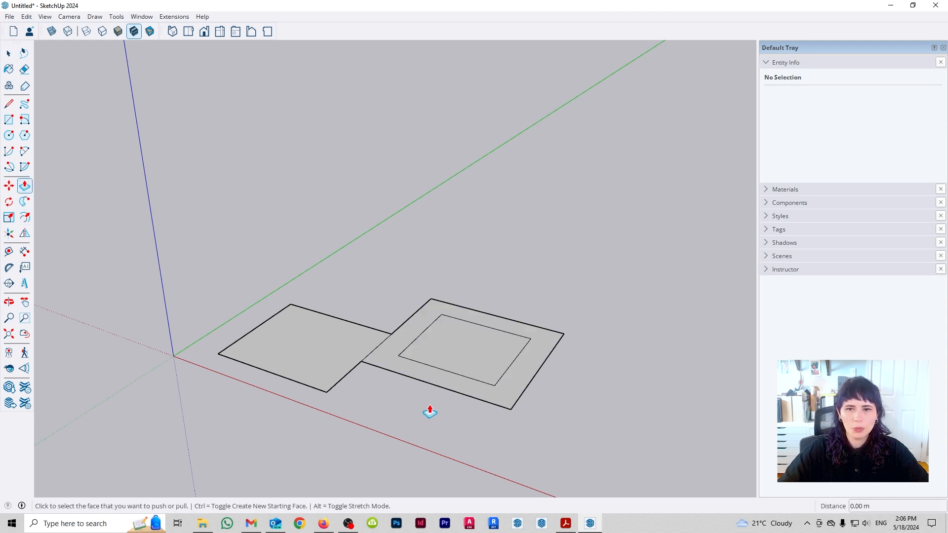
left_click(322, 360)
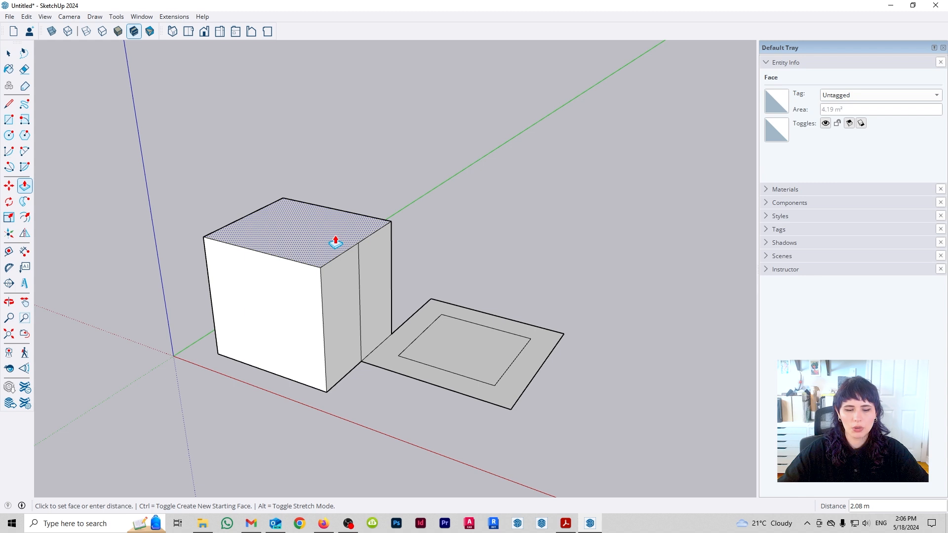
left_click(335, 243)
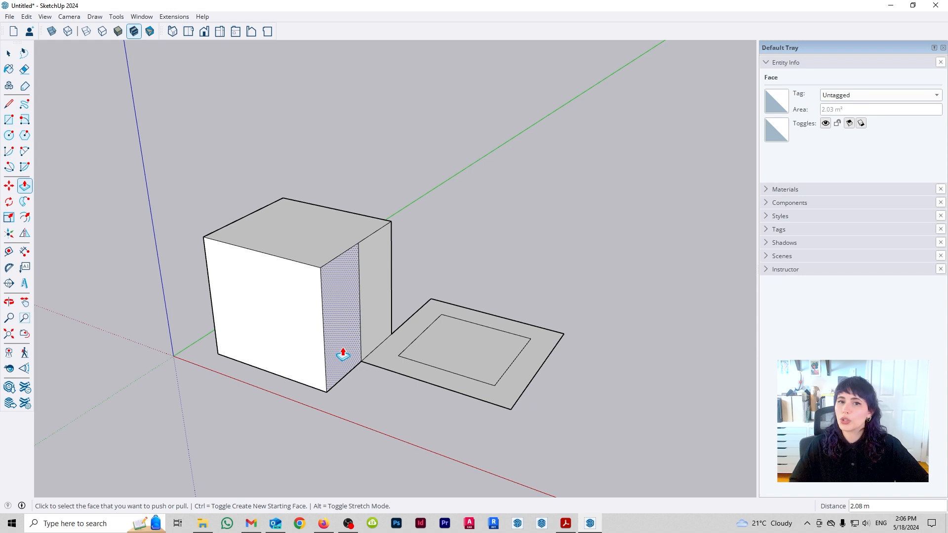
- Extrude the inner offset face of the second rectangle upward with Push/Pull, leaving the surrounding border flat, and inspect its underside
middle_click_drag(444, 365, 483, 334)
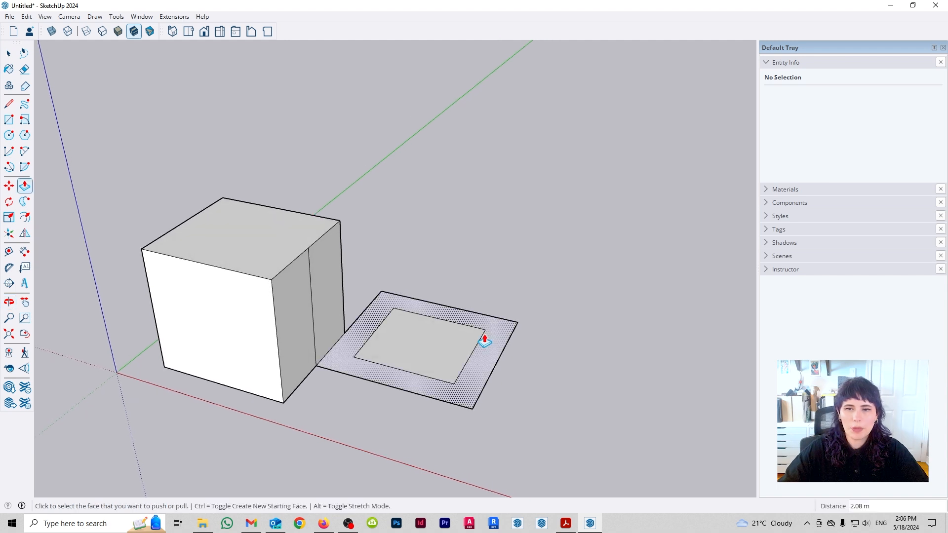
left_click(447, 355)
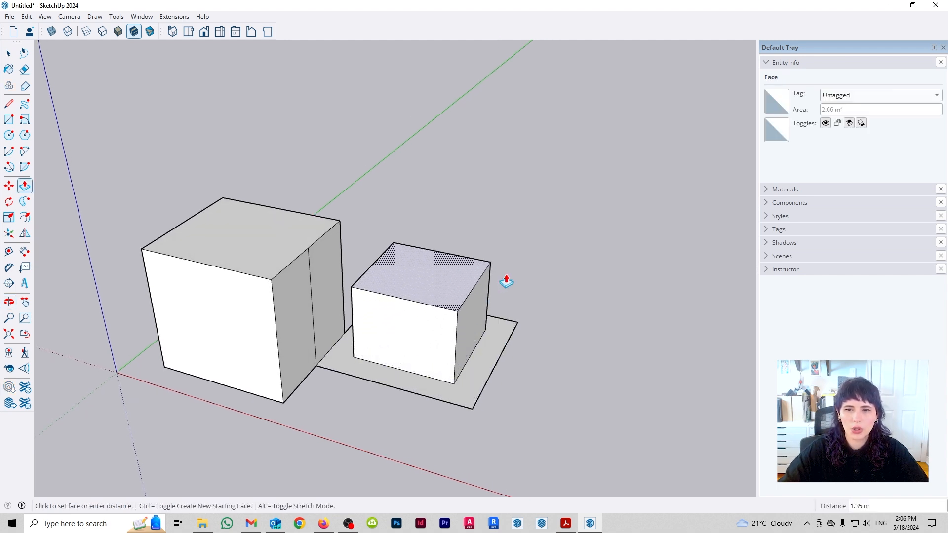
left_click(557, 267)
key("space")
middle_click_drag(530, 408, 510, 441)
middle_click_drag(519, 475, 523, 298)
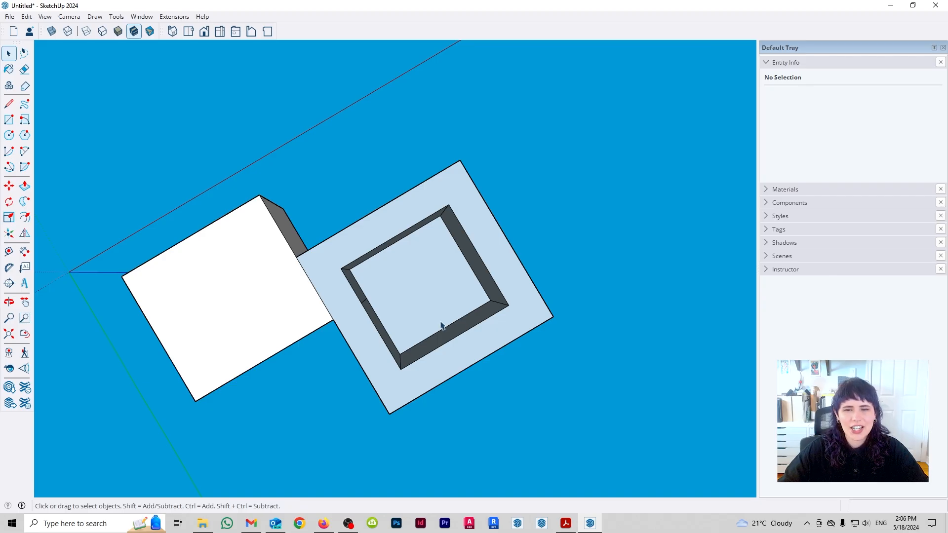
- Undo the upward extrusion of the second rectangle's inner offset face
middle_click_drag(478, 229, 470, 405)
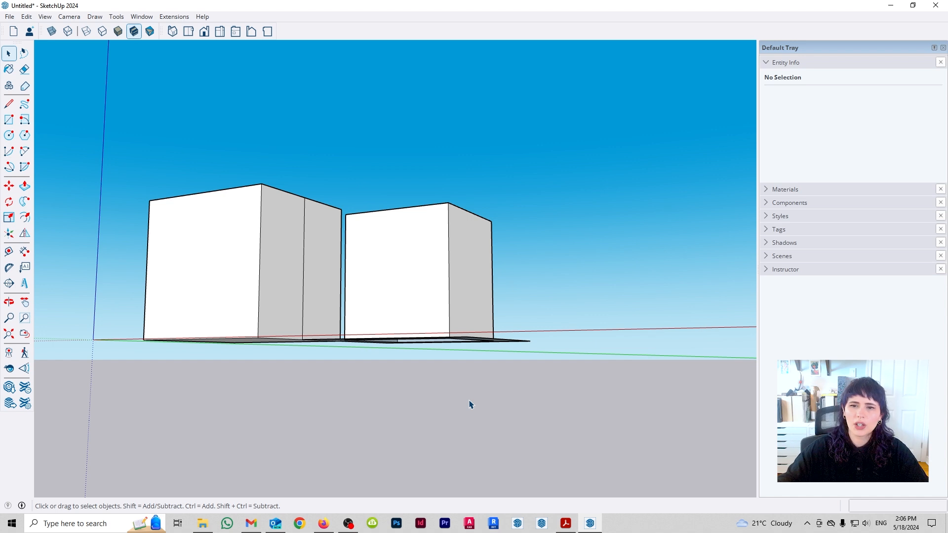
middle_click_drag(461, 346, 495, 425)
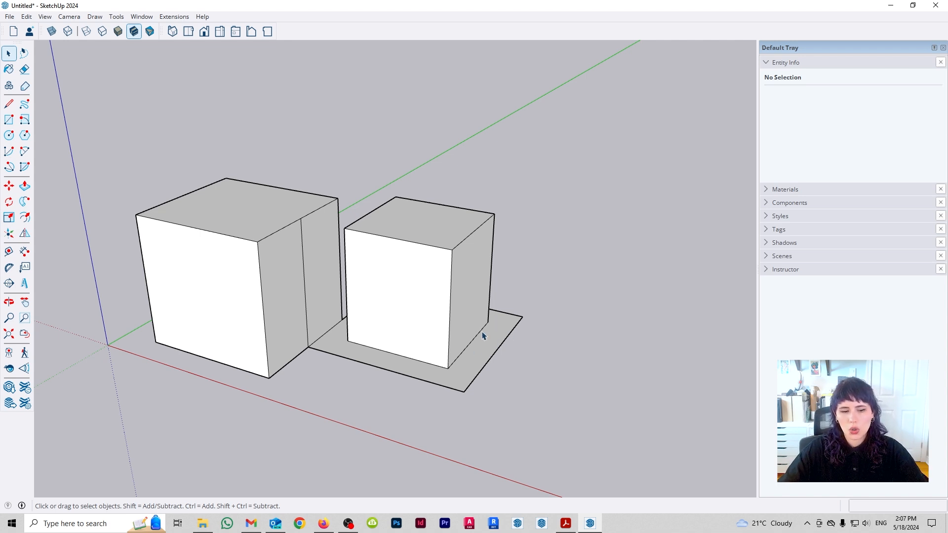
key("ctrl+z")
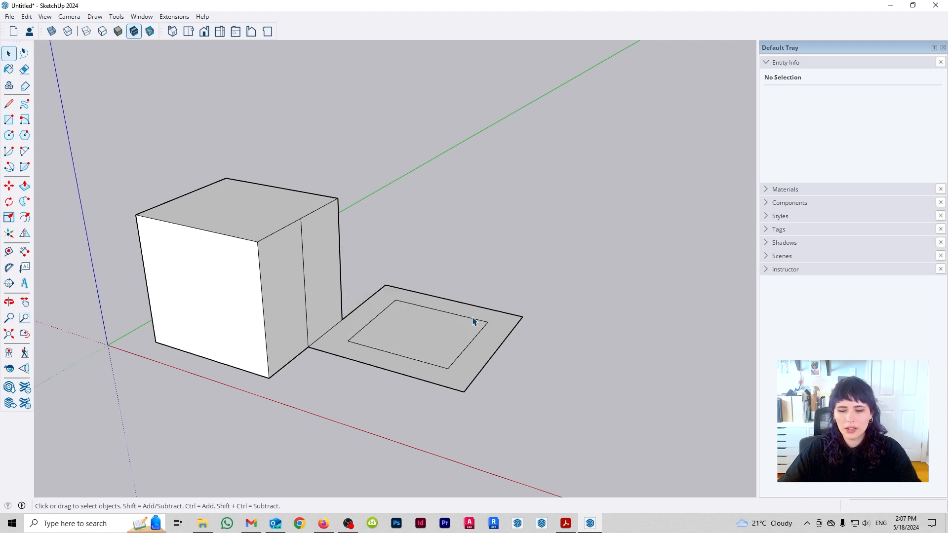
key("p")
left_click(439, 344)
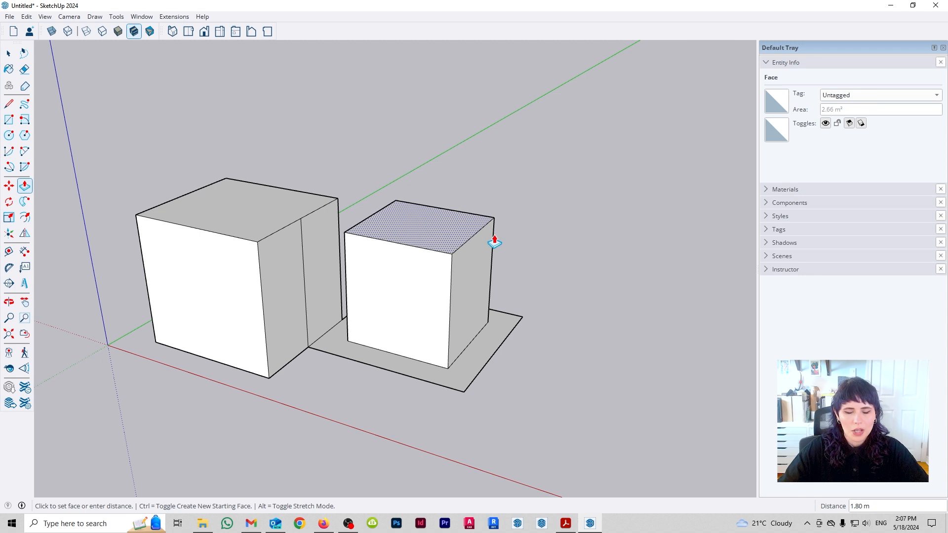
key("space")
- Draw a separate rectangle on the ground plane beyond the offset rectangle, near the red axis
middle_click_drag(532, 340, 334, 286)
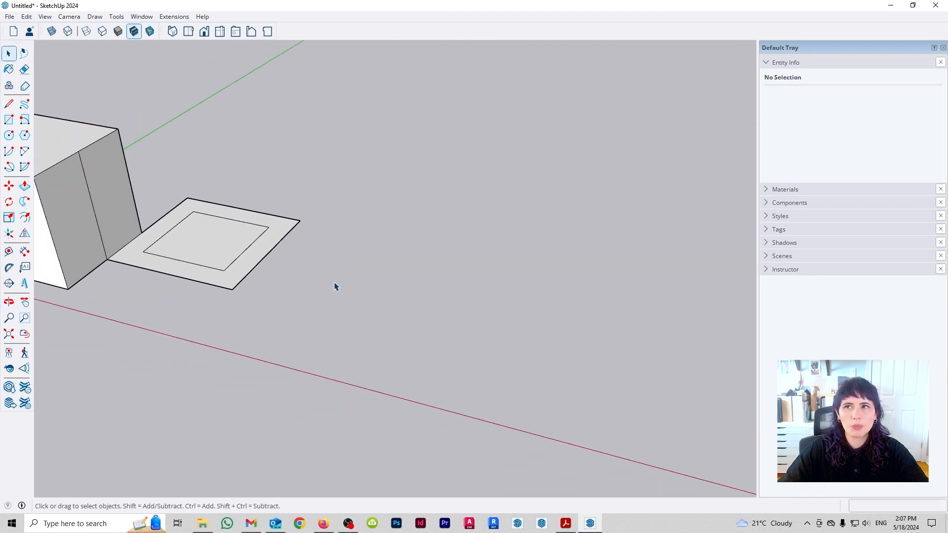
key("r")
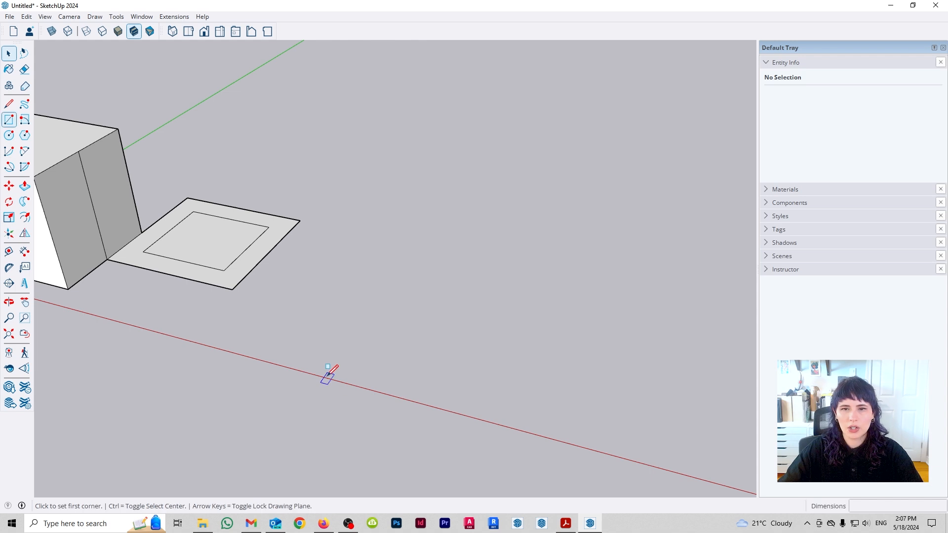
left_click(346, 345)
left_click(488, 302)
key("space")
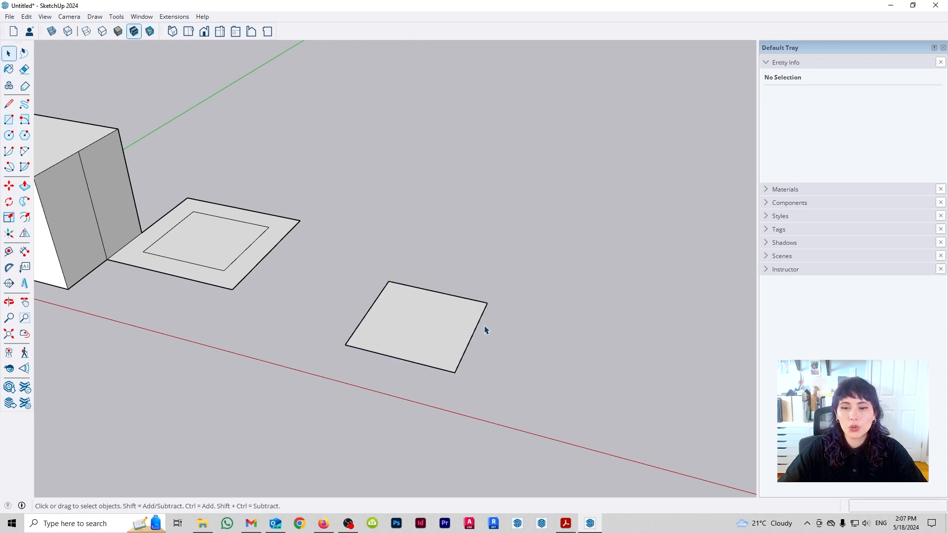
- Copy the separate rectangle with its edges straight up by about 1.73 m
middle_click_drag(523, 412, 484, 385)
double_click(436, 342)
key("m")
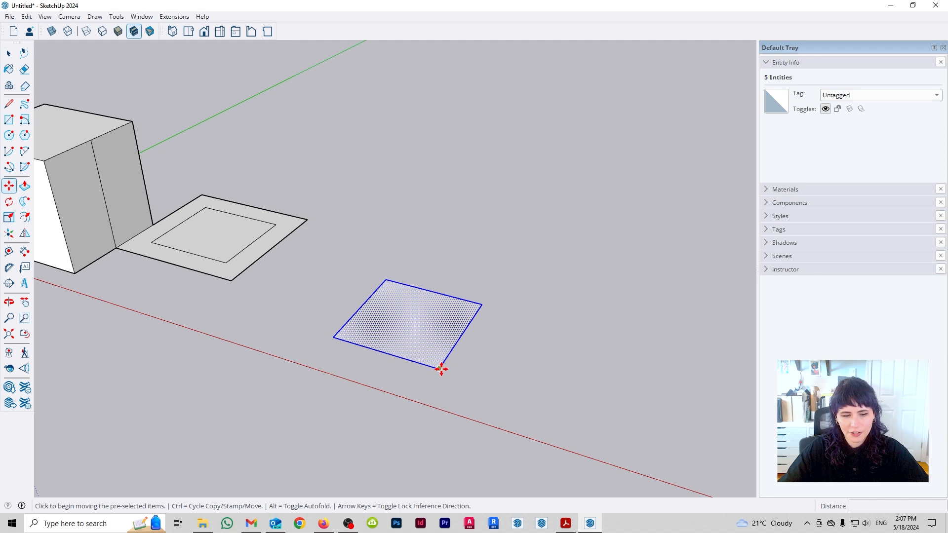
key("ctrl")
left_click(440, 368)
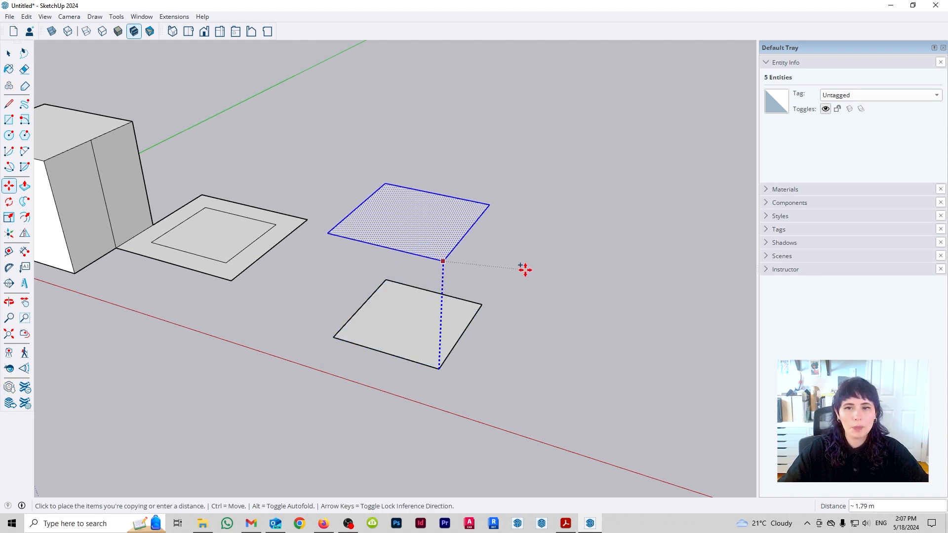
left_click(527, 272)
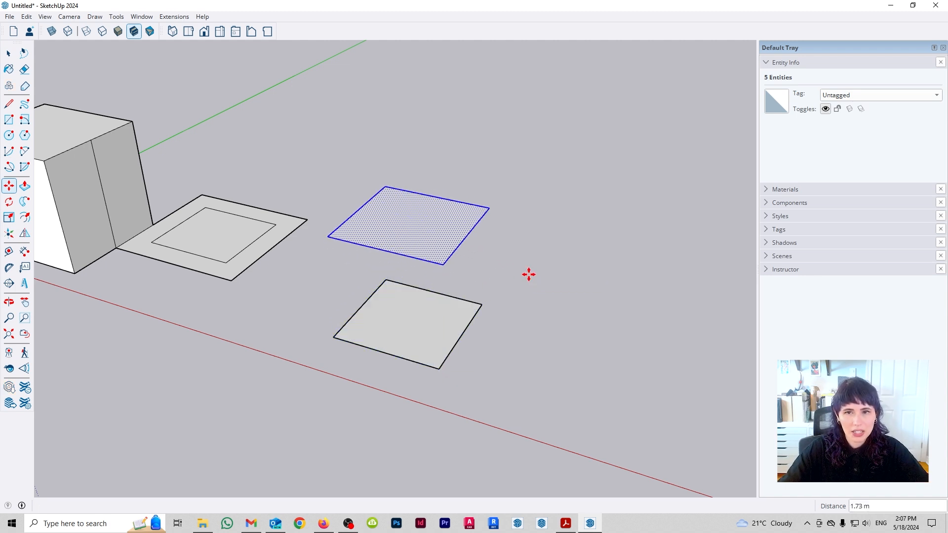
key("space")
- Draw two vertical rectangles between the corners of the raised copy and the lower rectangle to close two adjacent sides
key("r")
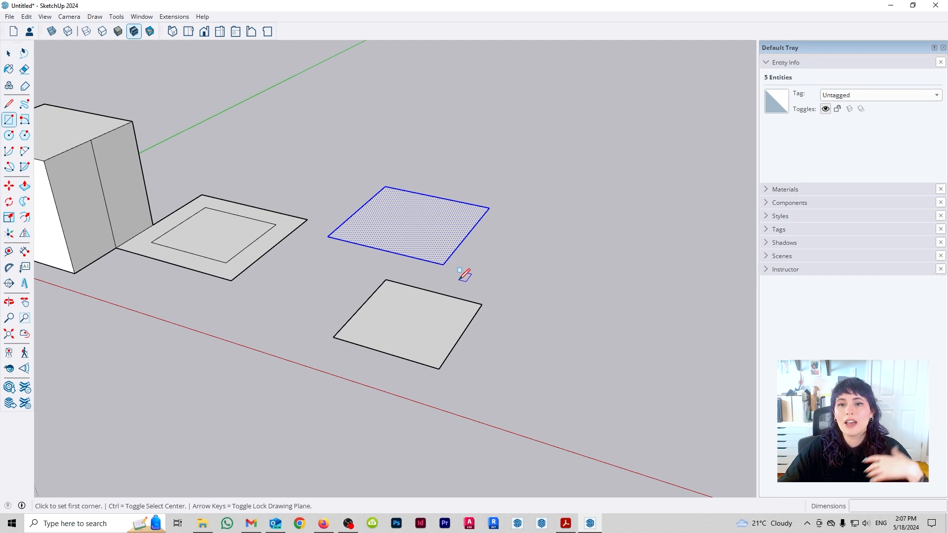
left_click(327, 236)
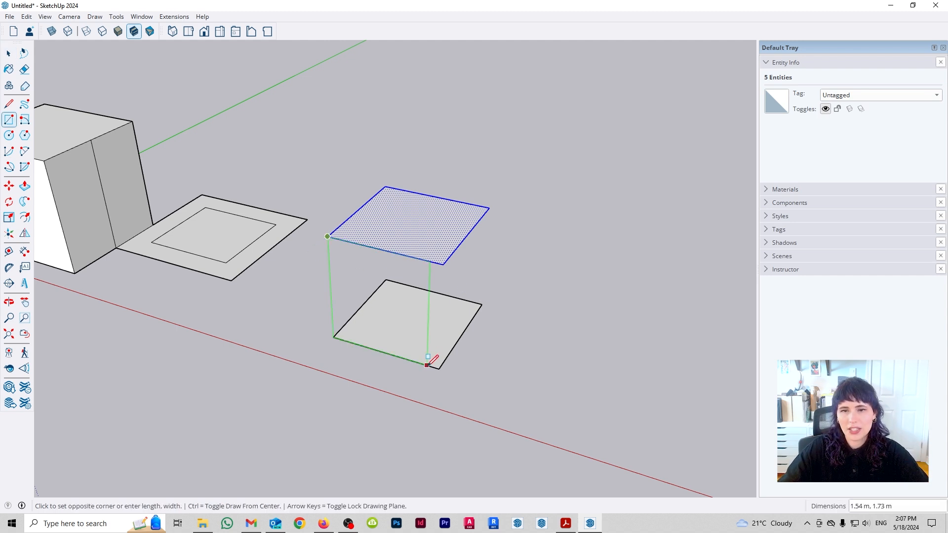
left_click(439, 368)
left_click(439, 368)
left_click(491, 205)
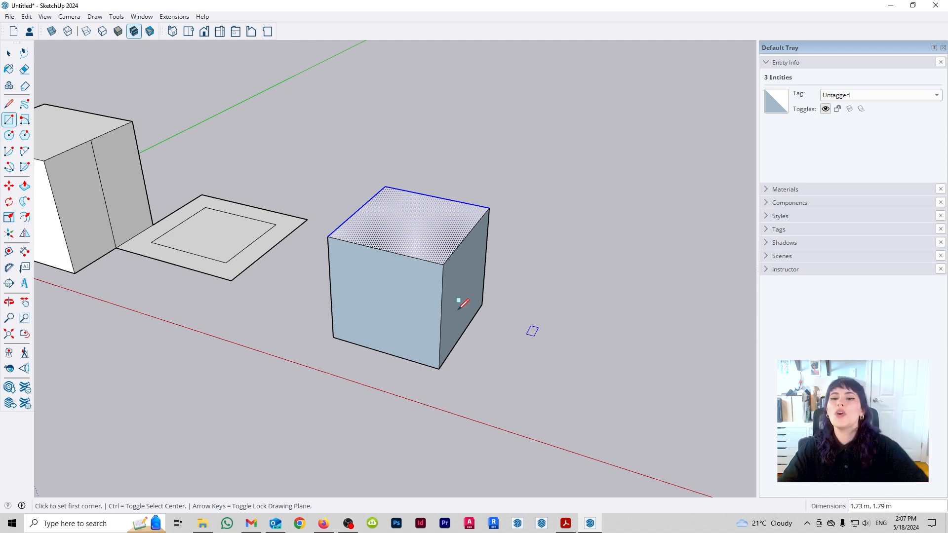
key("space")
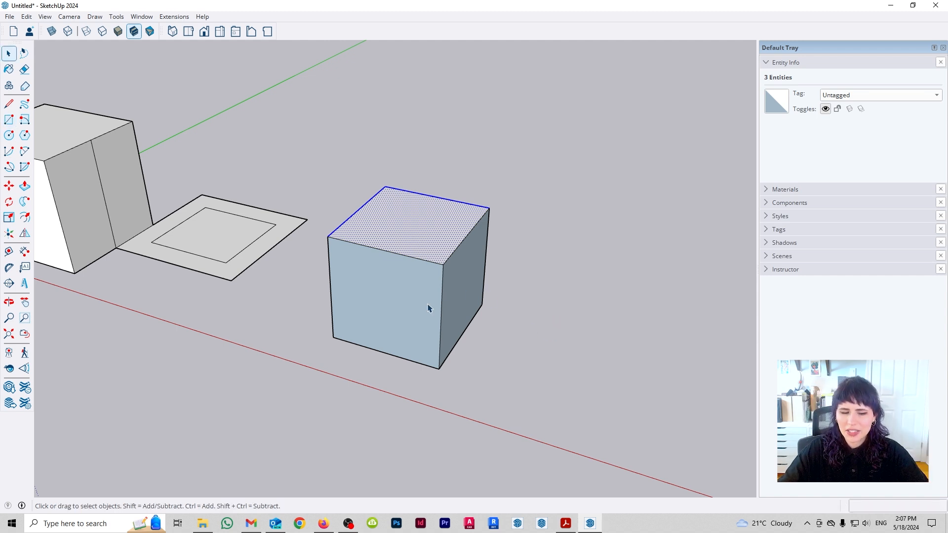
- Undo the two vertical rectangles and the raised copy
key("ctrl+z")
key("ctrl+z")
key("ctrl+z")
- Try raising the separate rectangle along the vertical axis, toggling between copy and move, and delete the rectangle
double_click(426, 321)
key("m")
left_click(417, 321)
key("ctrl")
key("Up")
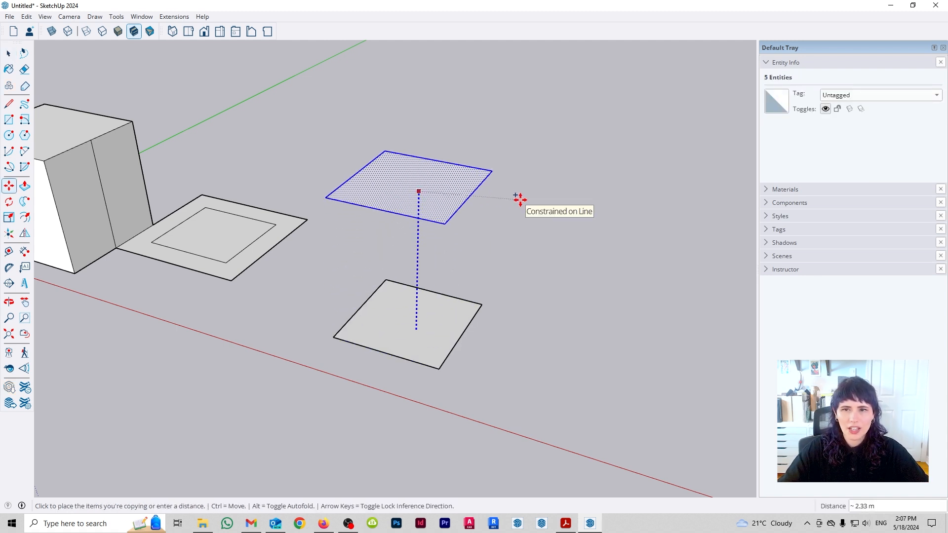
key("ctrl")
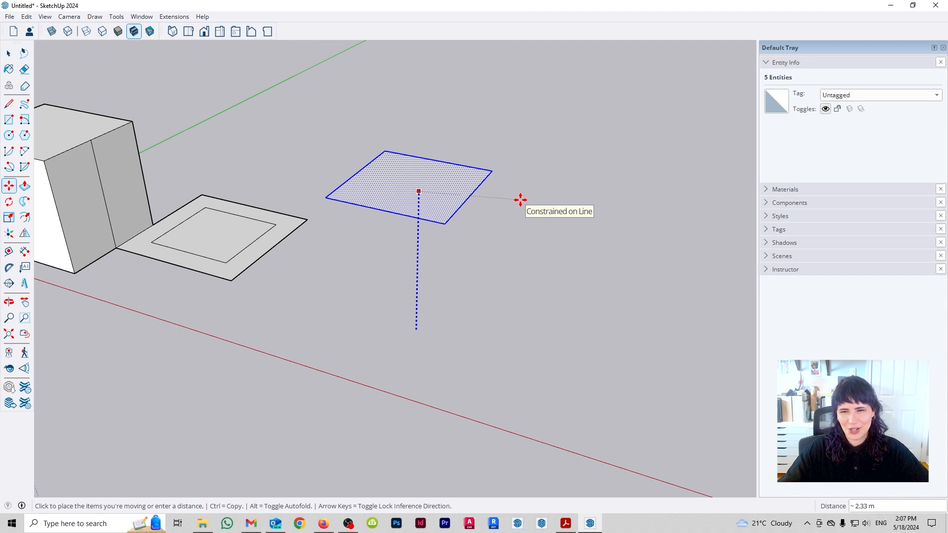
key("ctrl")
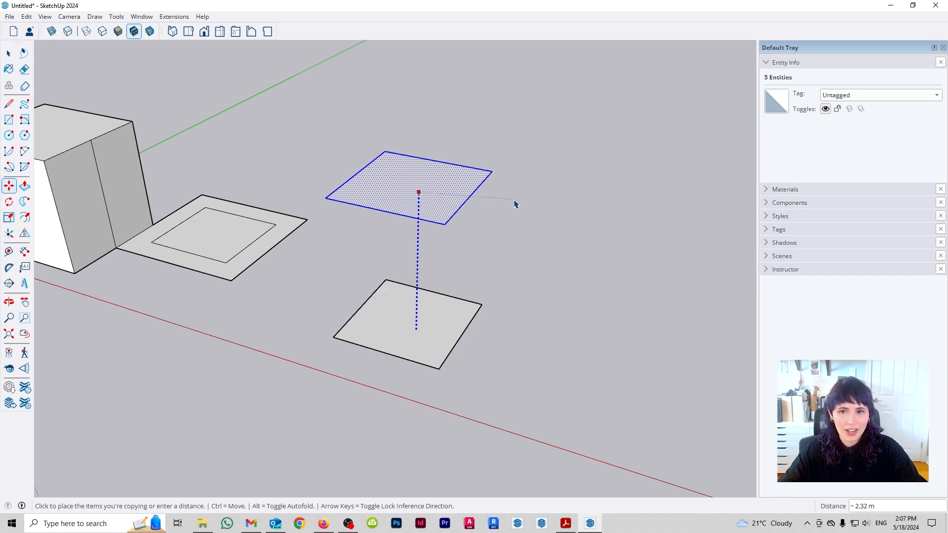
key("space")
key("Delete")
- Extrude the second rectangle's inner offset face upward about 2.4 m with Push/Pull, trying Create New Starting Face on and off
middle_click_drag(392, 328, 266, 326)
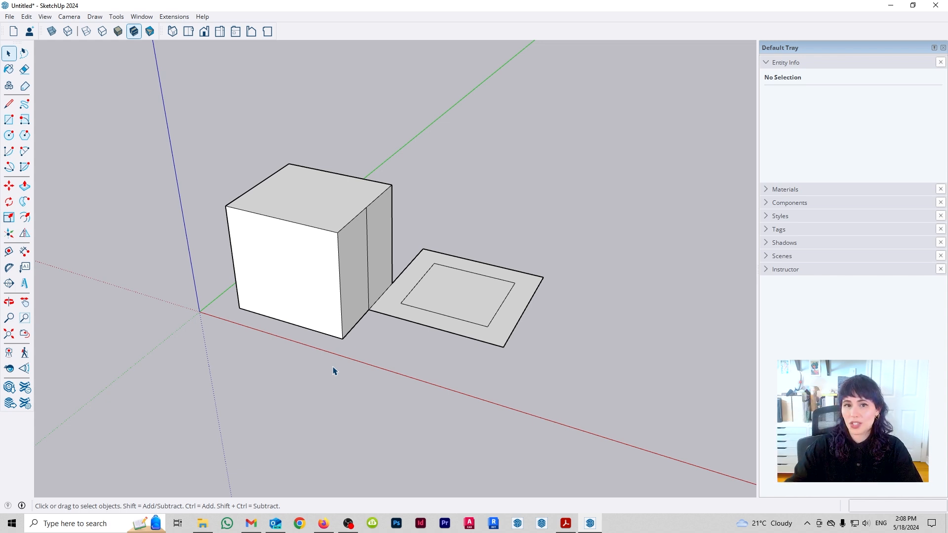
middle_click_drag(573, 274, 539, 252)
key("p")
left_click(404, 360)
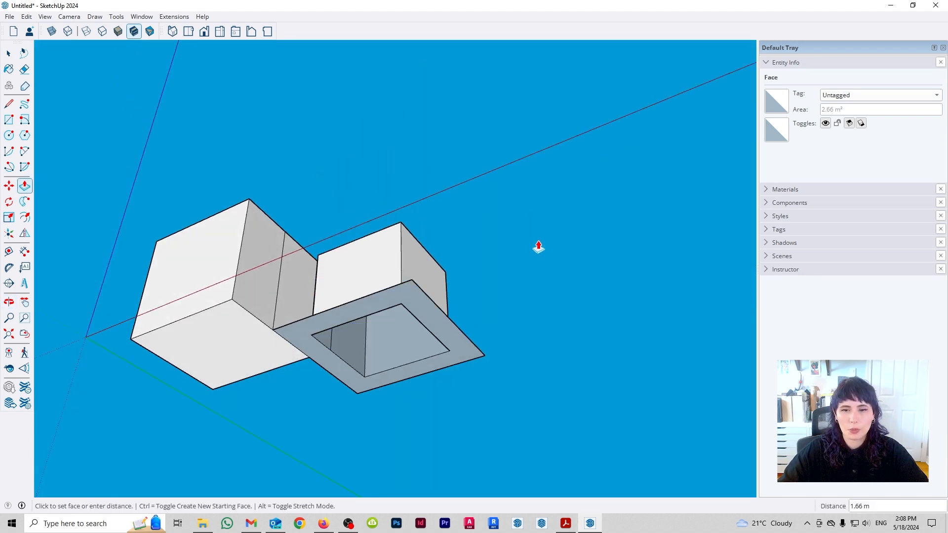
key("ctrl")
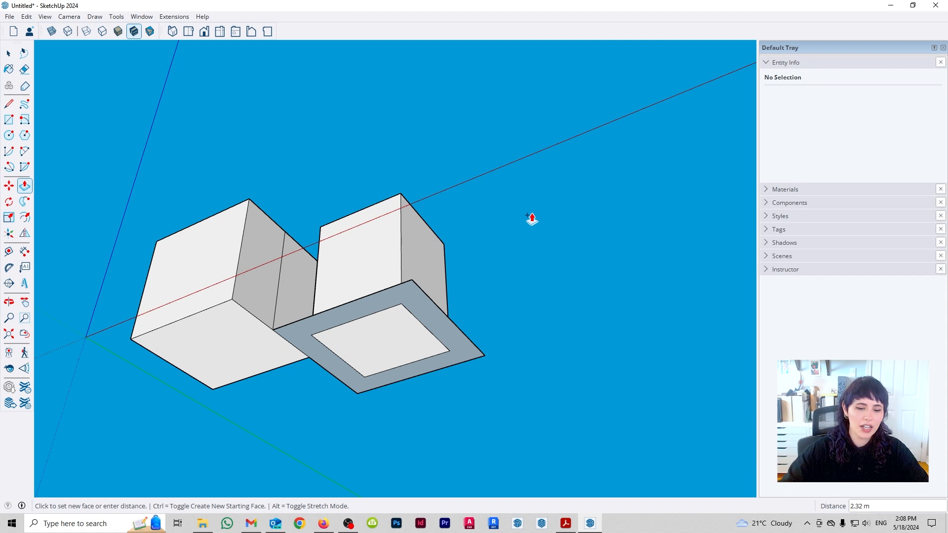
key("ctrl")
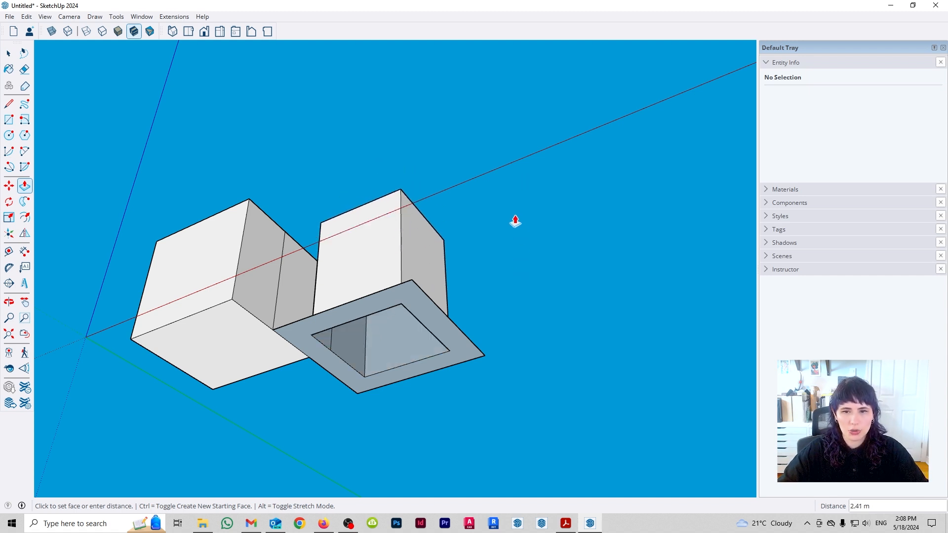
left_click(514, 218)
key("space")
middle_click_drag(386, 192, 446, 267)
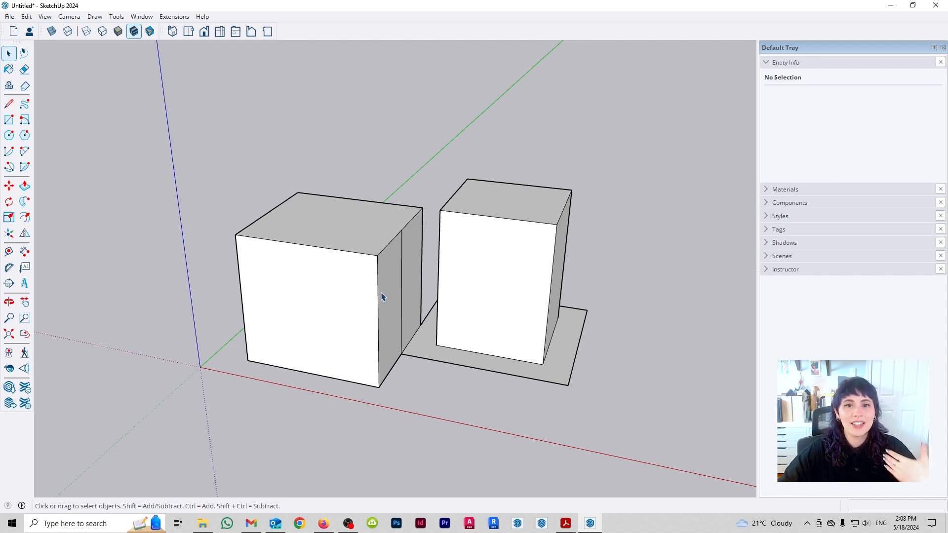
- Draw a rectangle within the front face of the first box
middle_click_drag(312, 319, 424, 339)
key("r")
left_click(312, 372)
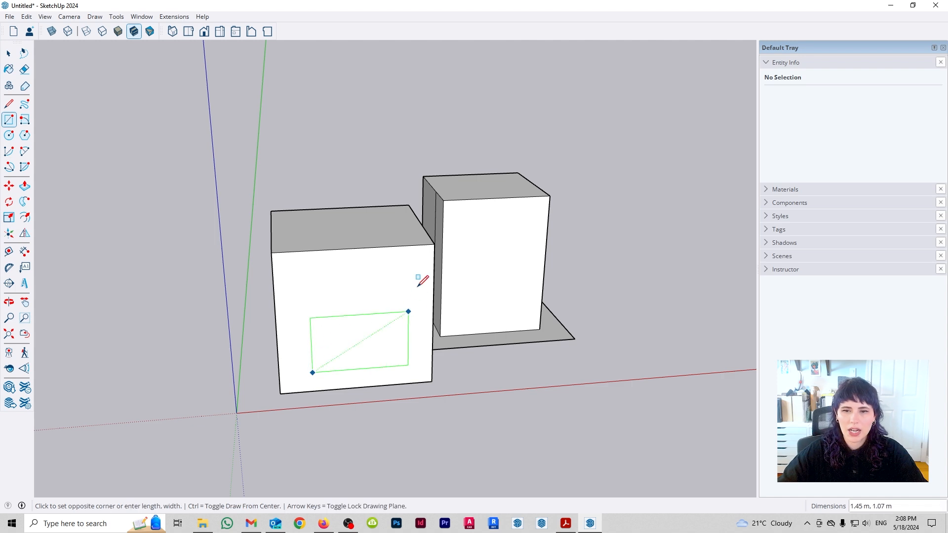
left_click(402, 271)
key("space")
- Push the rectangle on the front face 1.95 m through to the opposite face, cutting an opening through the first box
middle_click_drag(502, 204, 520, 412)
middle_click_drag(198, 363, 379, 396)
key("p")
middle_click_drag(389, 346, 420, 387)
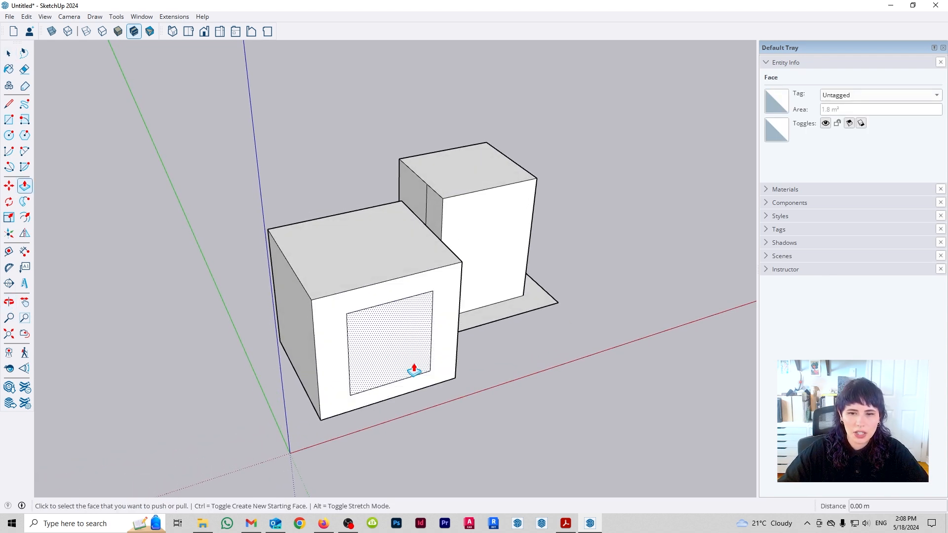
left_click(414, 371)
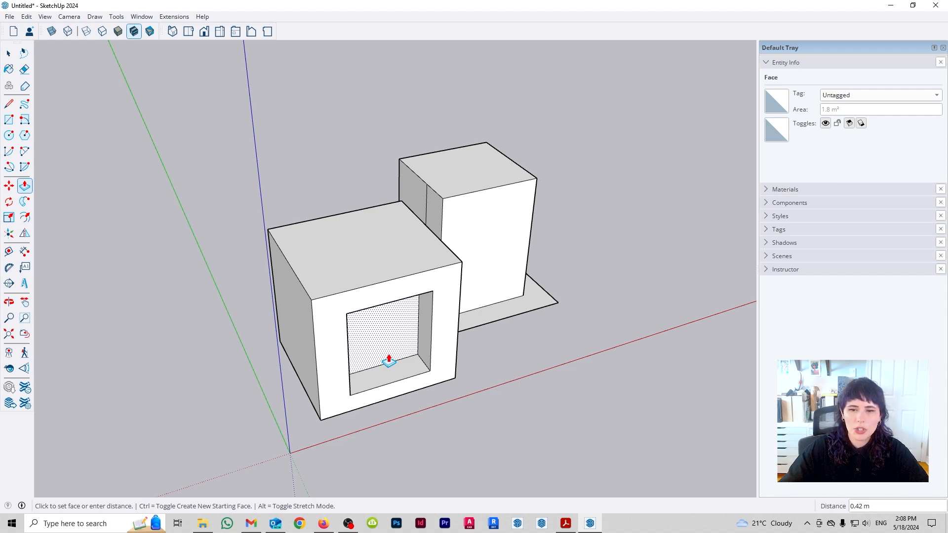
middle_click_drag(394, 353, 361, 301)
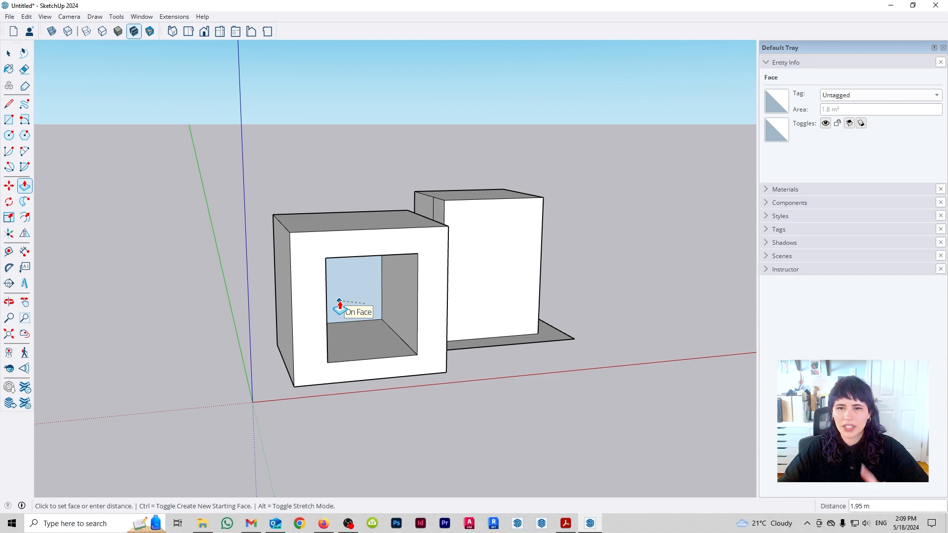
middle_click_drag(340, 305, 502, 355)
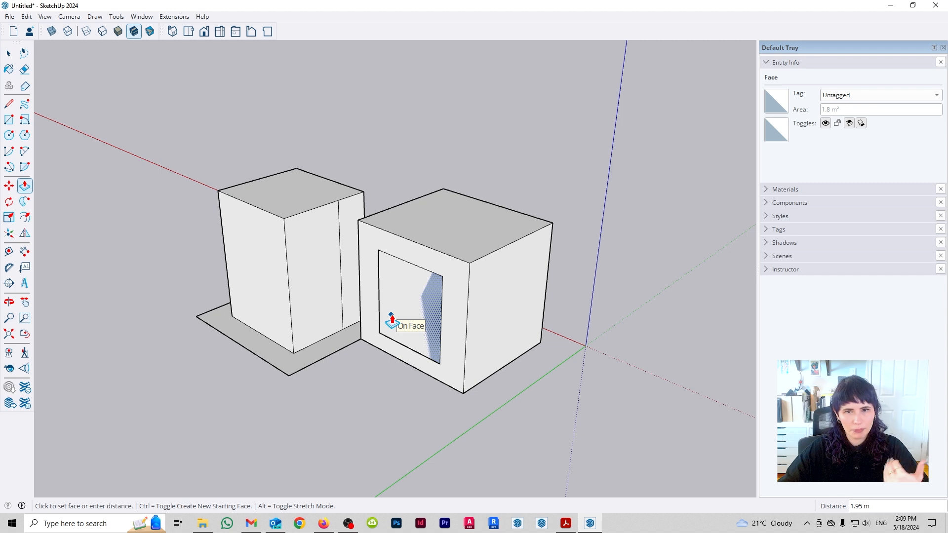
left_click(392, 320)
middle_click_drag(391, 321, 141, 371)
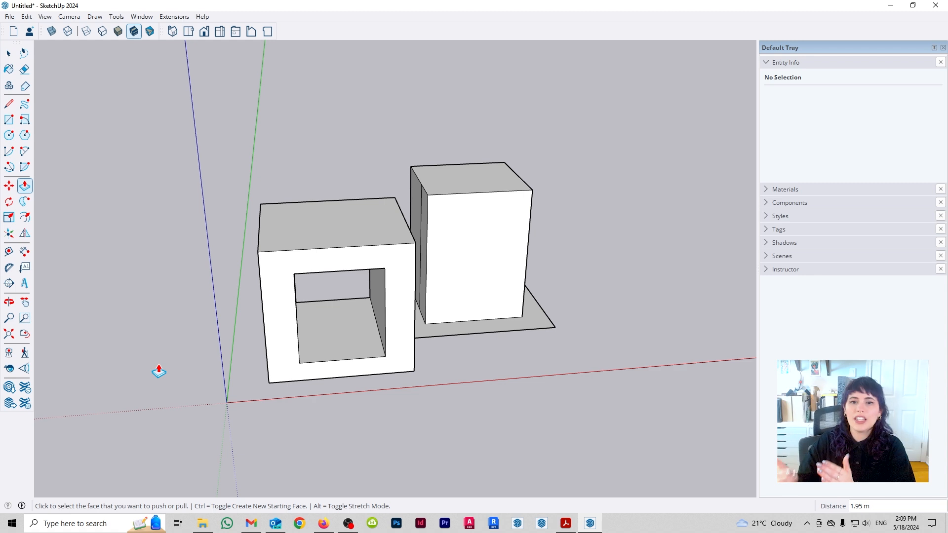
- Move the first box's top edge above the blue axis side straight up to make the roof slope
middle_click_drag(243, 313, 317, 235)
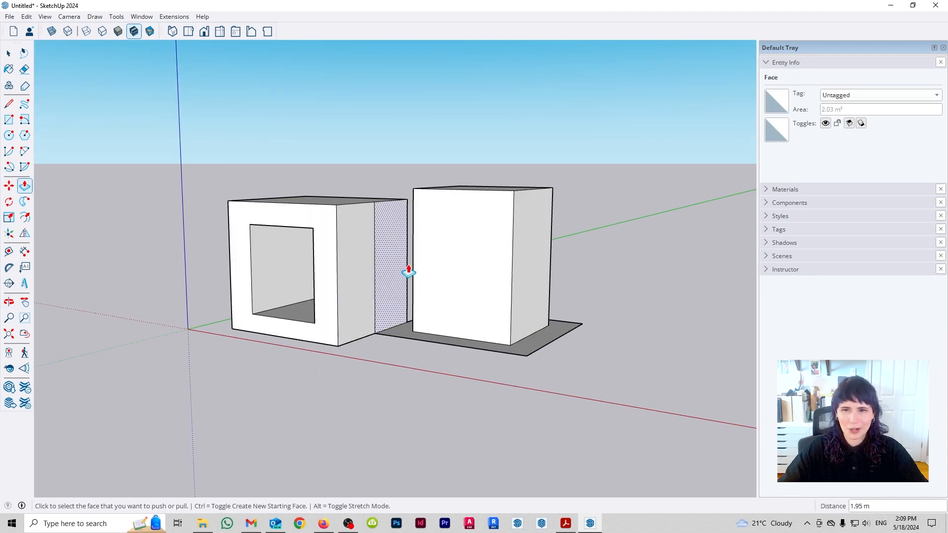
middle_click_drag(430, 239, 427, 331)
key("space")
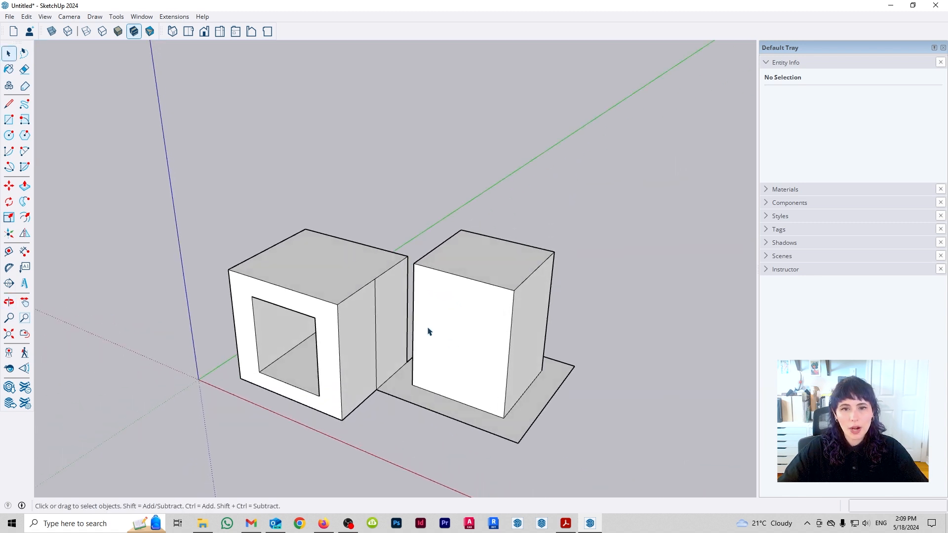
left_click(262, 254)
key("m")
left_click(229, 270)
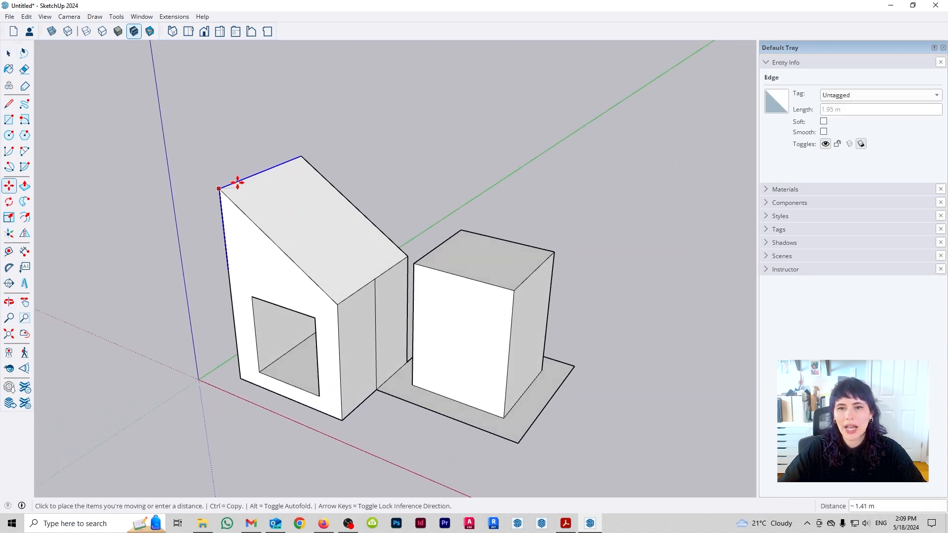
left_click(237, 179)
key("space")
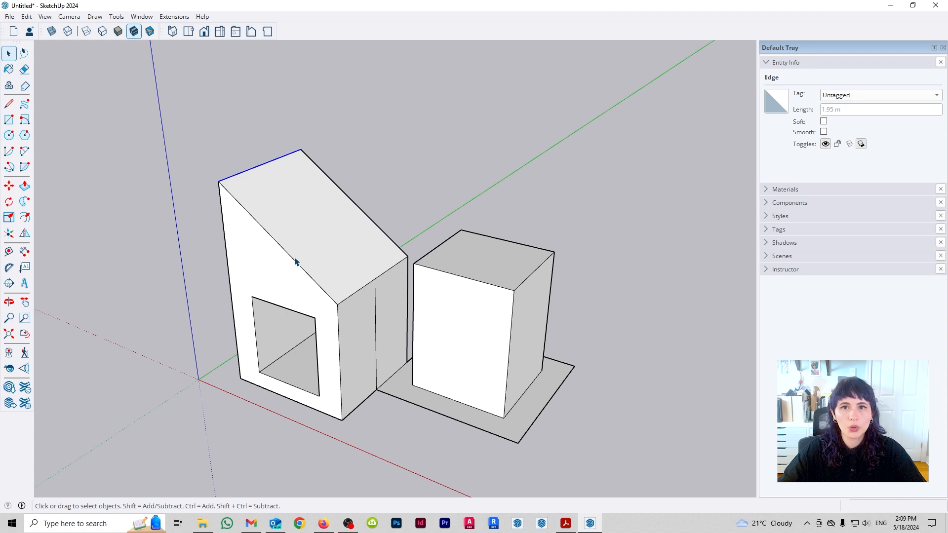
- Draw a small rectangle on the sloped roof face, starting from a point on its raised edge
key("r")
left_click(246, 171)
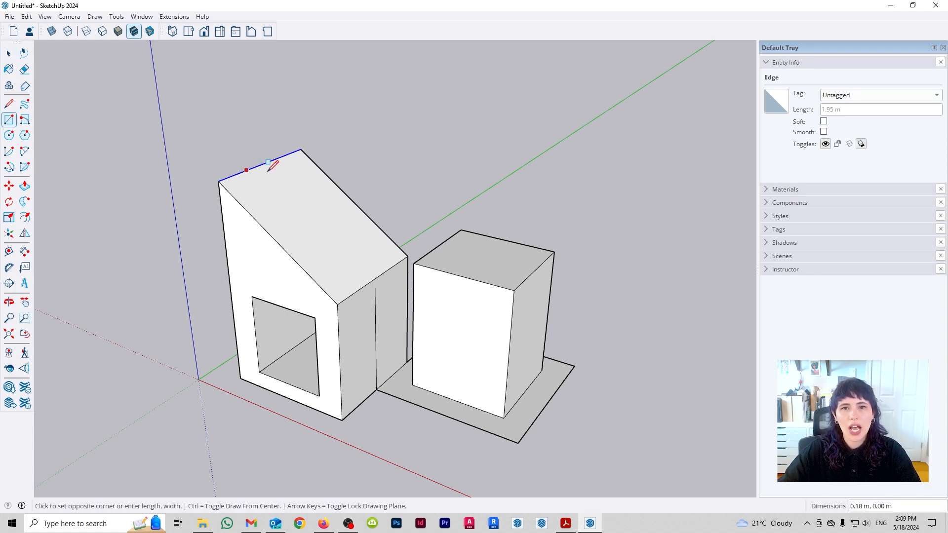
left_click(305, 197)
key("space")
- Try to pull the small roof rectangle about 2.09 m outward, perpendicular to the sloped face
middle_click_drag(349, 229, 380, 279)
middle_click_drag(269, 314, 372, 232)
key("p")
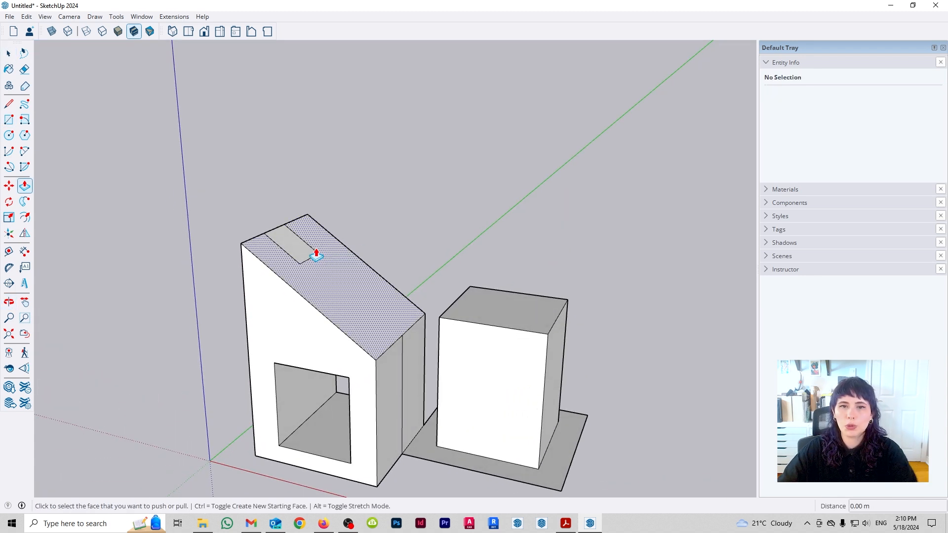
left_click(297, 248)
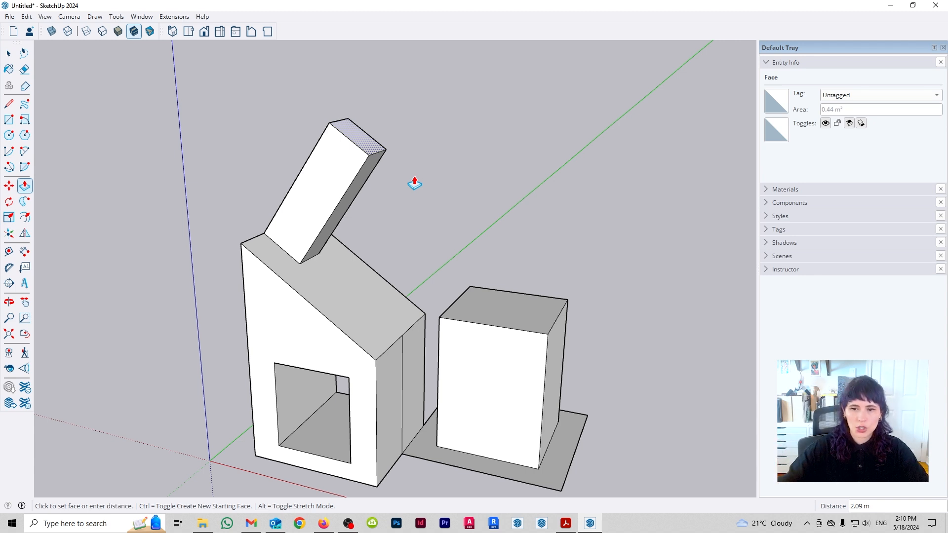
key("space")
middle_click_drag(559, 390, 477, 285)
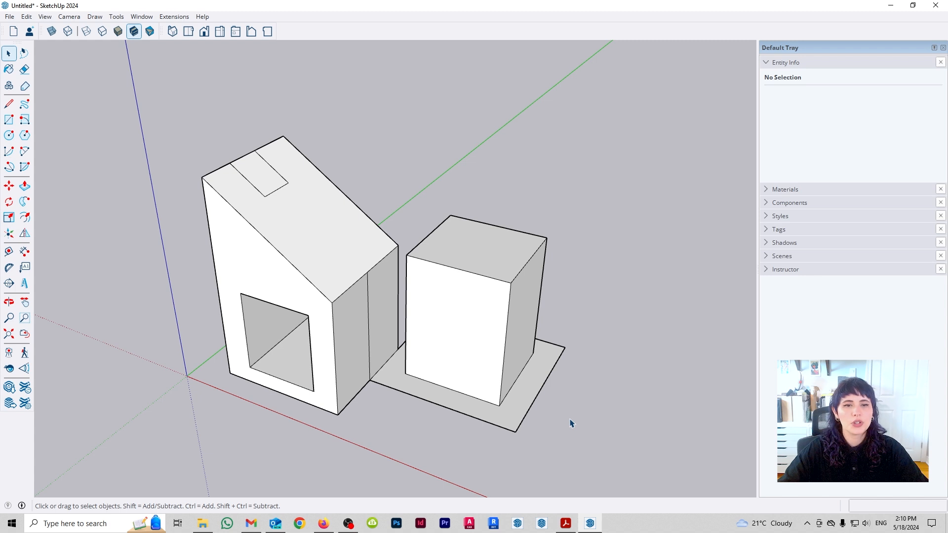
- Select all the geometry and flip it about the horizontal blue plane and back again
left_click_drag(660, 459, 108, 84)
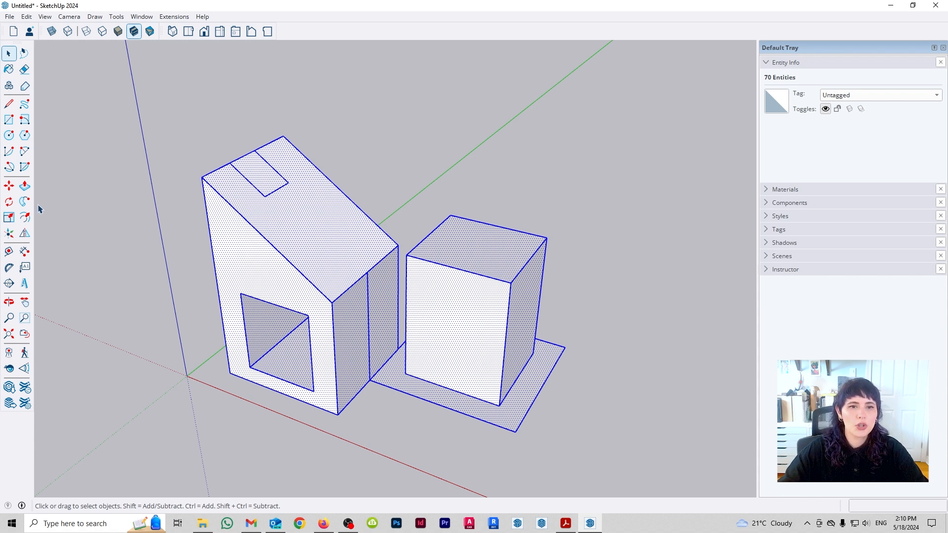
left_click(24, 234)
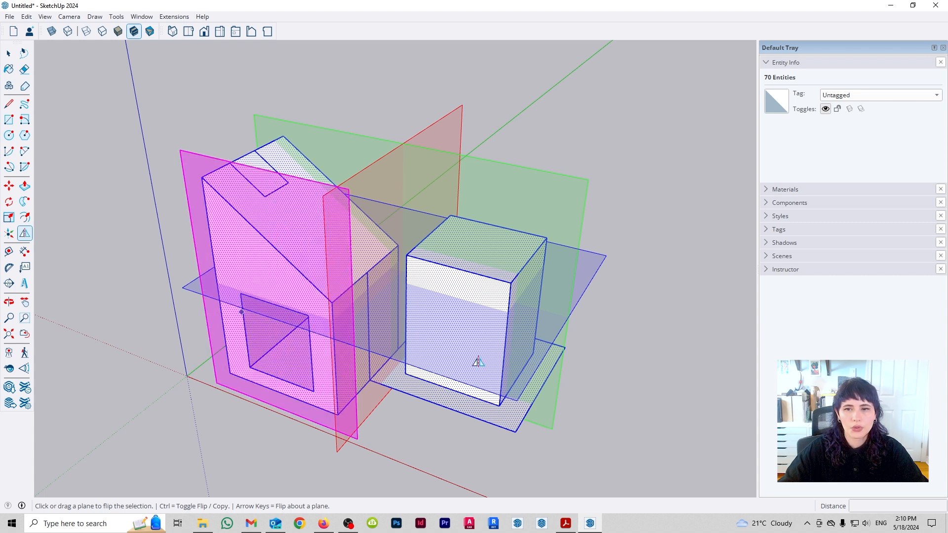
middle_click_drag(682, 394, 658, 423)
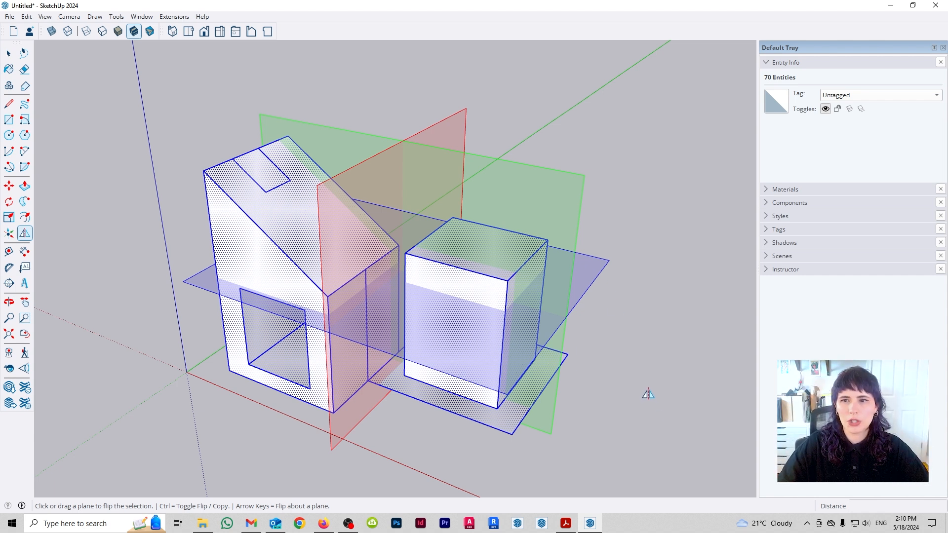
left_click(593, 273)
left_click(593, 273)
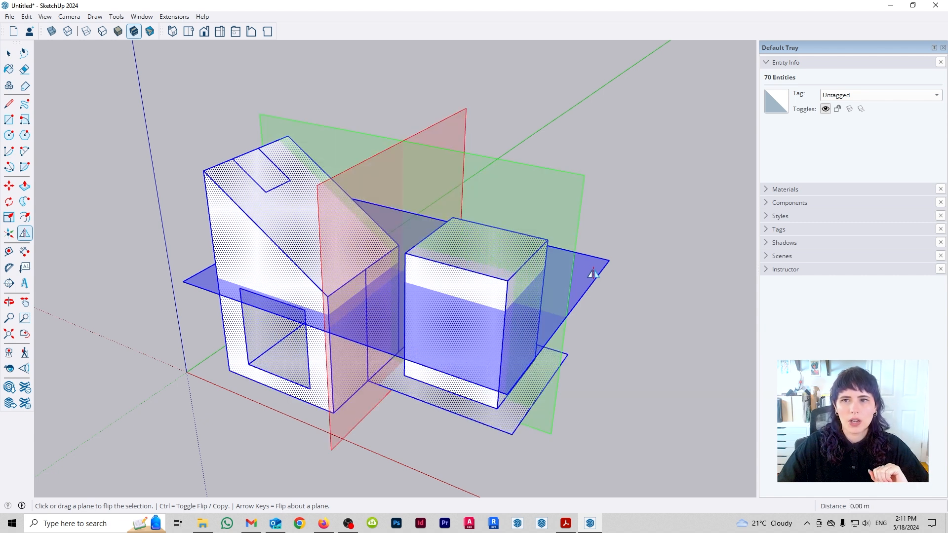
- Flip the selected geometry about the green plane and back, and likewise about the red plane
left_click(560, 211)
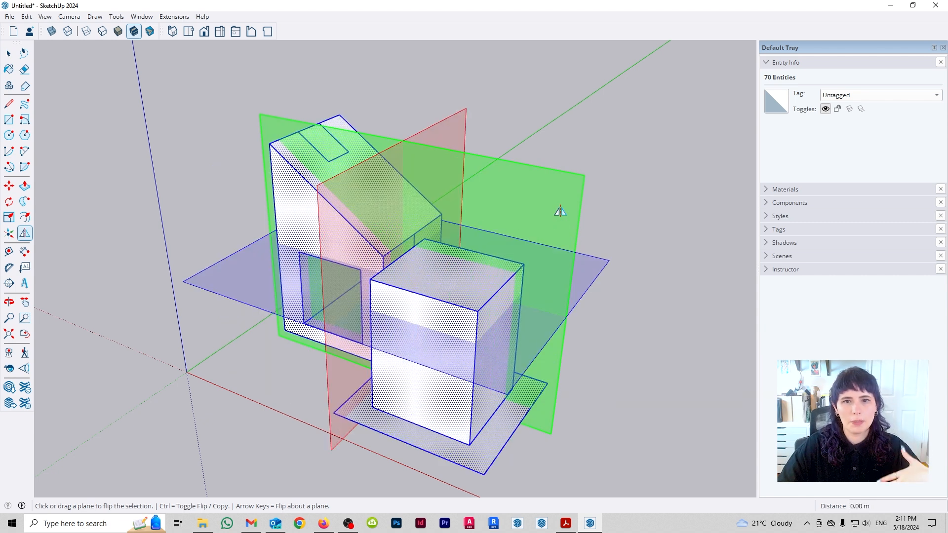
left_click(560, 211)
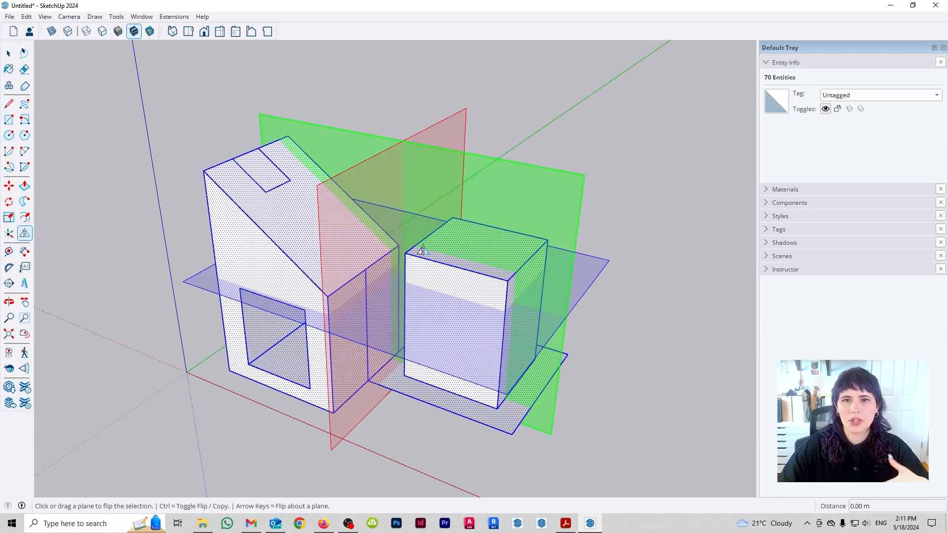
left_click(333, 215)
left_click(333, 215)
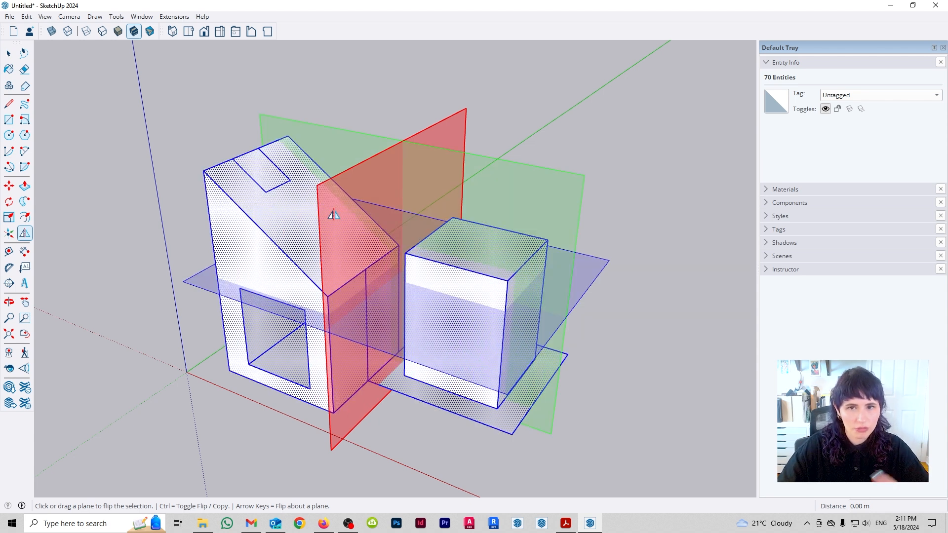
- Try flipping the selection about the plane of the sloped roof face, and undo the flip
scroll(373, 271, "down", 2)
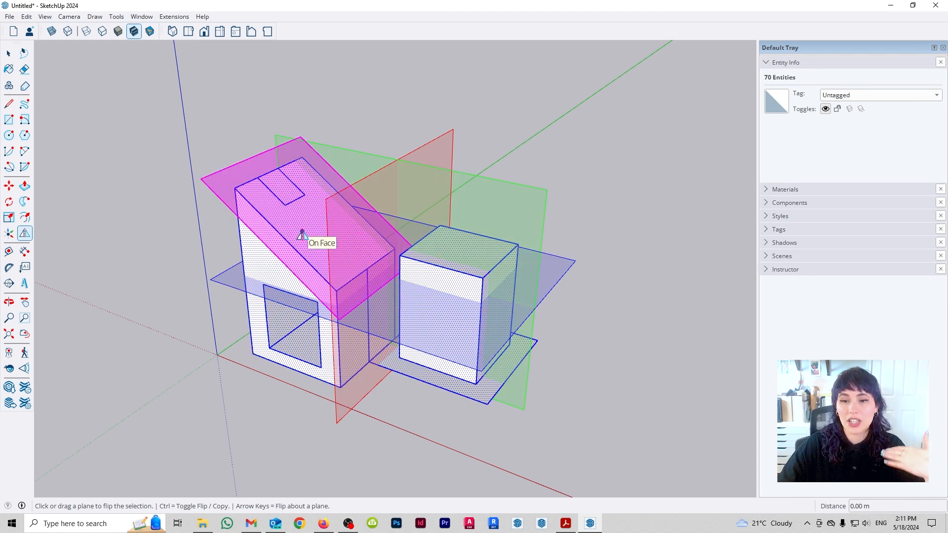
middle_click_drag(302, 239, 345, 254)
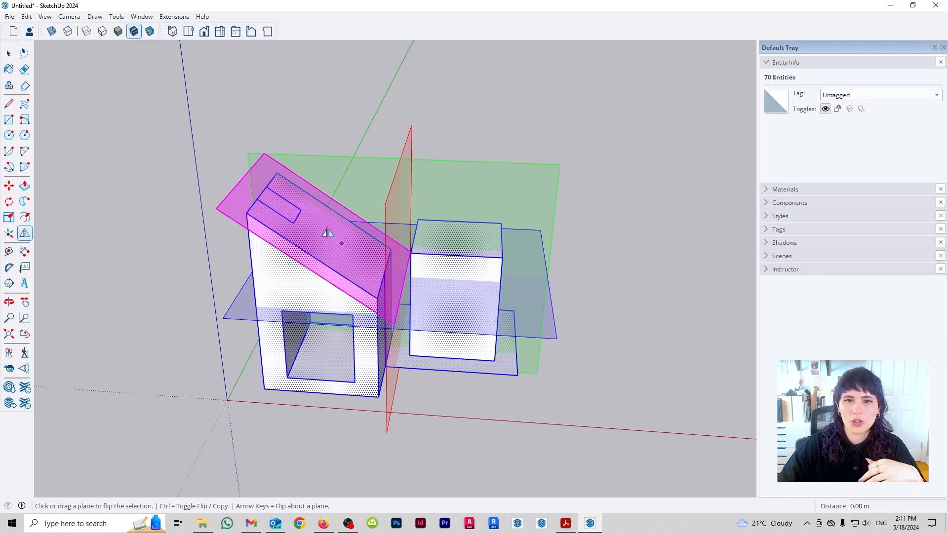
left_click(350, 255)
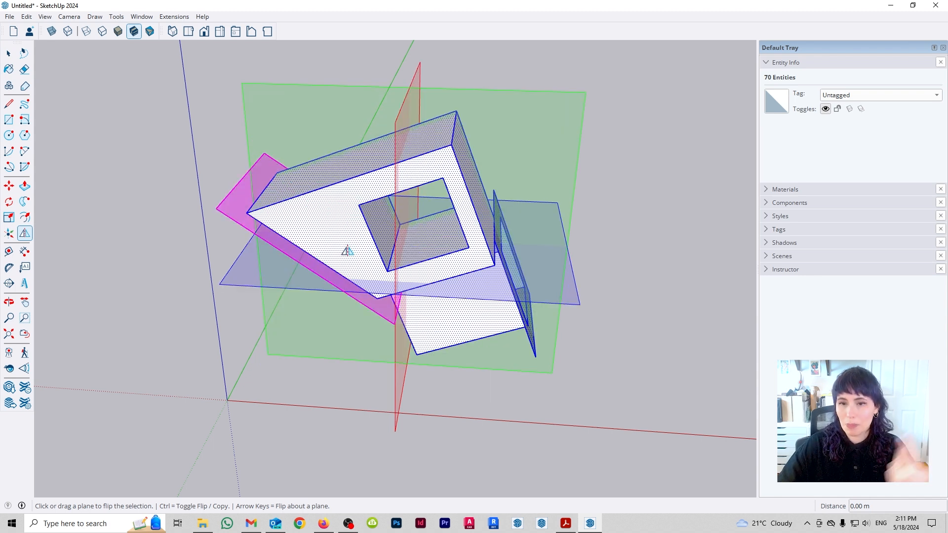
key("ctrl+z")
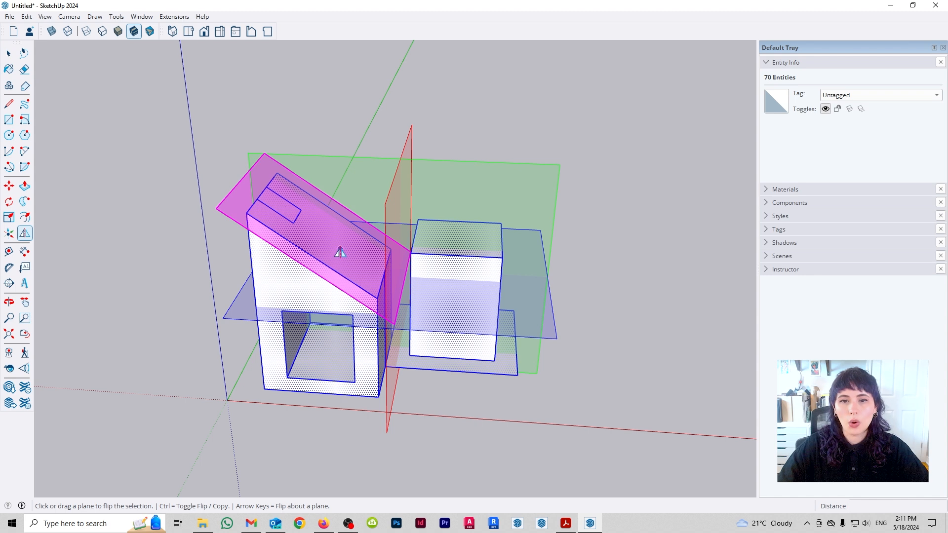
- Try the Flip tool's copy mode across the sloped roof face twice, undoing the flip each time
key("ctrl")
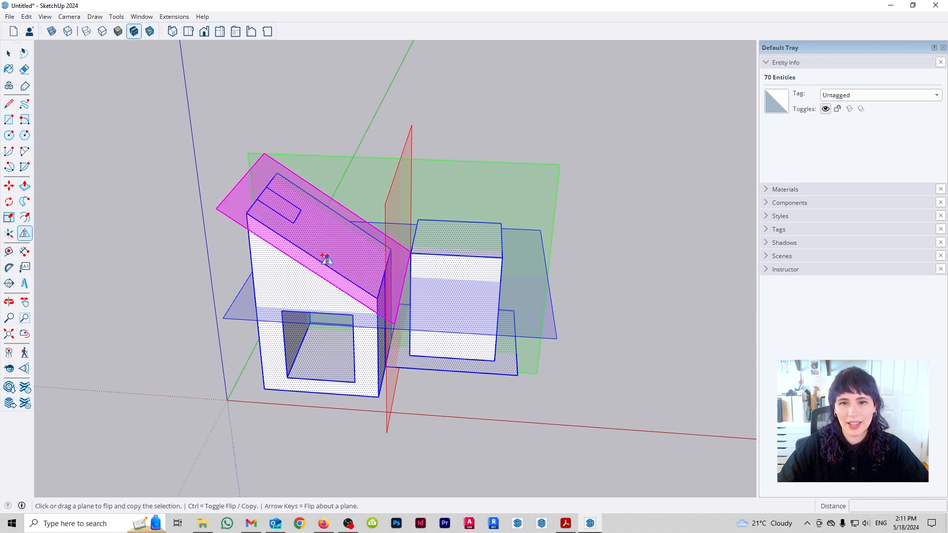
left_click(328, 254)
key("ctrl")
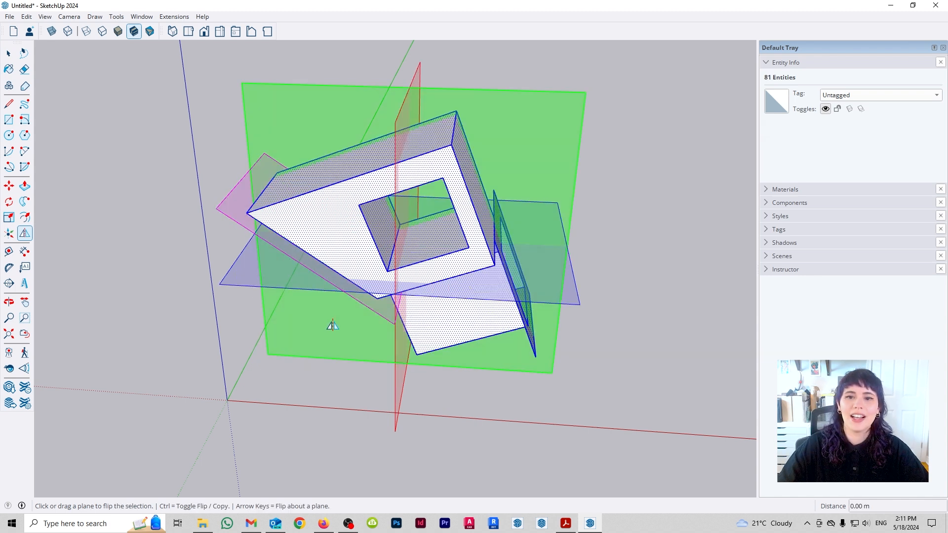
key("ctrl+z")
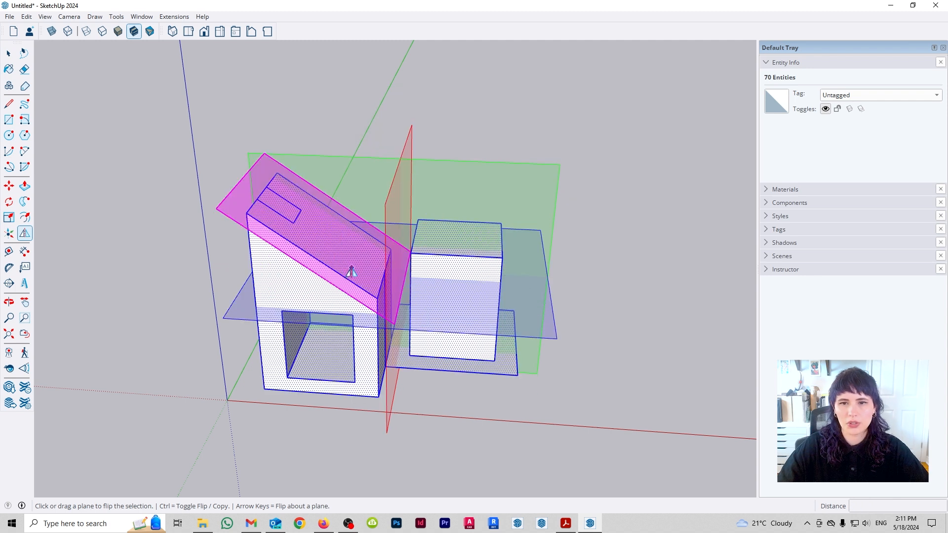
key("ctrl")
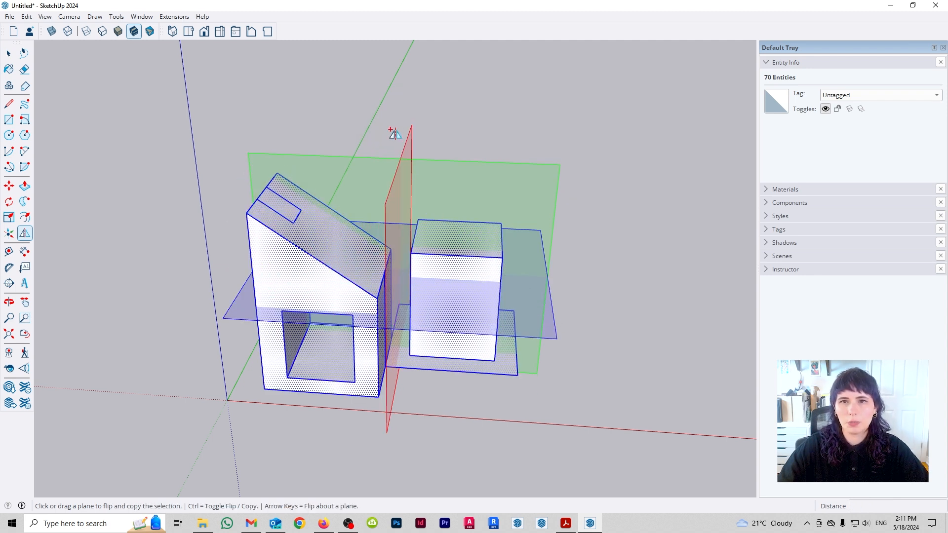
left_click(330, 248)
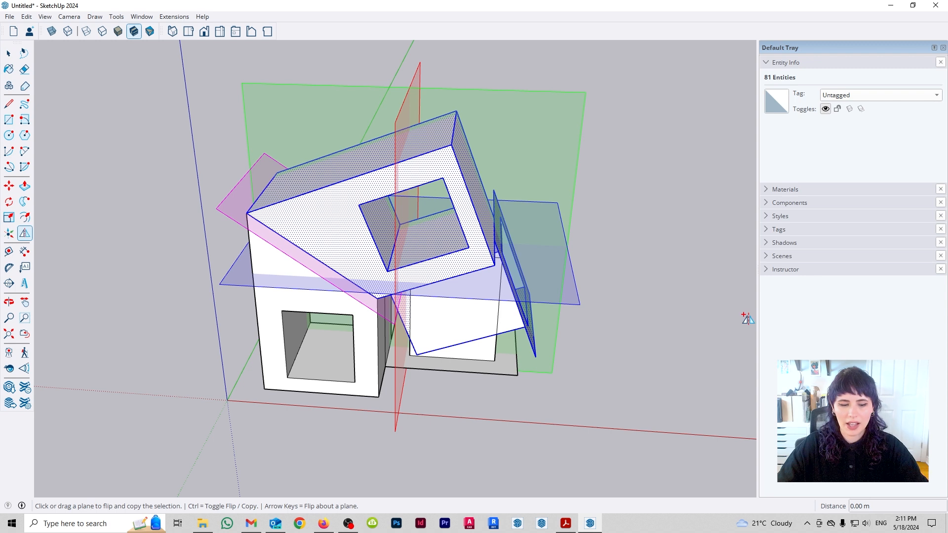
key("ctrl+z")
- Flip a copy of the selection above the originals by raising the blue plane to the roof's high corner, and undo it
middle_click_drag(545, 309, 414, 311)
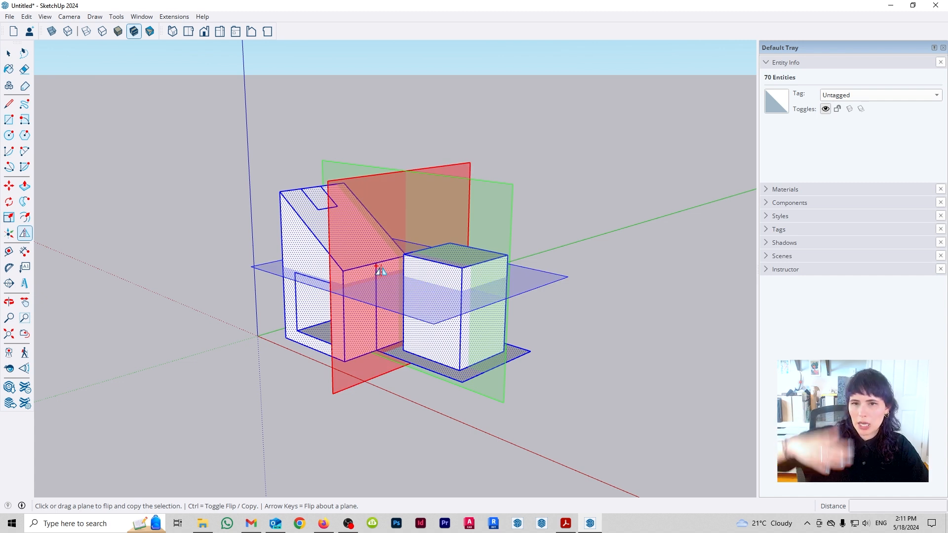
left_click_drag(417, 321, 280, 192)
scroll(376, 417, "down", 1)
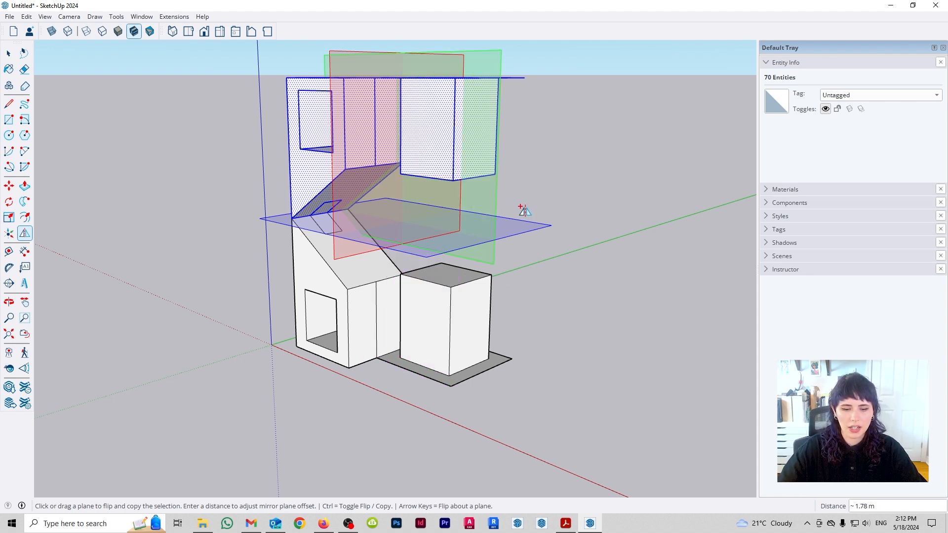
key("ctrl+z")
key("space")
- Select both volumes with their base face and delete everything in the model
middle_click_drag(409, 278, 497, 360)
middle_click_drag(587, 305, 416, 320)
scroll(362, 284, "up", 2)
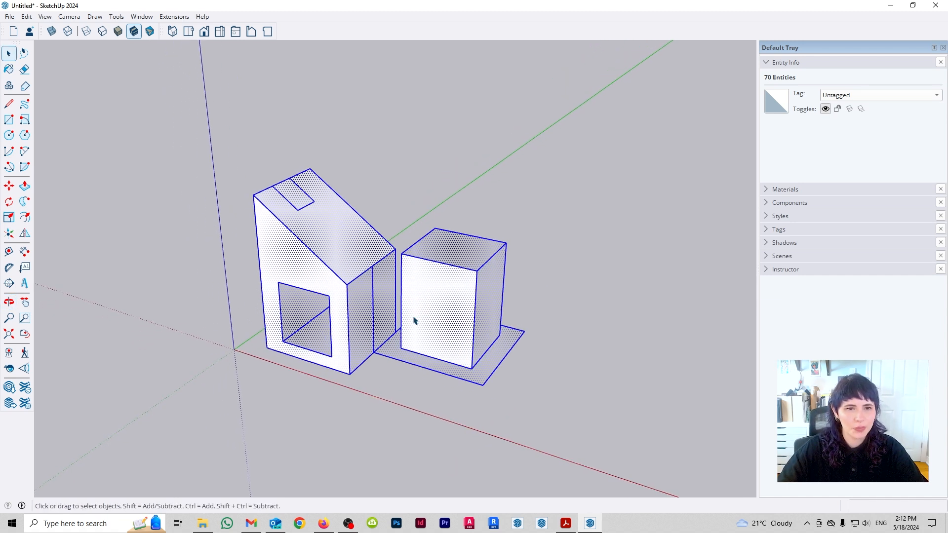
left_click_drag(179, 136, 617, 465)
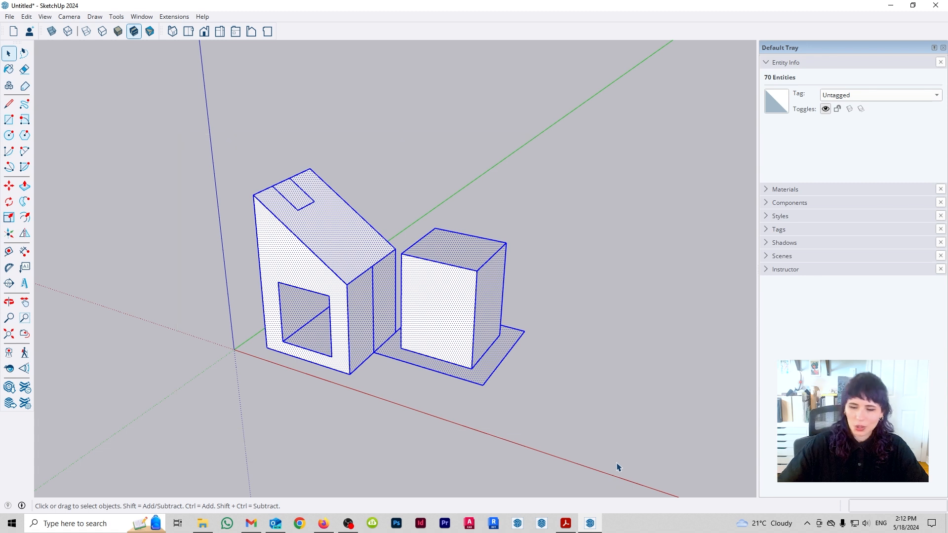
key("Delete")
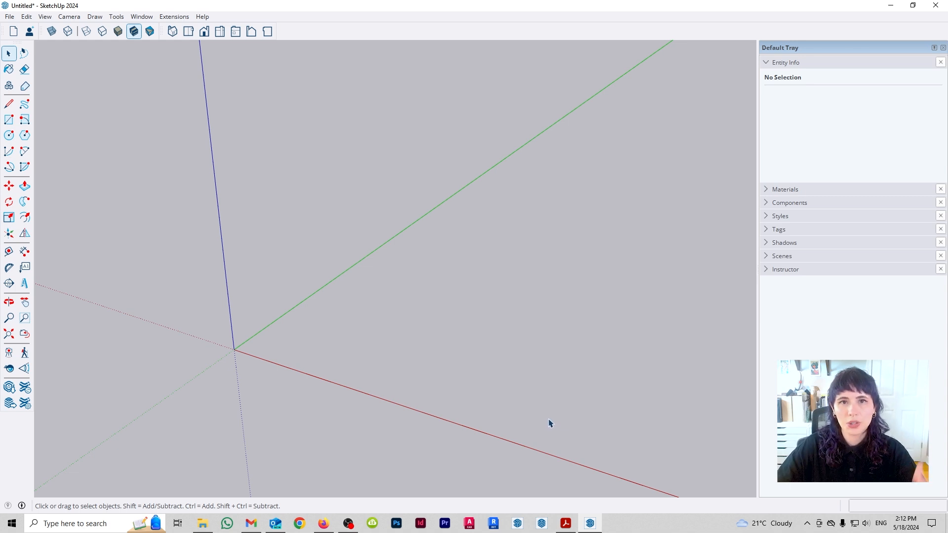
- Draw a square of about 0.65 by 0.65 m on the ground near the origin
middle_click_drag(513, 353, 489, 366)
key("r")
left_click(301, 312)
left_click(340, 315)
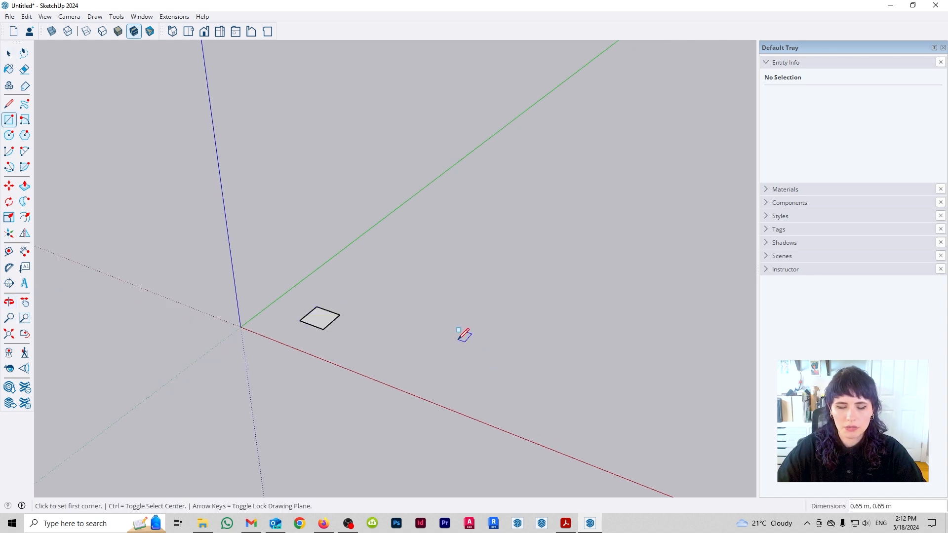
- Pull the square up 3.05 m into a column, and undo the extrusion
key("p")
left_click_drag(318, 318, 328, 197)
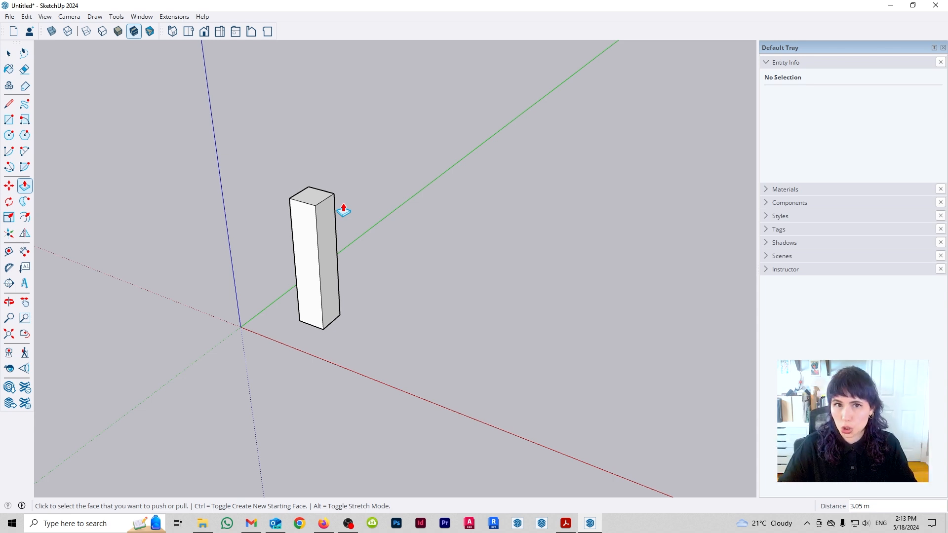
key("ctrl+z")
- Draw a continuous four-segment path from the square's back corner, rising vertically, running along the red and green directions, and ending in a fourth line
key("l")
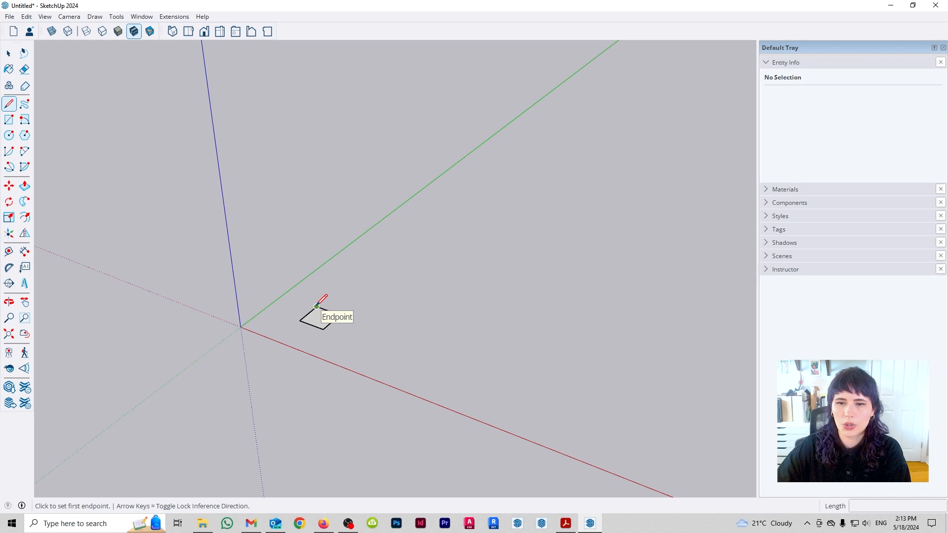
left_click(316, 307)
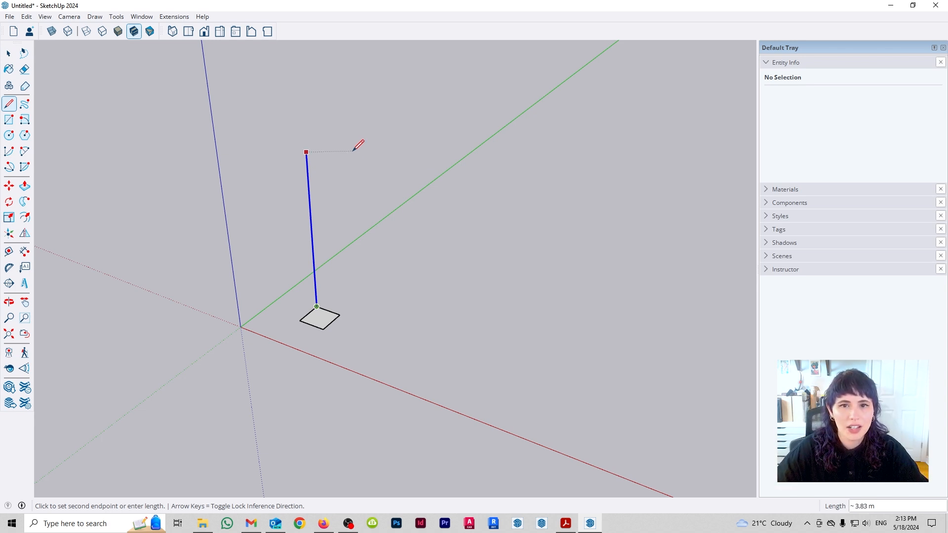
left_click(354, 156)
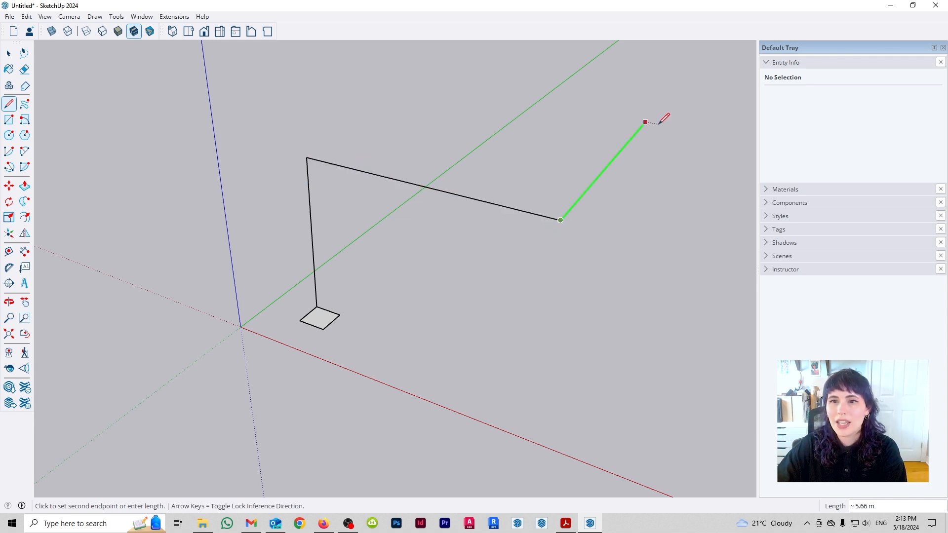
left_click(645, 120)
middle_click_drag(662, 173, 635, 253)
left_click(674, 313)
key("space")
- Round the path's first corner with an arc tangent to the vertical and horizontal lines, trimming the sharp corner
middle_click_drag(674, 313, 378, 275)
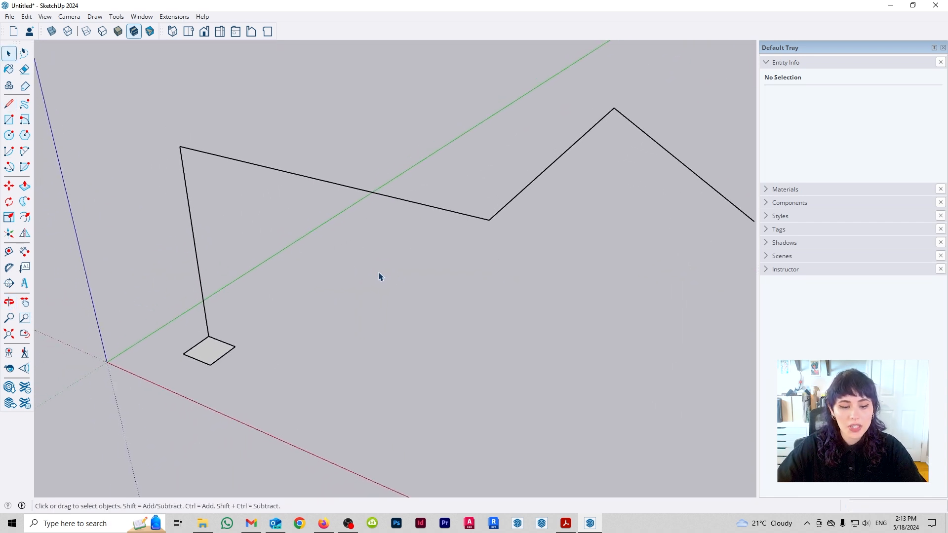
key("a")
left_click(194, 236)
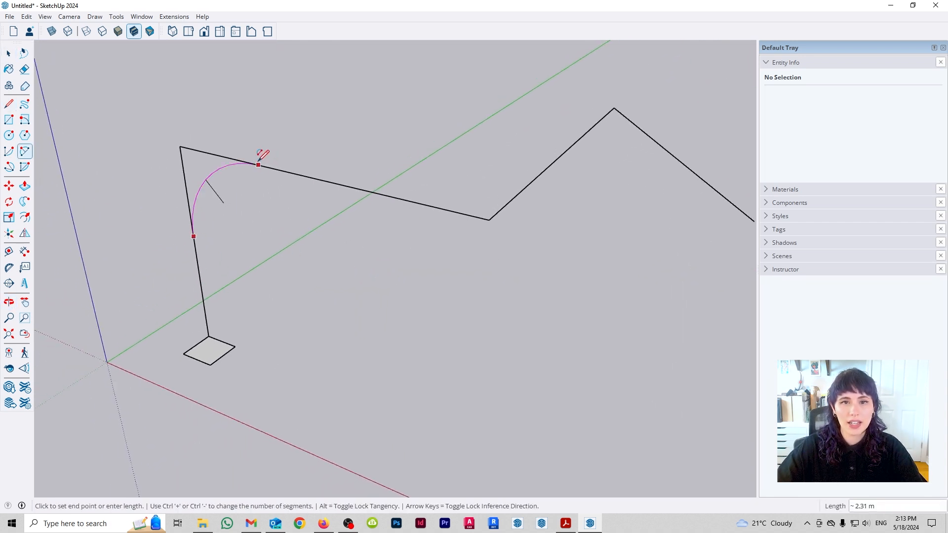
left_click(258, 163)
middle_click_drag(262, 154, 438, 251)
key("space")
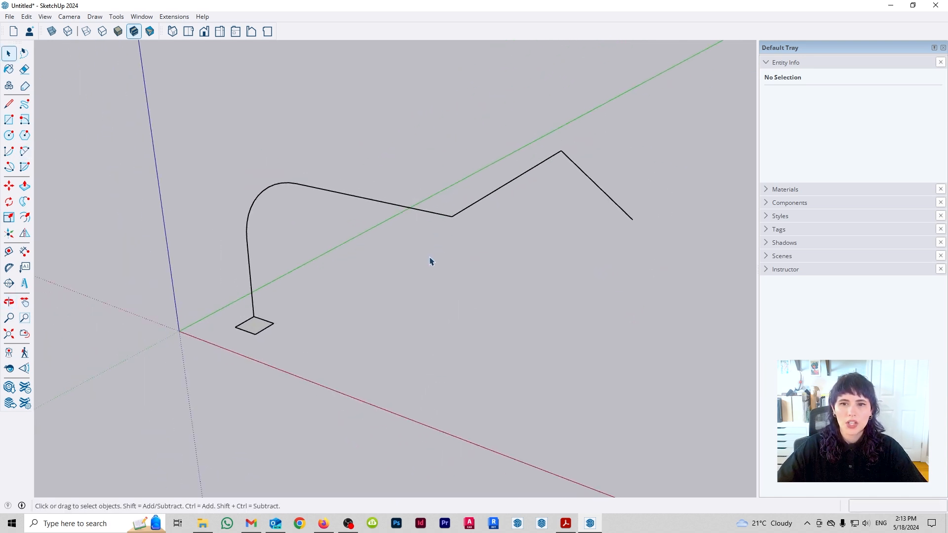
left_click(253, 329)
left_click_drag(272, 276, 184, 161)
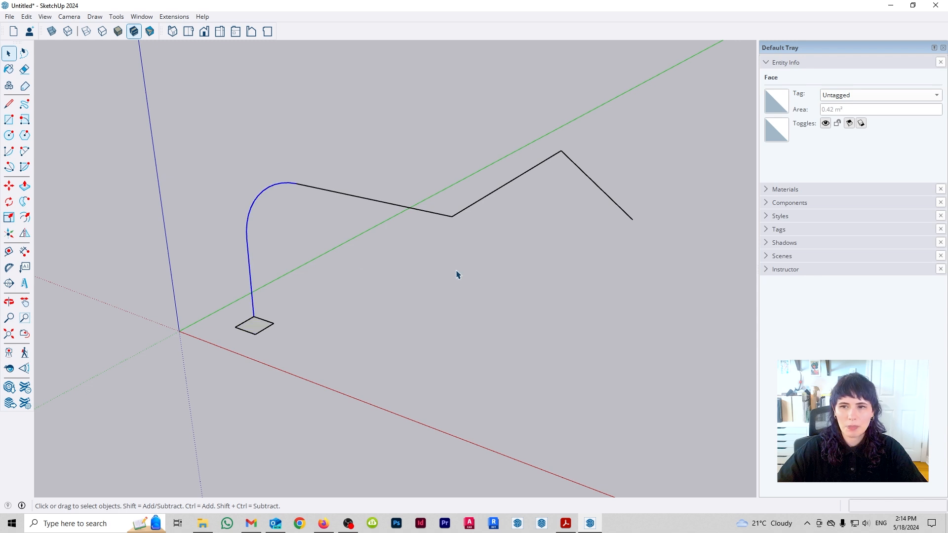
left_click(456, 256)
middle_click_drag(455, 246, 571, 271)
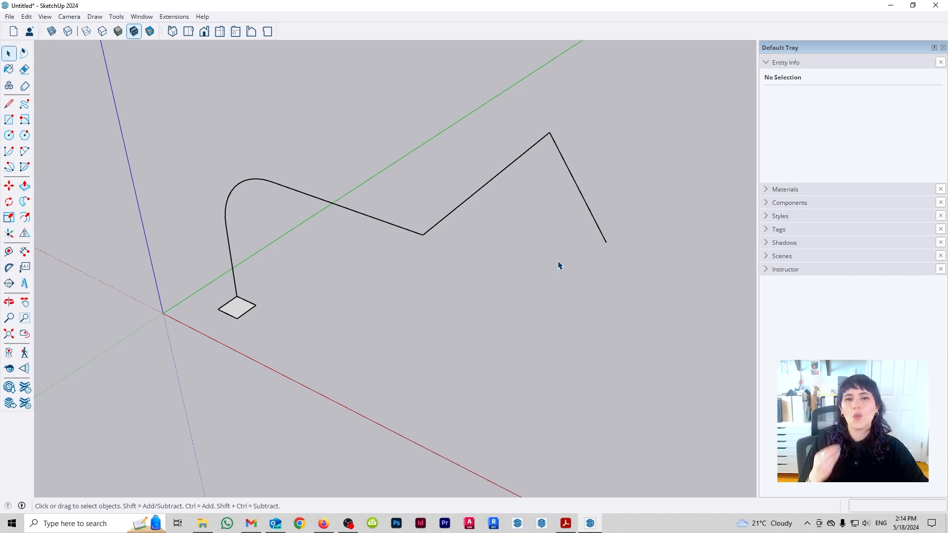
- Select all the path edges without the square and extrude the square along them with Follow Me
mouse_move(640, 224)
left_mouse_down()
mouse_move(205, 150)
mouse_move(279, 193)
left_mouse_up()
left_click_drag(304, 256, 228, 182, "ctrl")
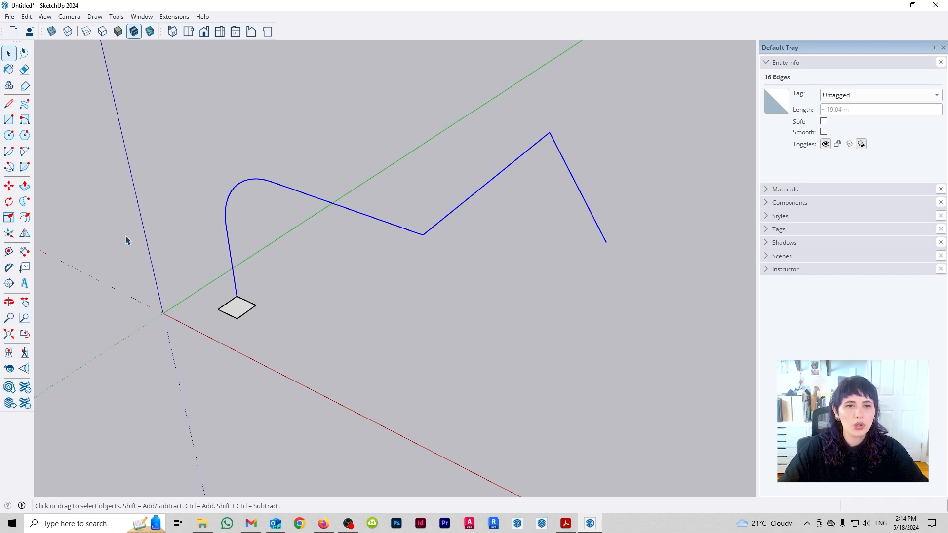
left_click(25, 202)
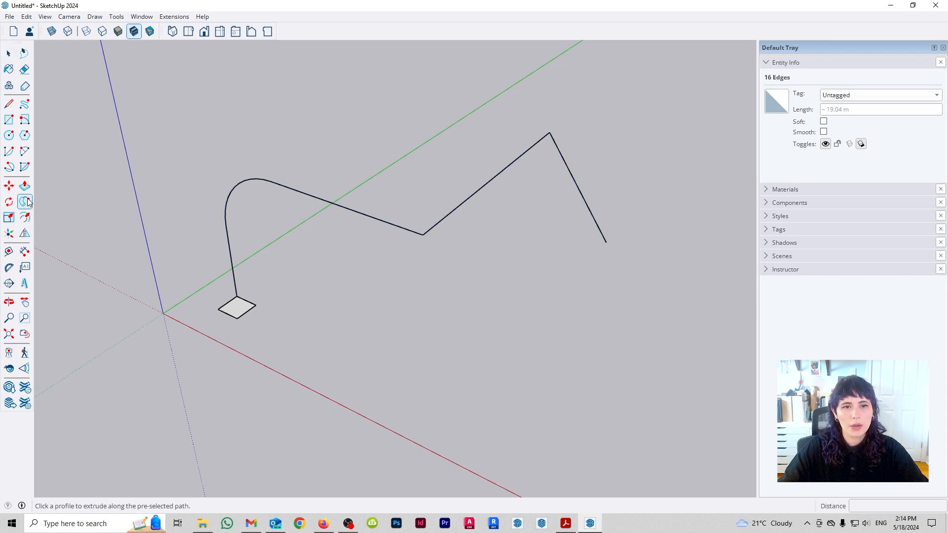
left_click(242, 312)
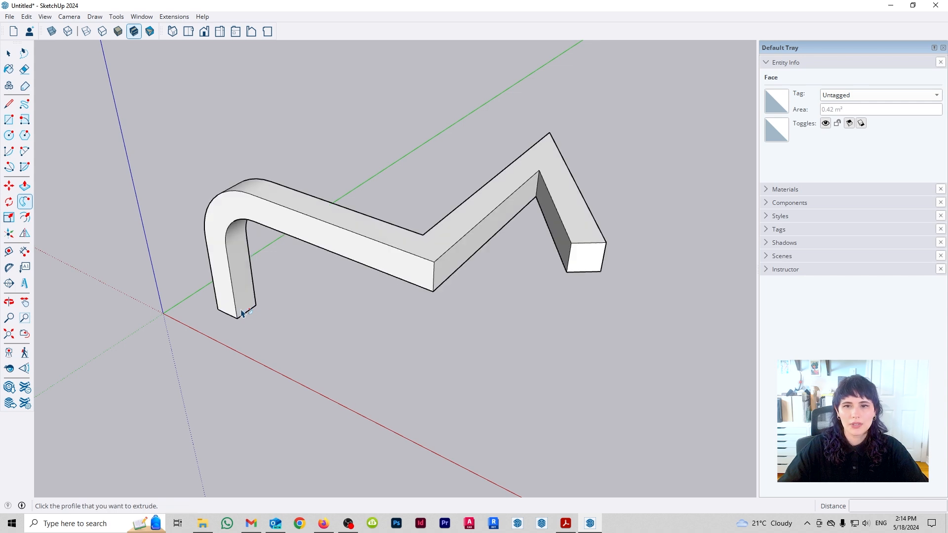
middle_click_drag(536, 332, 391, 269)
key("space")
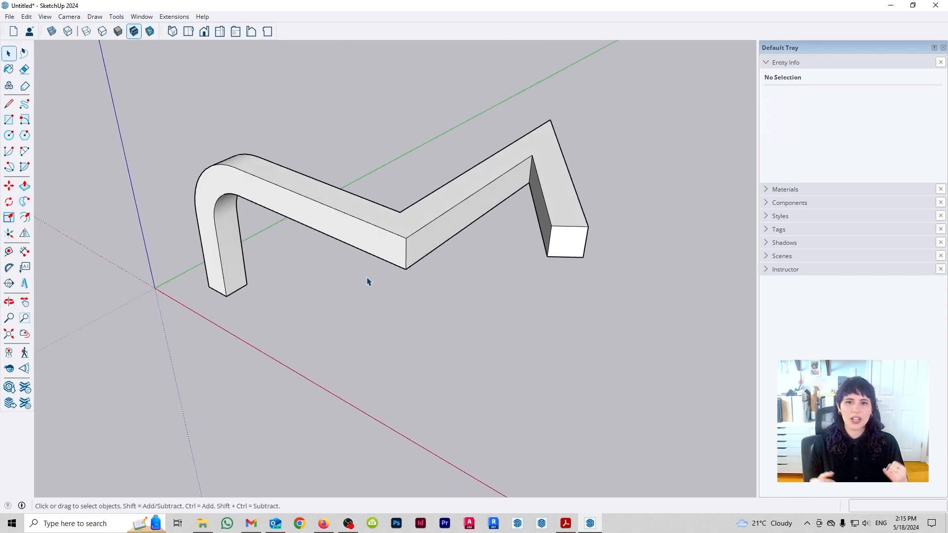
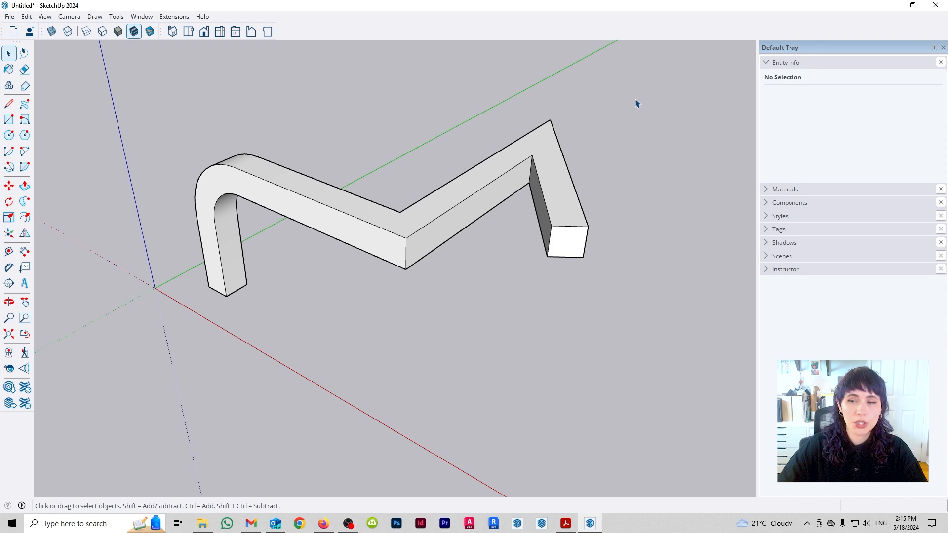
left_click_drag(619, 98, 142, 404)
key("Delete")
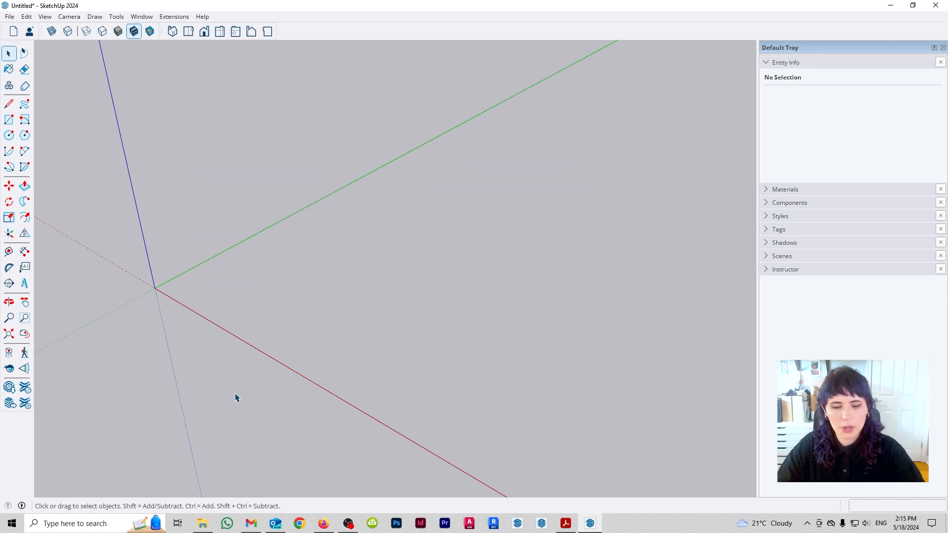
key("r")
left_click(199, 289)
key("space")
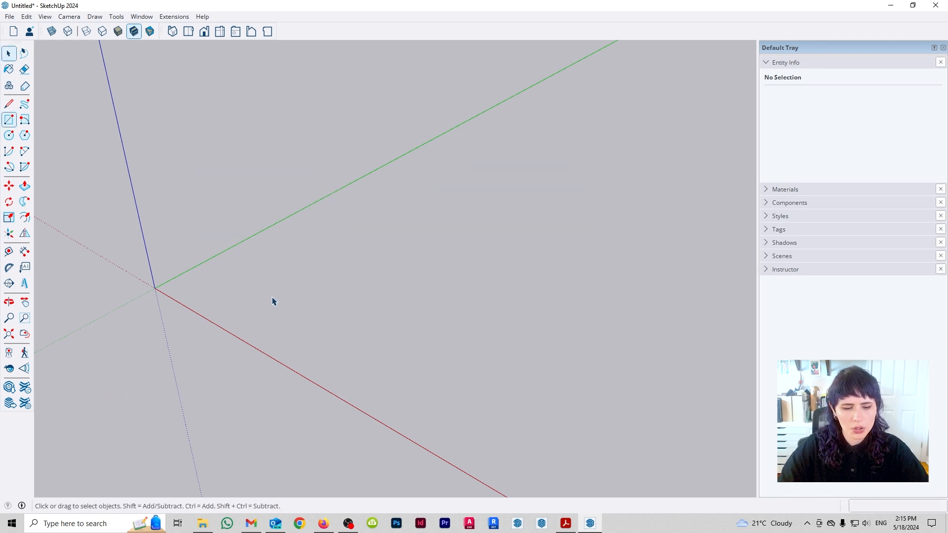
- Undo the deletion and the Follow Me extrusion to restore the plain square and its path
key("ctrl+z")
key("ctrl+z")
middle_click_drag(375, 286, 329, 280)
scroll(307, 250, "down", 2)
middle_click_drag(307, 250, 334, 284)
scroll(326, 279, "down", 3)
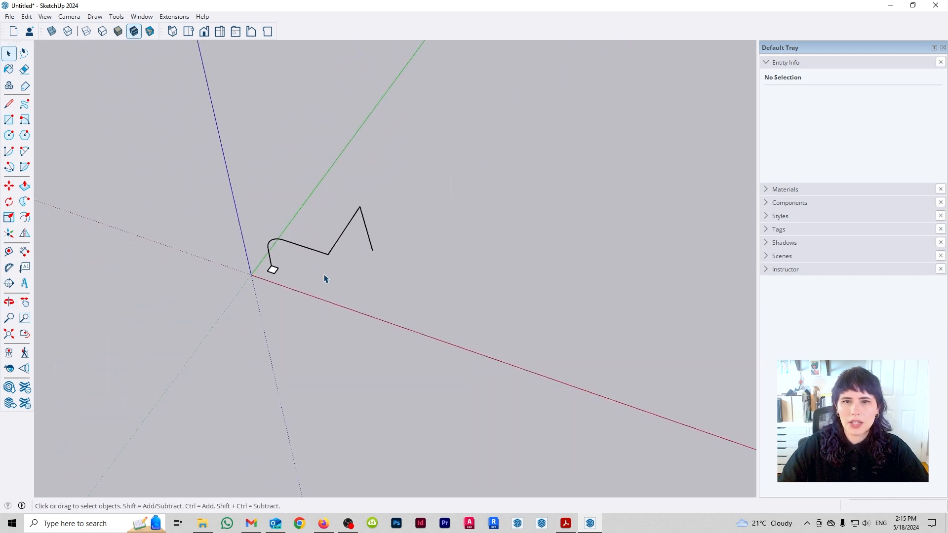
- Copy the square and its path about 13.17 m along the red direction, and multiply the copy x3
left_click_drag(216, 161, 516, 394)
key("m")
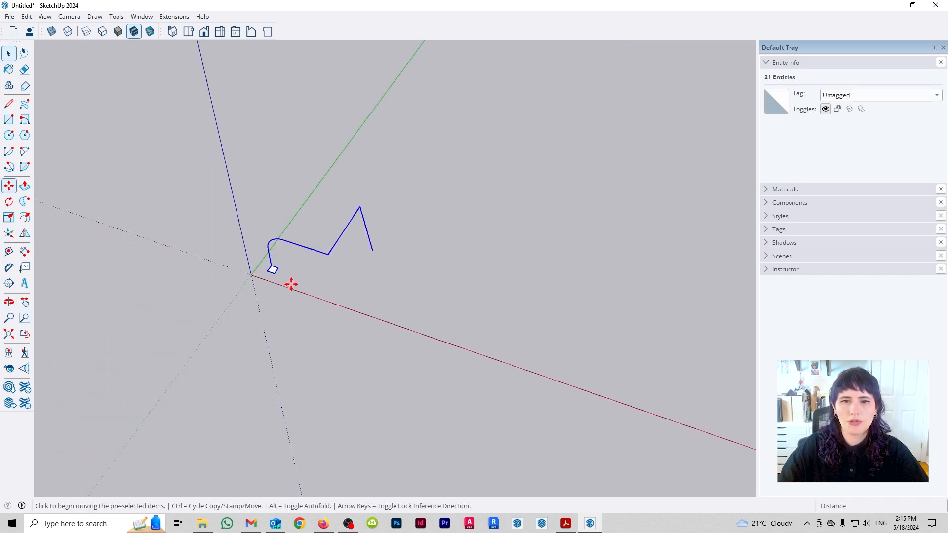
left_click(262, 279)
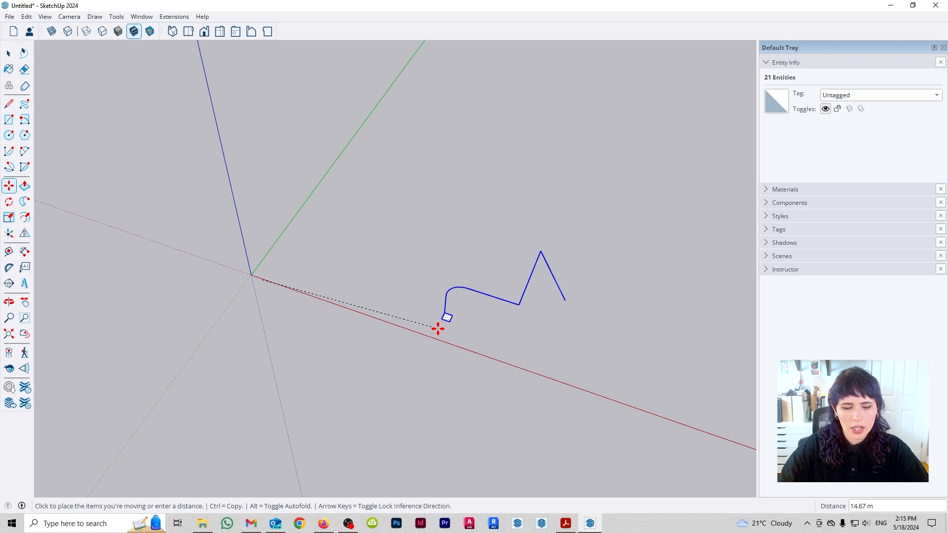
key("ctrl")
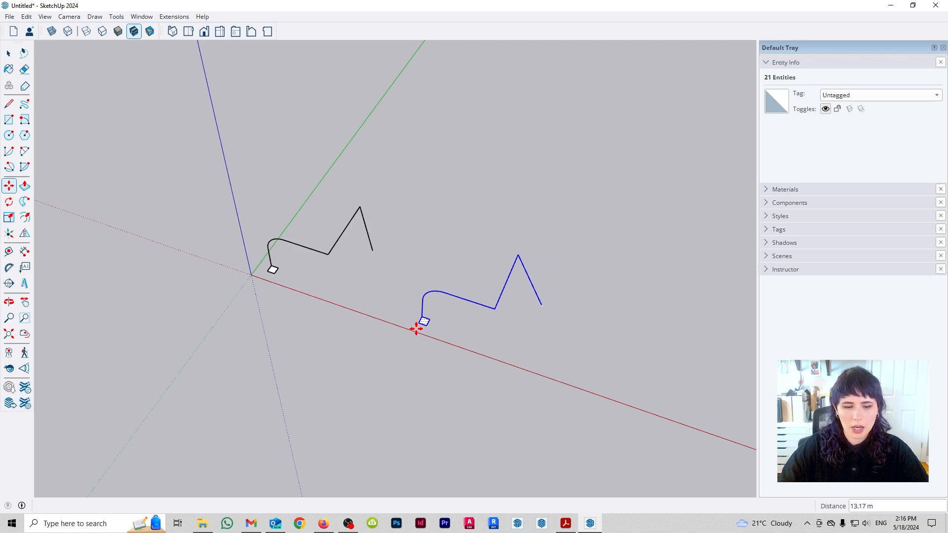
type("x")
type("2")
key("Return")
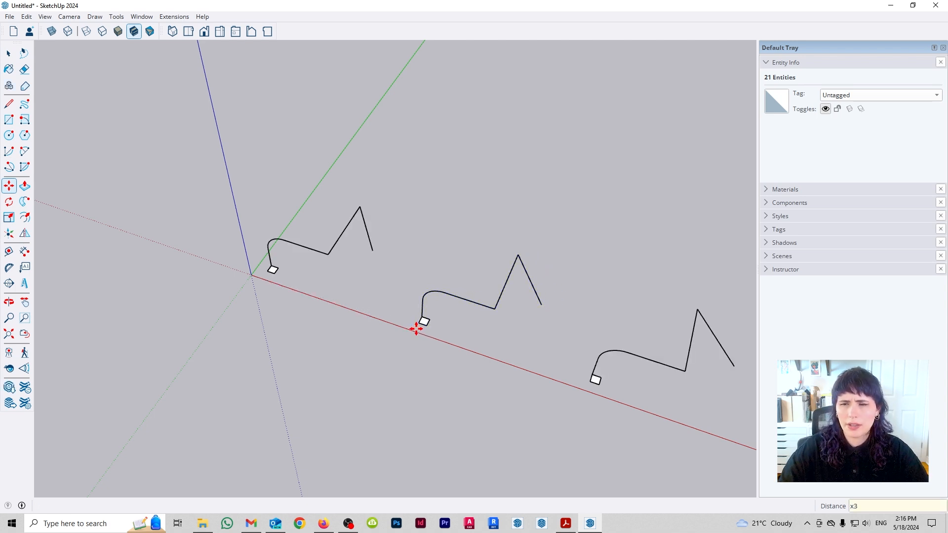
key("space")
- Extrude the original square by tracing Follow Me manually along its path to the end, and undo the extrusion
middle_click_drag(543, 311, 520, 293)
scroll(435, 322, "up", 3)
scroll(464, 330, "up", 2)
middle_click_drag(529, 410, 485, 339)
middle_click_drag(225, 139, 409, 209, "shift")
scroll(408, 209, "up", 3)
scroll(408, 209, "up", 2)
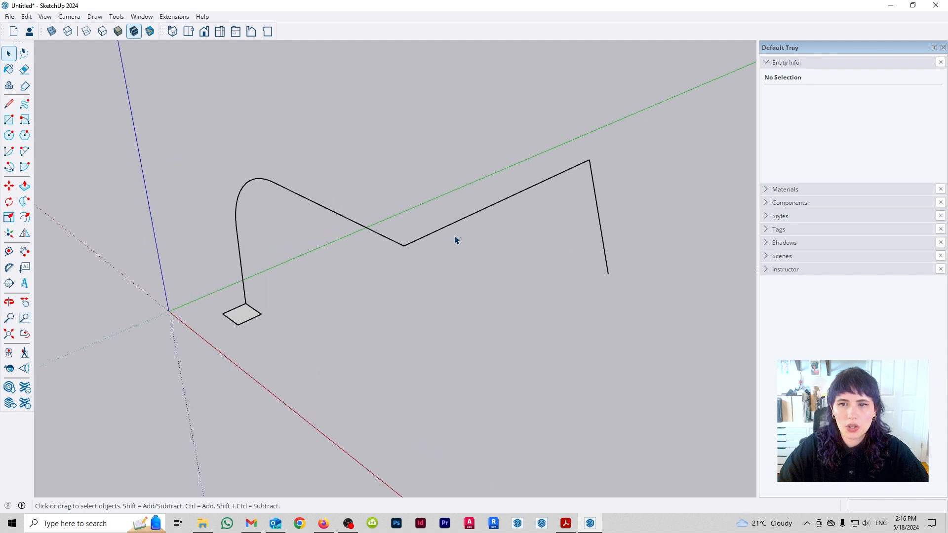
middle_click_drag(470, 257, 459, 284)
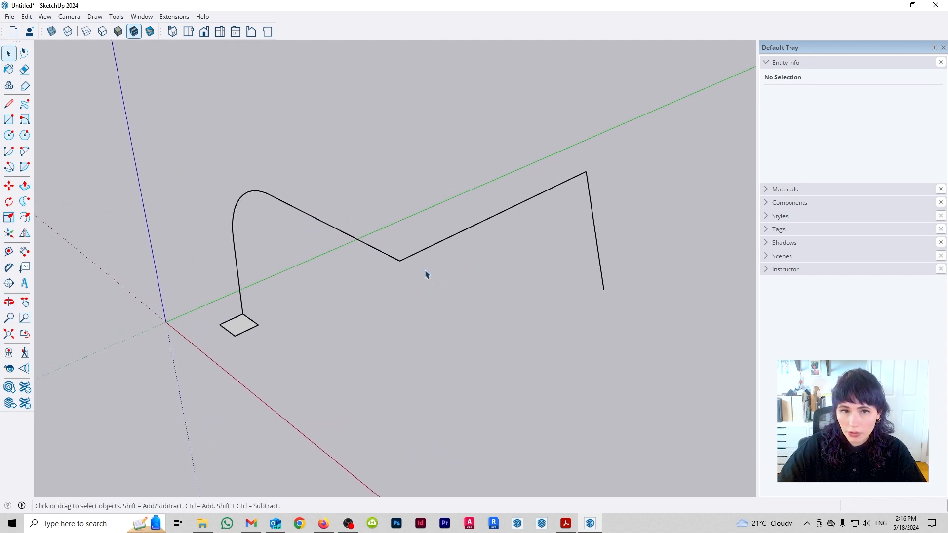
middle_click_drag(349, 272, 368, 275)
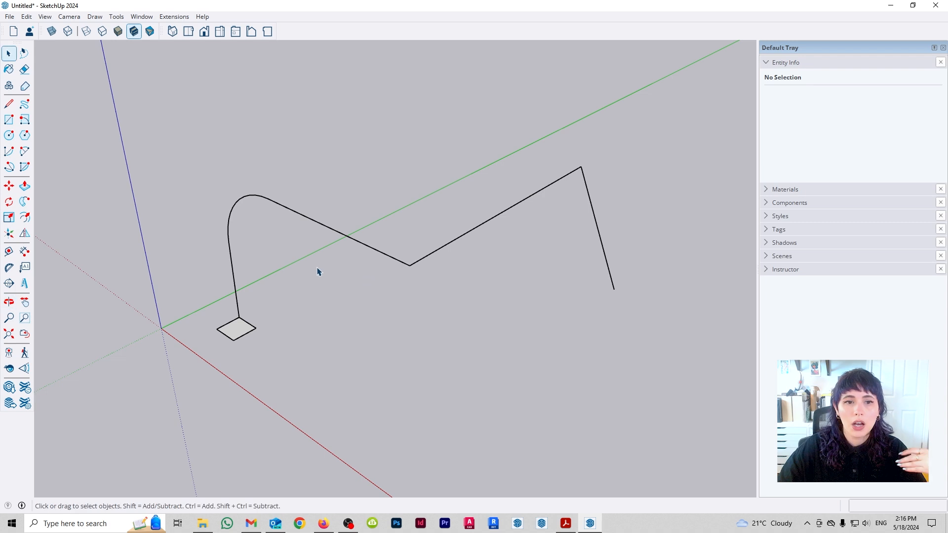
left_click(24, 201)
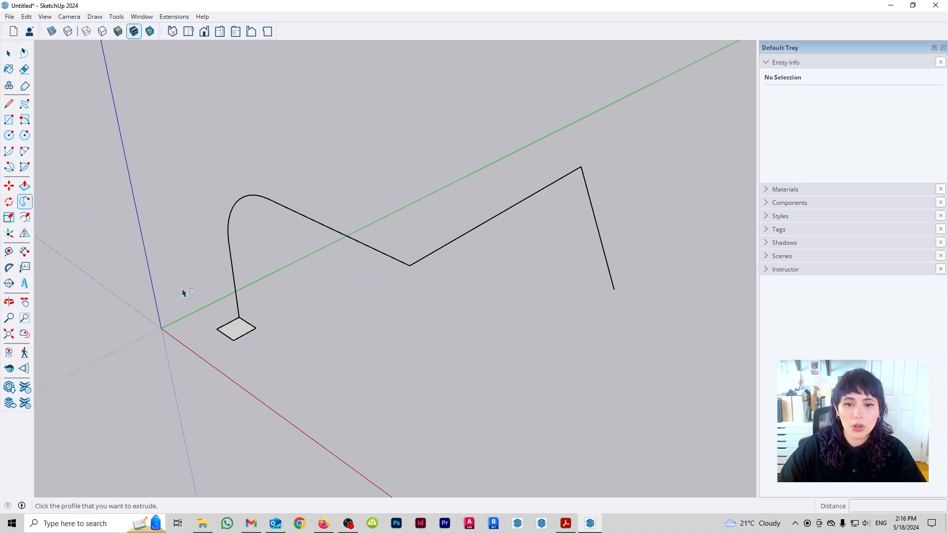
left_click(242, 328)
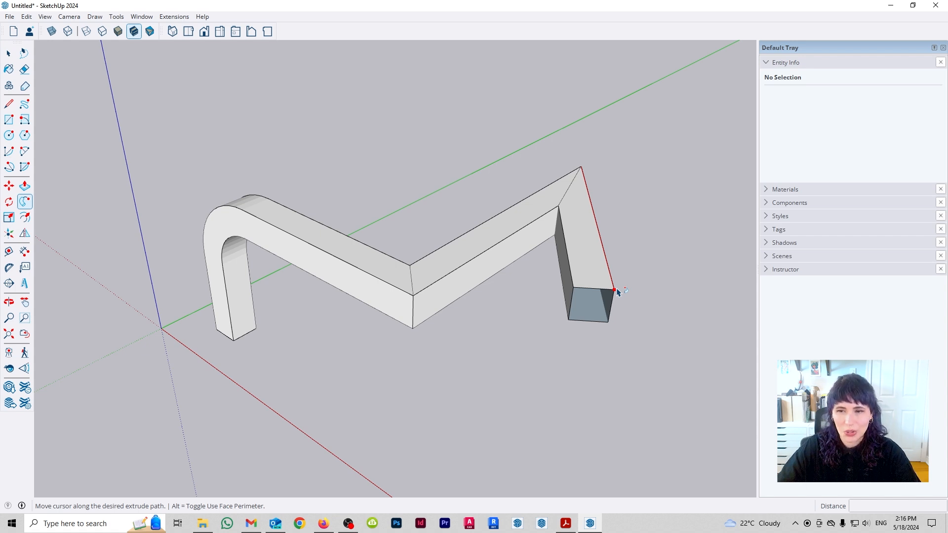
key("ctrl+z")
- Copy the second set's square about 1.8 m along the red direction so it sits detached from the path
middle_click_drag(699, 355, 410, 271)
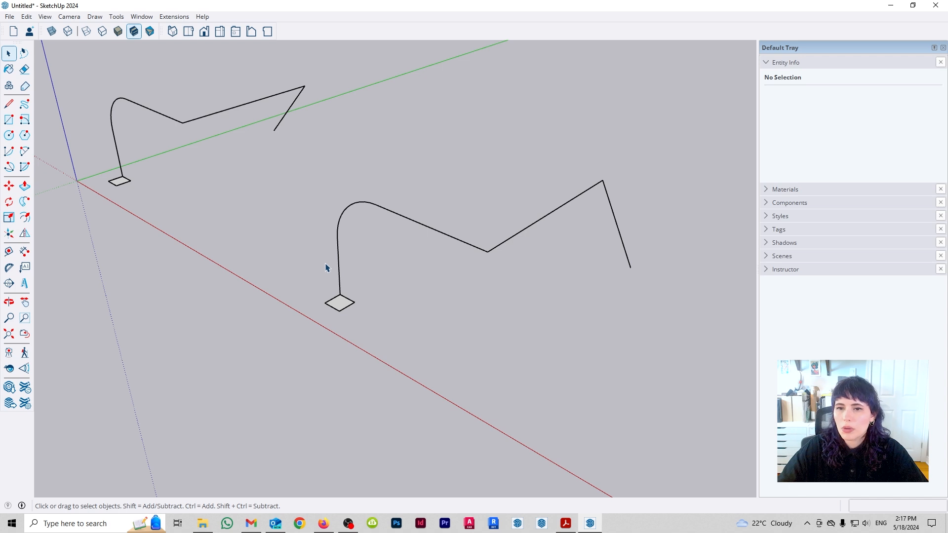
left_click_drag(306, 281, 387, 325)
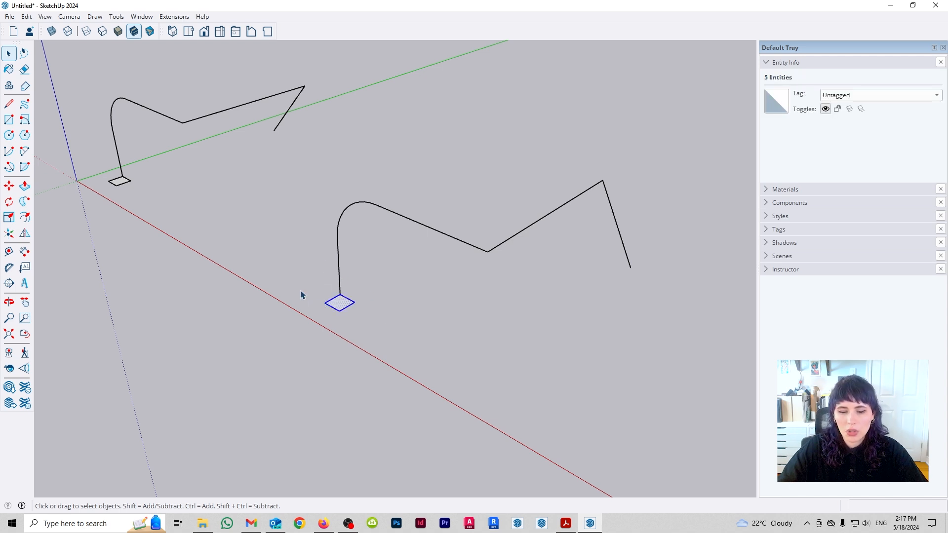
middle_click_drag(301, 295, 330, 315)
key("m")
left_click(346, 309)
key("ctrl")
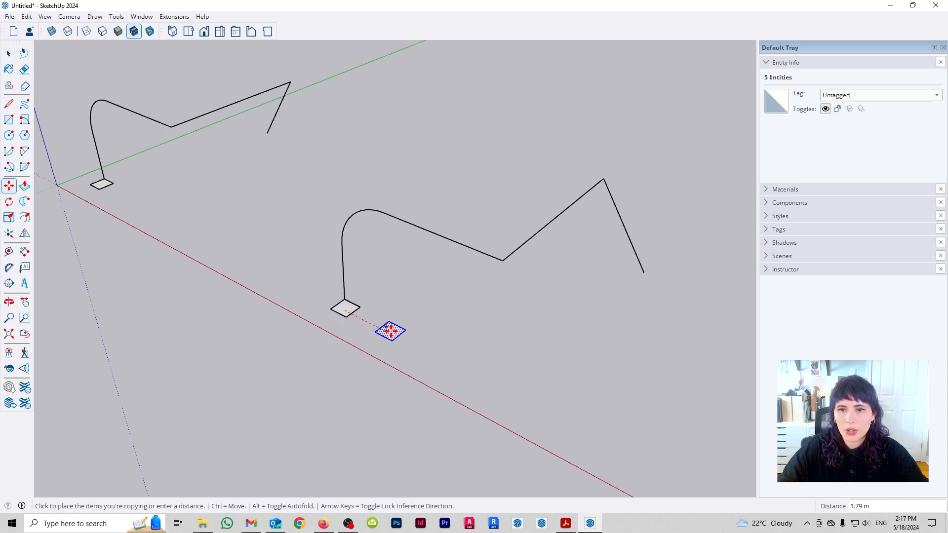
left_click(394, 334)
key("space")
left_click(360, 338)
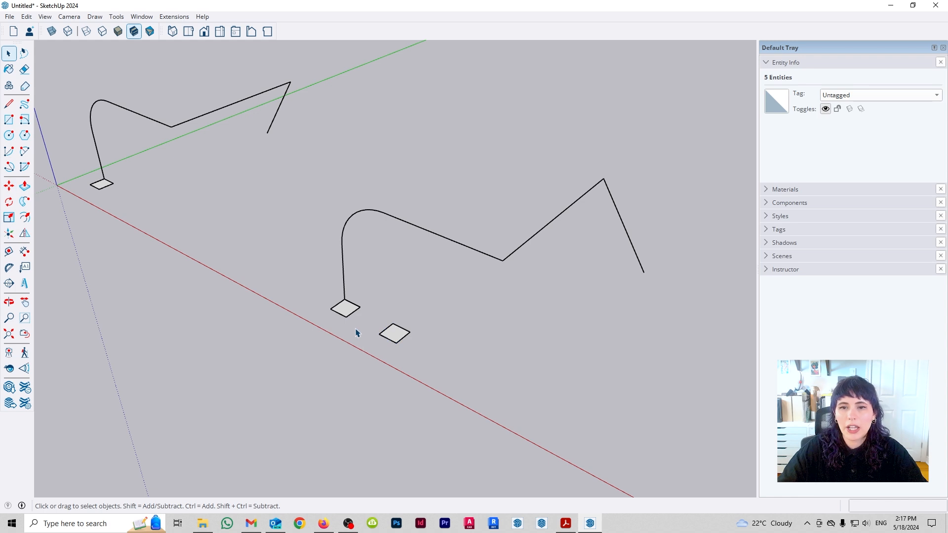
- Select all edges of the second path and extrude the detached square along them with Follow Me
left_click_drag(668, 265, 277, 271)
left_click(25, 202)
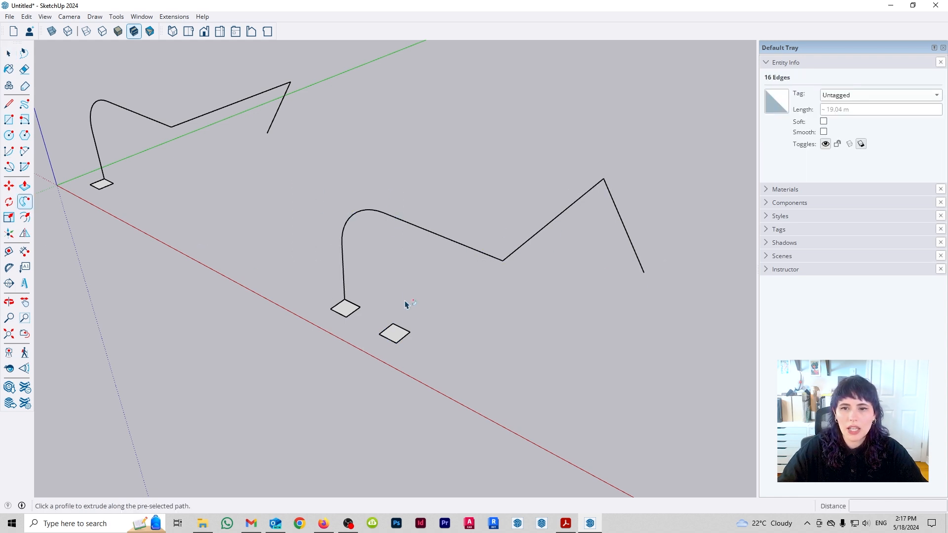
left_click(399, 340)
left_click(397, 339)
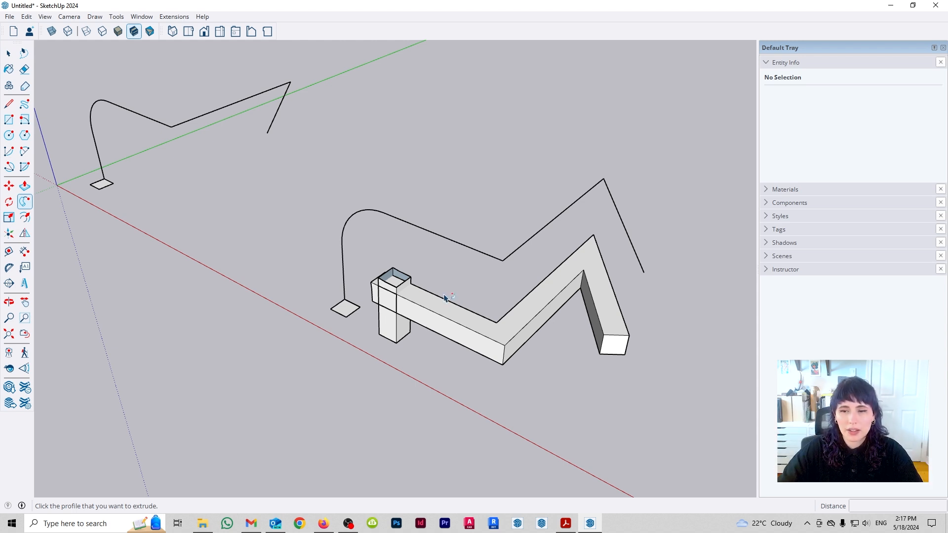
- Try offsetting the second path's corner arc inward towards the top of the extruded column
middle_click_drag(328, 258, 506, 232)
key("space")
scroll(424, 279, "up", 3)
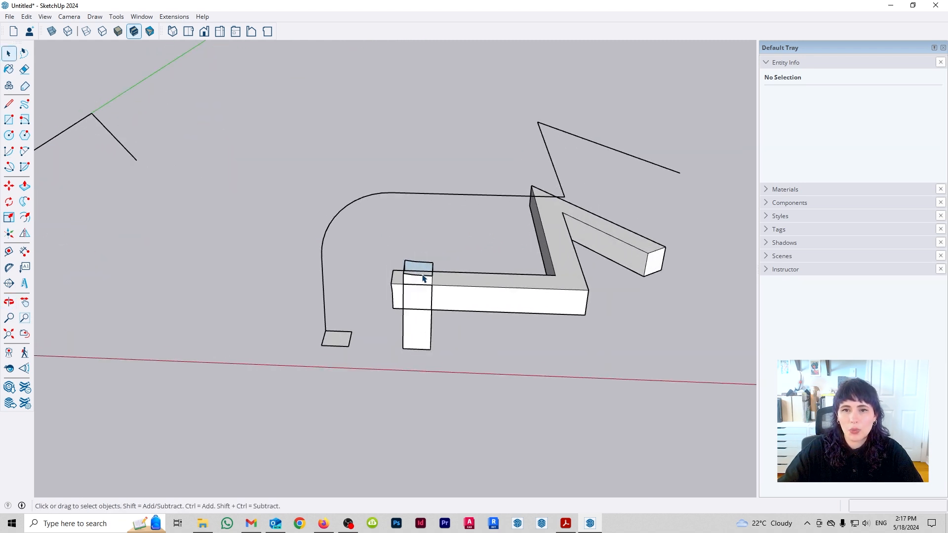
key("f")
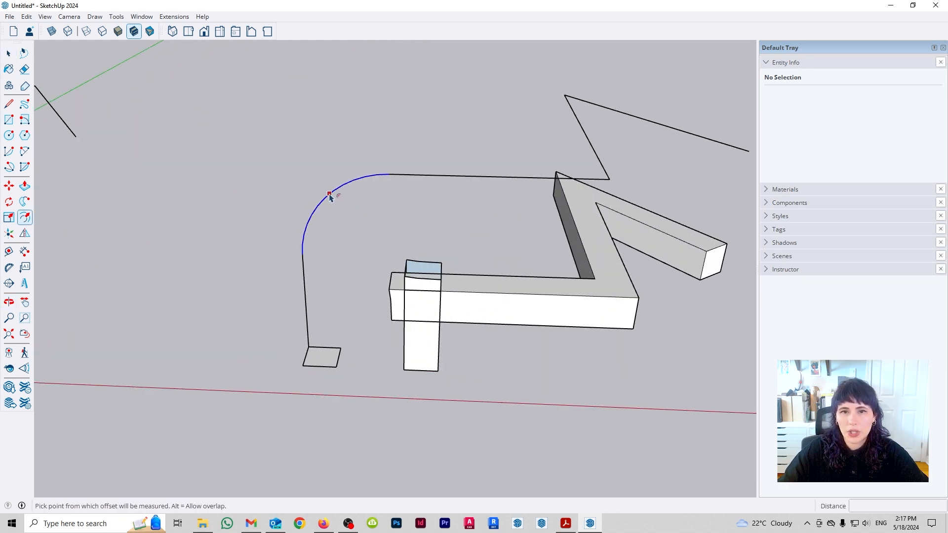
left_click(330, 195)
left_click(329, 195)
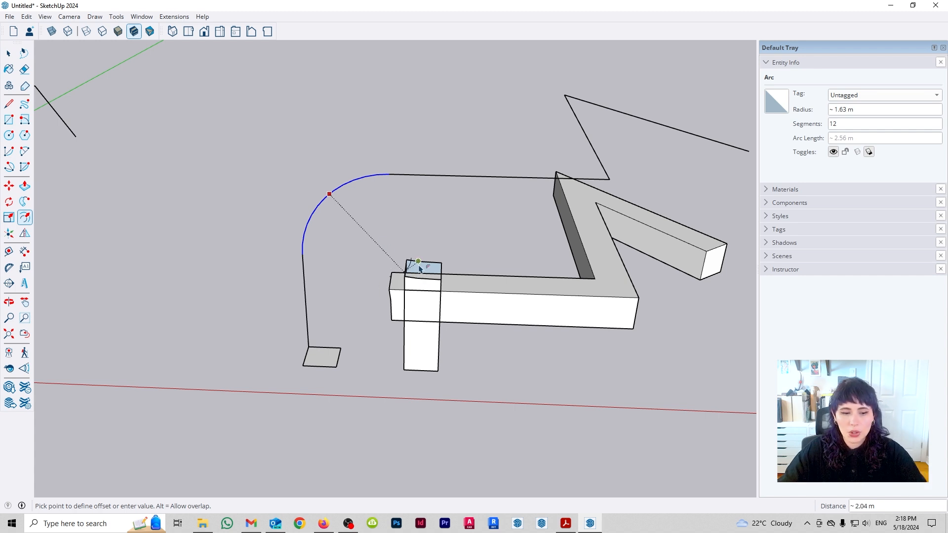
key("Escape")
key("space")
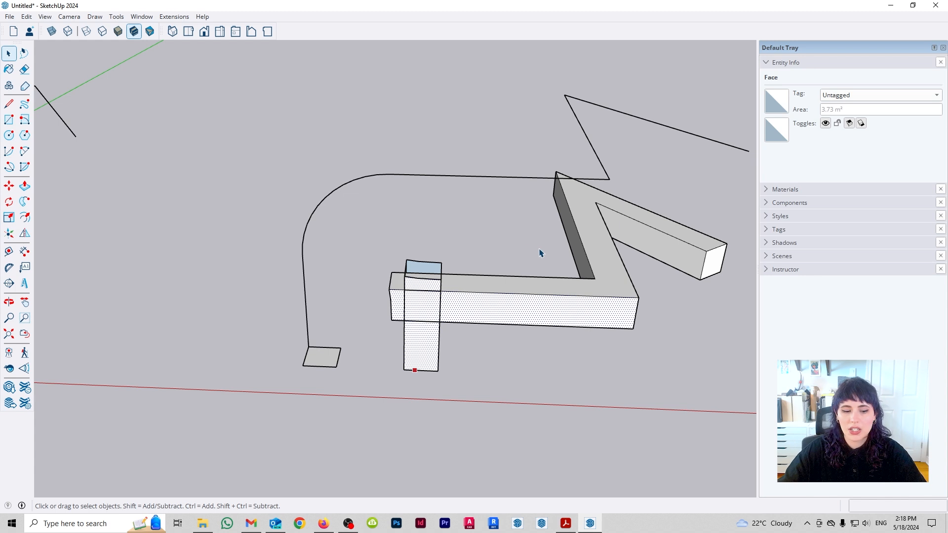
left_click(571, 336)
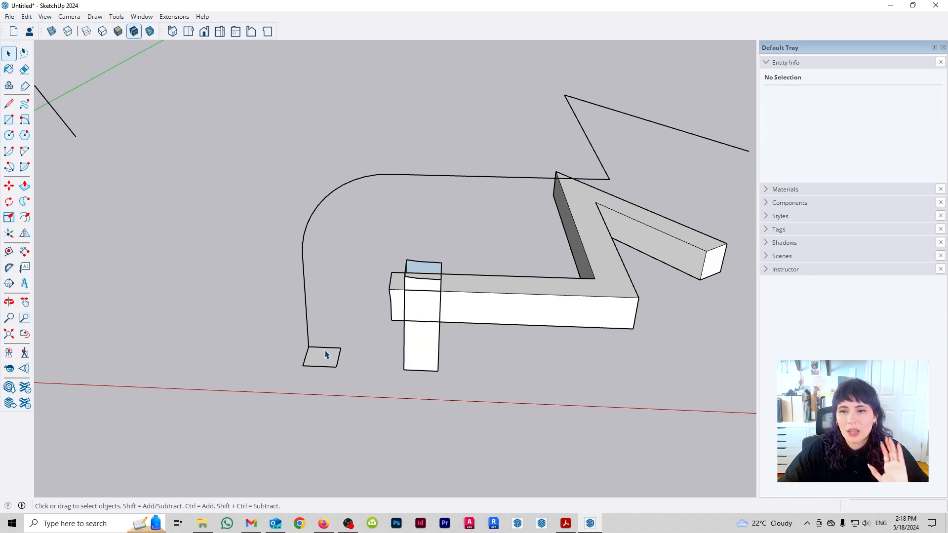
- Rotate the third set's square about its path corner so it tilts out of the horizontal plane
middle_click_drag(576, 333, 421, 364)
scroll(421, 364, "down", 3)
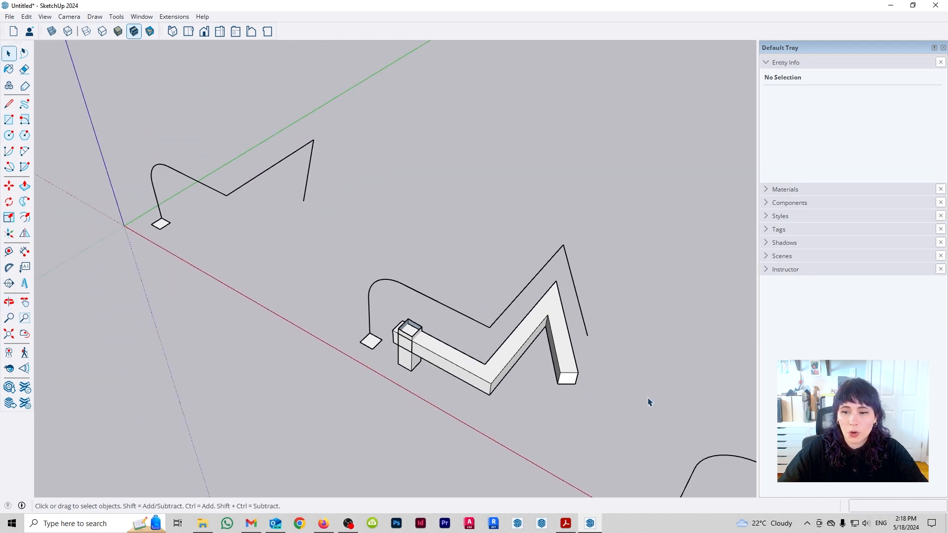
middle_click_drag(650, 403, 443, 297, "shift")
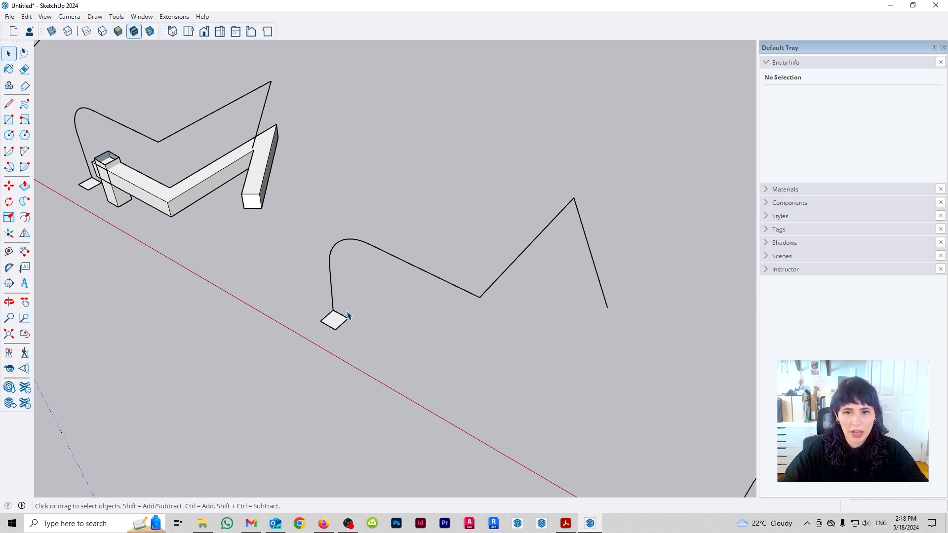
scroll(347, 315, "up", 2)
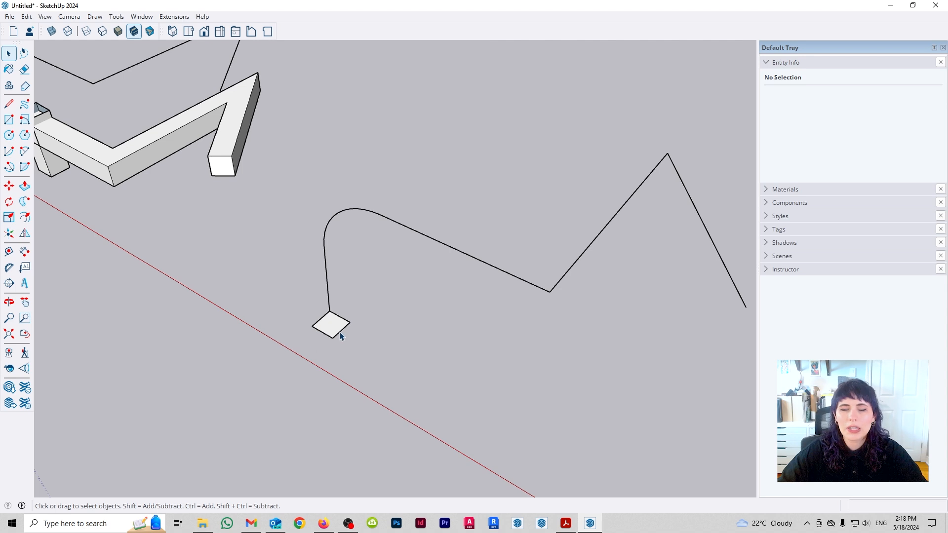
middle_click_drag(337, 332, 379, 306)
left_click_drag(351, 299, 486, 364)
key("q")
left_click(388, 307)
left_click(449, 311)
left_click(409, 376)
key("space")
middle_click_drag(400, 357, 543, 322)
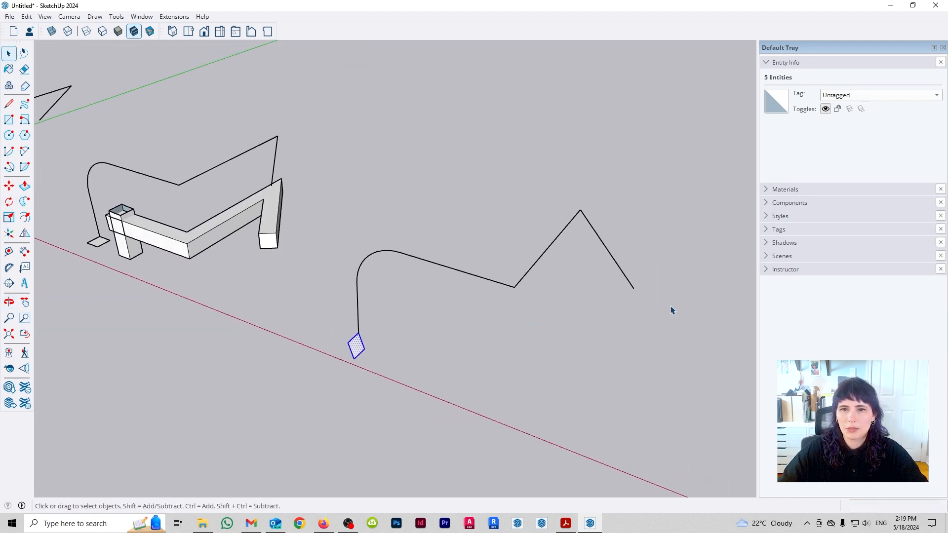
- Select the third path's edges and extrude the tilted square along them with Follow Me
left_click_drag(355, 184, 354, 183)
left_click(24, 202)
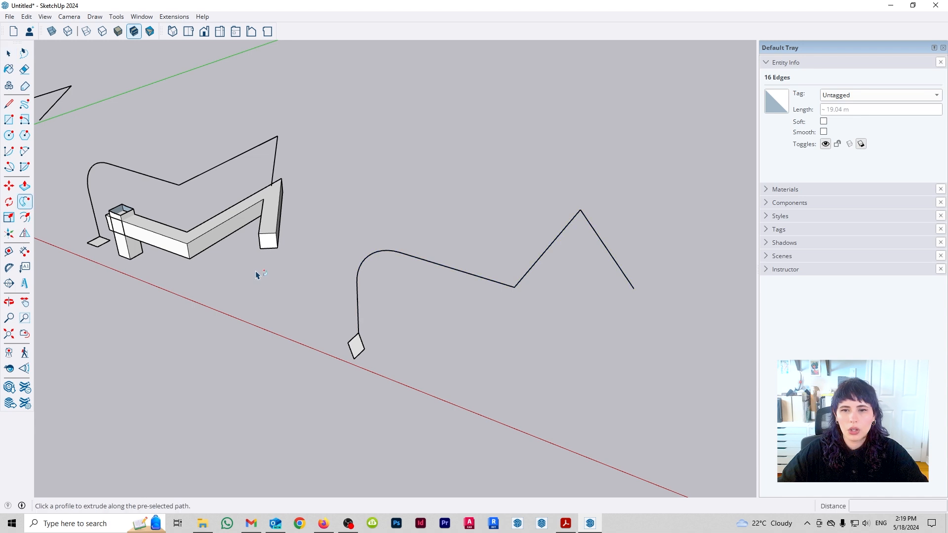
left_click(358, 351)
middle_click_drag(552, 332, 588, 332)
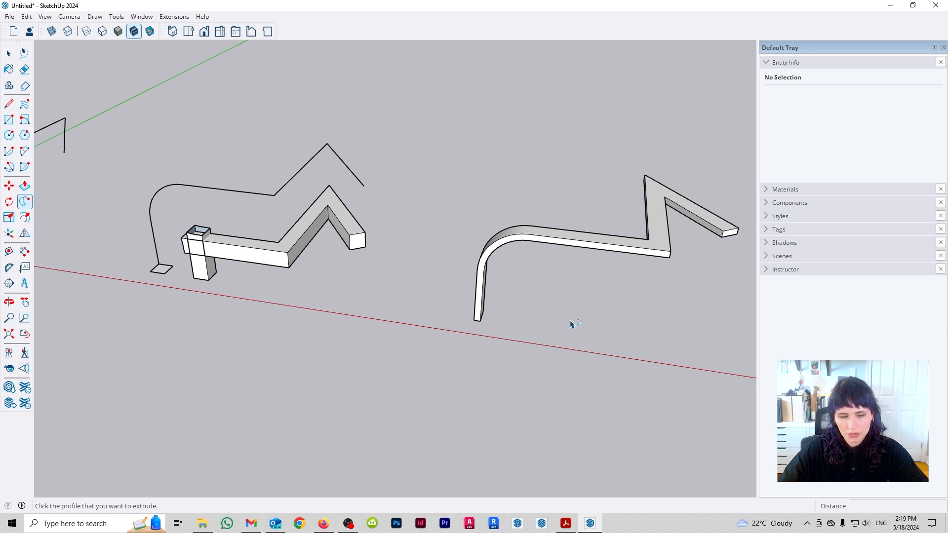
- Undo the third set's Follow Me extrusion and the square's rotation, and redo the rotation
key("ctrl+z")
scroll(474, 327, "up", 3)
scroll(471, 330, "up", 4)
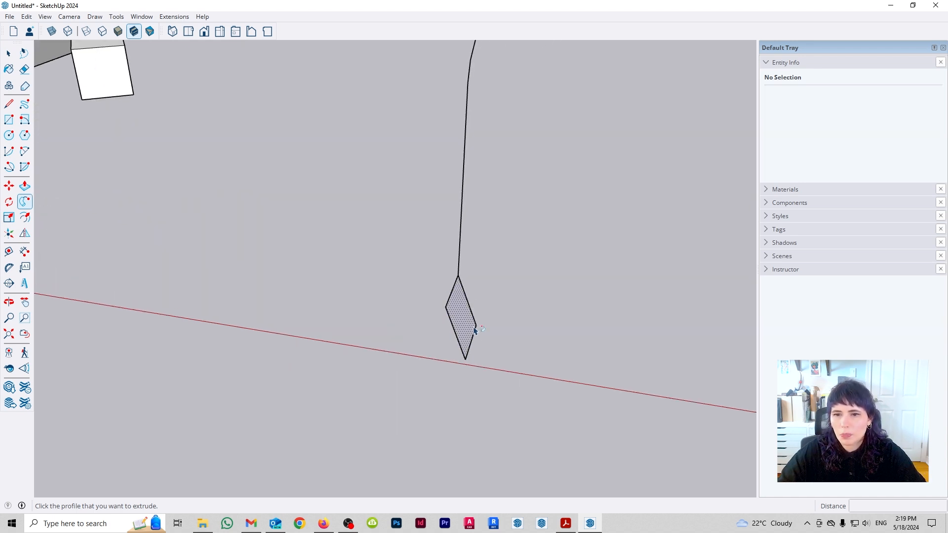
middle_click_drag(456, 330, 493, 276)
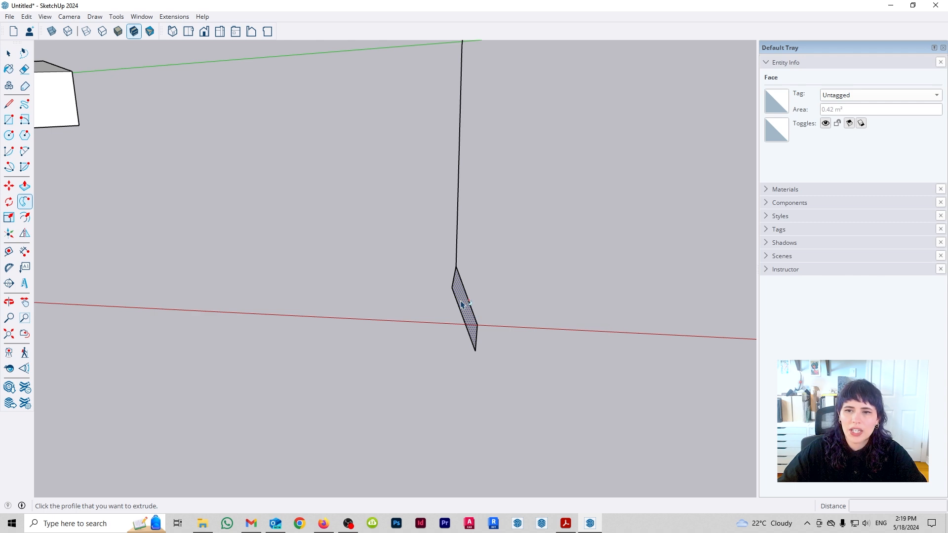
middle_click_drag(639, 266, 449, 392)
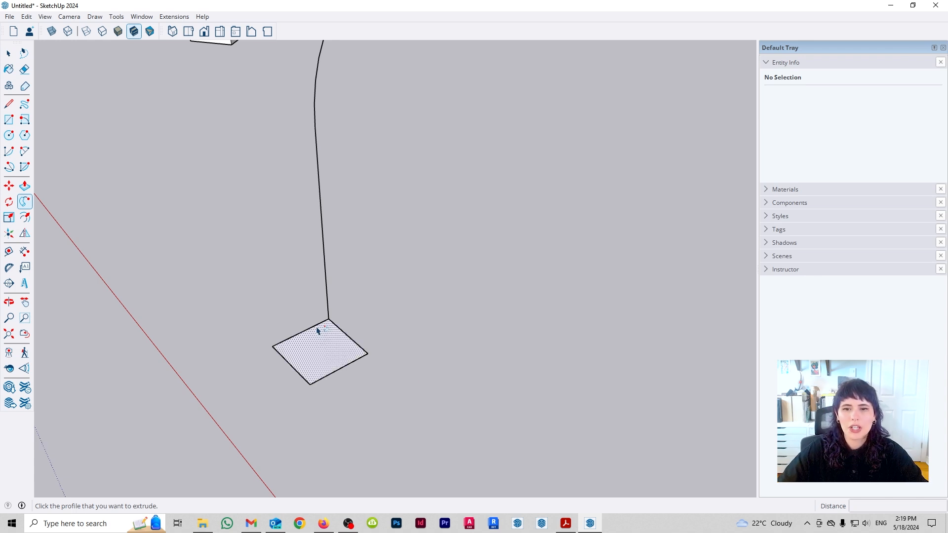
scroll(323, 325, "down", 4)
left_click(27, 16)
left_click(61, 45)
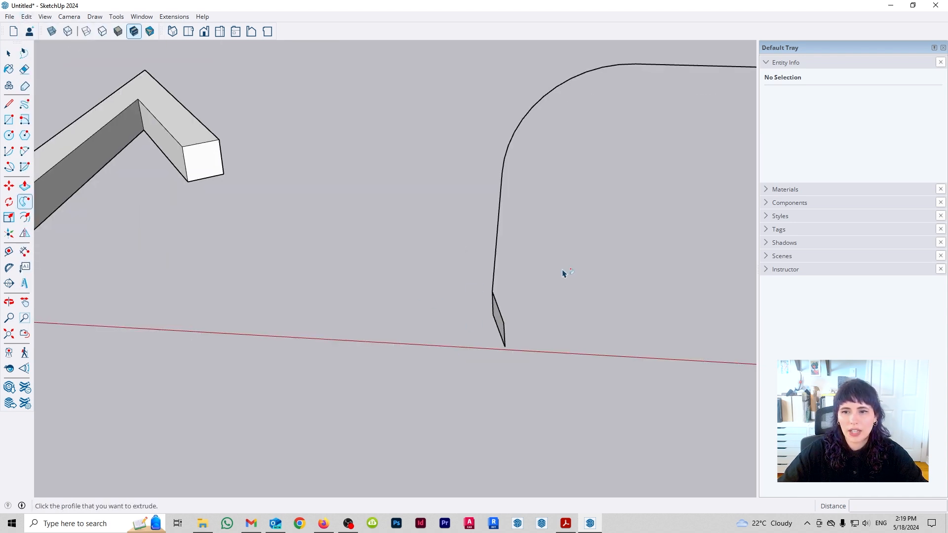
middle_click_drag(546, 296, 334, 361, "shift")
scroll(328, 348, "down", 6)
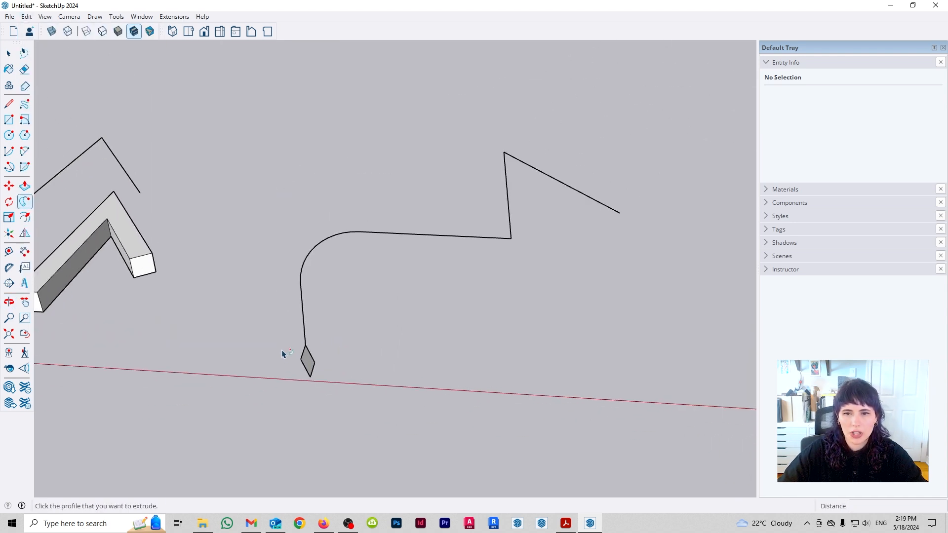
- Extrude the third set's tilted square along its full path again with Follow Me
scroll(356, 342, "up", 4)
scroll(439, 336, "down", 5)
key("space")
left_click_drag(613, 169, 345, 312)
left_click(24, 202)
left_click(379, 348)
- Draw a vertical rectangle about 0.56 by 0.90 m from a point midway along the fourth path's straight segment
middle_click_drag(648, 330, 396, 392)
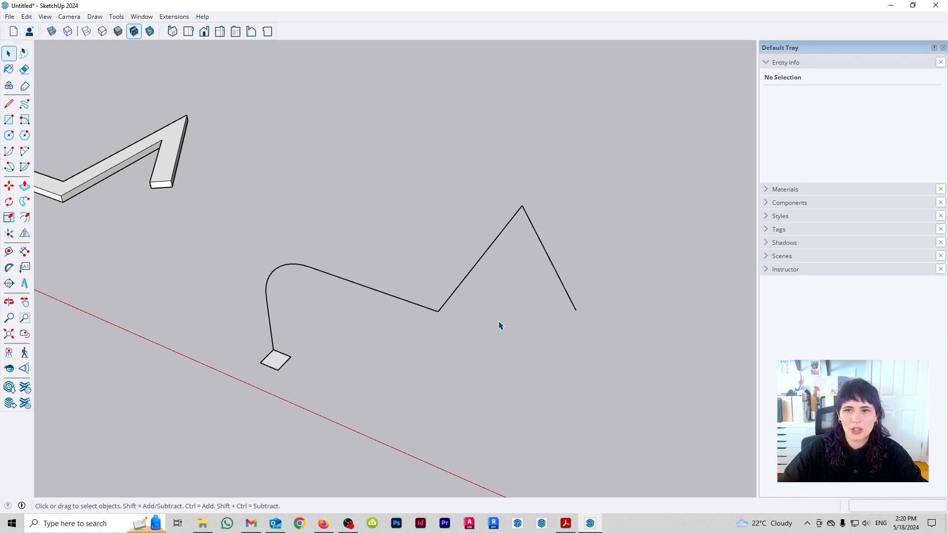
key("r")
left_click(371, 288)
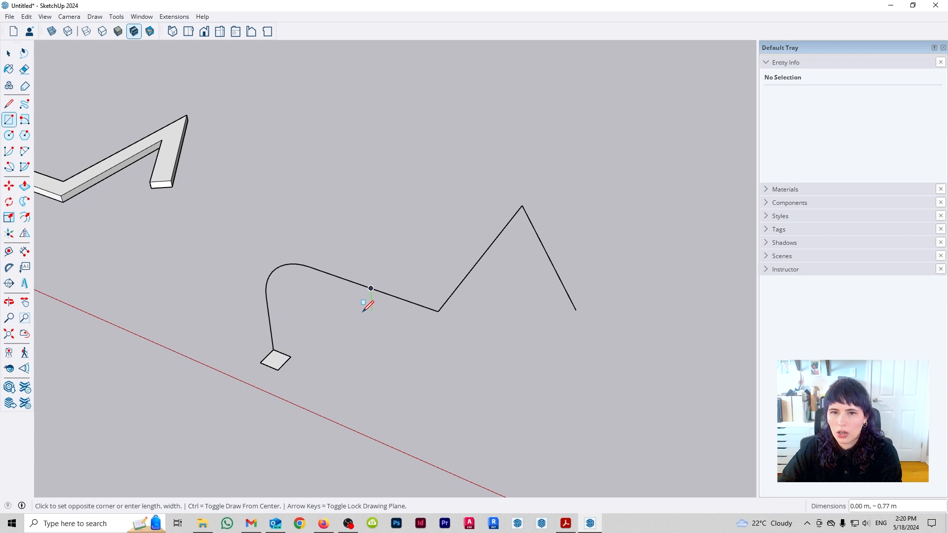
middle_click_drag(369, 313, 277, 277)
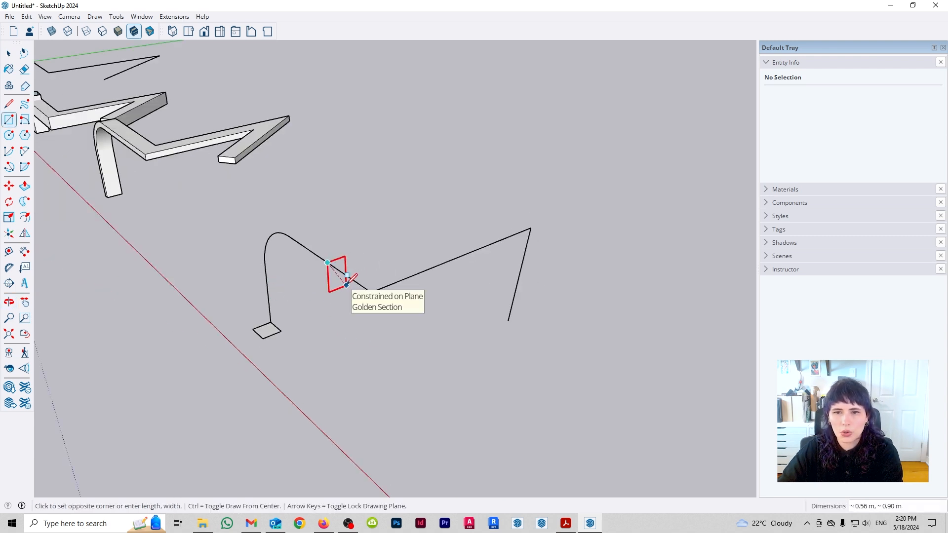
left_click(347, 284)
key("space")
- Select the fourth path's edges and extrude the mid-path vertical rectangle along them with Follow Me
middle_click_drag(406, 288, 373, 409)
middle_click_drag(324, 355, 457, 300)
scroll(458, 302, "up", 3)
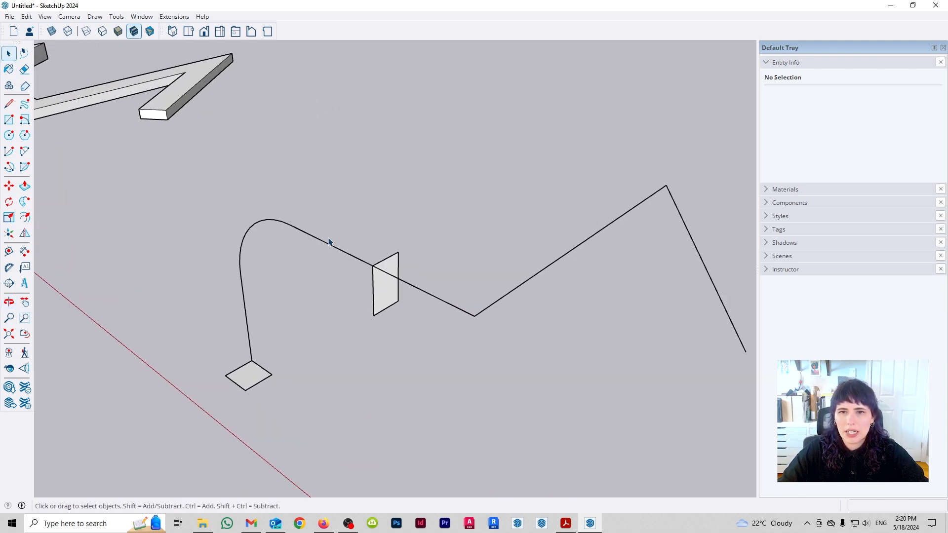
scroll(445, 252, "down", 4)
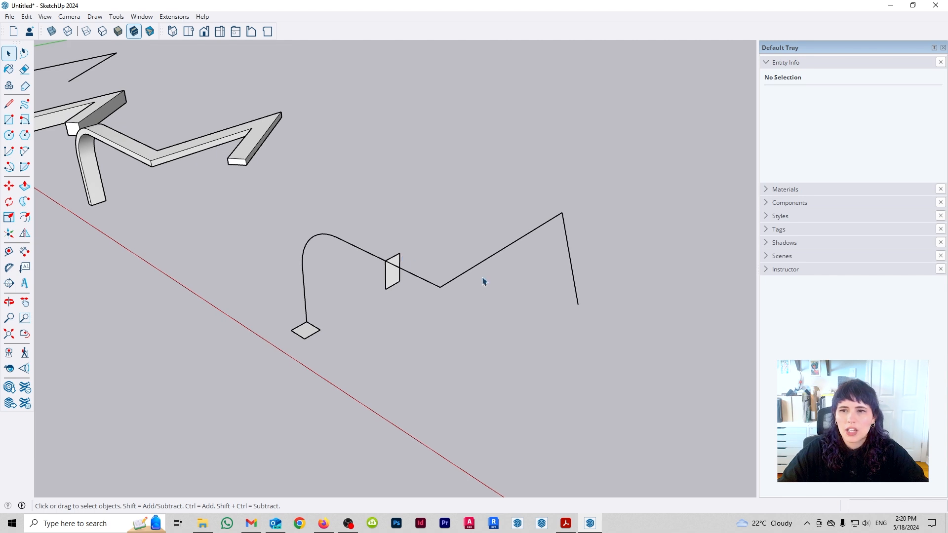
left_click_drag(406, 144, 417, 152)
left_click_drag(374, 271, 288, 213, "shift")
left_click(24, 202)
left_click(393, 272)
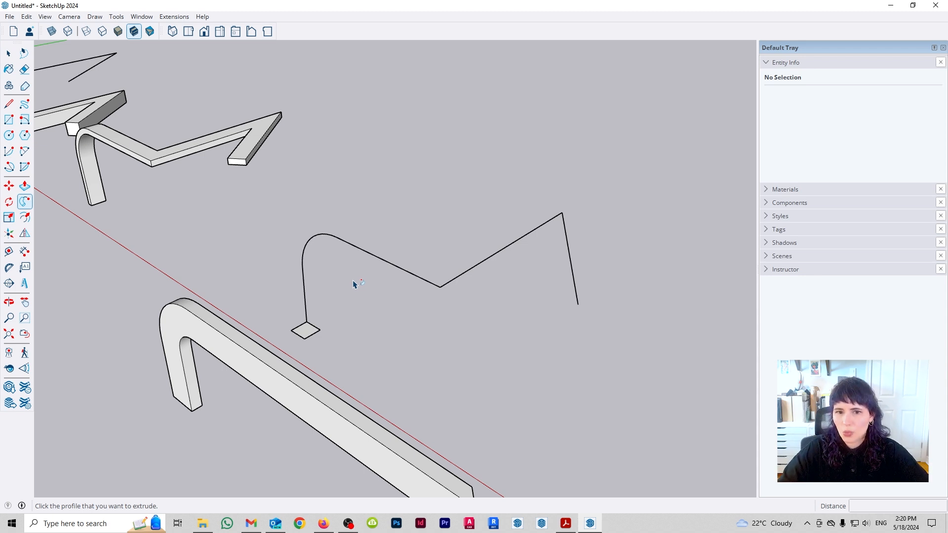
- Undo the mid-path extrusion and try tracing the path manually with Follow Me from the same rectangle
key("ctrl+z")
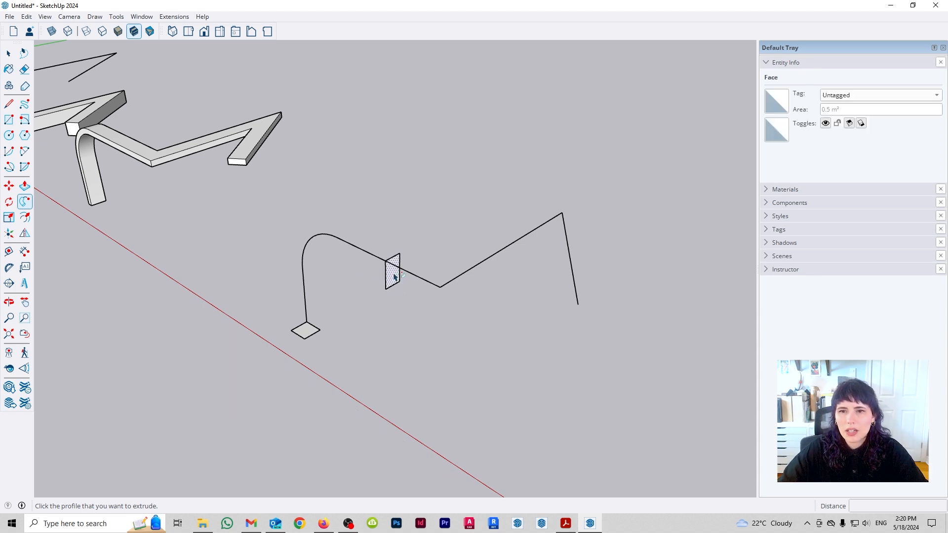
left_click(395, 271)
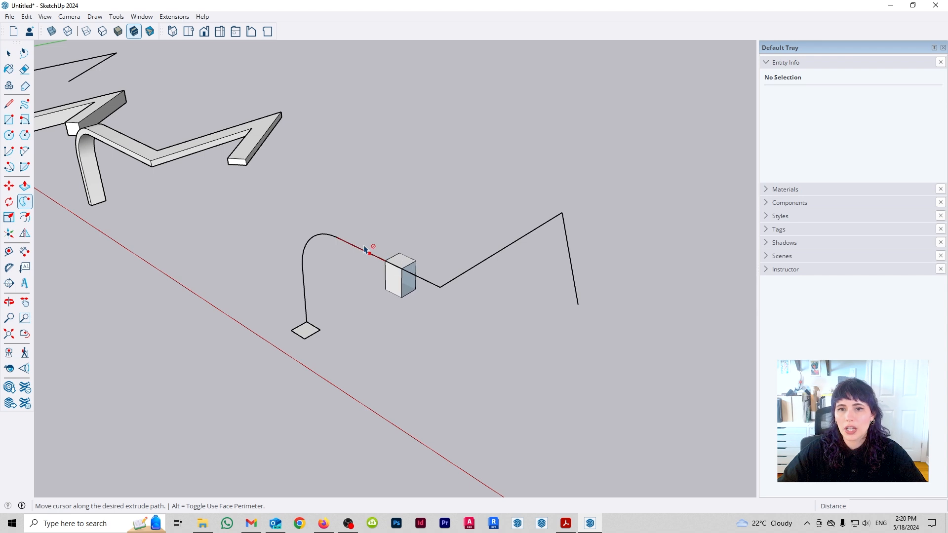
key("space")
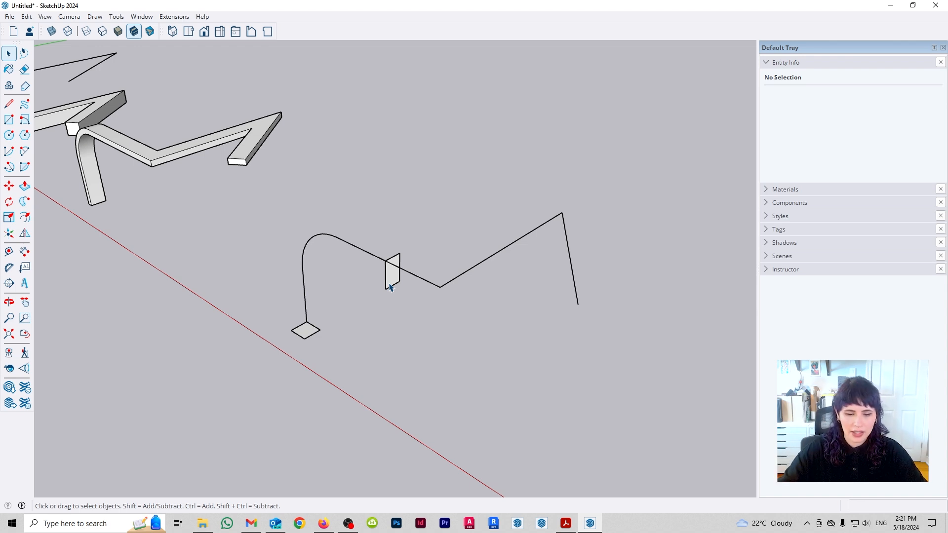
- Draw a large horizontal rectangle beyond the fourth path and delete its face, keeping only the outline
scroll(366, 273, "down", 3)
middle_click_drag(596, 322, 457, 330, "shift")
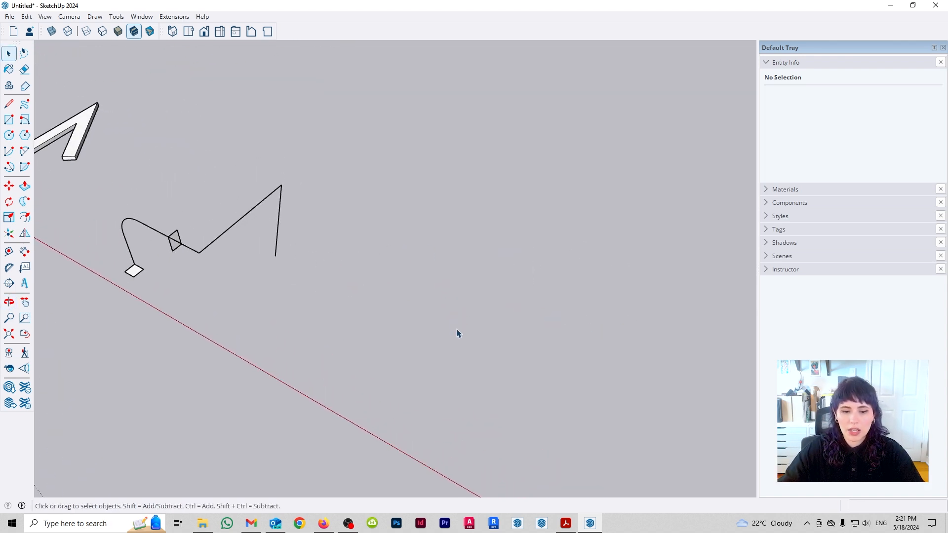
key("r")
left_click(374, 375)
left_click(625, 303)
key("space")
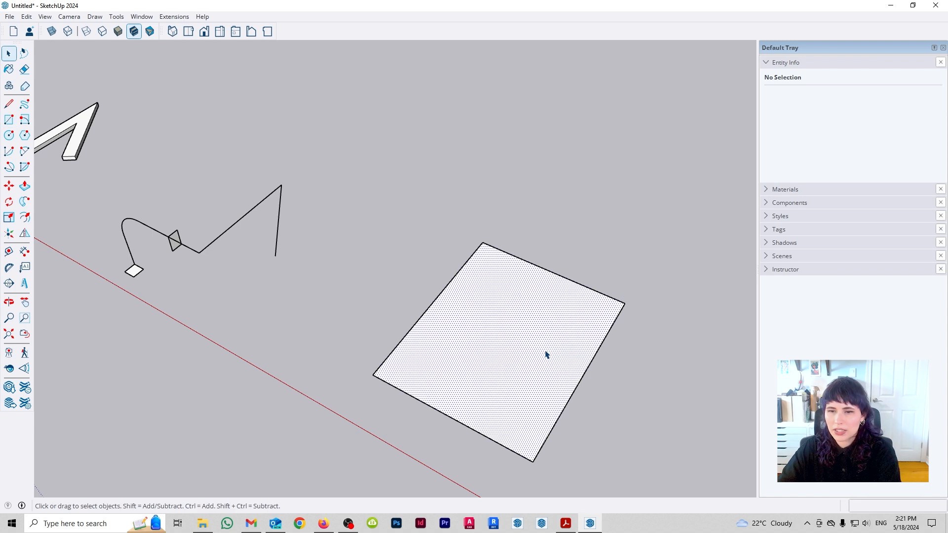
middle_click_drag(577, 377, 420, 300)
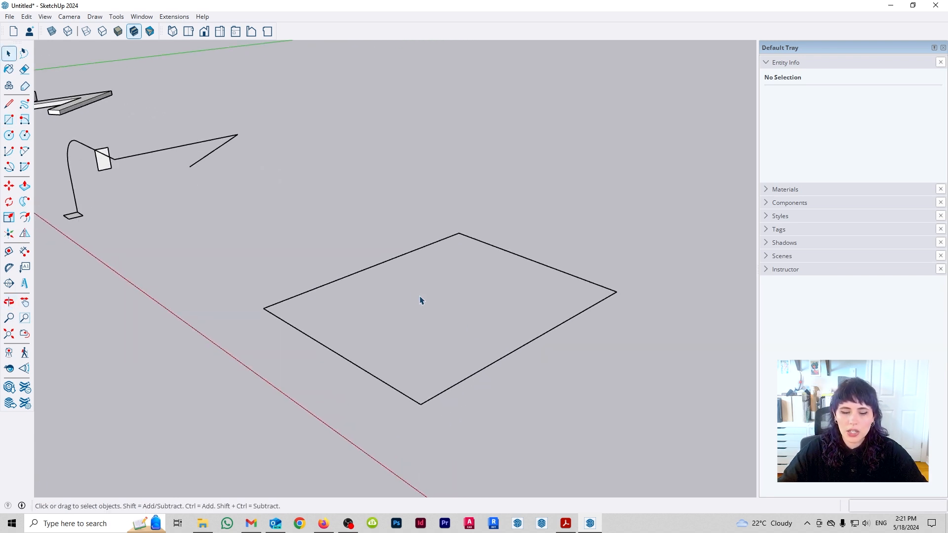
- Draw a vertical 1.14 by 1.14 m square hanging from the middle of one edge of the large outline
key("r")
left_click(380, 264)
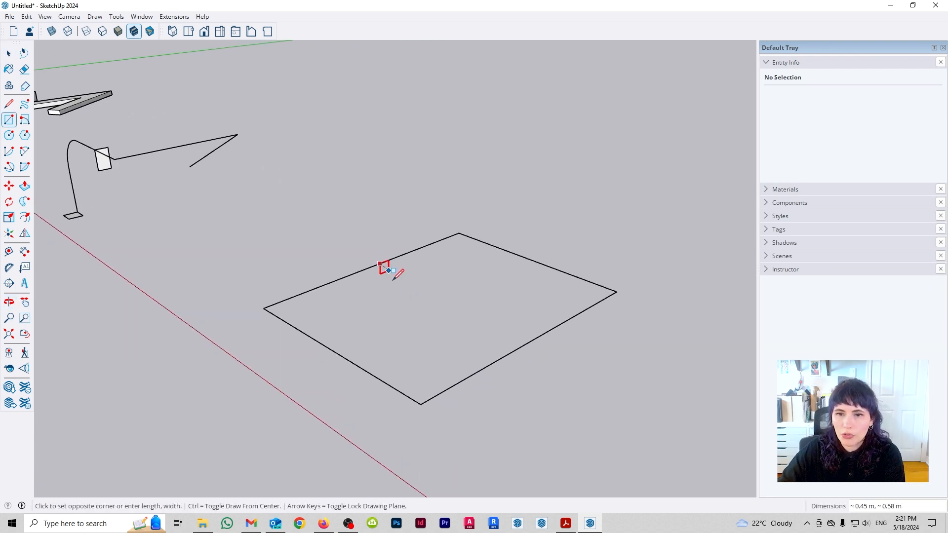
left_click(399, 298)
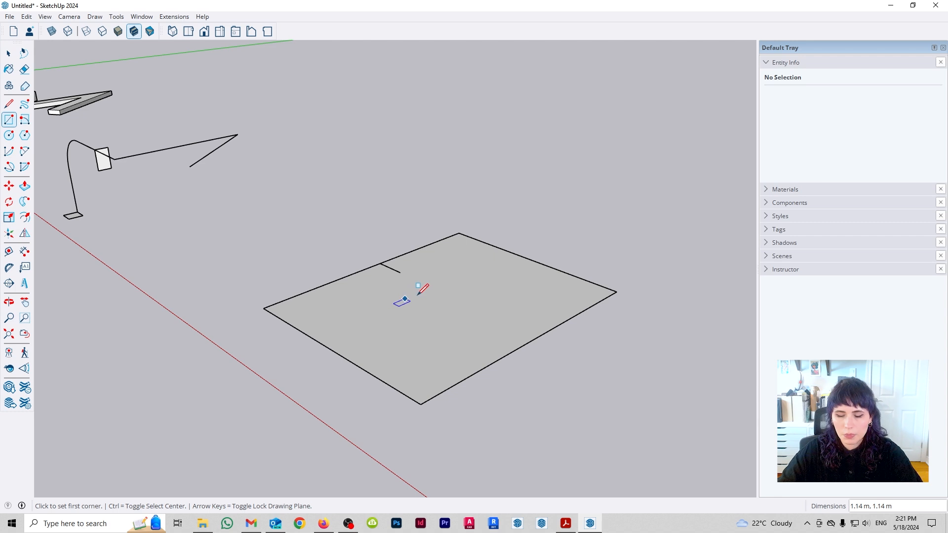
key("space")
scroll(411, 305, "up", 3)
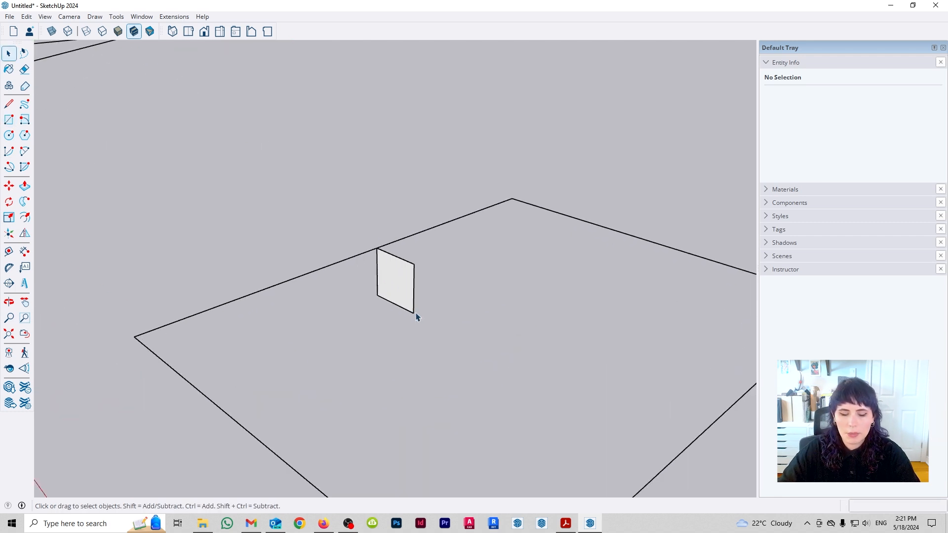
key("l")
left_click(387, 300)
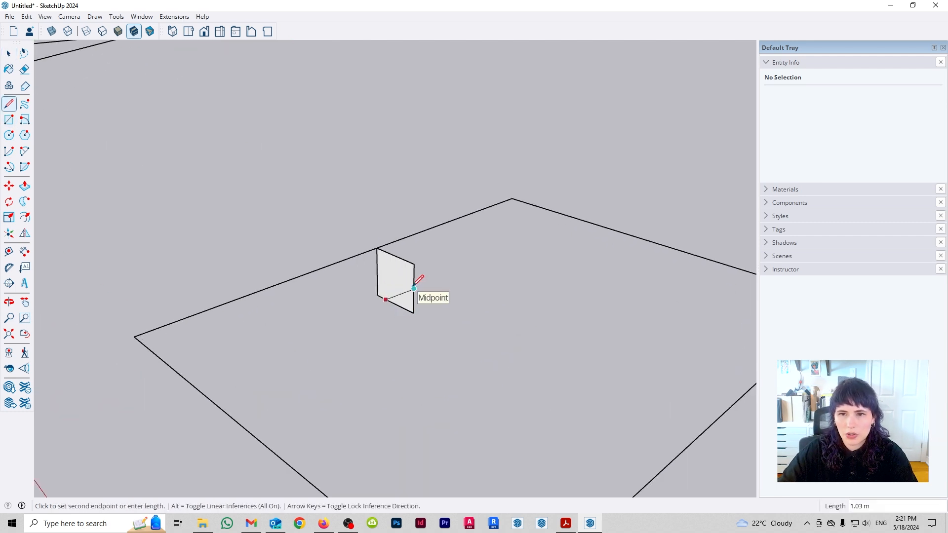
left_click(414, 289)
key("space")
double_click(402, 303)
key("Delete")
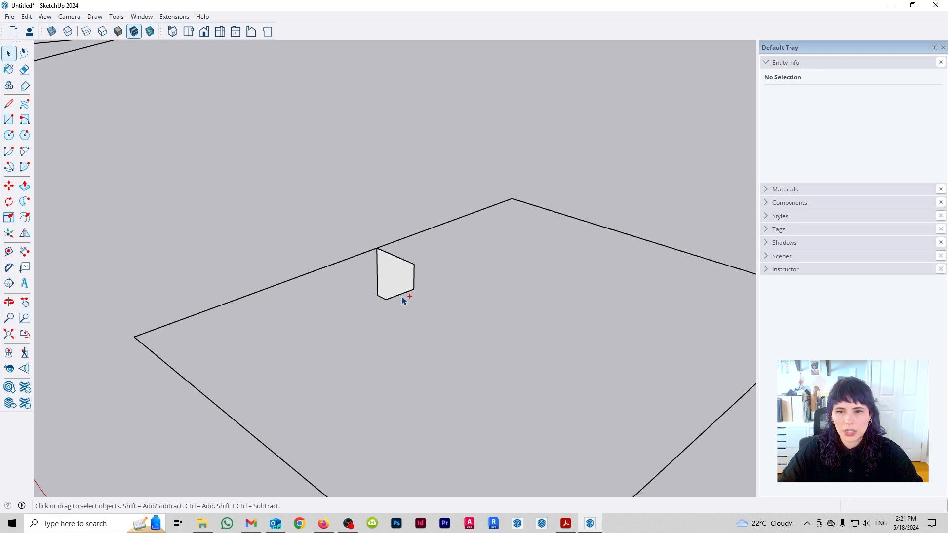
key("ctrl+z")
key("ctrl+z")
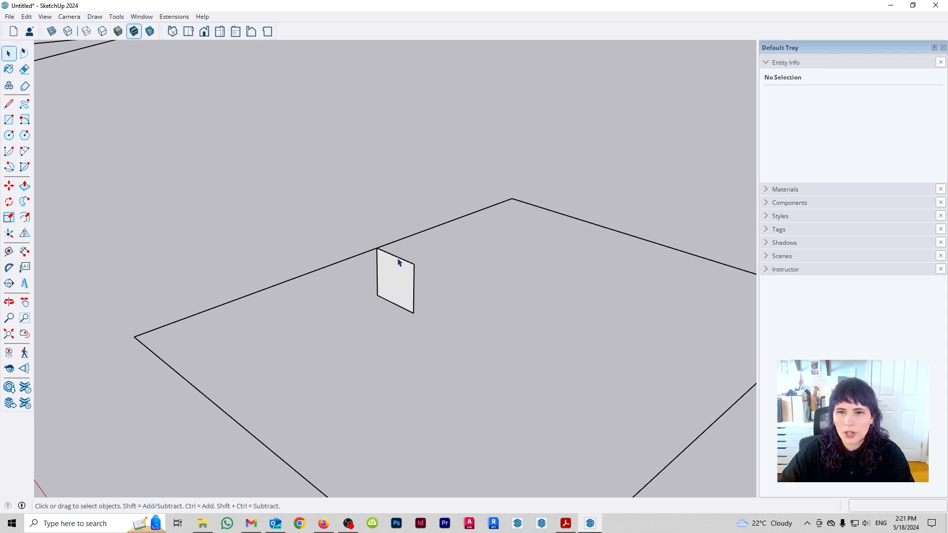
- Cut off the square's inner upper corner with a diagonal line and delete the cut-off piece
key("l")
left_click(395, 255)
left_click(413, 302)
key("space")
left_click_drag(429, 278, 411, 256)
key("Delete")
scroll(419, 264, "down", 3)
mouse_move(412, 244)
middle_mouse_down()
mouse_move(460, 391)
mouse_move(400, 260)
mouse_move(615, 200)
middle_mouse_up()
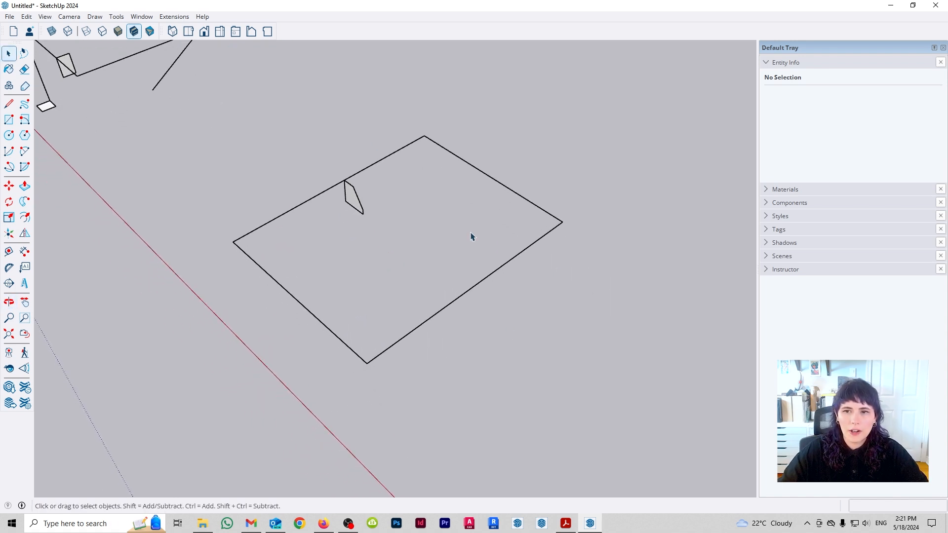
- Copy the trimmed profile from the middle of the edge to the outline's nearest corner
middle_click_drag(423, 222, 472, 275)
left_click(398, 226)
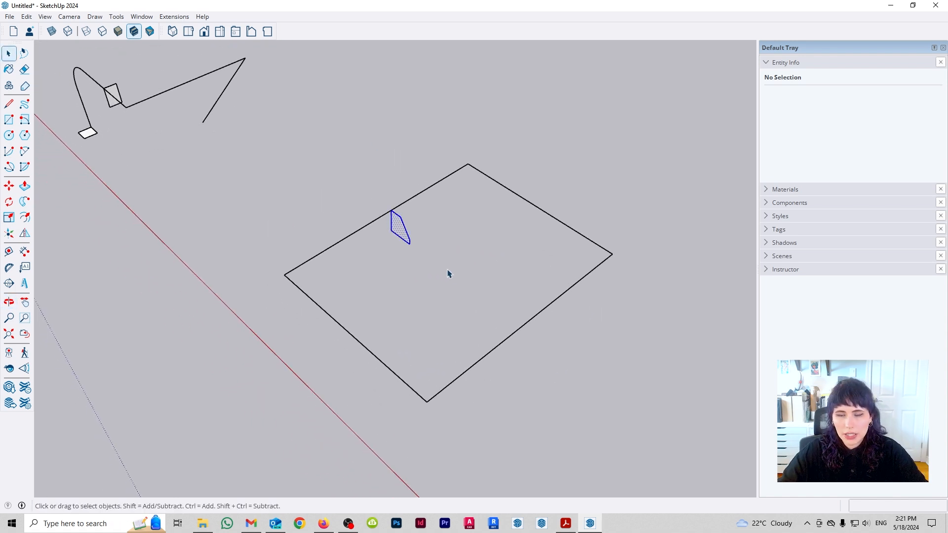
key("m")
key("ctrl")
left_click(391, 211)
left_click(287, 273)
middle_click_drag(328, 302, 287, 296)
key("space")
- Extrude the corner profile around the selected outline edges with Follow Me, inspect the frame, and undo the extrusion
left_click_drag(536, 341, 433, 304)
left_click_drag(512, 205, 425, 148, "ctrl")
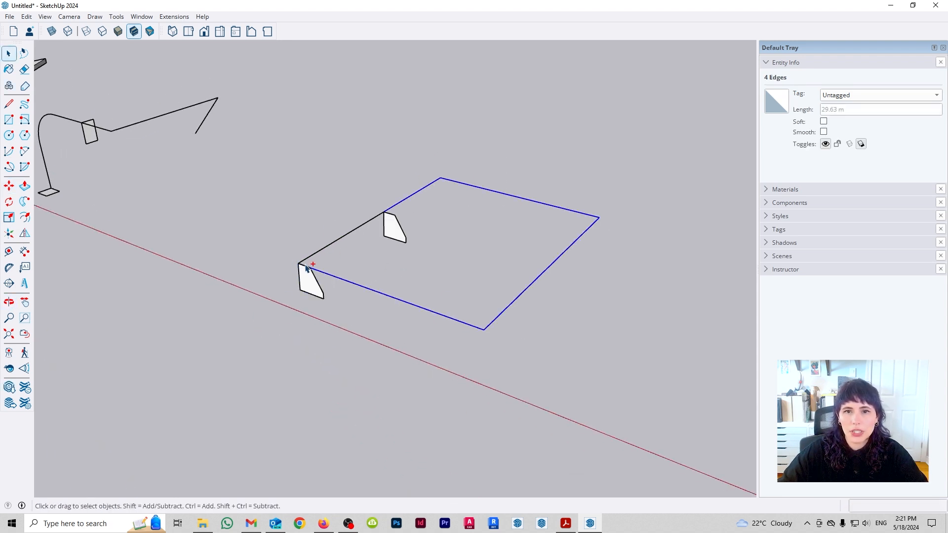
left_click(25, 201)
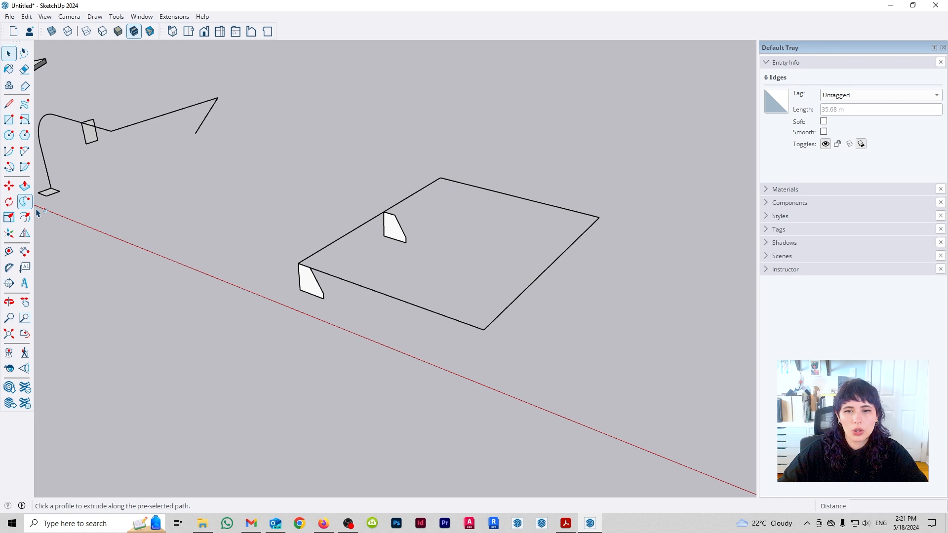
left_click(311, 289)
middle_click_drag(578, 265, 338, 312)
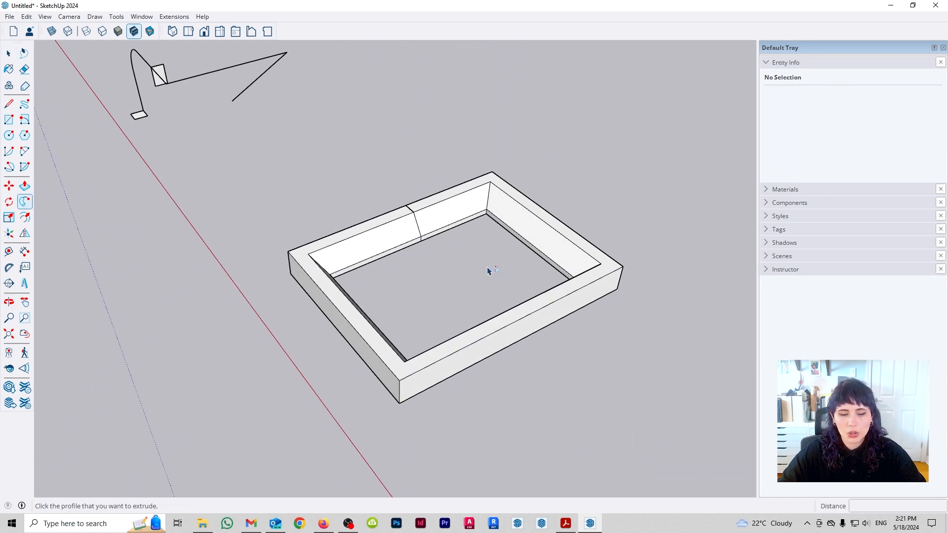
key("ctrl+z")
- Select the whole outline and extrude the mid-edge profile around it with Follow Me, leaving the corner copy in place
key("space")
left_click_drag(341, 251, 319, 202, "ctrl")
left_click_drag(393, 298, 354, 376, "ctrl")
left_click_drag(524, 377, 439, 316, "ctrl")
left_click_drag(617, 227, 461, 128, "ctrl")
left_click(24, 202)
left_click(410, 224)
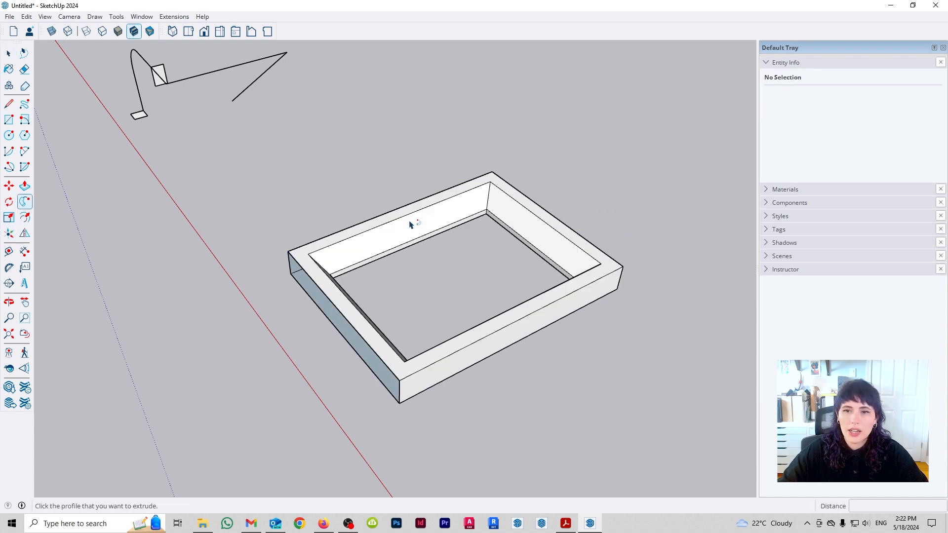
middle_click_drag(340, 320, 512, 240)
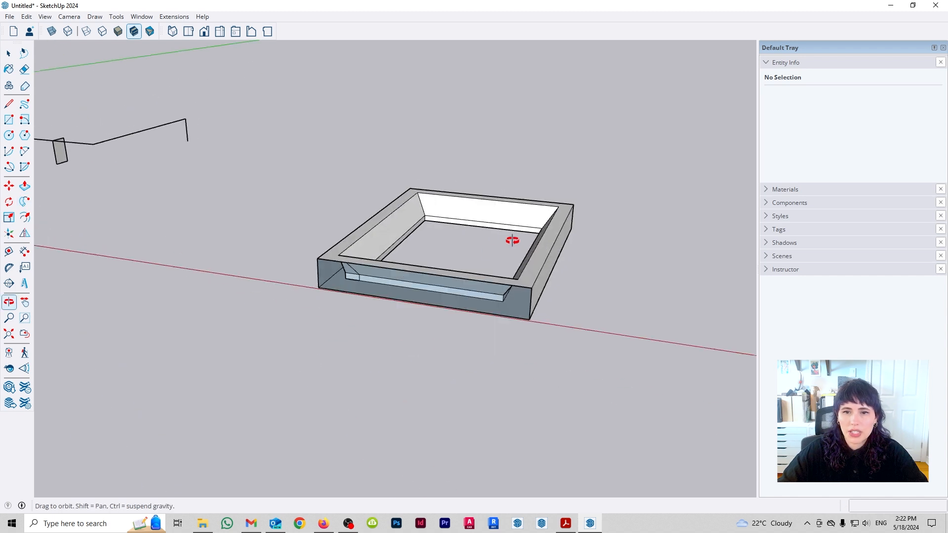
middle_click_drag(361, 319, 331, 358)
key("space")
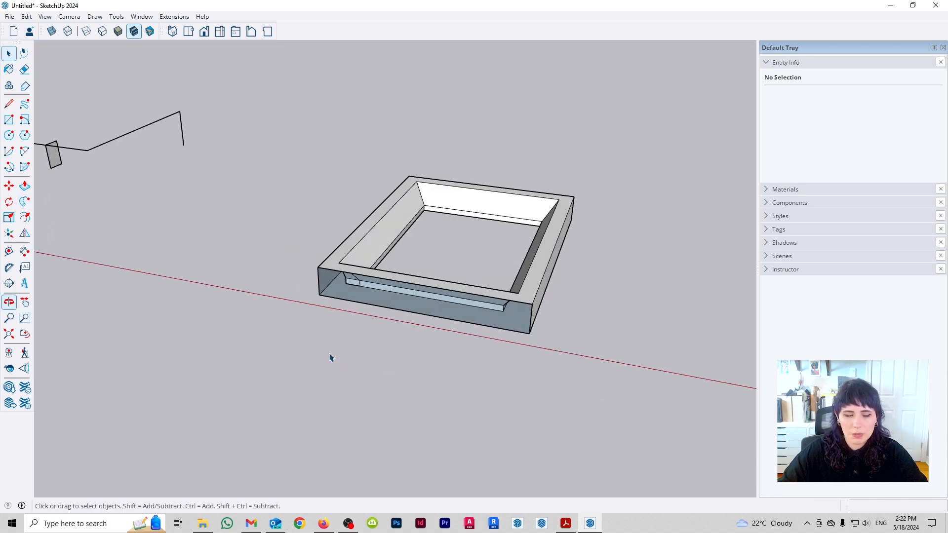
- Undo the mid-edge profile's extrusion and delete the profile copy at the outline's corner
key("ctrl+z")
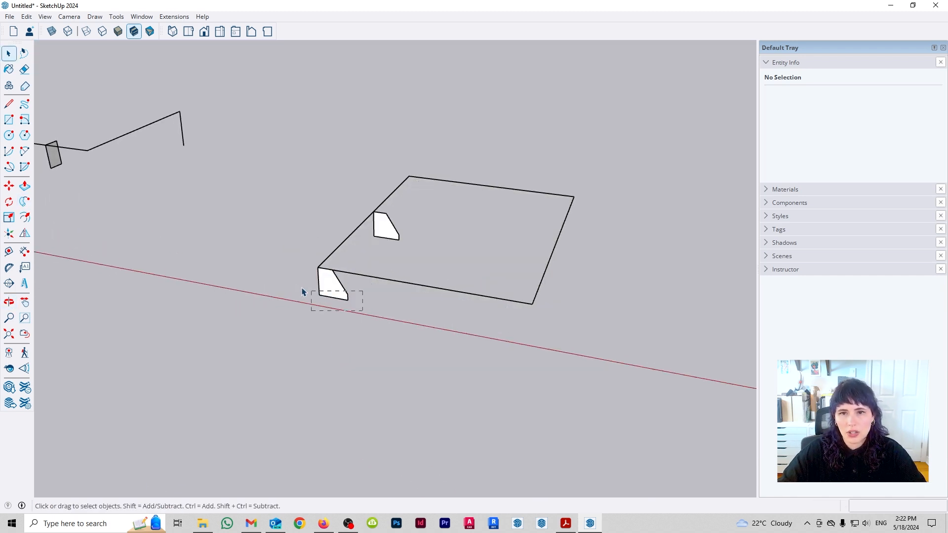
left_click_drag(303, 292, 311, 296)
key("Delete")
- Extrude the only remaining profile around the selected outline with Follow Me, inspect the frame, and undo the extrusion
middle_click_drag(487, 253, 421, 319)
left_click_drag(358, 318, 290, 242)
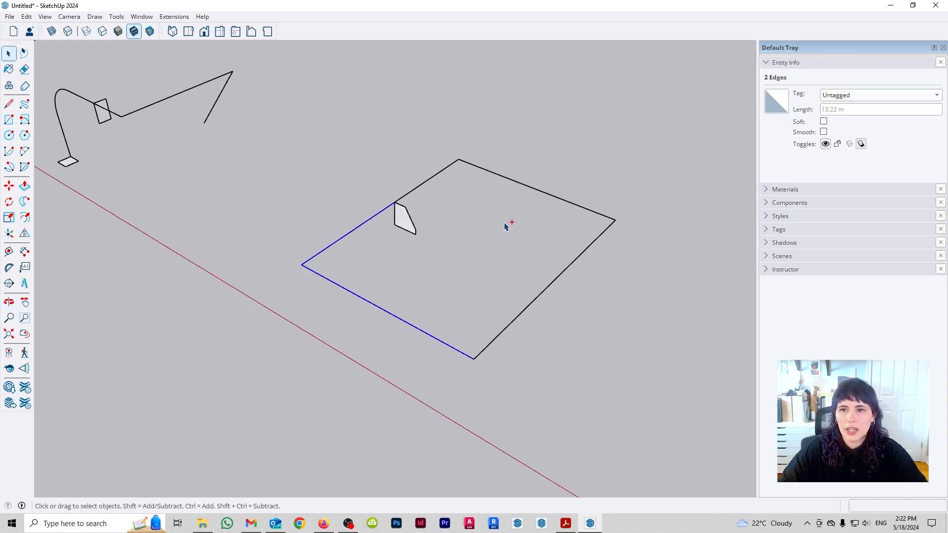
left_click_drag(493, 158, 435, 136, "shift")
left_click(24, 202)
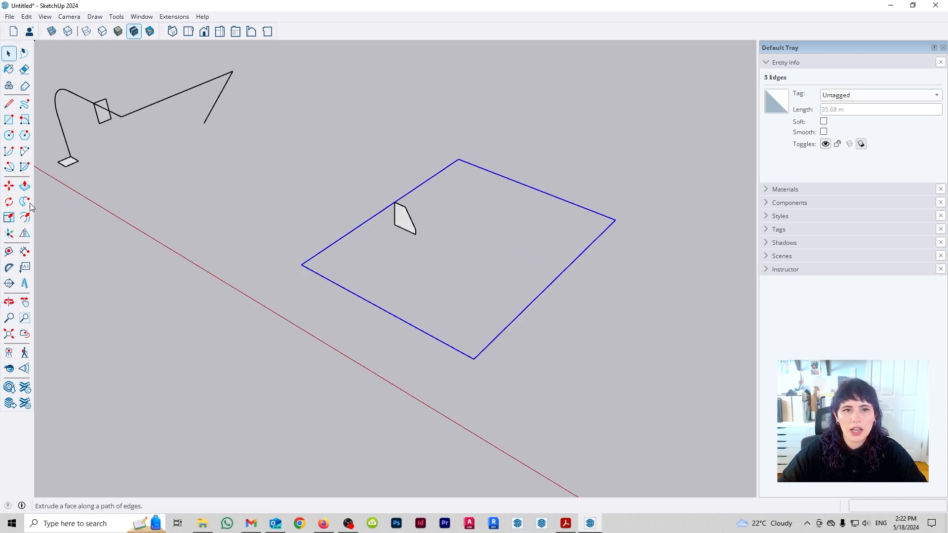
left_click(402, 220)
key("space")
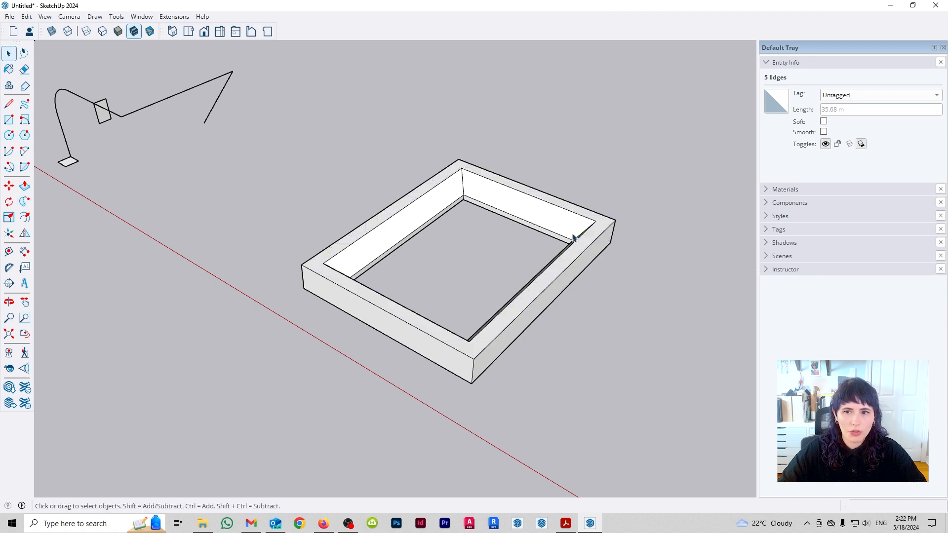
middle_click_drag(596, 255, 555, 290)
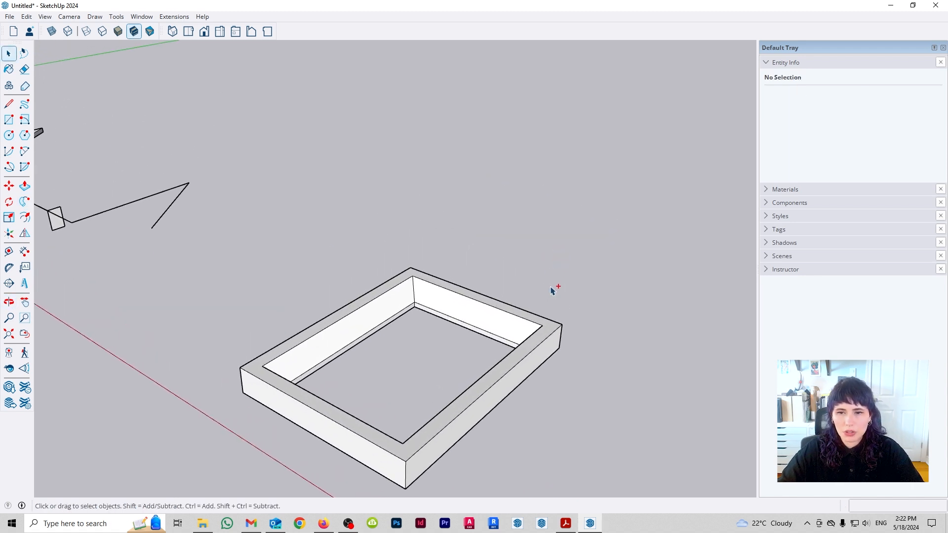
key("ctrl+z")
- Move the trimmed profile from the middle of the edge to the outline's nearest corner
middle_click_drag(434, 406, 452, 329)
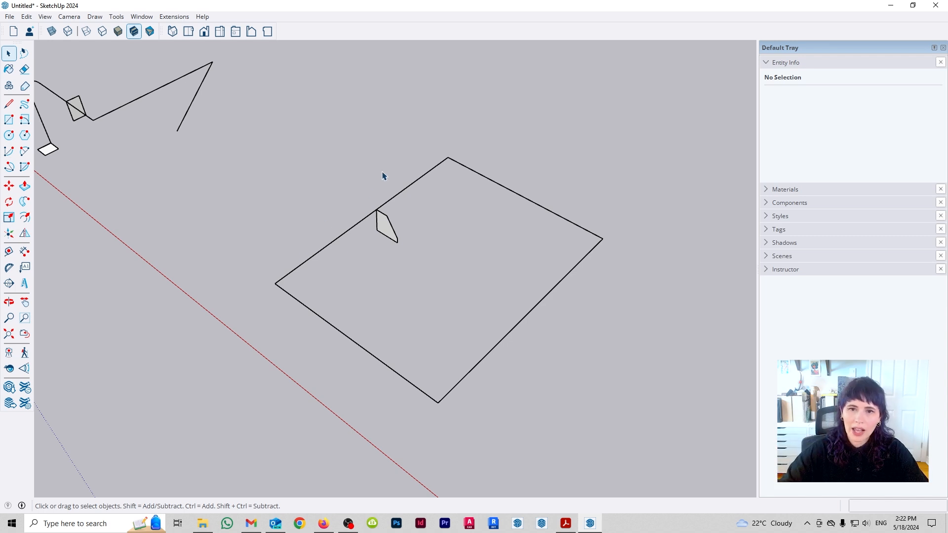
left_click_drag(355, 186, 414, 249)
key("m")
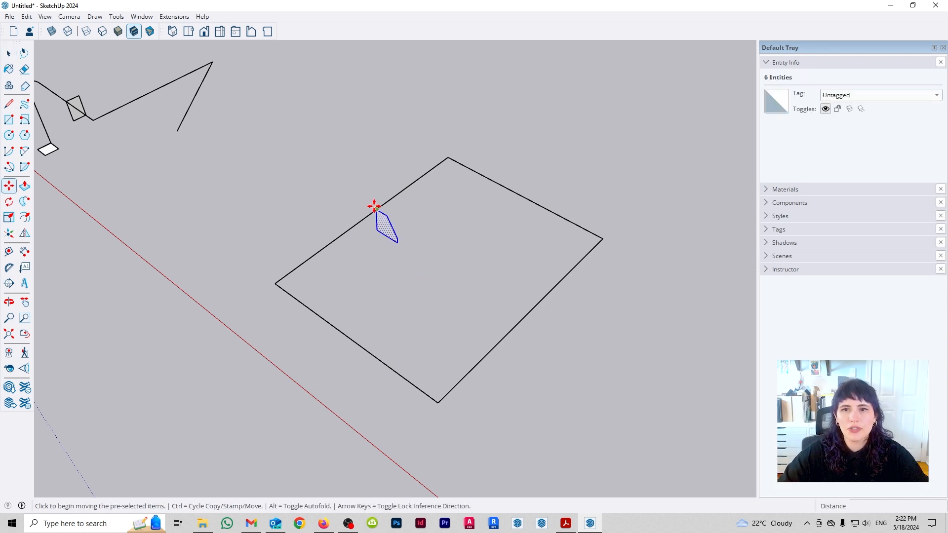
left_click(377, 210)
left_click(276, 283)
key("space")
- Extrude the corner profile around the outline with Follow Me, and undo both the extrusion and the profile's move
middle_click_drag(412, 256, 384, 309)
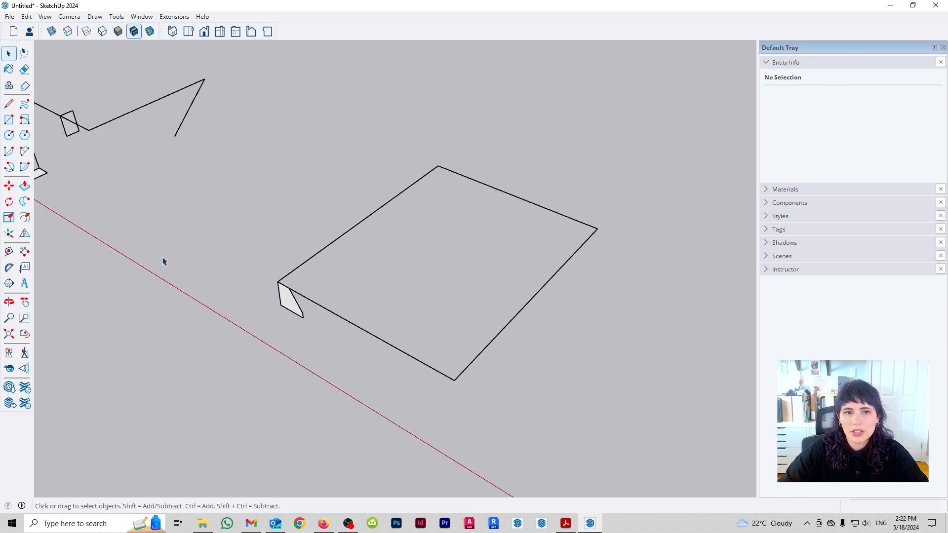
left_click(25, 201)
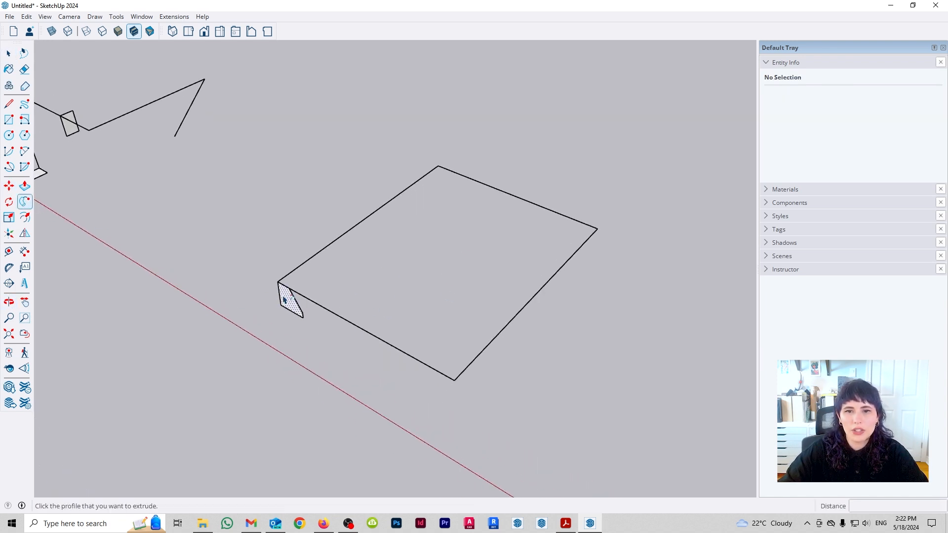
left_click(284, 300)
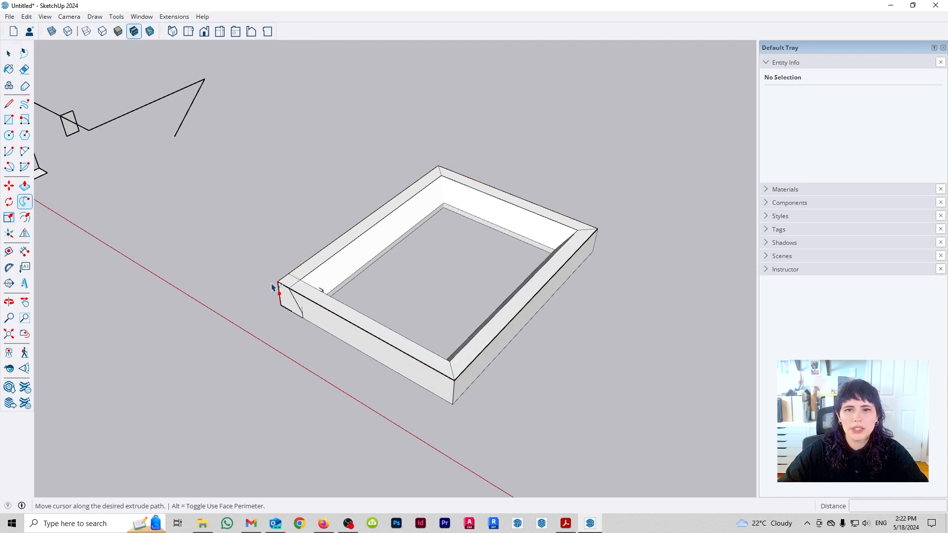
left_click(283, 289)
key("space")
key("ctrl+z")
key("ctrl+z")
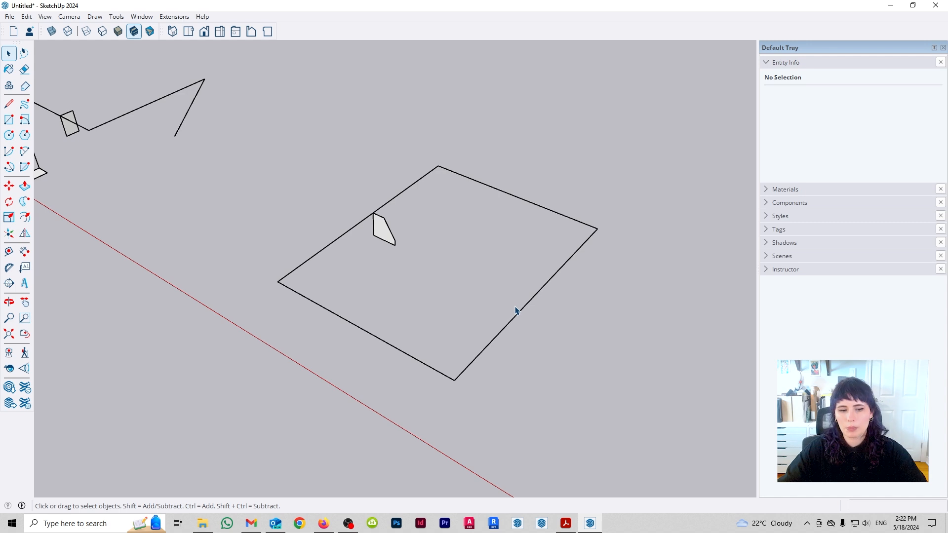
- Select and delete all the example paths, profiles and swept shapes in the model
scroll(519, 310, "down", 6)
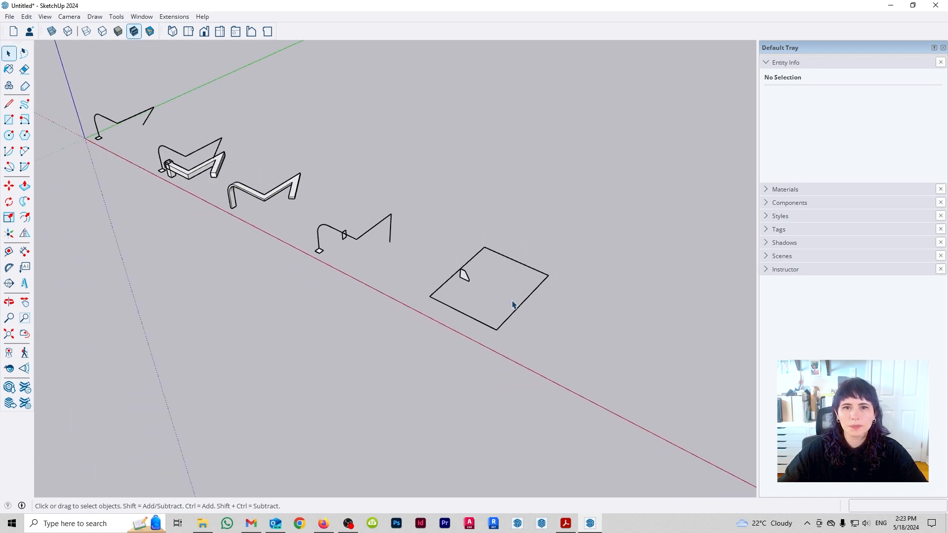
middle_click_drag(519, 312, 451, 313)
key("space")
left_click_drag(696, 438, 133, 106)
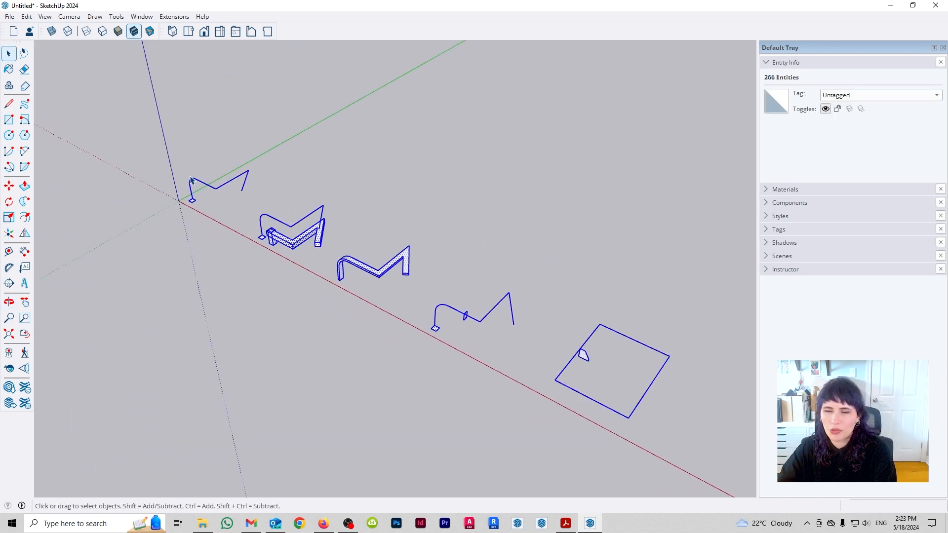
key("Delete")
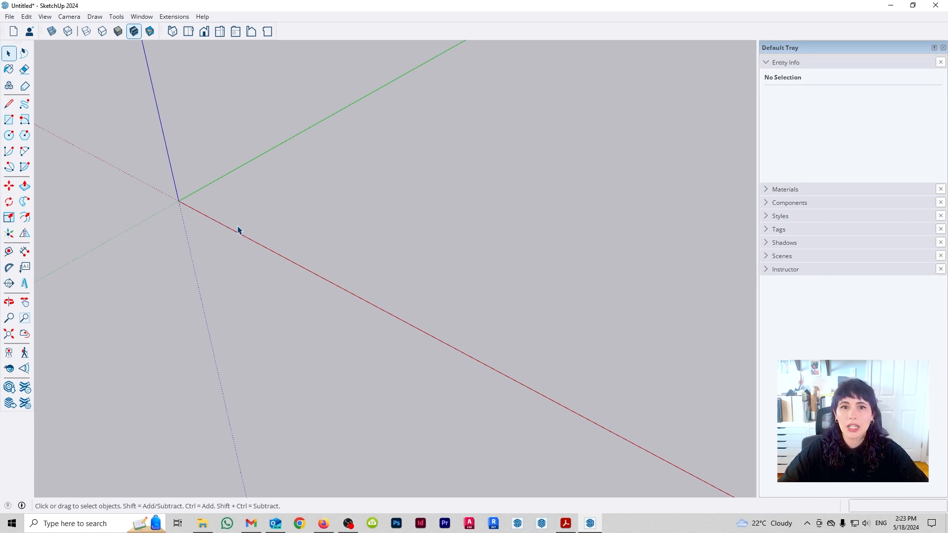
- In the front view, draw a rectangle at the origin and an adjoining 0.3 by 1.1 m rectangle along the red axis
left_click(204, 32)
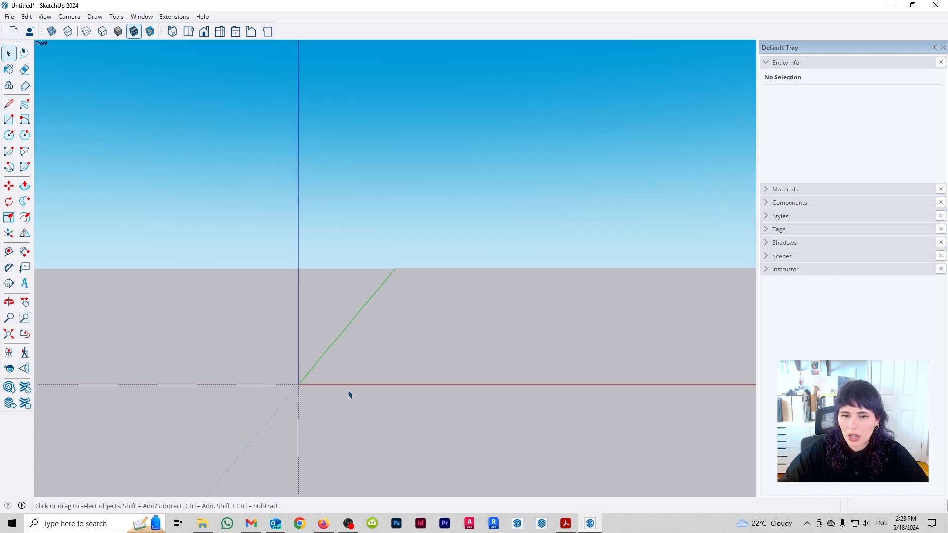
key("r")
left_click(305, 407)
scroll(351, 285, "up", 5)
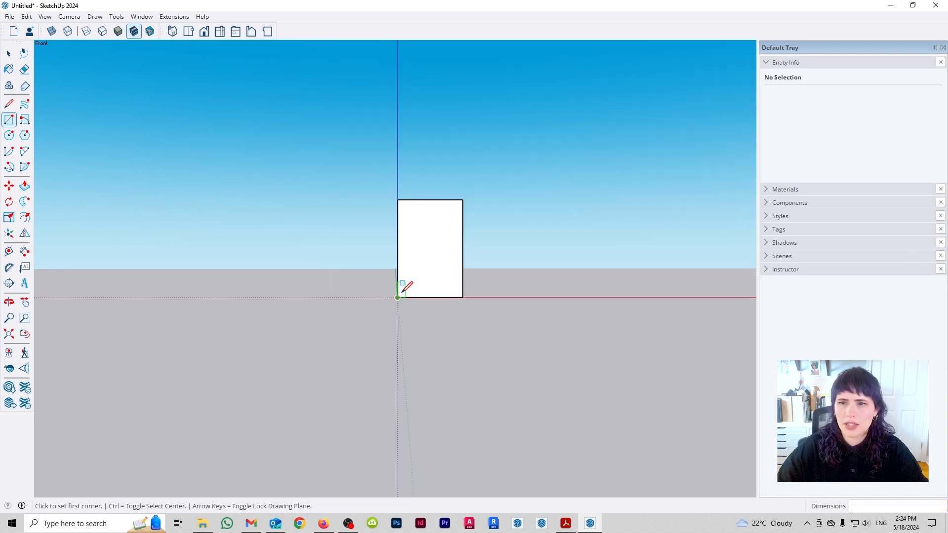
scroll(509, 200, "up", 3)
middle_click_drag(415, 246, 332, 309, "shift")
left_click(358, 402)
type(".3,")
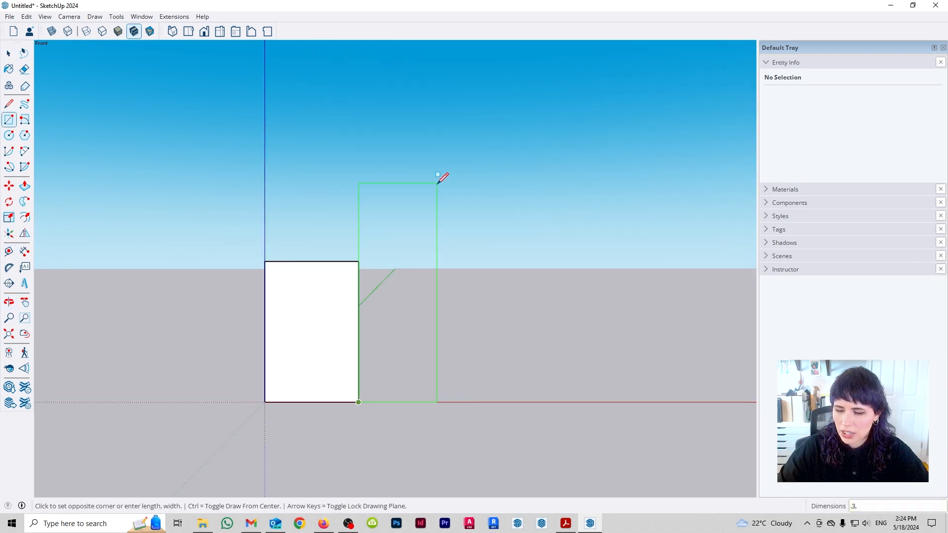
type("1.1")
key("Return")
- Merge the two rectangles into one face and outline a stepped cutout along its blue-axis edge and base
key("Delete")
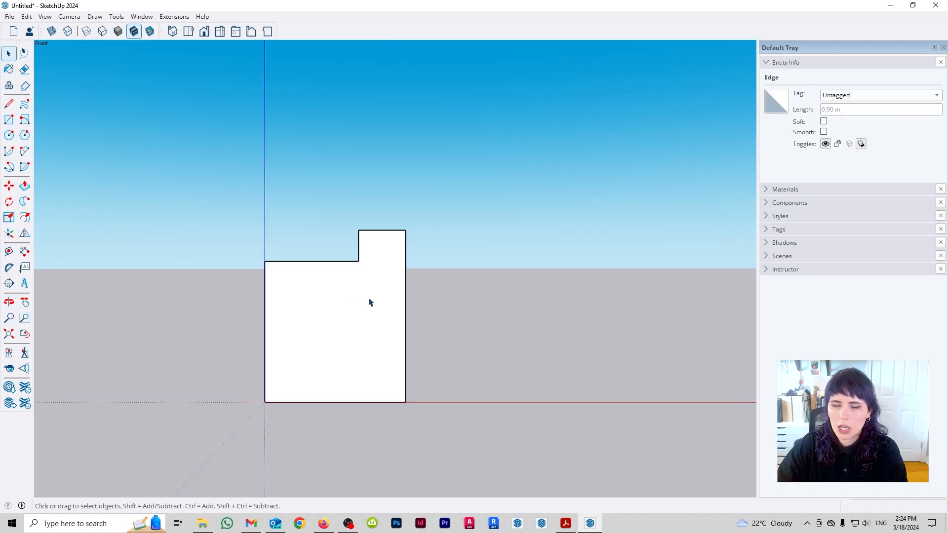
scroll(354, 293, "up", 2)
middle_click_drag(354, 293, 388, 287, "shift")
key("l")
left_click(278, 249)
left_click(292, 409)
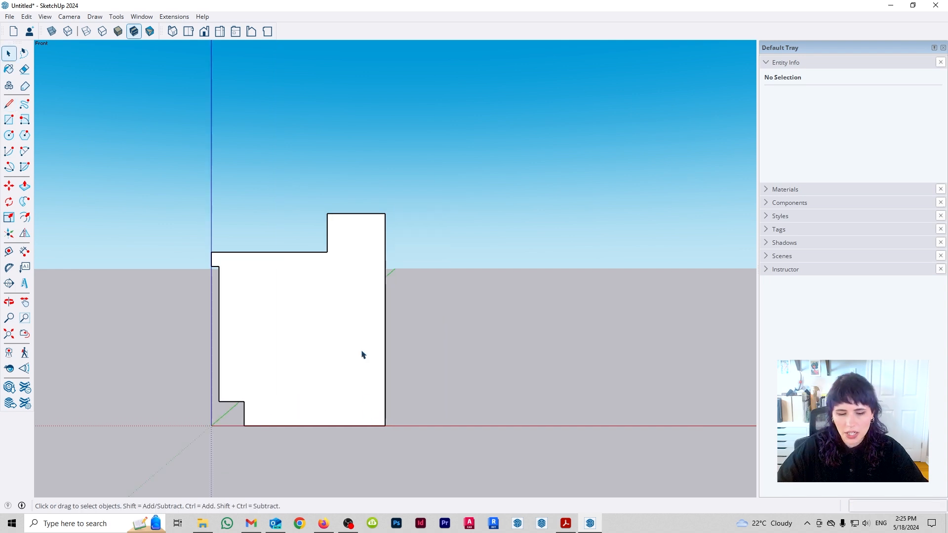
- Remove the stepped cutout and carve curved arcs into the opposite edge to form a moulding profile
left_click(386, 228)
left_click(366, 317)
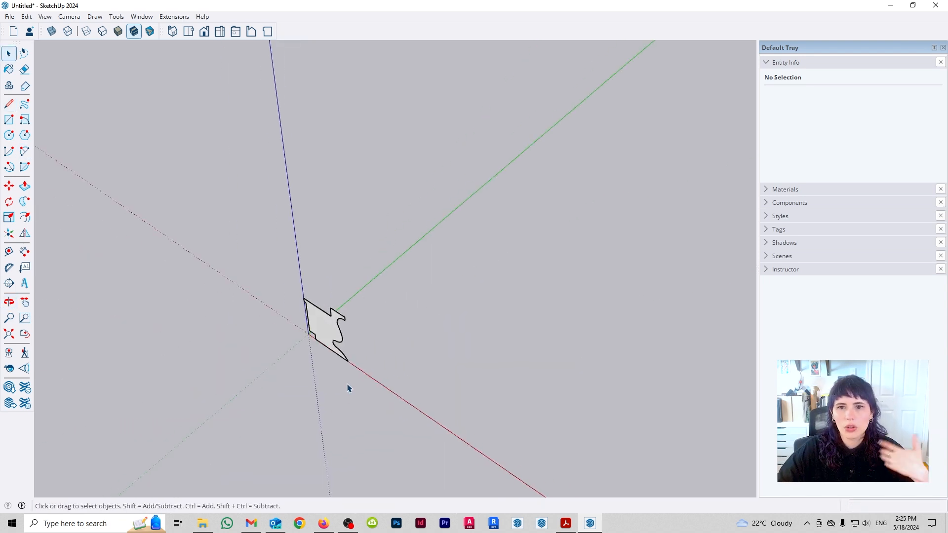
left_click(339, 356)
left_click(546, 298)
- In the top view, draw an S-curved path from the profile's base corner, ending in two straight segments
key("F2")
left_click(356, 262)
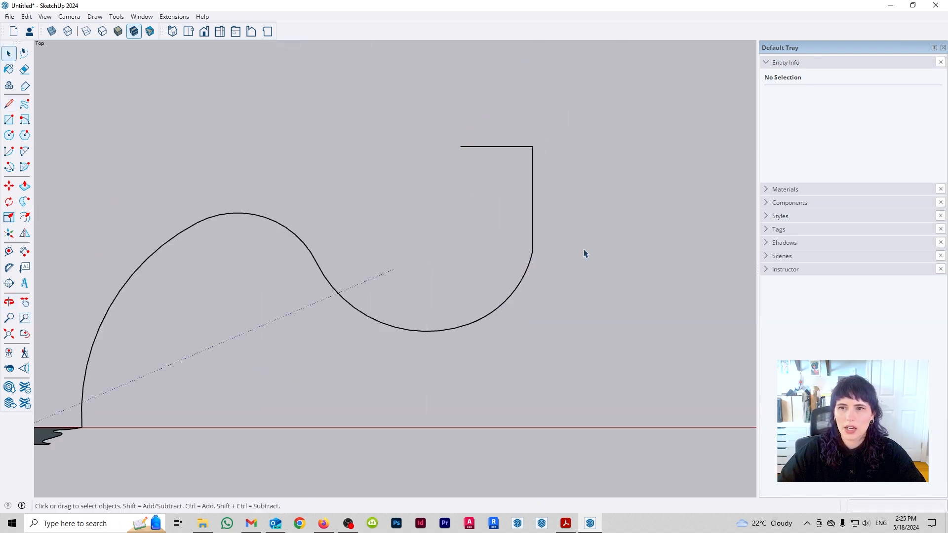
middle_click_drag(584, 252, 584, 429)
left_click_drag(310, 261, 295, 261)
- Extrude the moulding profile along the preselected path with Follow Me and inspect the resulting moulding
left_click(25, 201)
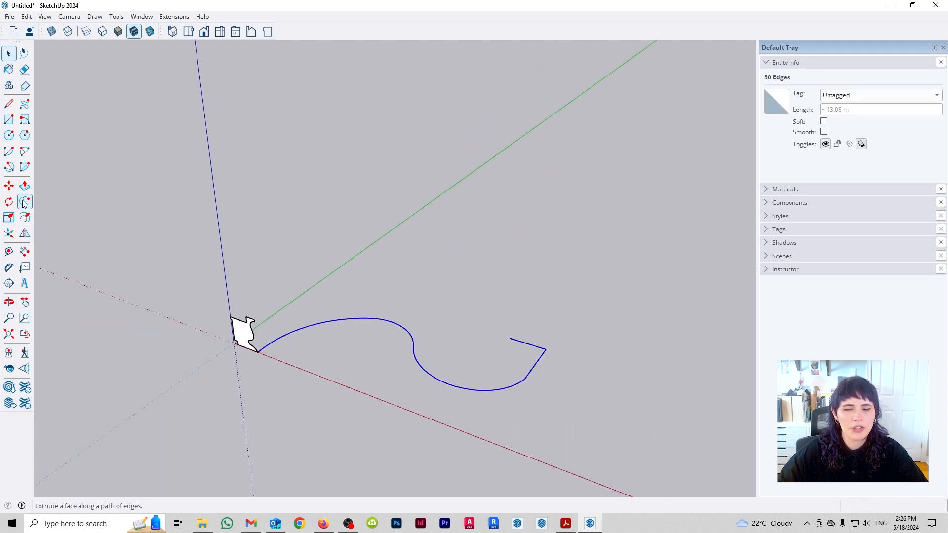
left_click(251, 339)
key("space")
middle_click_drag(455, 412, 345, 269)
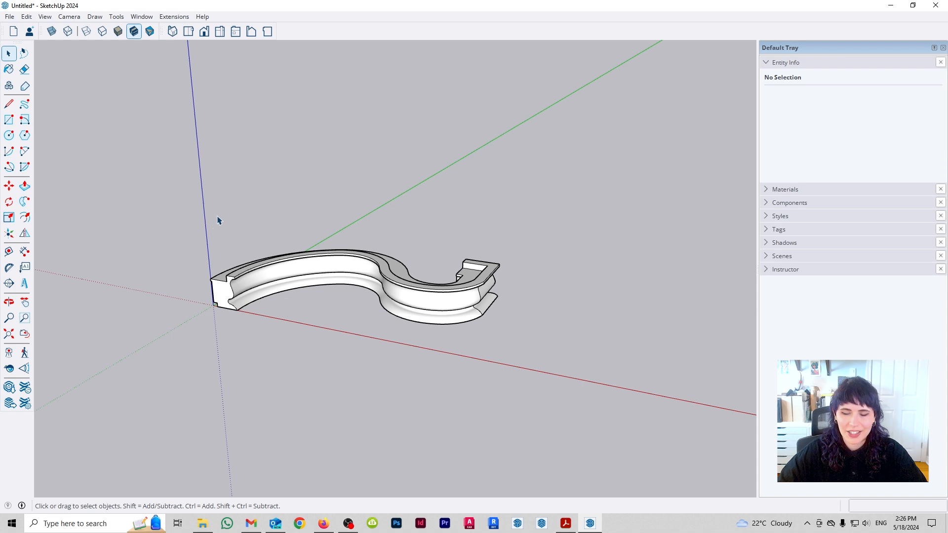
- Select and delete the whole swept moulding
left_click_drag(188, 200, 606, 433)
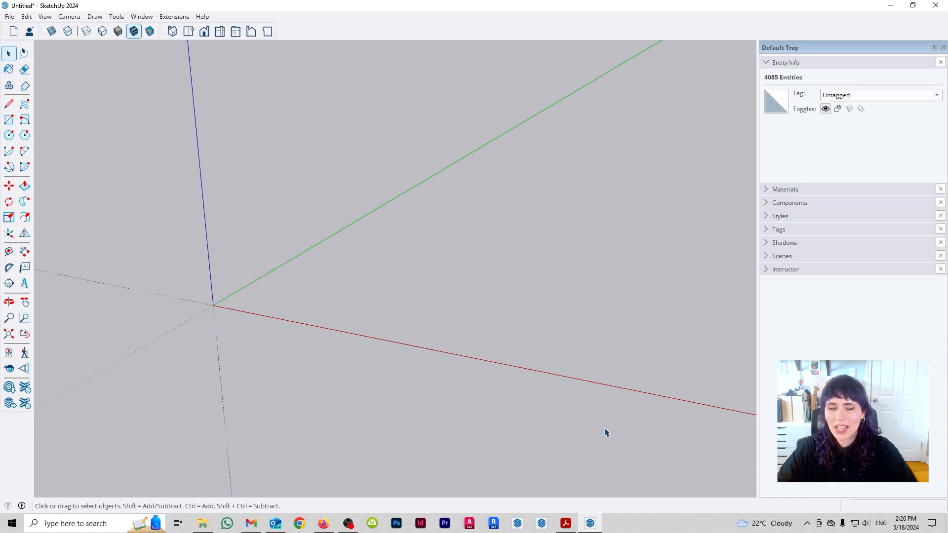
middle_click_drag(278, 288, 322, 307)
middle_click_drag(315, 261, 302, 296)
- Draw a 0.9 by 1.5 m rectangle on the ground starting at the origin
key("r")
middle_click_drag(360, 217, 348, 318)
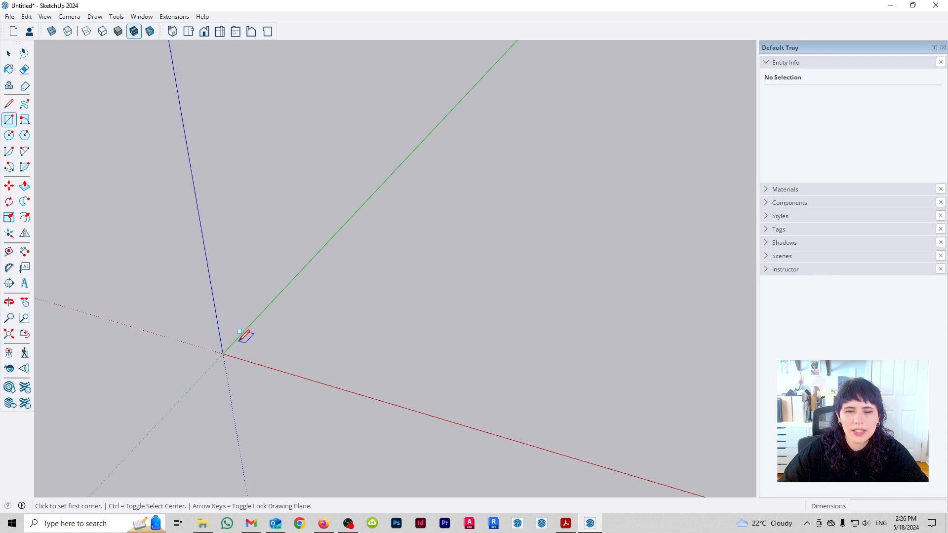
left_click(222, 353)
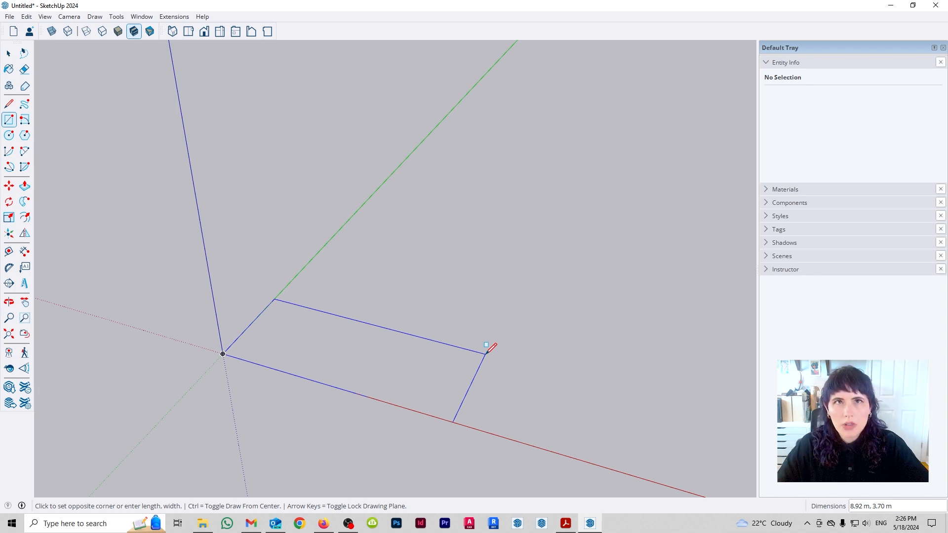
type(".5")
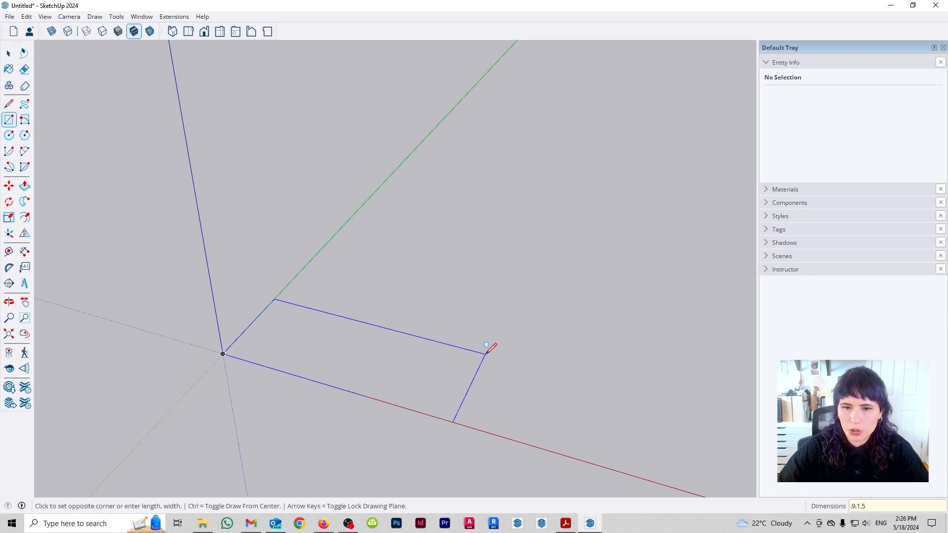
key("Return")
key("space")
- Extrude the ground rectangle upward with Push/Pull to make the solid box for a table
scroll(225, 341, "up", 4)
middle_click_drag(234, 344, 323, 323, "shift")
key("p")
scroll(413, 330, "up", 2)
middle_click_drag(447, 330, 345, 351, "shift")
scroll(341, 350, "up", 2)
left_click(323, 310)
middle_click_drag(318, 256, 334, 212)
scroll(389, 173, "up", 2)
scroll(379, 195, "down", 1)
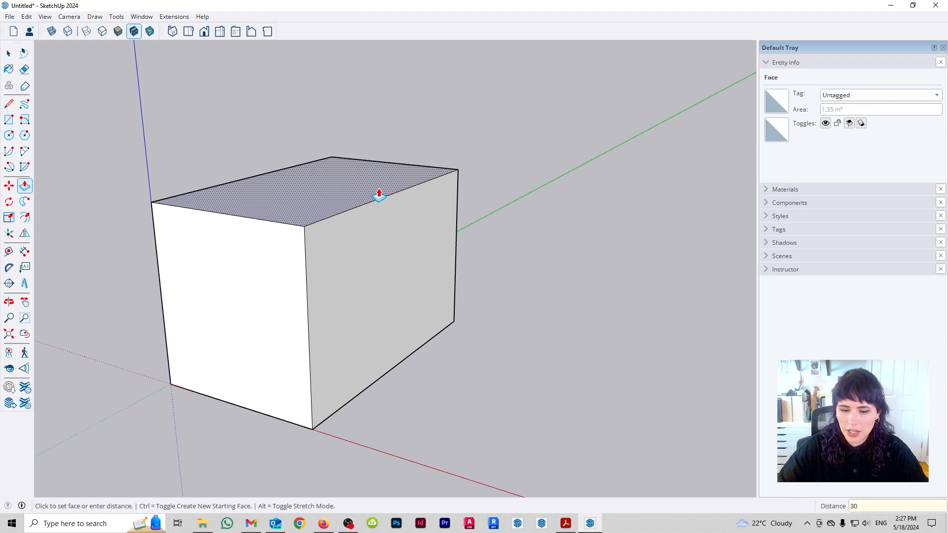
left_click(379, 195)
key("space")
- Draw a 0.1 by 0.1 m square on the box's underside, at the red-axis corner away from the origin
scroll(378, 203, "down", 2)
middle_click_drag(377, 214, 346, 212)
key("r")
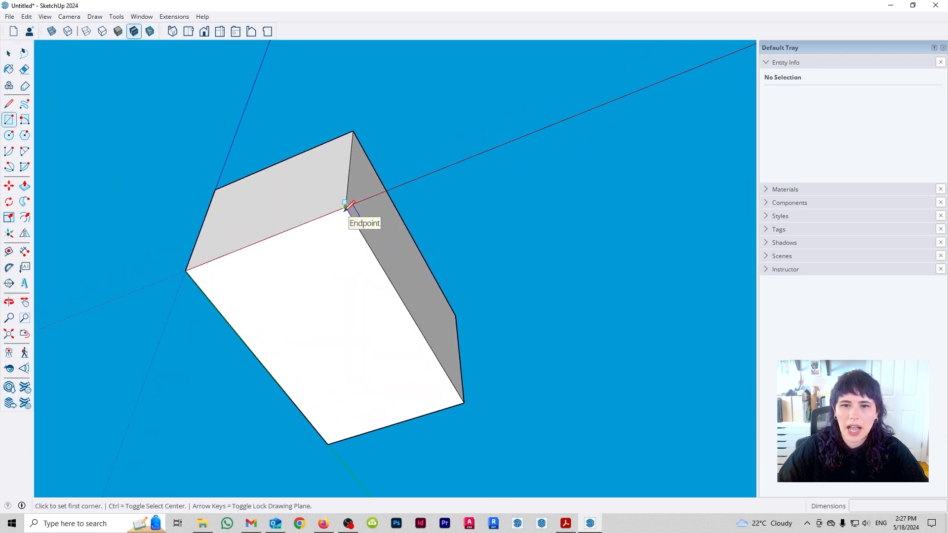
left_click(346, 206)
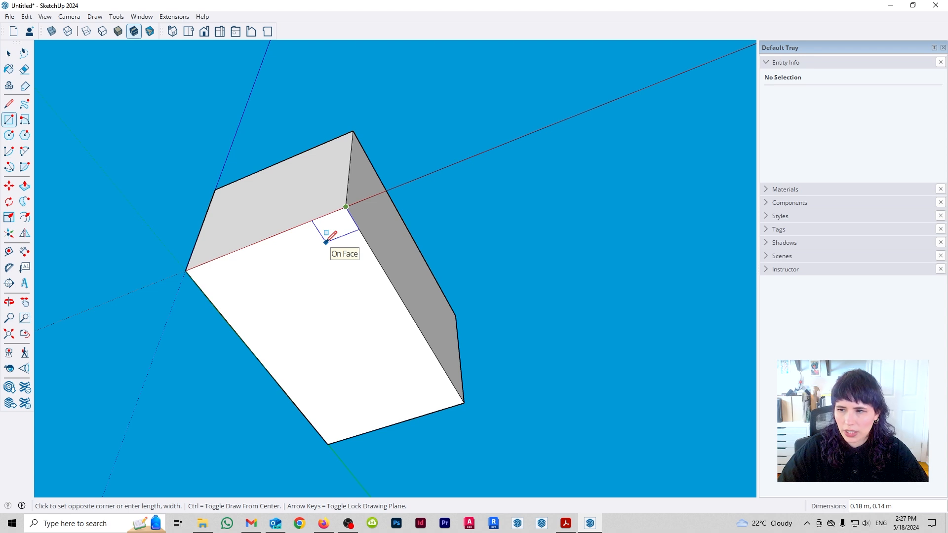
type(".1,.1")
key("Return")
key("space")
- Copy the small square along the red axis to the underside corner at the origin
double_click(343, 221)
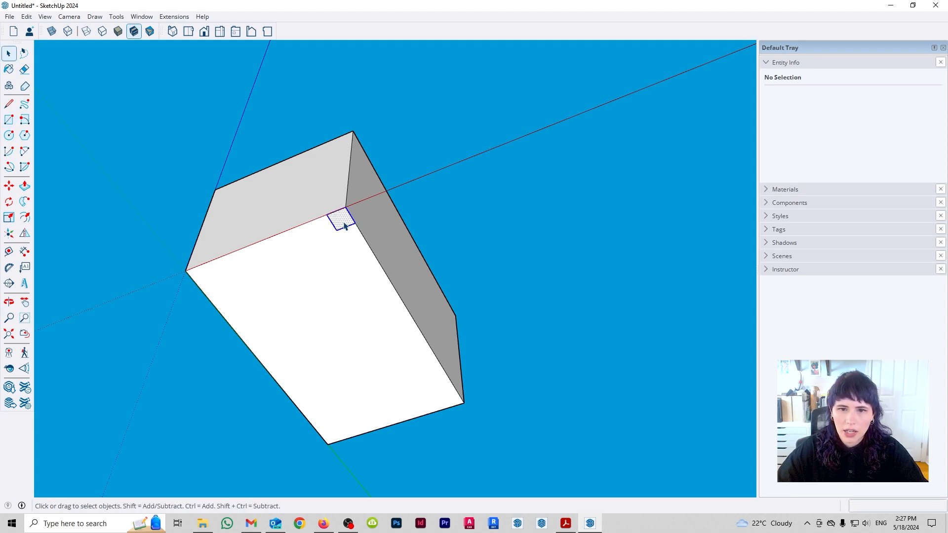
key("m")
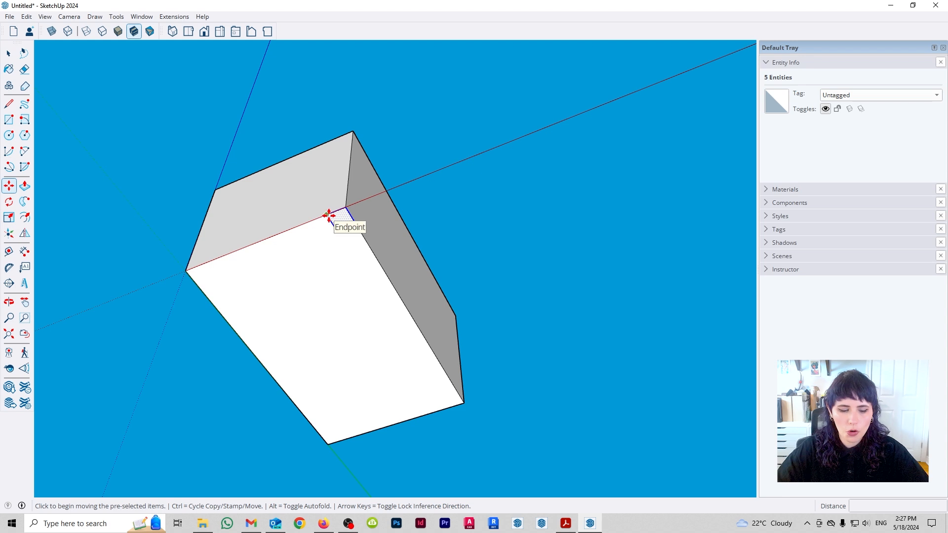
left_click(328, 215)
key("ctrl")
left_click(186, 271)
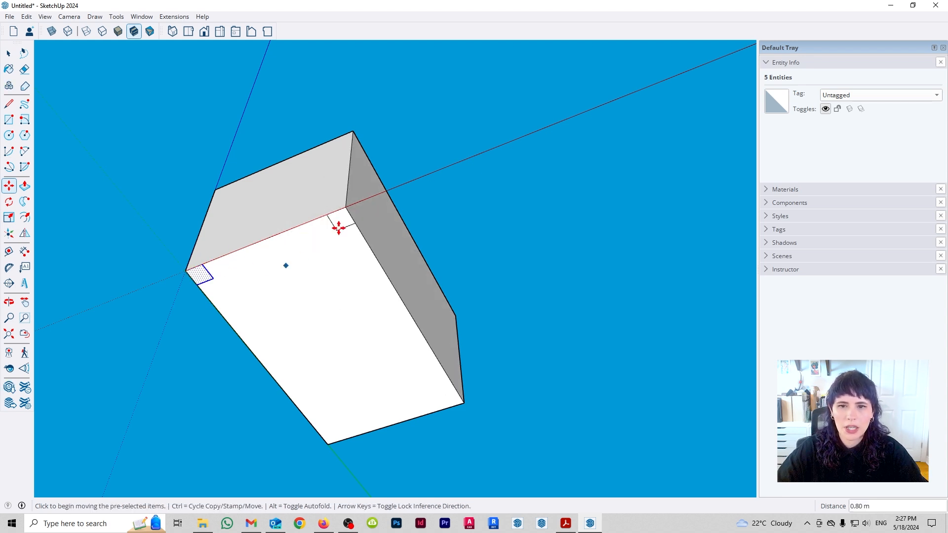
- Copy both corner squares to the two corners at the opposite short edge of the underside
key("space")
double_click(347, 221, "shift")
key("m")
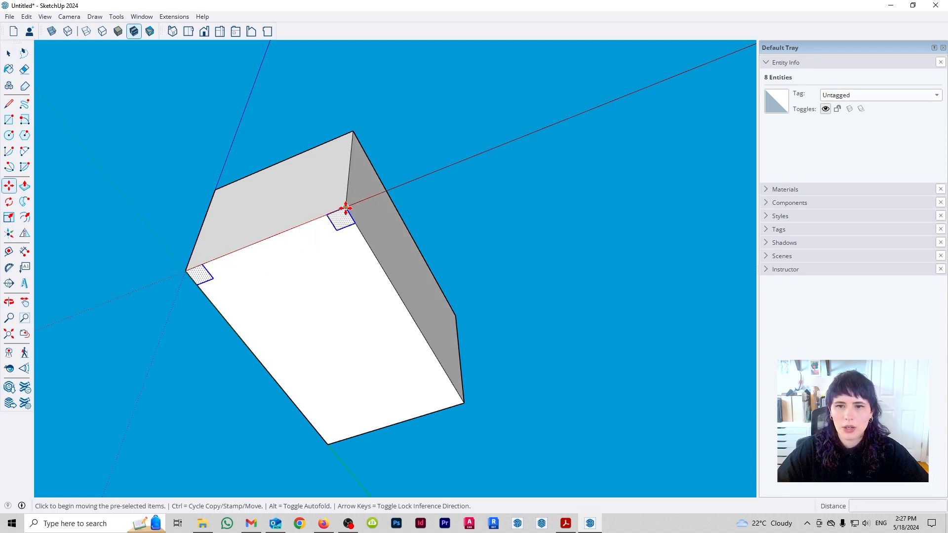
left_click(354, 219)
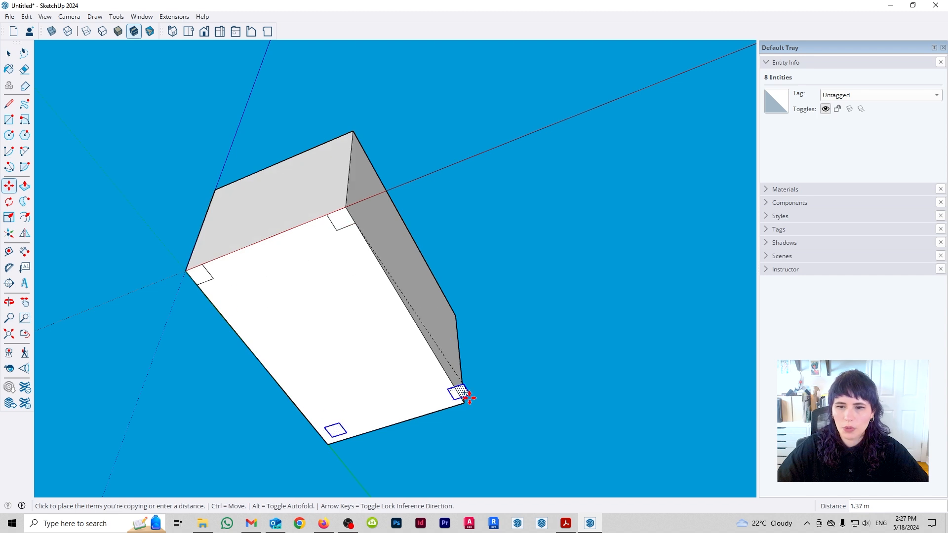
left_click(461, 400)
key("space")
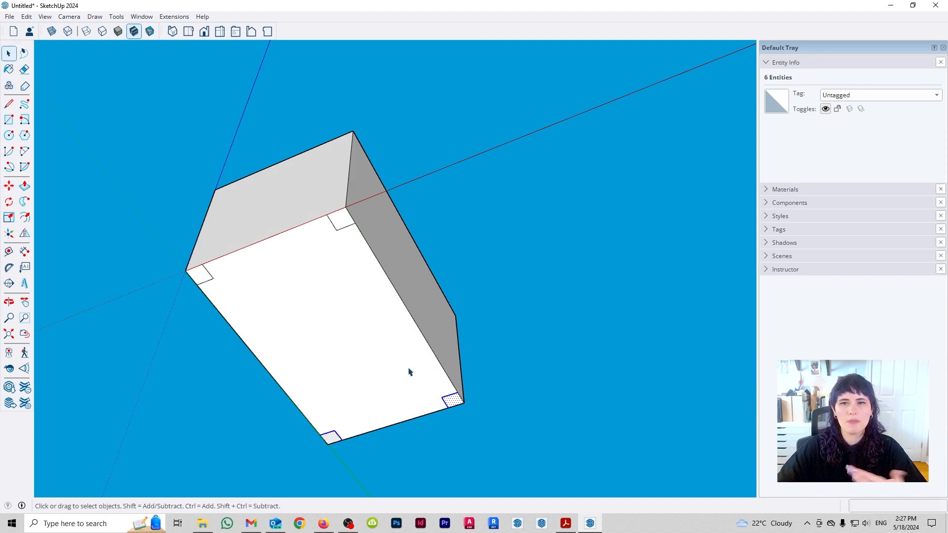
- Push the underside face between the four corner squares up 0.70 m to leave a tabletop and four legs
middle_click_drag(366, 279, 373, 349)
left_click(373, 349)
key("p")
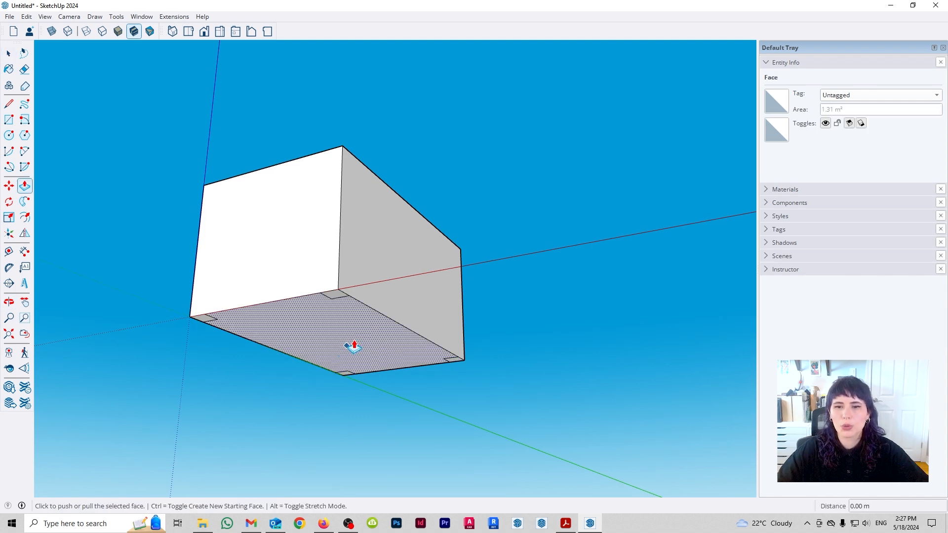
left_click(400, 338)
middle_click_drag(400, 237, 400, 302)
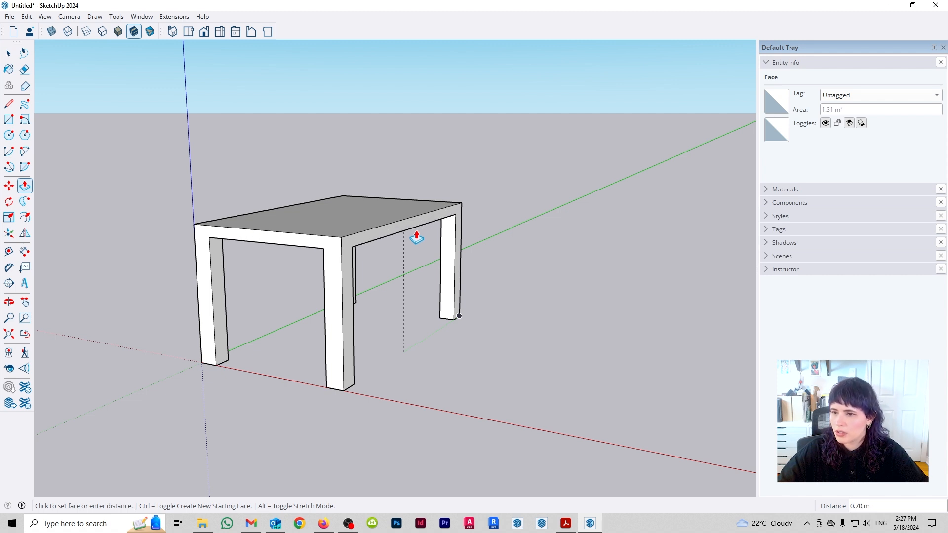
left_click(416, 238)
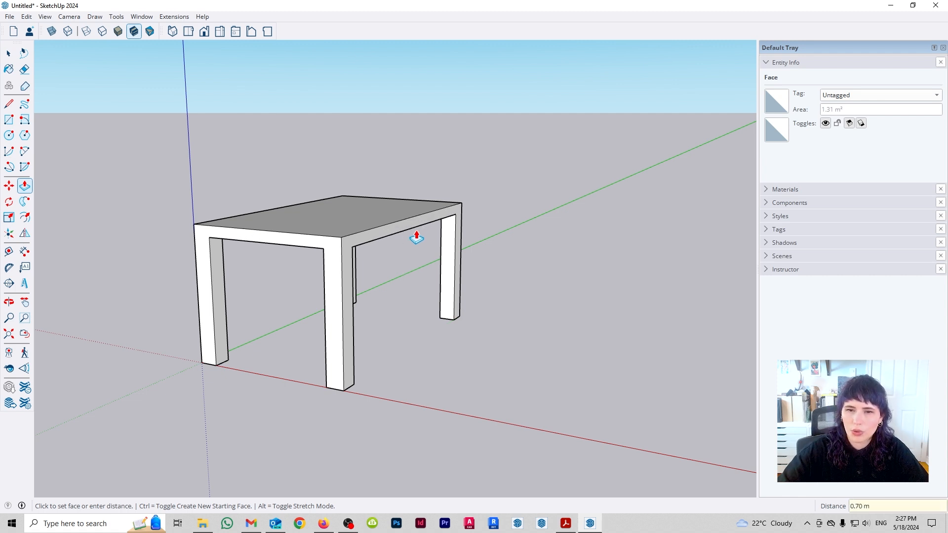
key("space")
- Select the entire table, including tabletop and all four legs, and start the Scale tool on it
middle_click_drag(439, 217, 452, 376)
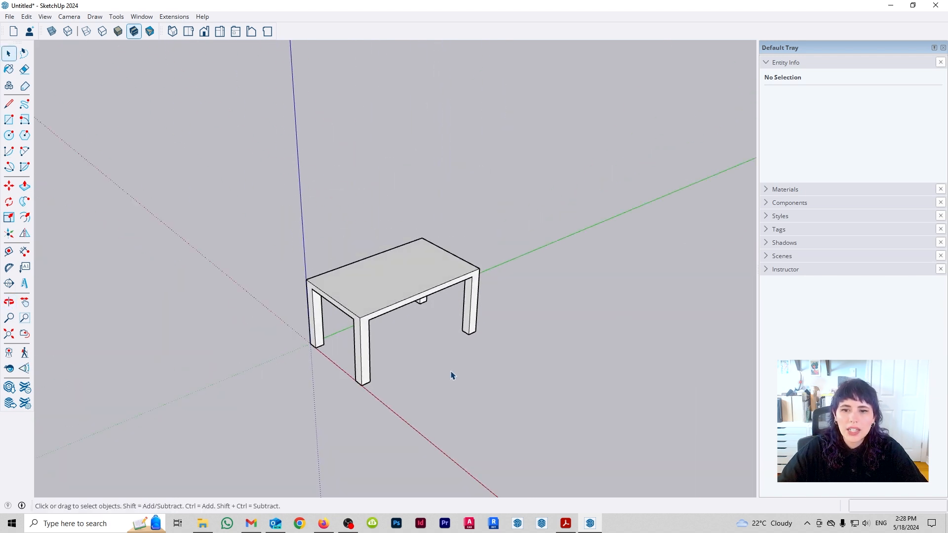
middle_click_drag(587, 332, 504, 338, "shift")
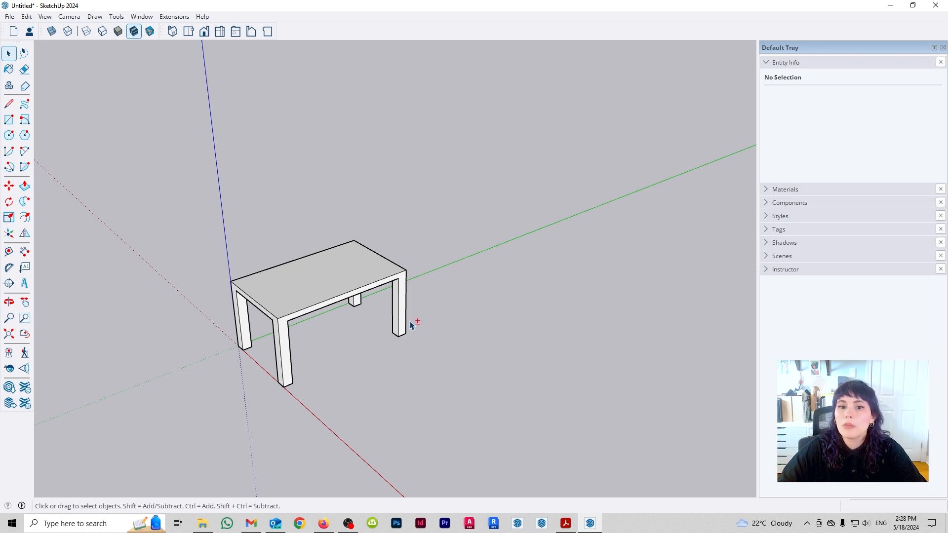
middle_click_drag(427, 312, 370, 348)
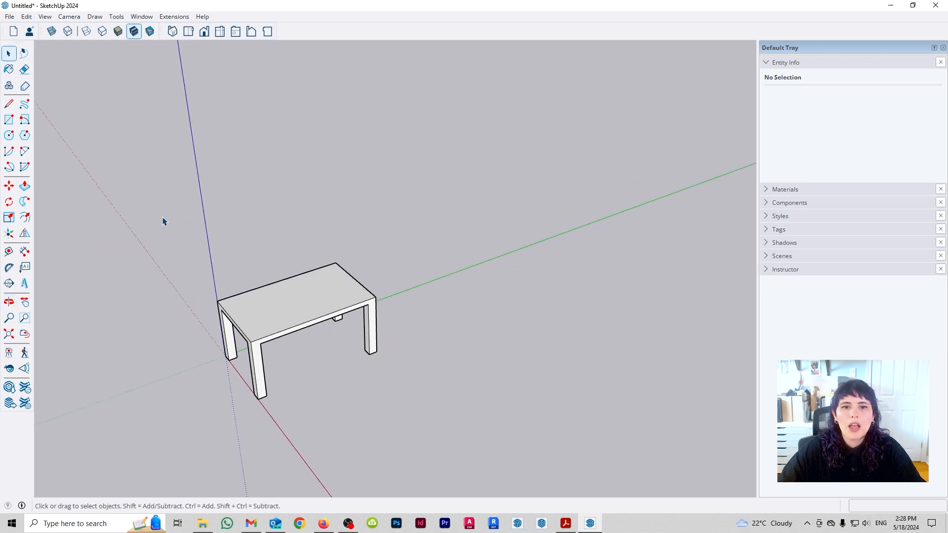
left_click_drag(163, 217, 575, 451)
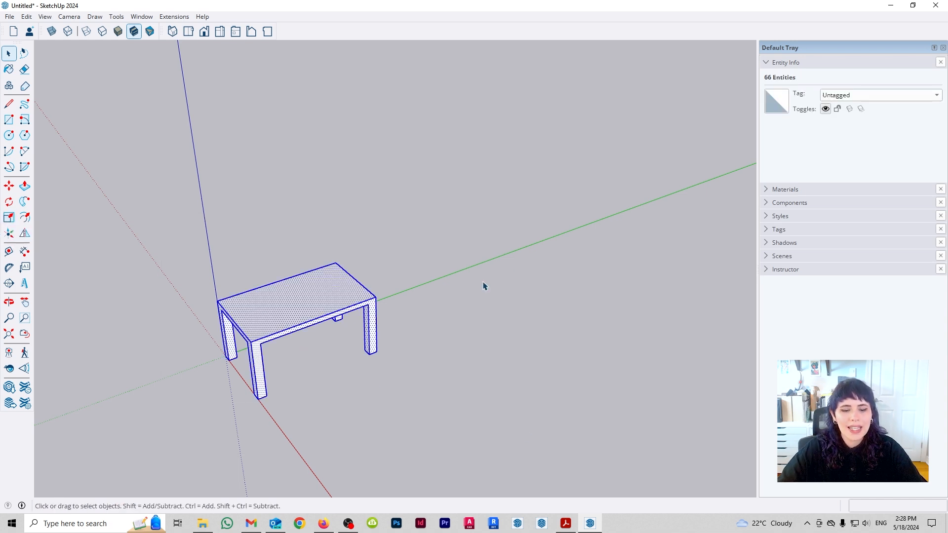
key("s")
middle_click_drag(383, 402, 506, 360)
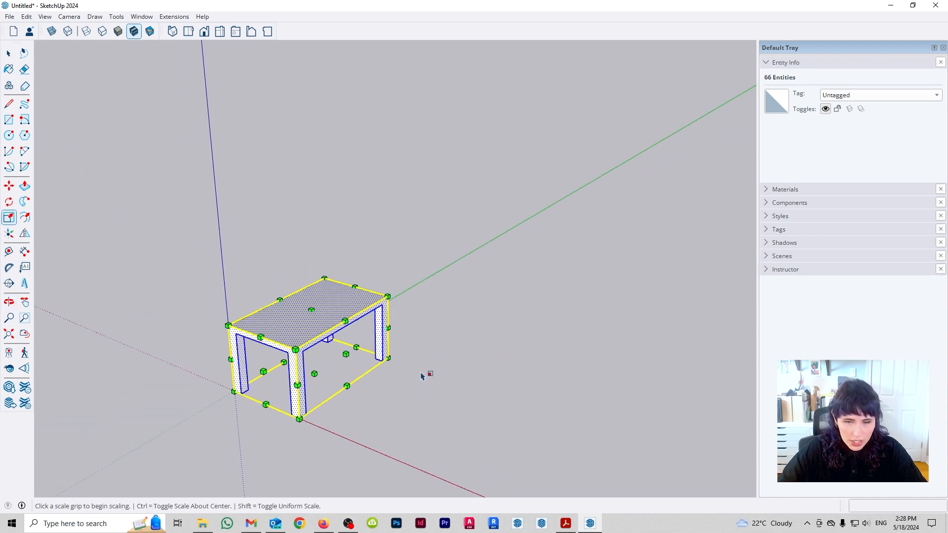
middle_click_drag(425, 375, 464, 352)
scroll(464, 352, "up", 2)
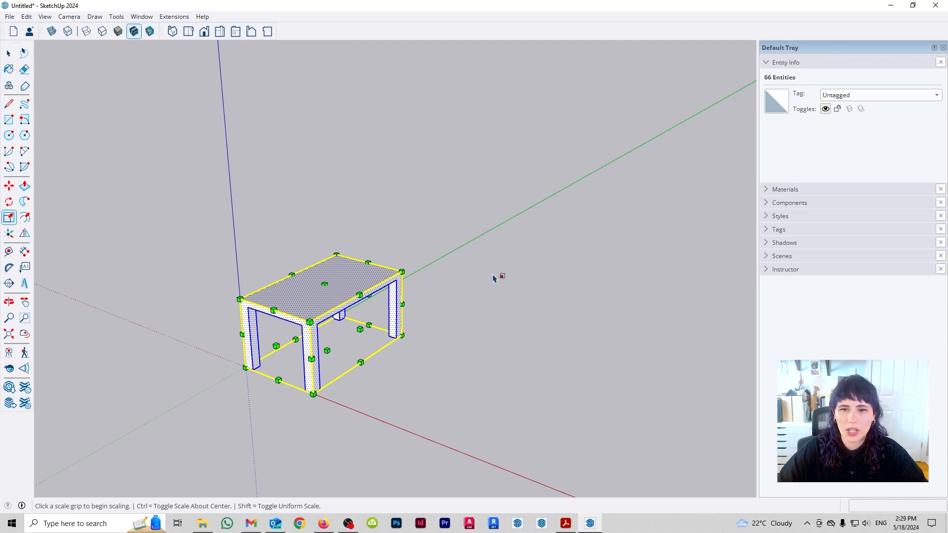
middle_click_drag(357, 273, 475, 375)
left_click_drag(475, 375, 387, 351)
key("s")
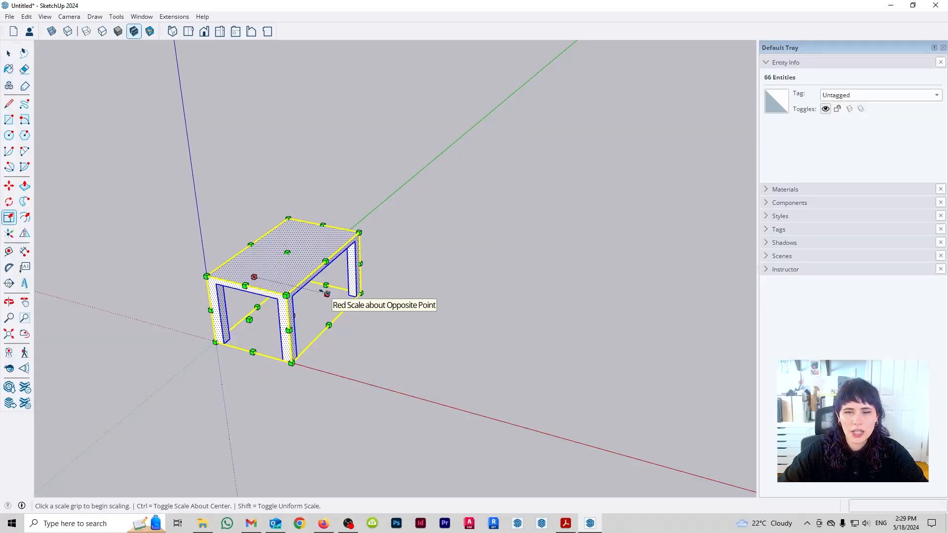
- Try stretching the table along the red, green and blue axes one at a time, cancelling each stretch
left_click_drag(327, 293, 488, 349)
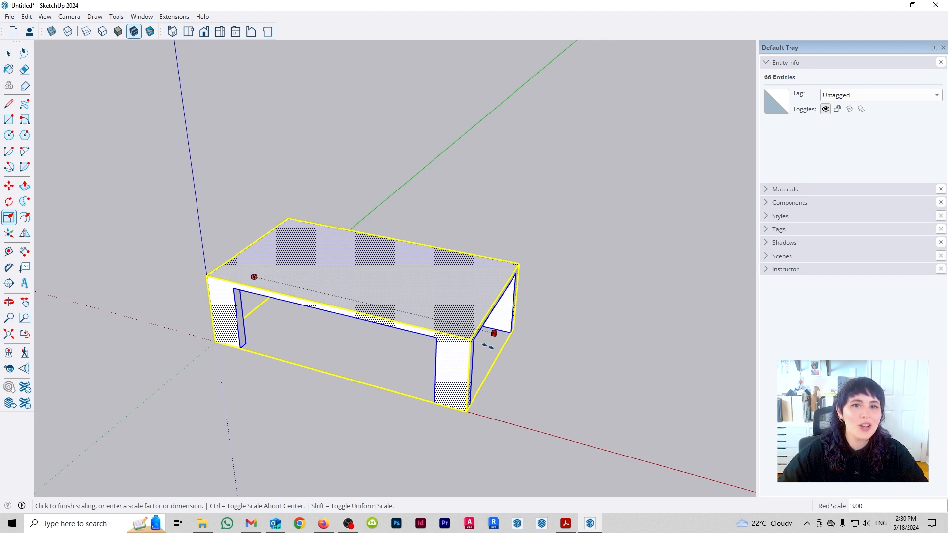
left_click_drag(488, 347, 555, 339)
key("Escape")
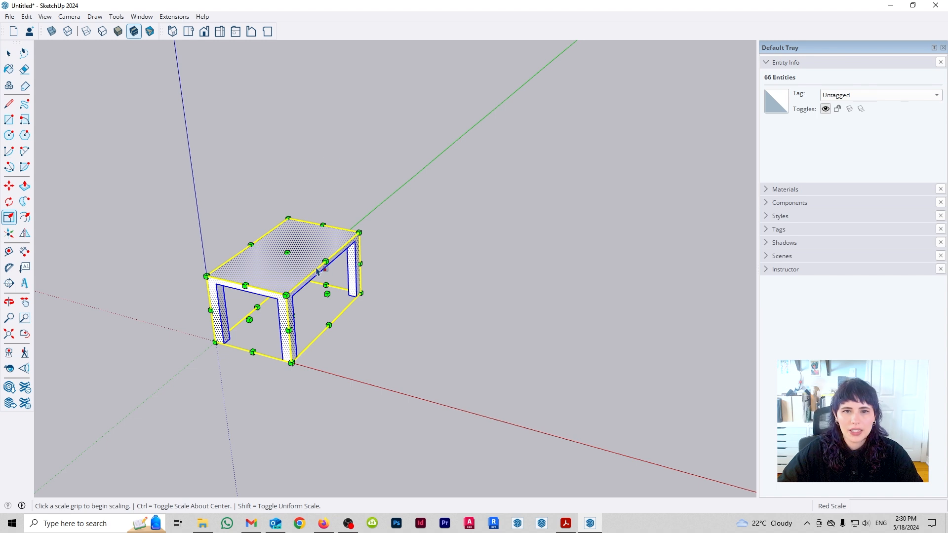
left_click_drag(249, 319, 166, 391)
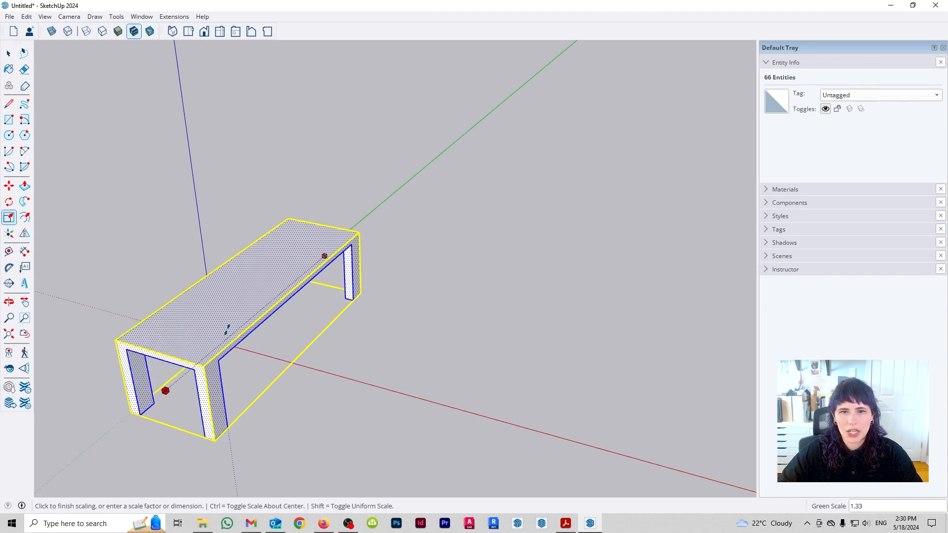
key("Escape")
left_click_drag(288, 254, 275, 180)
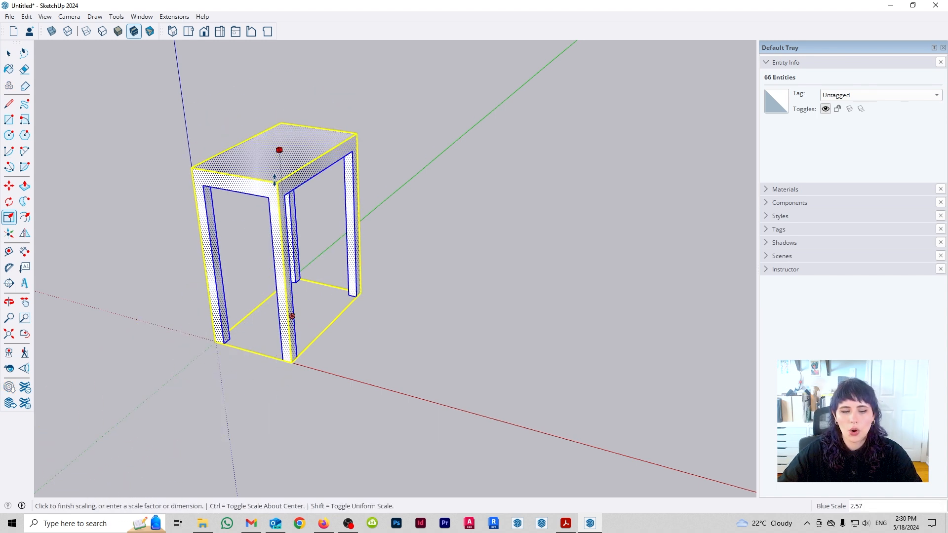
key("Escape")
- Try scaling the table along the red axis, switching scaling about the center on and off, and cancel it
left_click_drag(254, 277, 473, 343)
key("ctrl")
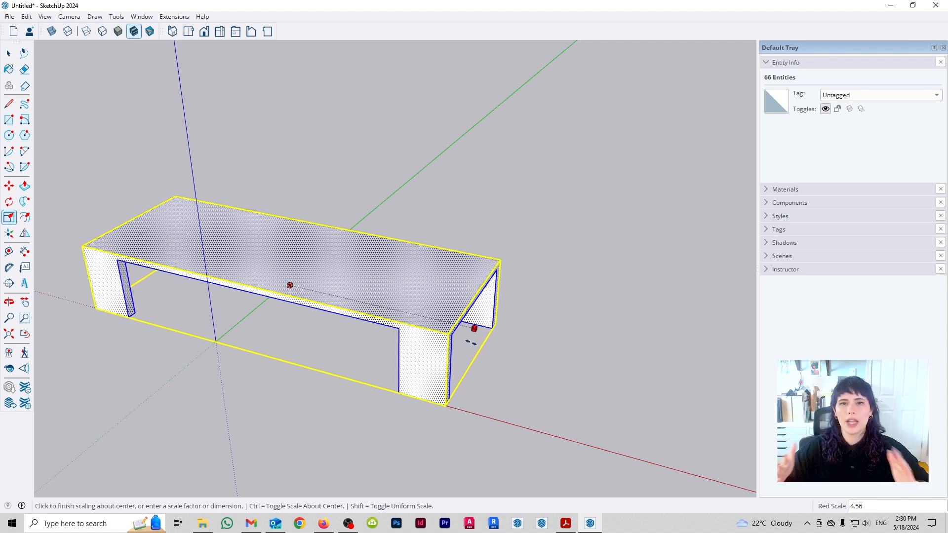
left_click_drag(471, 341, 430, 310)
key("ctrl")
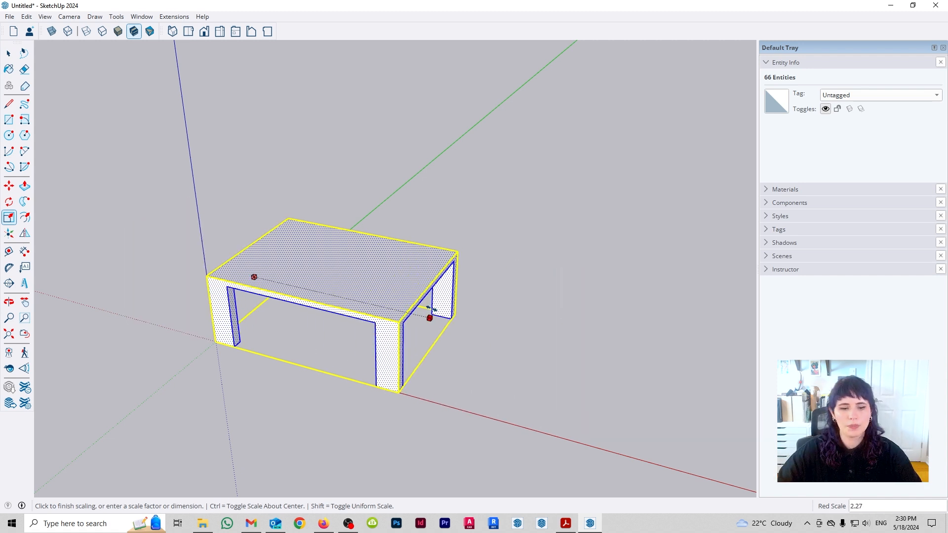
left_click_drag(432, 309, 390, 282)
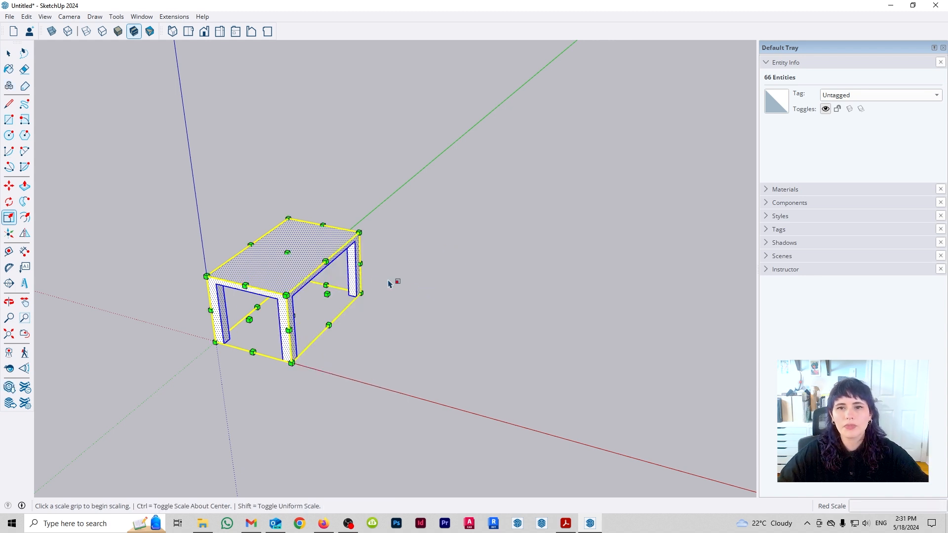
- Try scaling the table along the red and green axes together about the opposite edge, and cancel it
left_click(361, 265)
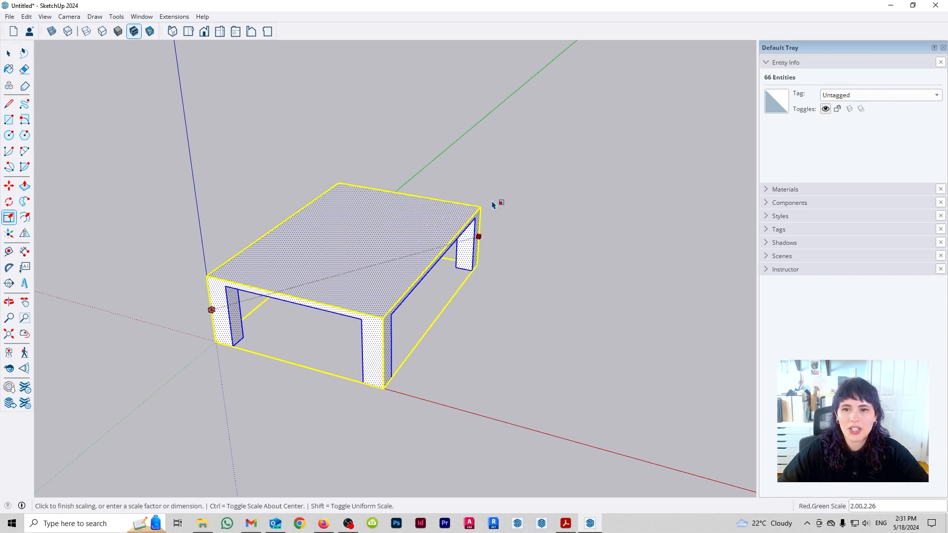
scroll(556, 323, "down", 3)
middle_click_drag(568, 293, 432, 345)
scroll(425, 220, "up", 1)
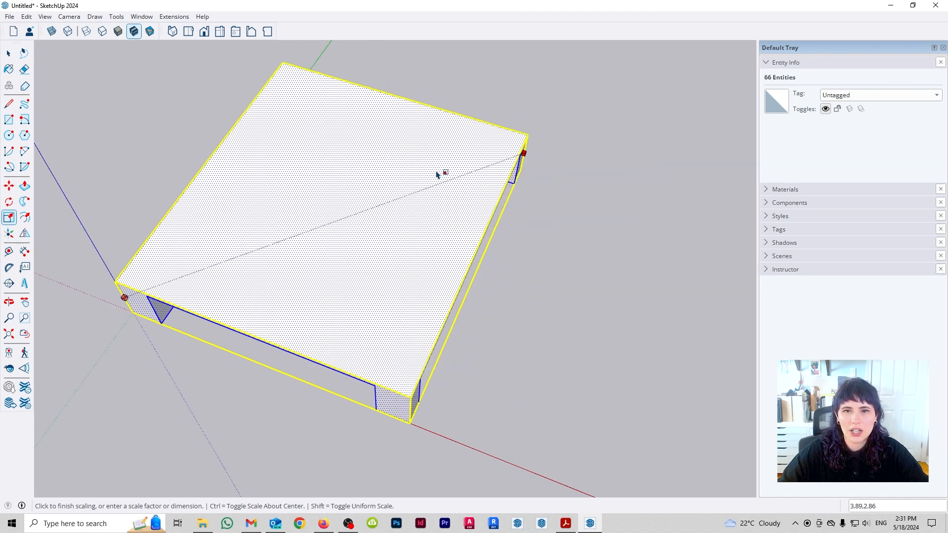
key("Escape")
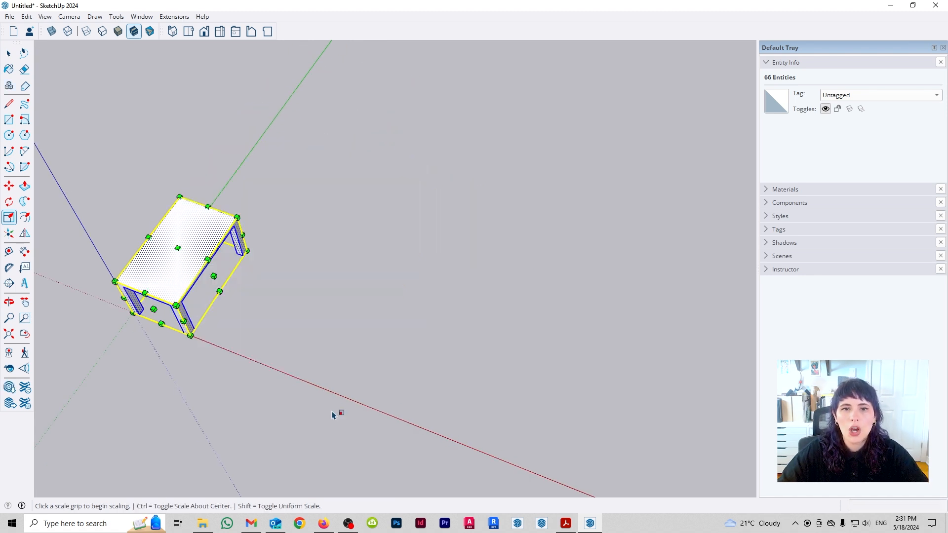
- Try scaling the table along the red and blue axes together, also about its center, and cancel it
middle_click_drag(337, 413, 341, 368)
middle_click_drag(212, 254, 255, 254, "shift")
scroll(256, 255, "up", 2)
left_click(256, 252)
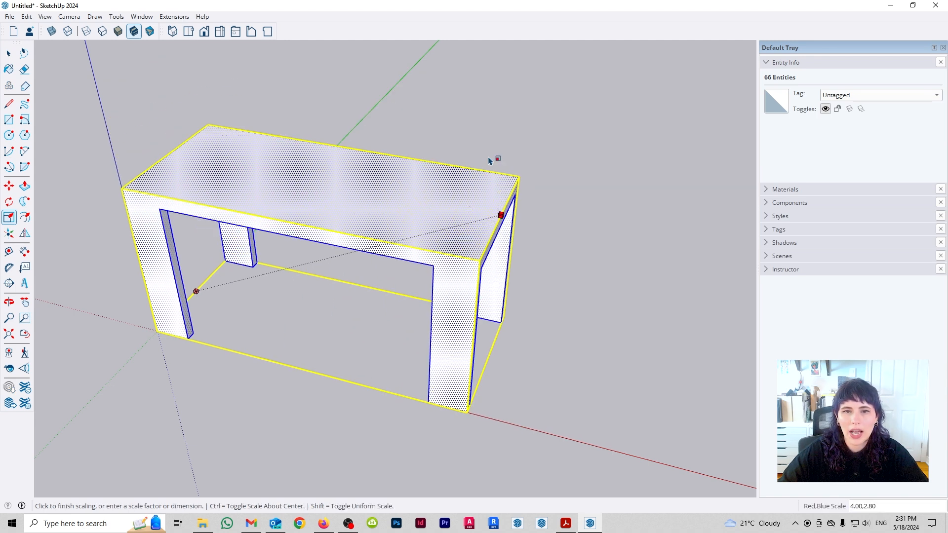
key("ctrl")
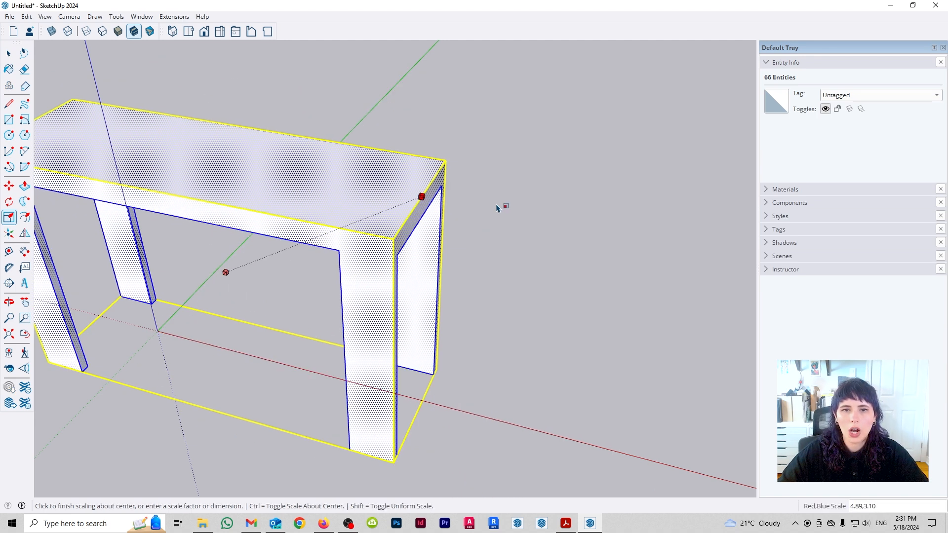
key("ctrl")
key("Escape")
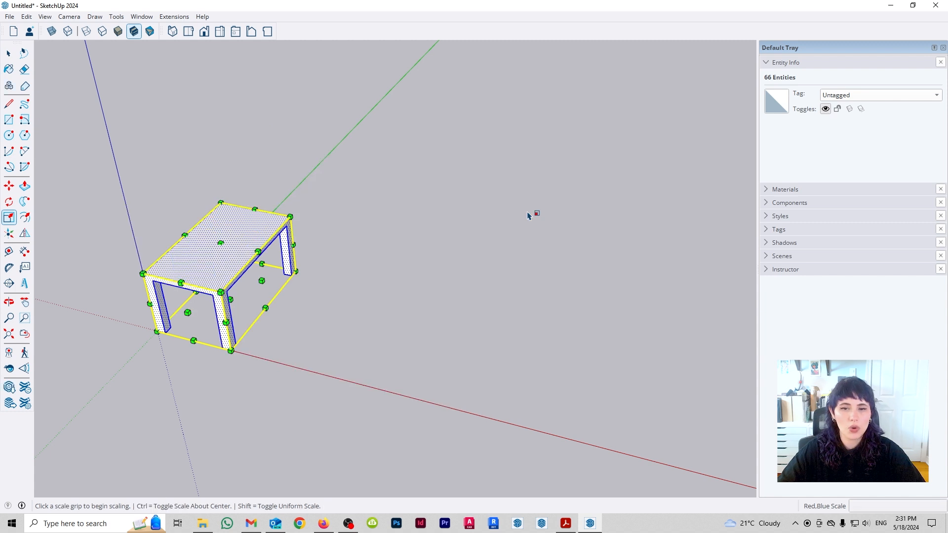
- Try scaling the table uniformly from the top corner opposite the origin, toggling non-uniform scaling on and off, and cancel it
middle_click_drag(493, 209, 377, 212)
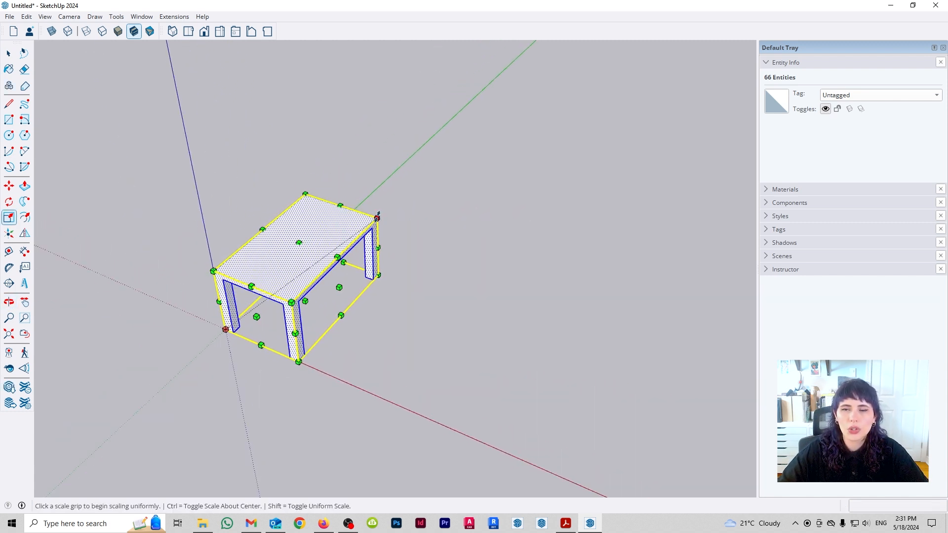
left_click(377, 216)
scroll(319, 237, "down", 3)
scroll(487, 163, "down", 2)
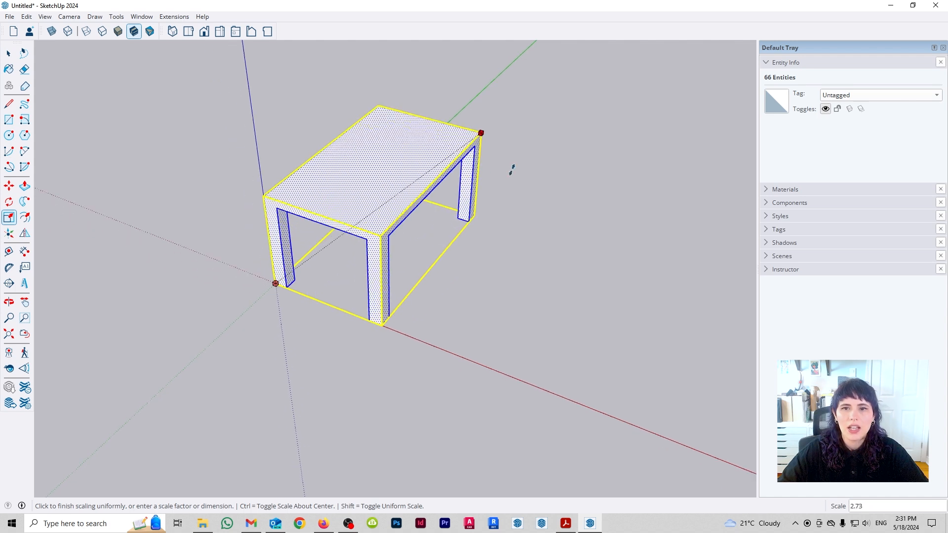
scroll(459, 168, "down", 1)
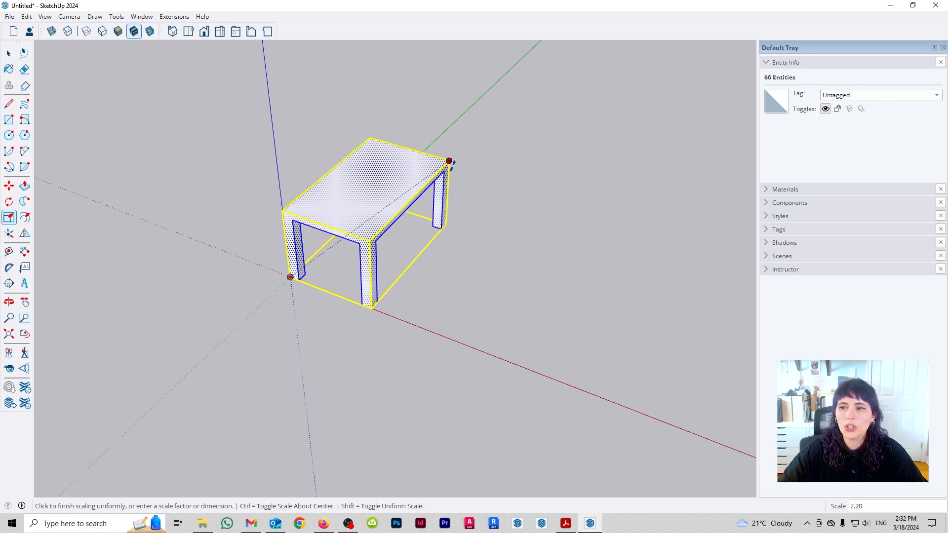
key("shift")
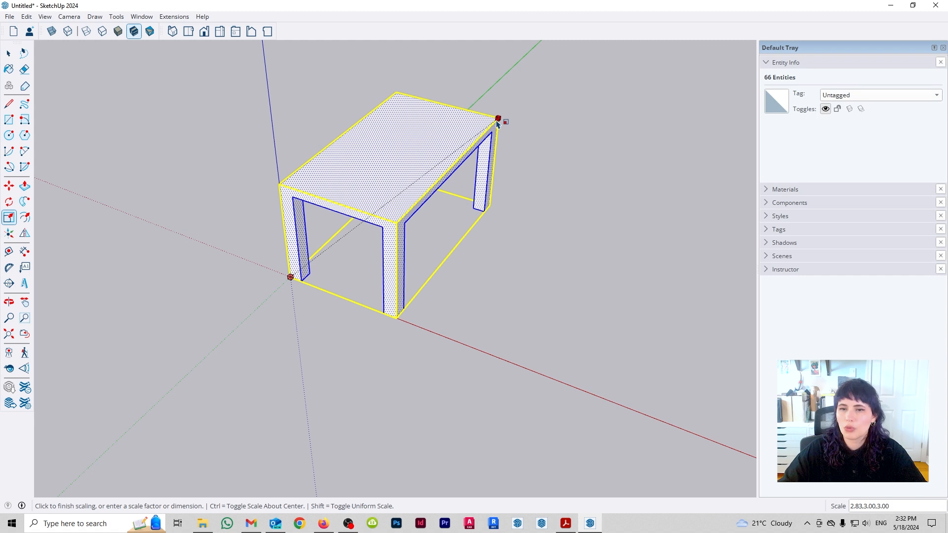
key("shift")
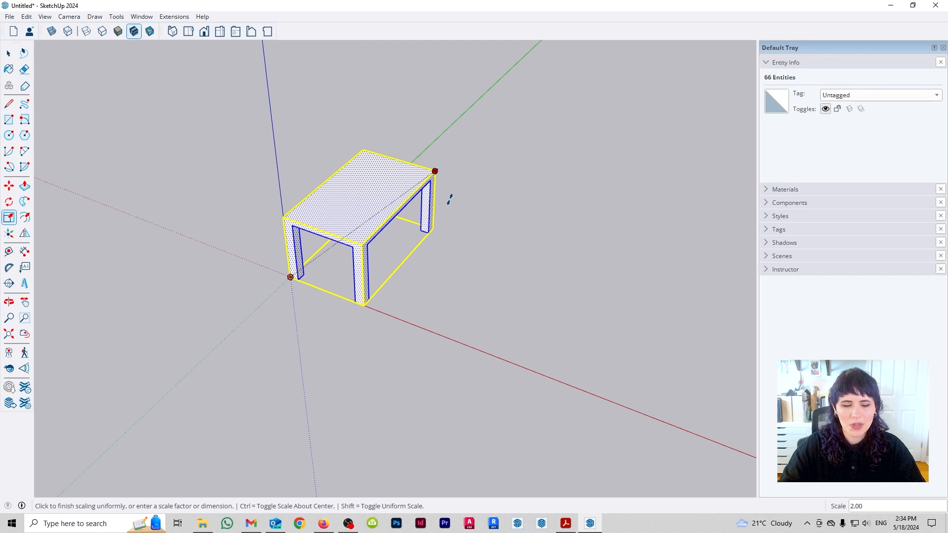
key("Escape")
- Scale the table along the green axis to an exact length of 3 m
middle_click_drag(406, 257, 256, 277)
left_click(255, 259)
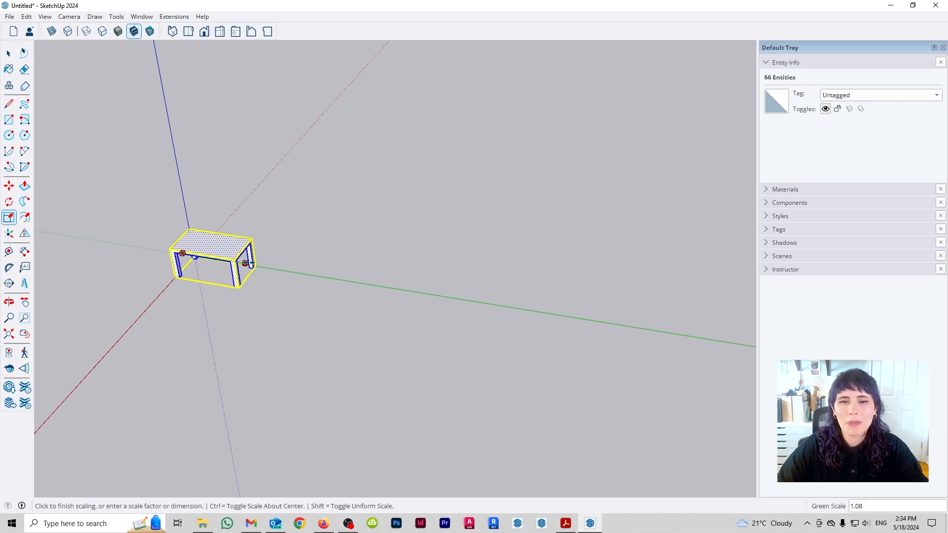
scroll(261, 276, "up", 2)
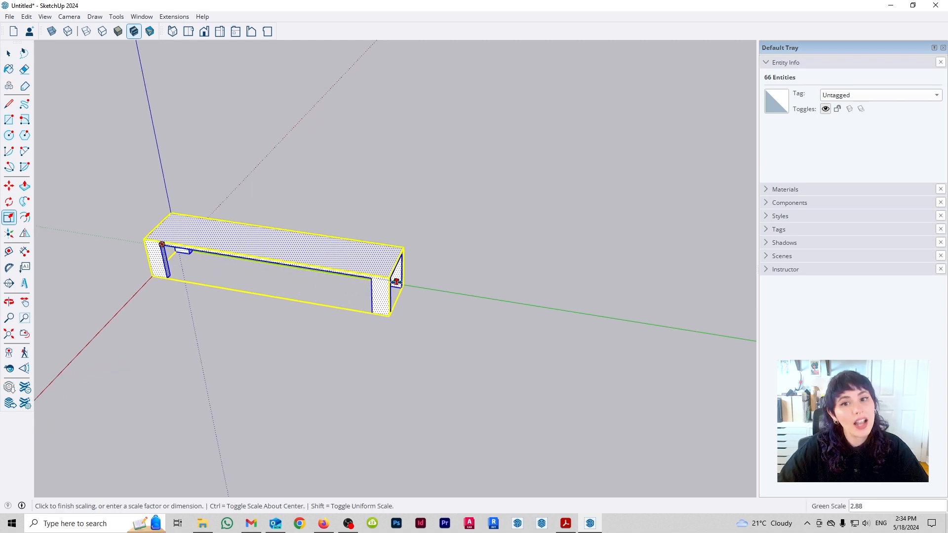
middle_click_drag(357, 270, 423, 283, "shift")
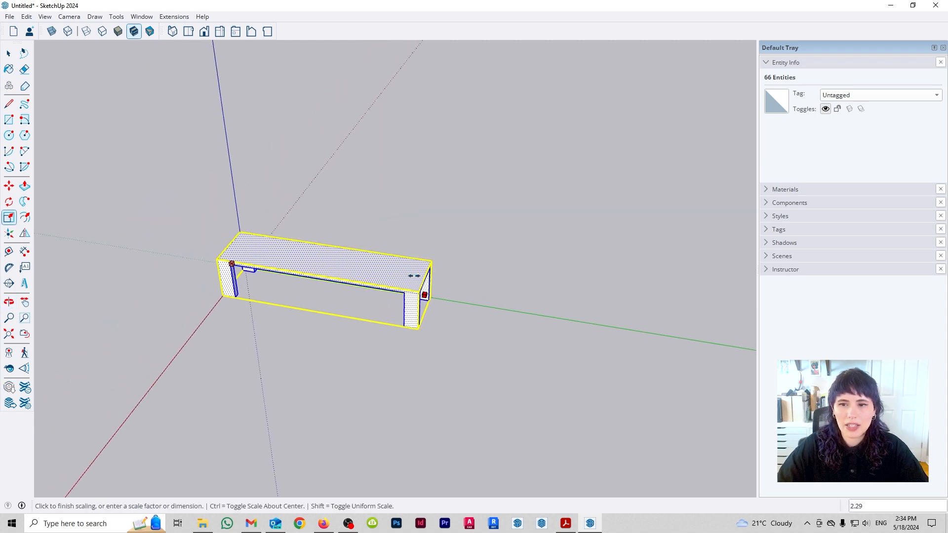
scroll(415, 275, "up", 1)
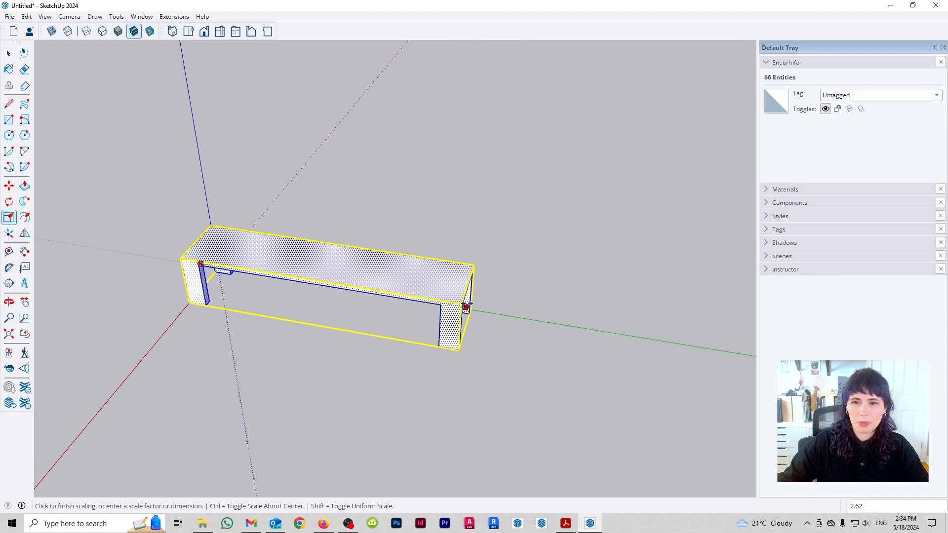
scroll(439, 296, "down", 1)
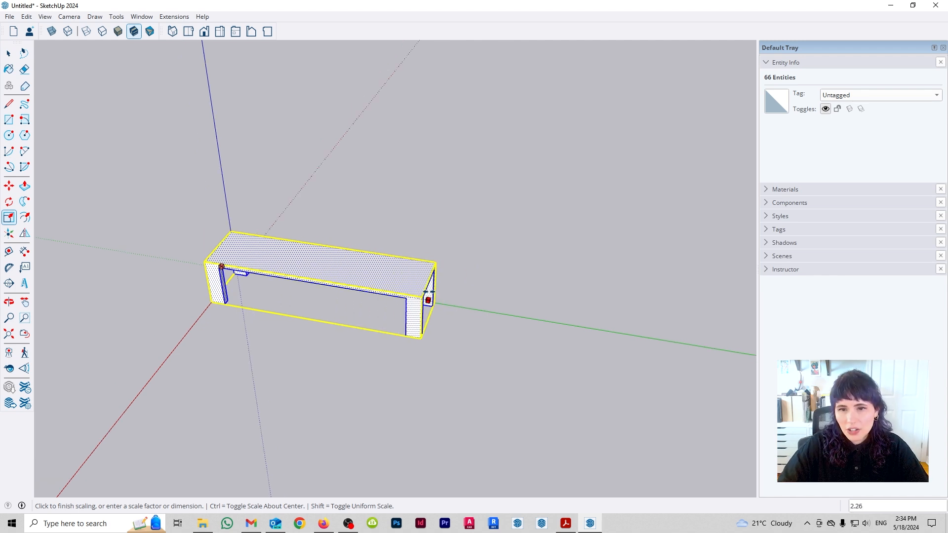
scroll(429, 296, "up", 1)
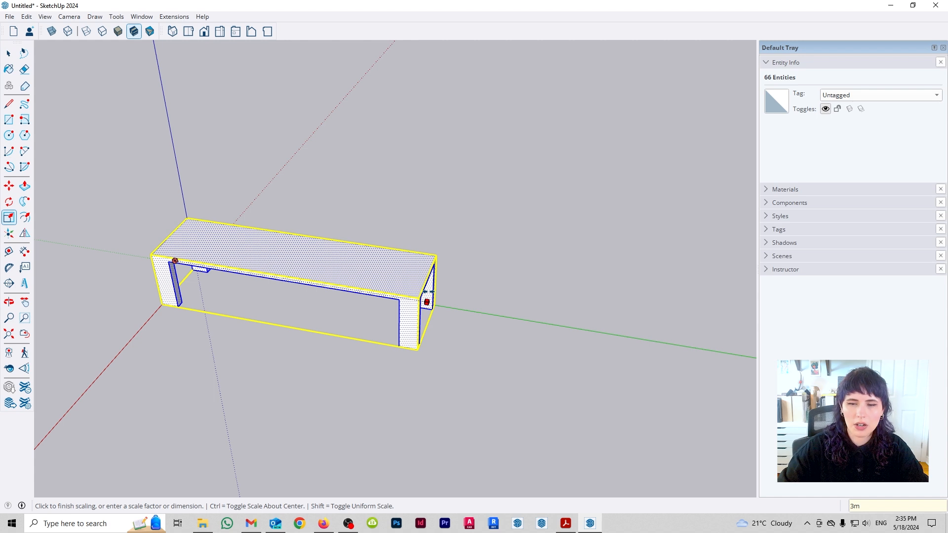
key("Return")
- Check the length of the tabletop's long edge with Tape Measure and undo the last scaling
key("t")
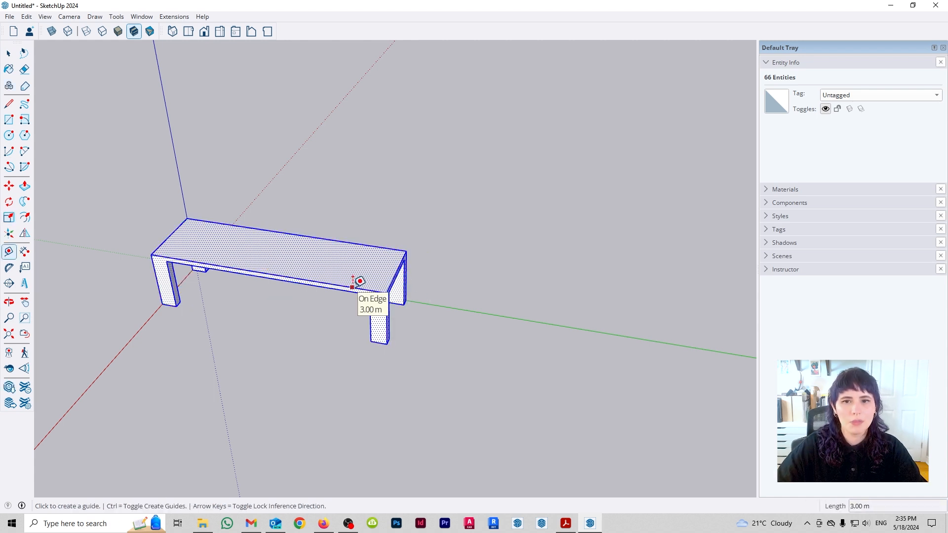
key("space")
key("ctrl+z")
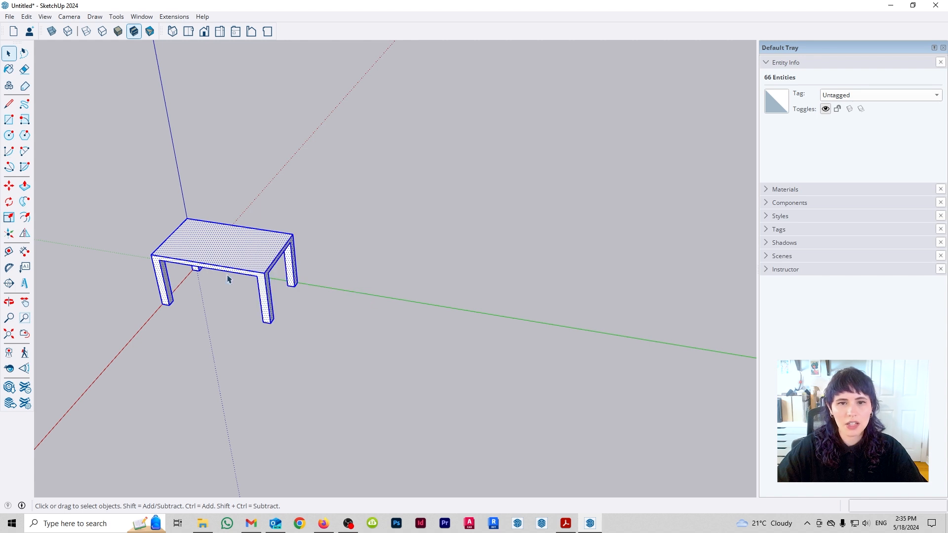
- Scale the whole table along the green axis to an exact length of 3000 mm
key("a")
key("s")
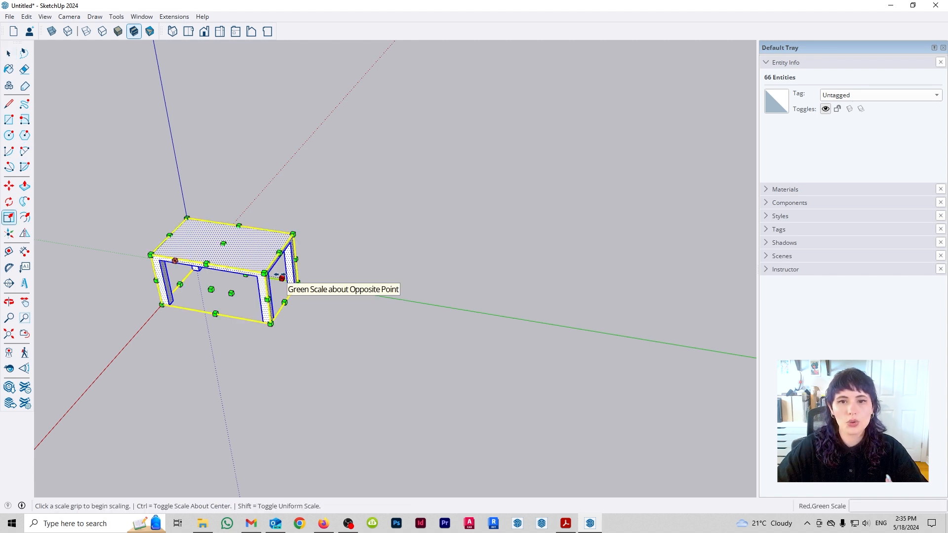
left_click(282, 278)
type("300")
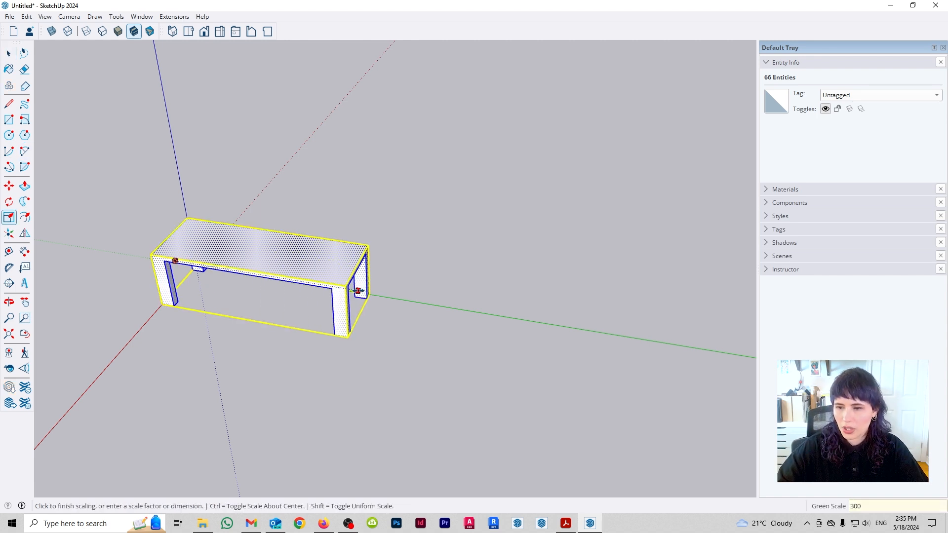
key("Return")
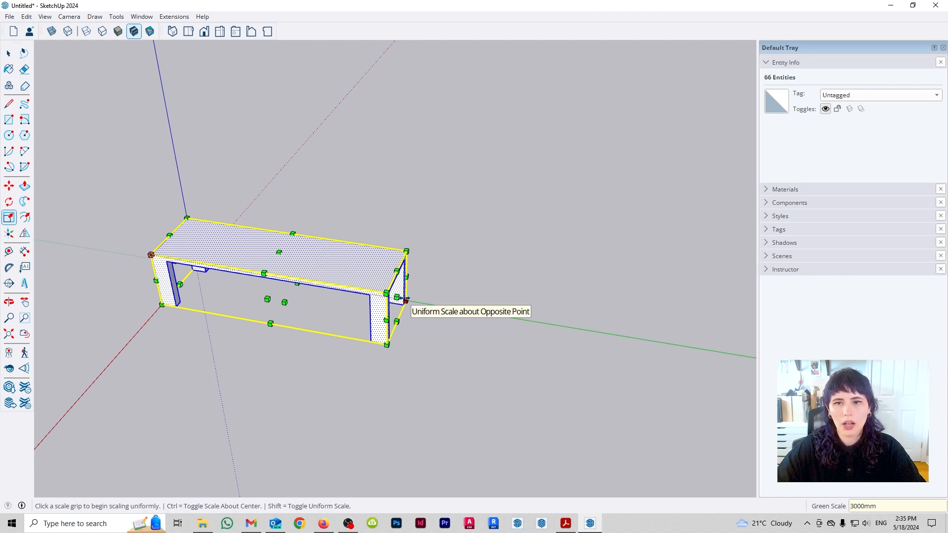
- Scale the table along the green axis to an exact length of 10' and undo the length scalings
left_click(397, 297)
type("10'")
key("Return")
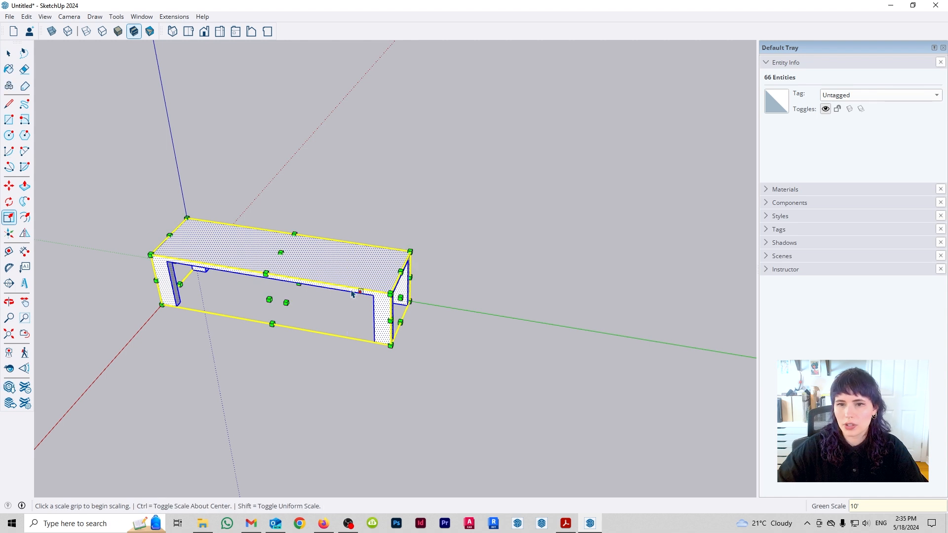
key("ctrl+z")
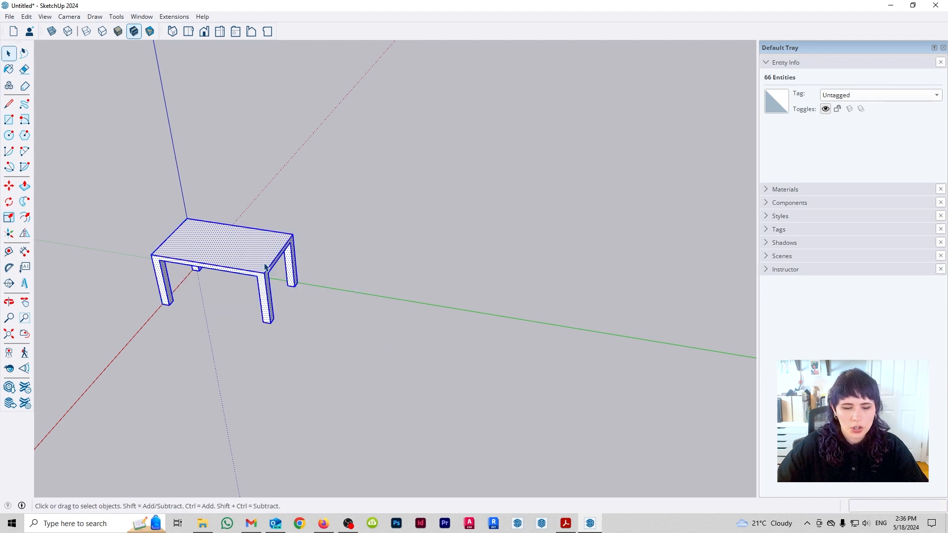
- Scale the table along the green axis to an exact length of 120"
left_click(282, 278)
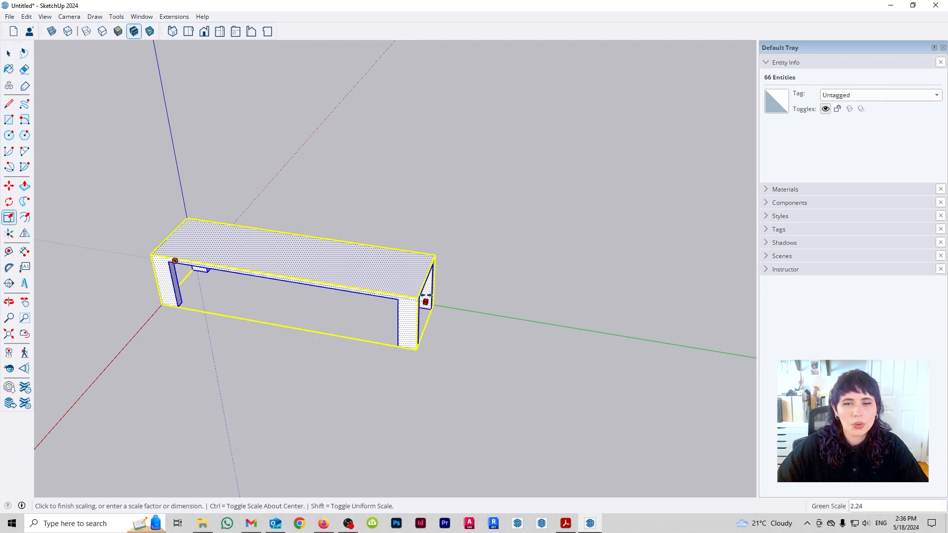
type("120")
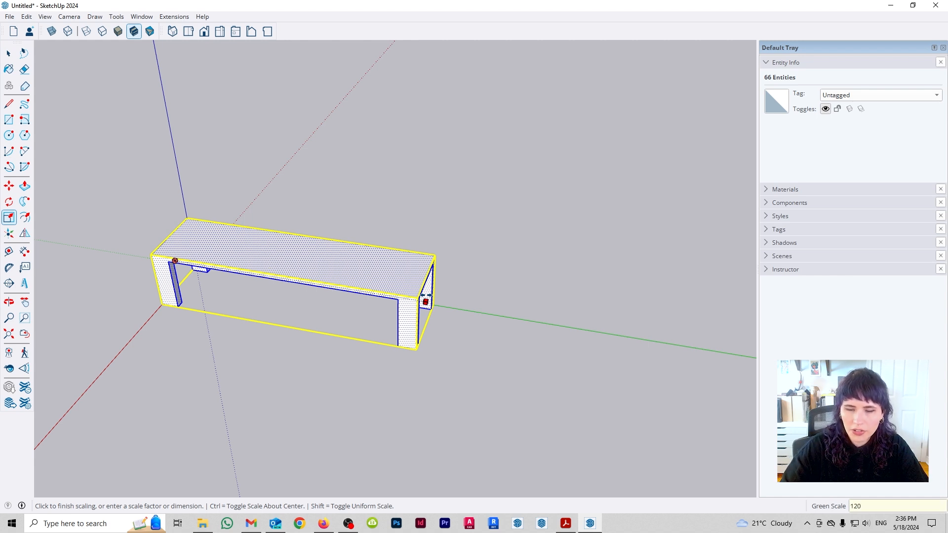
key("Return")
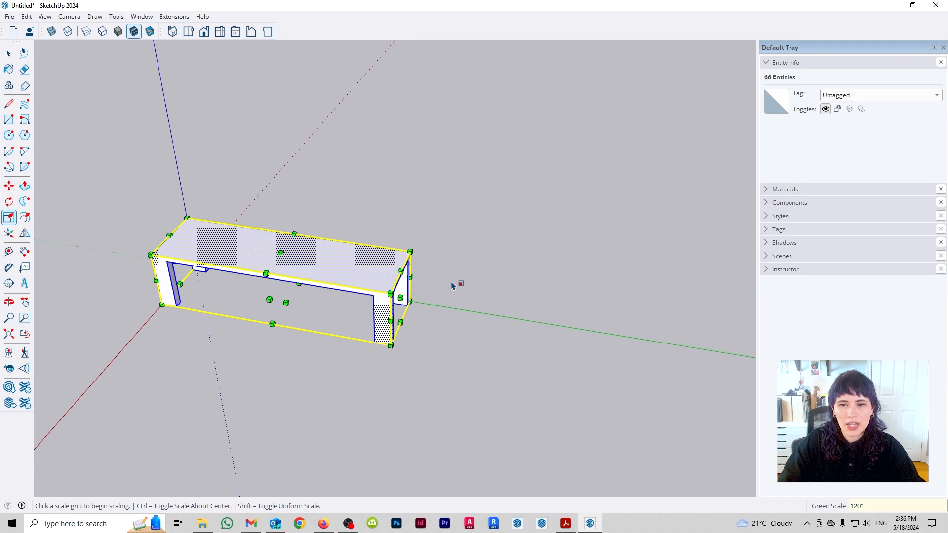
key("space")
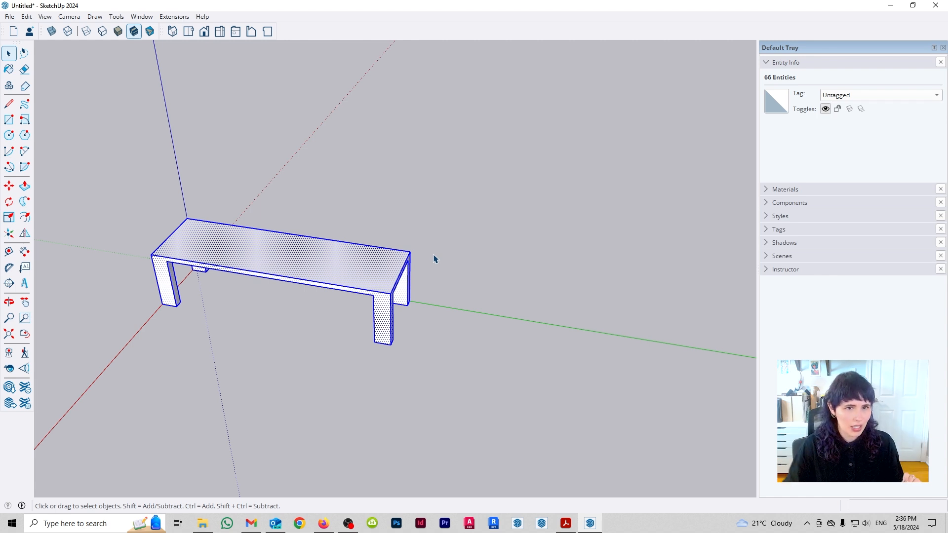
- Examine the stretched front leg up close and check the width of its bottom edge with Tape Measure
scroll(380, 323, "up", 10)
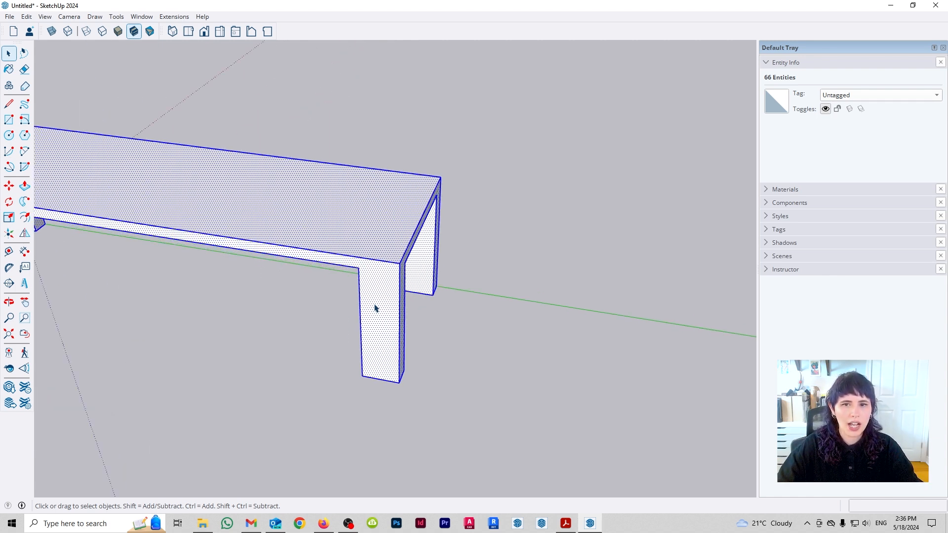
middle_click_drag(434, 374, 381, 420)
scroll(387, 429, "up", 2)
key("t")
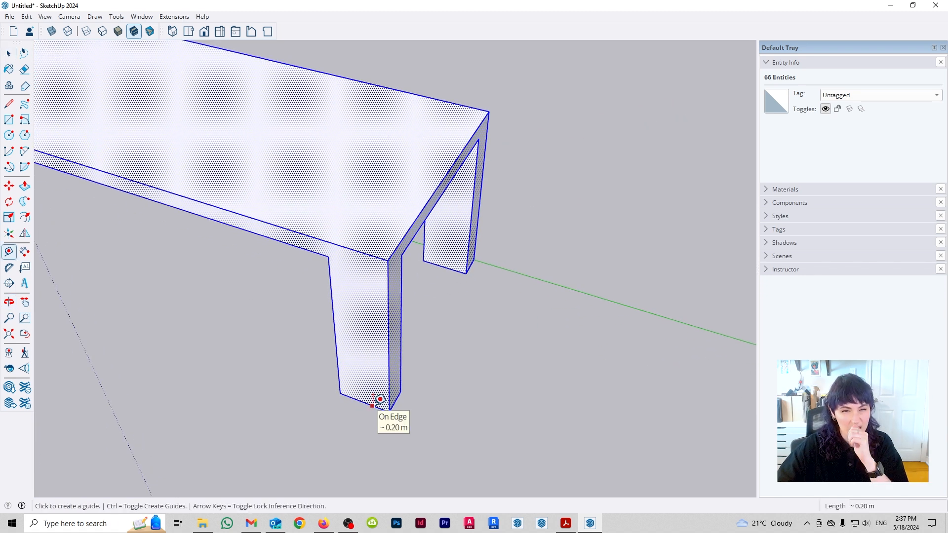
key("space")
scroll(316, 338, "down", 1)
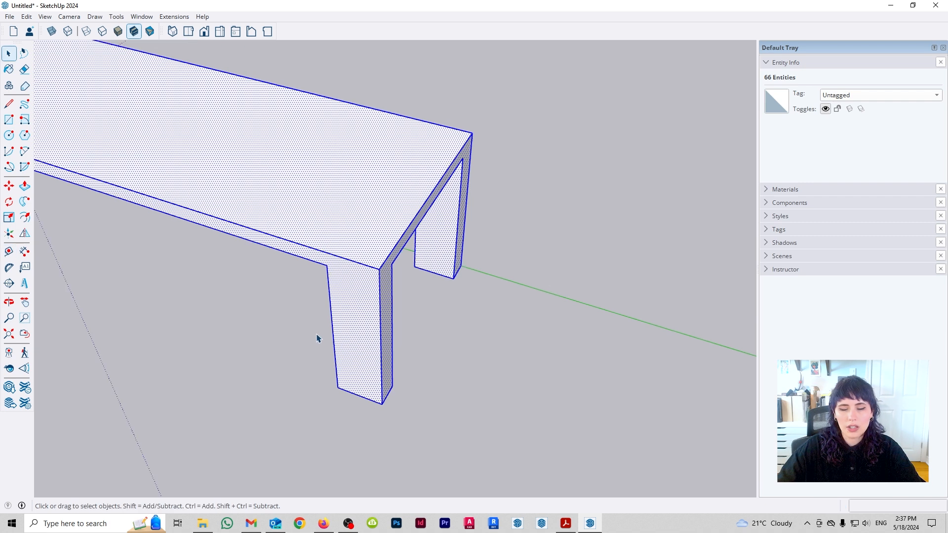
scroll(317, 335, "down", 2)
middle_click_drag(318, 322, 319, 285)
middle_click_drag(319, 285, 488, 296, "shift")
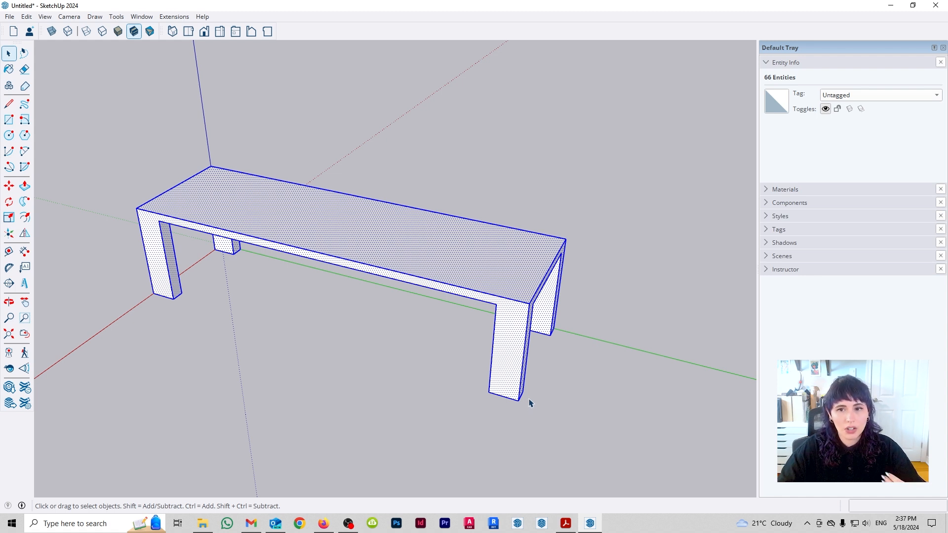
- Try stretching the table further along the green axis, cancel it and clear the selection
key("s")
left_click(543, 318)
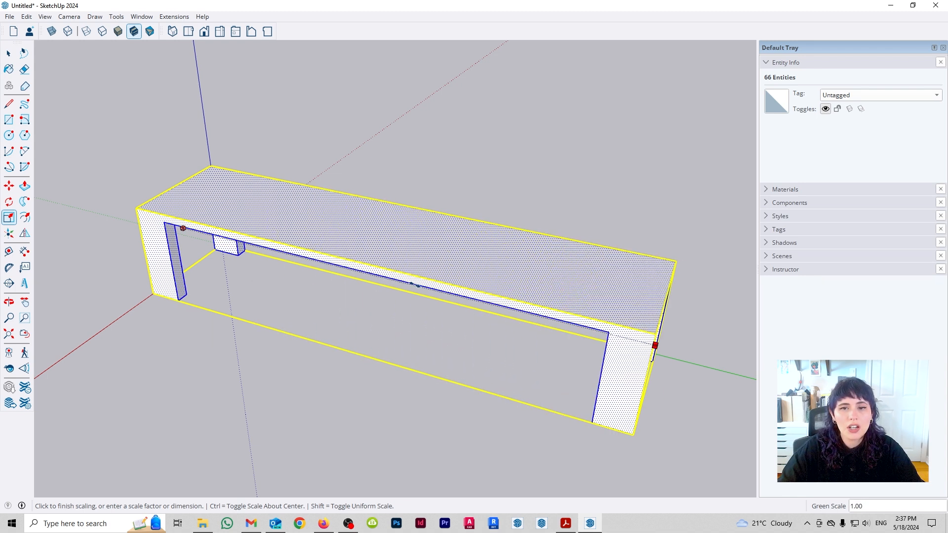
left_click(595, 340)
key("space")
left_click(629, 355)
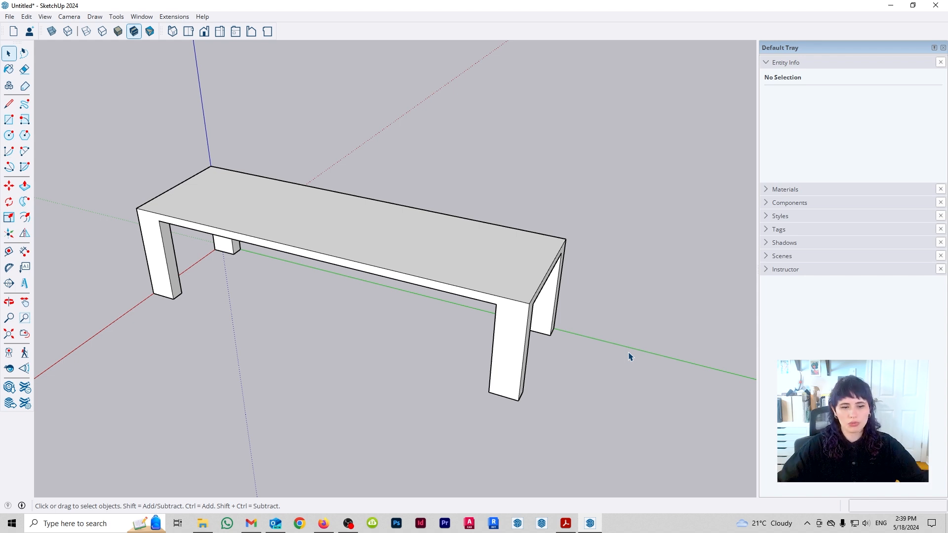
- Select the whole table and scale it upward along the blue axis by a factor of about 6.20
triple_click(438, 265)
middle_click_drag(438, 265, 440, 306)
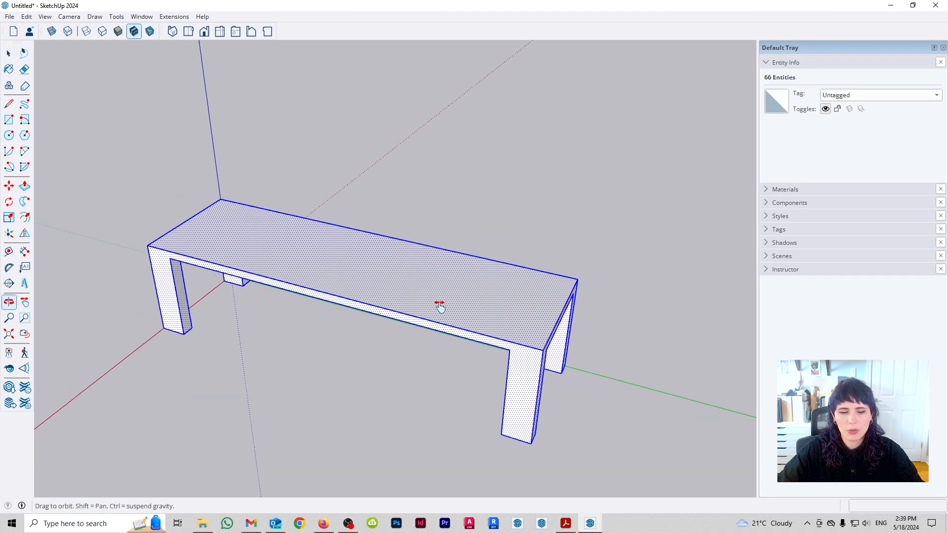
scroll(426, 311, "down", 3)
key("s")
scroll(397, 296, "down", 2)
left_click(380, 276)
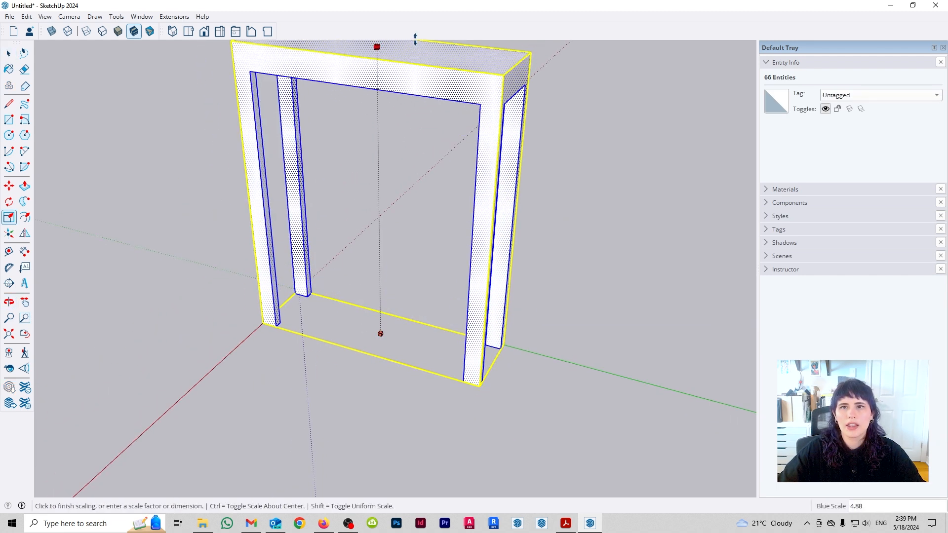
scroll(402, 148, "down", 5)
left_click(381, 93)
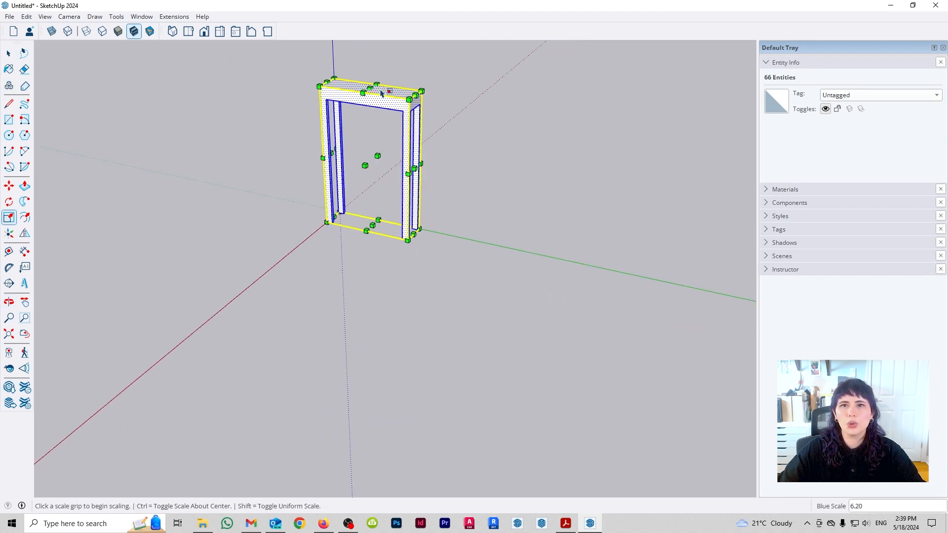
key("space")
- Inspect the stretched table, undo its height and length scalings, and clear the selection
scroll(438, 133, "up", 2)
middle_click_drag(438, 129, 696, 223)
middle_click_drag(390, 175, 561, 202)
left_click_drag(561, 202, 497, 297)
key("space")
scroll(381, 393, "down", 3)
middle_click_drag(381, 393, 343, 421)
left_click(415, 399)
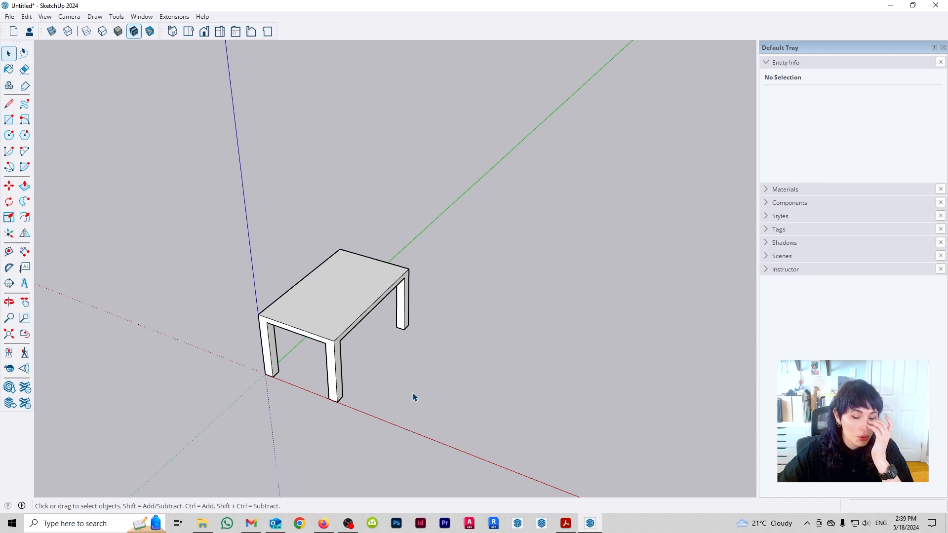